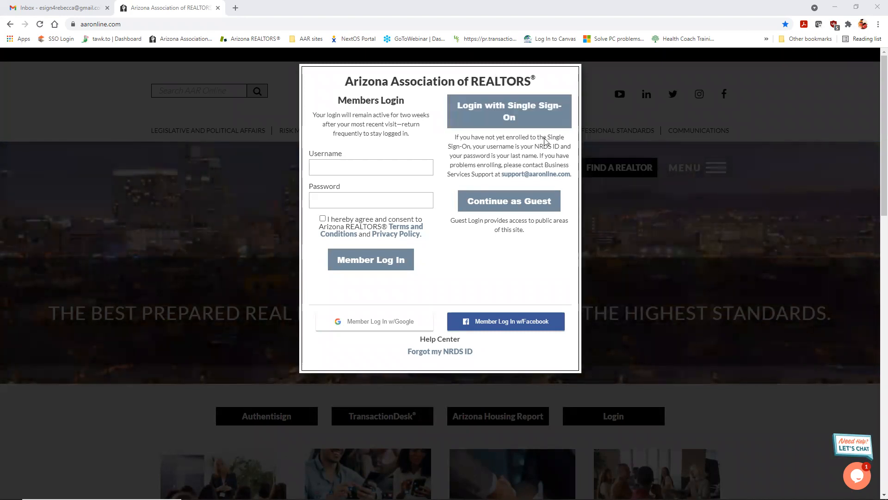
Step: Choose single sign-on in the Members Login popup to reach the sign-in page
click(532, 114)
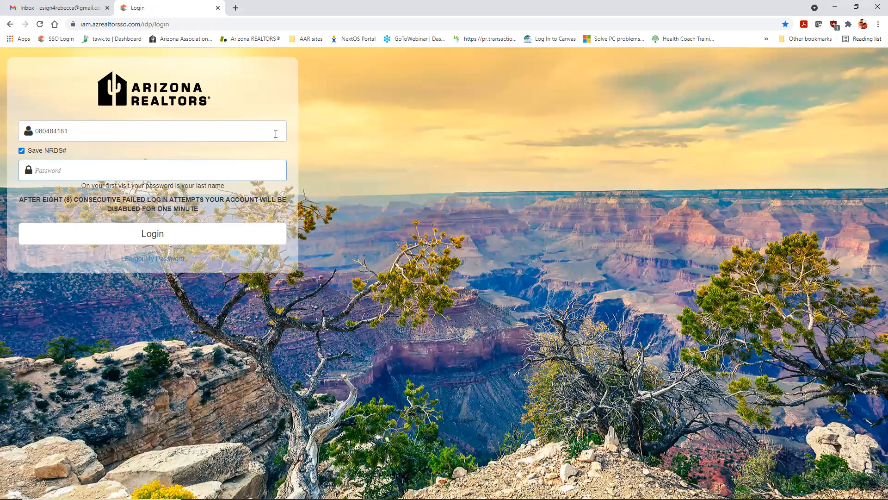
Step: Sign in to Arizona REALTORS with the member's NRDS number and account password
click(77, 133)
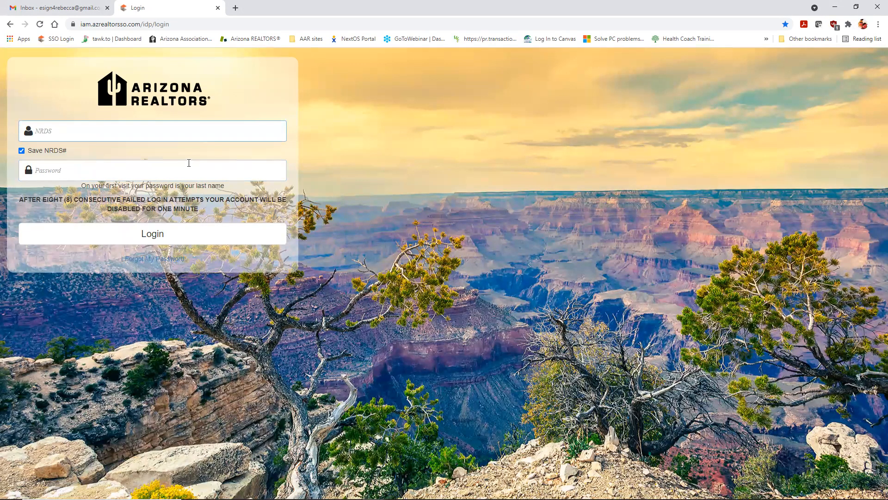
drag(225, 185, 81, 186)
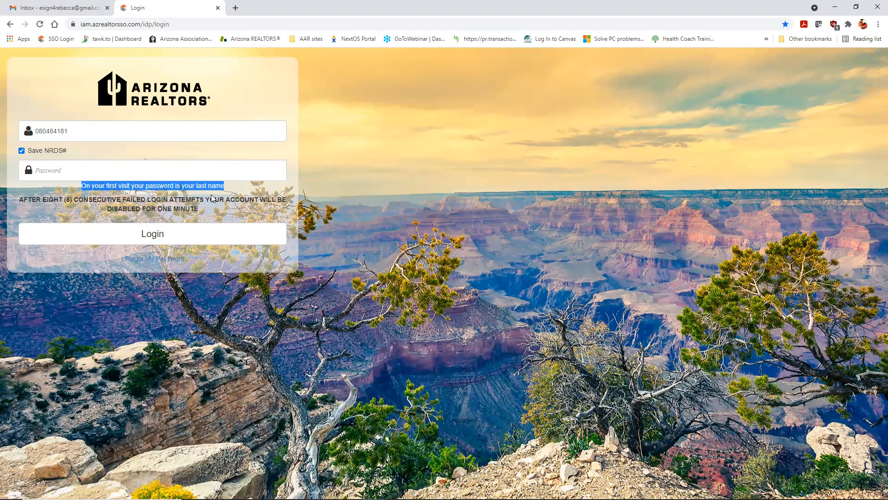
click(212, 170)
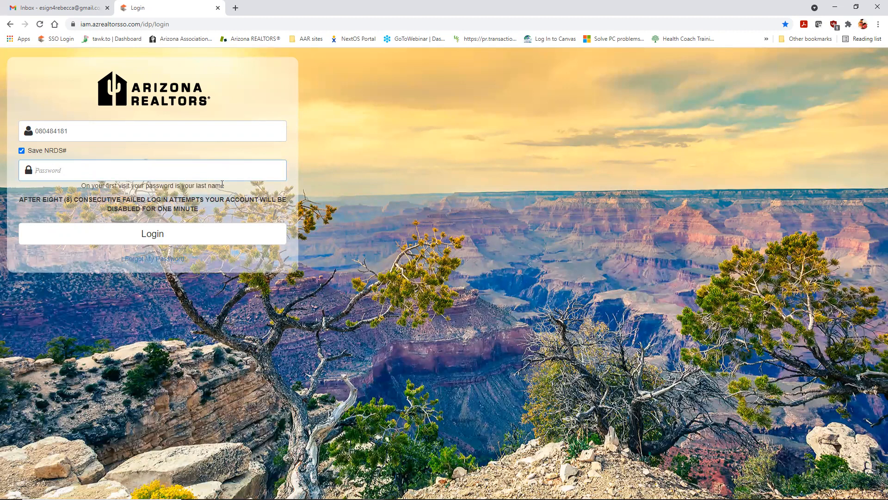
key(Return)
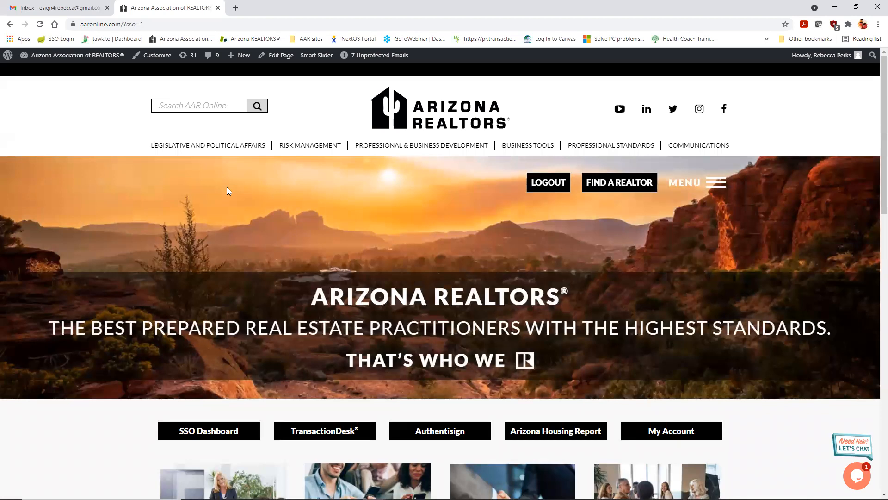
Step: Launch TransactionDesk from the Arizona REALTORS Lone Wolf Transactions page
scroll(413, 170, down, 3)
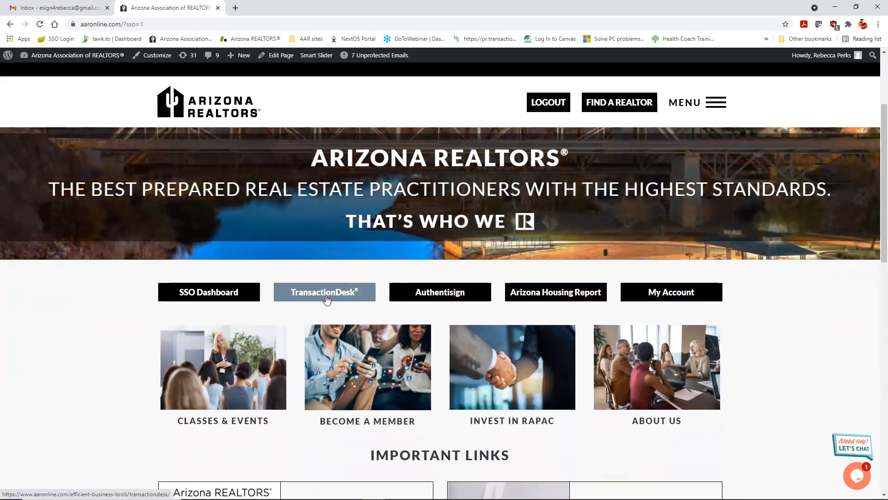
click(327, 300)
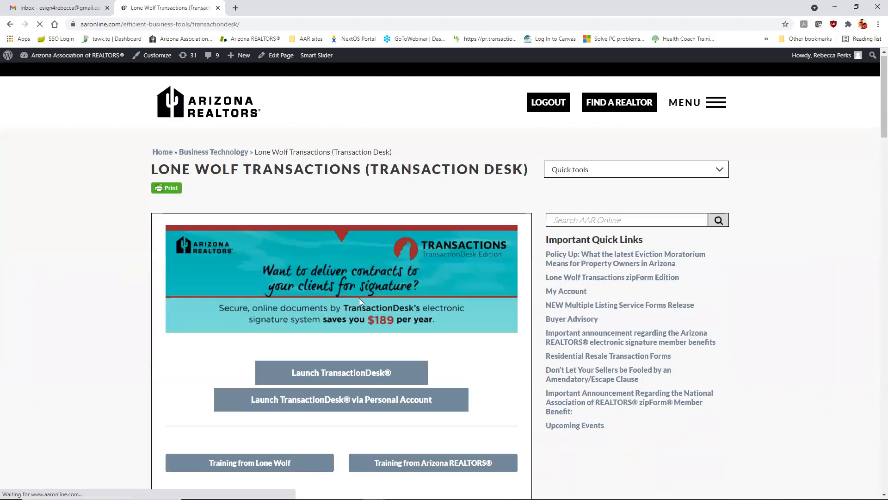
scroll(359, 301, down, 2)
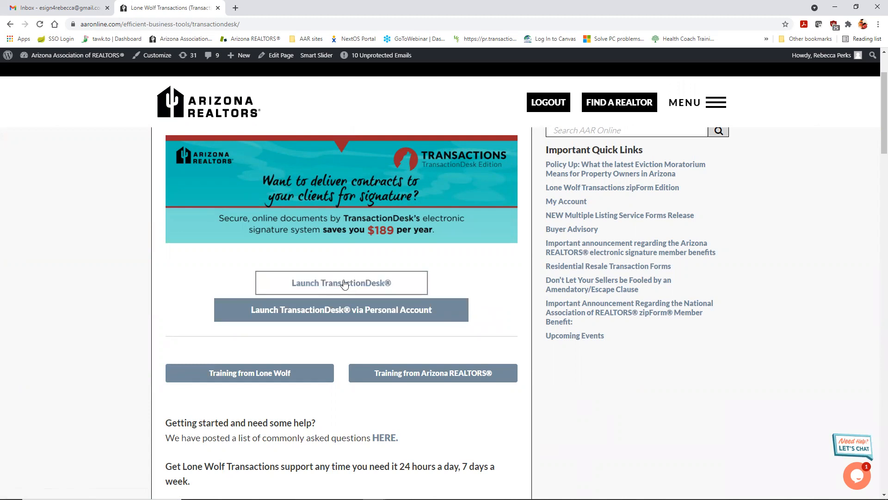
click(404, 283)
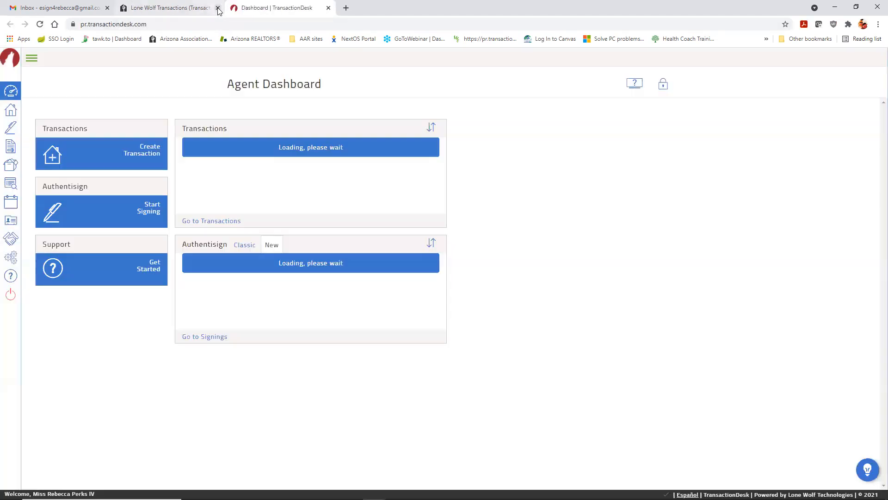
Step: Close the leftover Arizona REALTORS tab and expand the sidebar to show section names
click(218, 8)
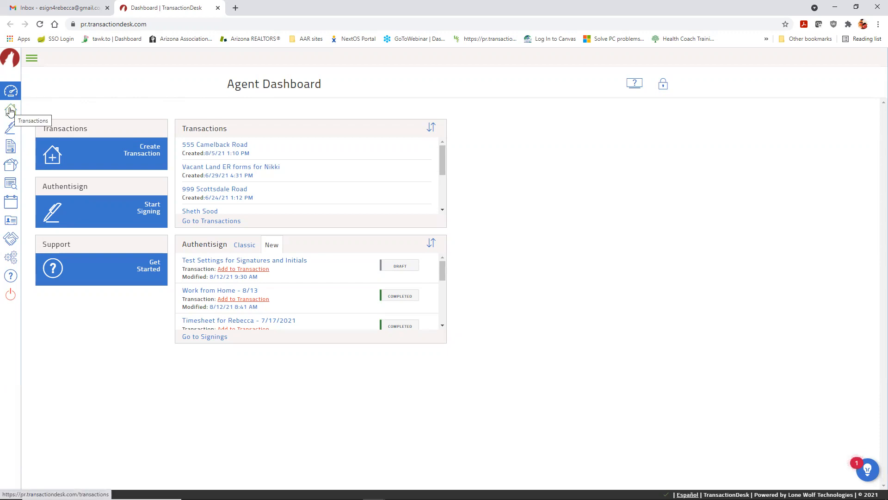
click(30, 63)
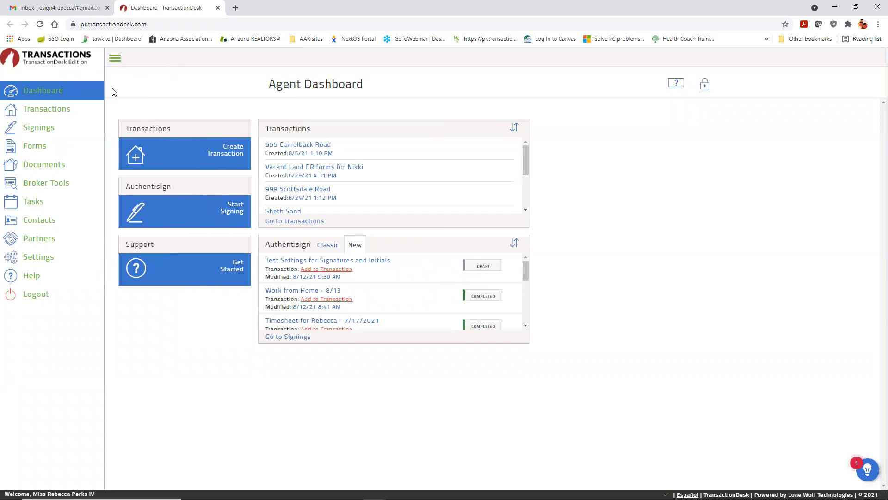
Step: Browse the Transactions and Authentisign Signings lists, ending in the Forms library
click(41, 111)
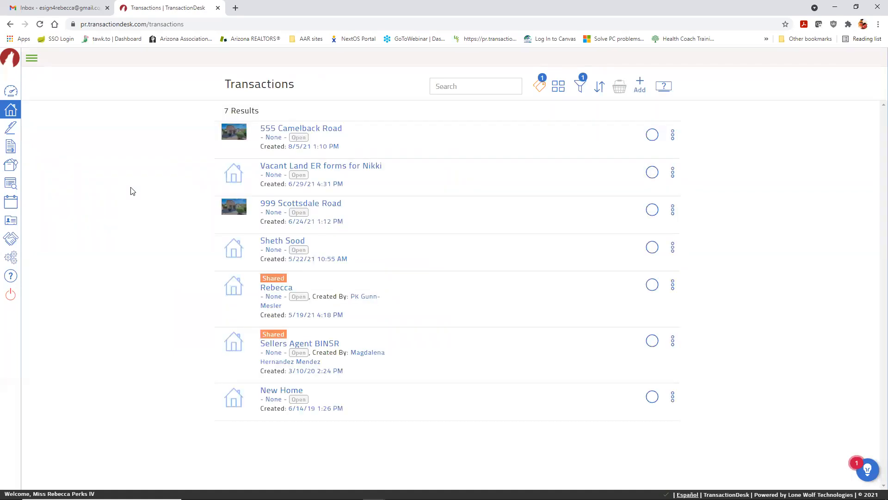
click(29, 60)
click(31, 129)
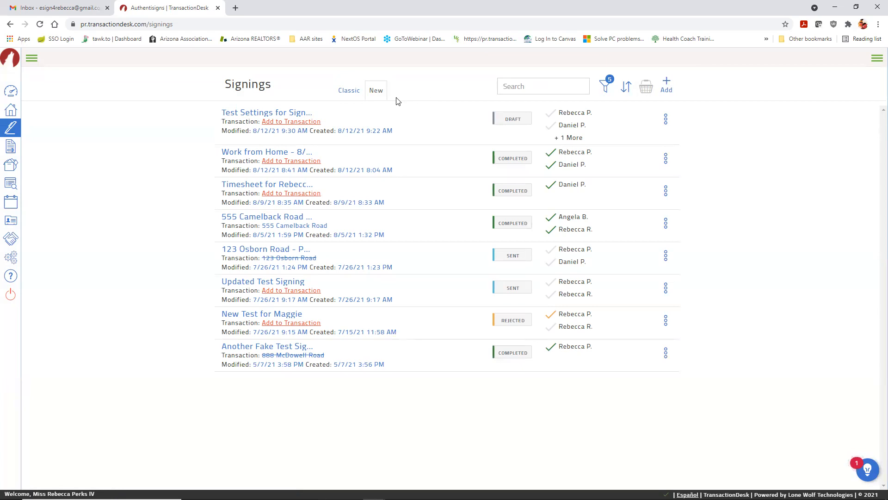
click(30, 59)
click(37, 152)
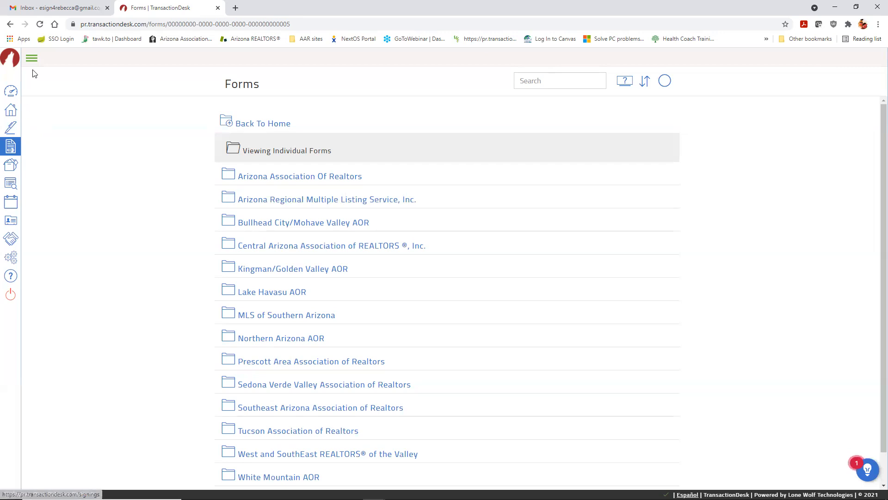
Step: Open the Documents area from the expanded sidebar navigation
click(31, 57)
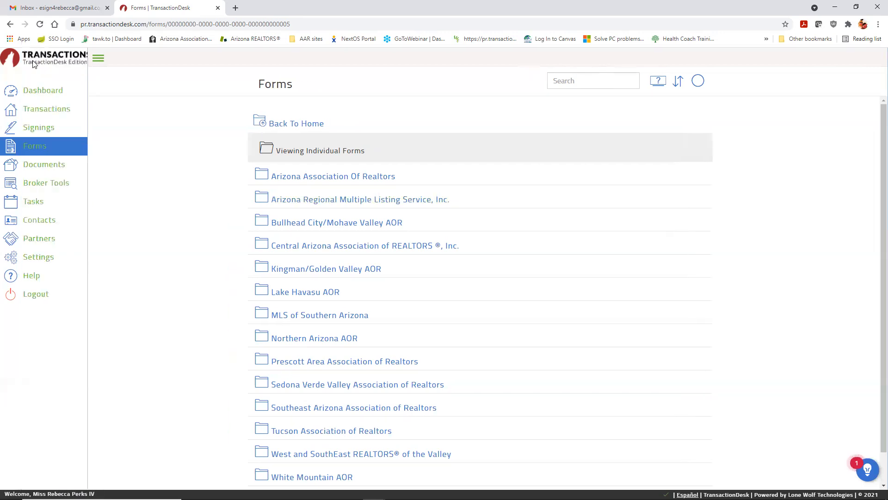
click(52, 171)
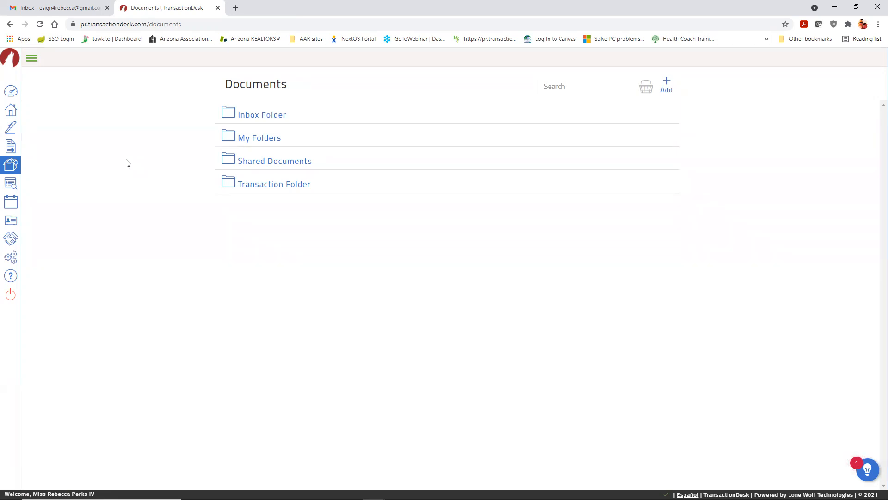
click(31, 58)
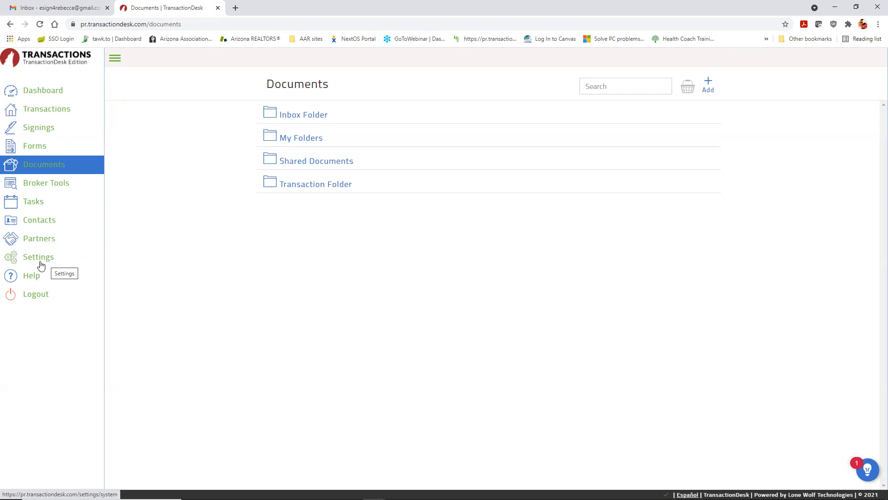
Step: Highlight the support phone and email on the Help page, then return to the Agent Dashboard
click(34, 277)
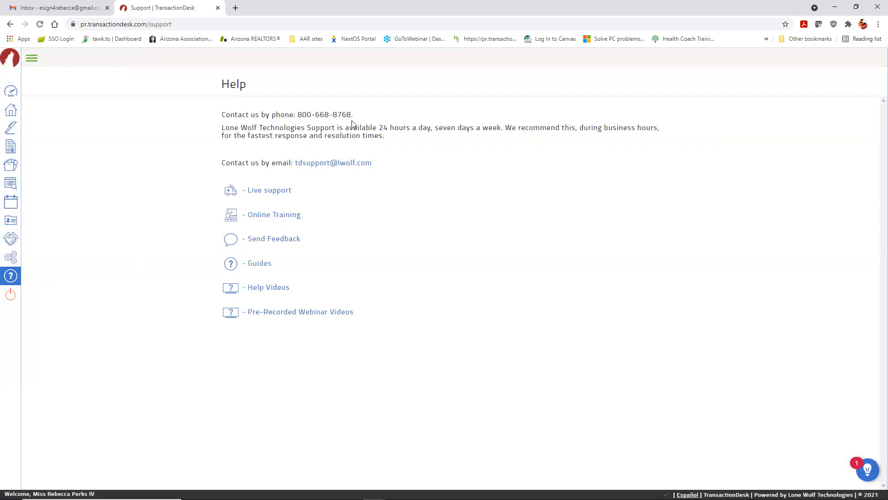
drag(351, 115, 297, 116)
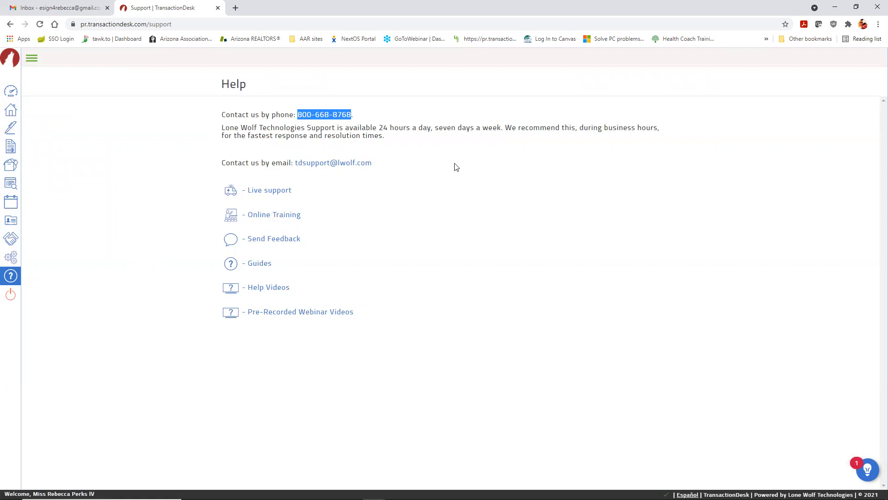
drag(373, 163, 295, 162)
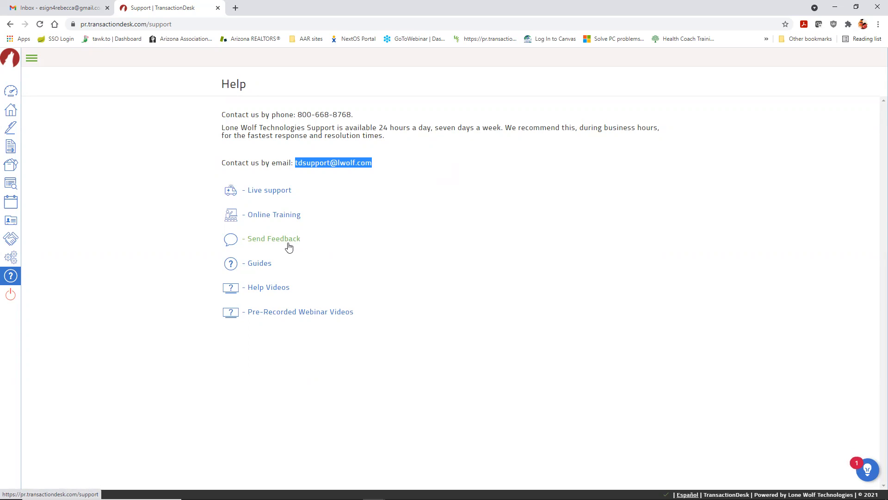
click(323, 246)
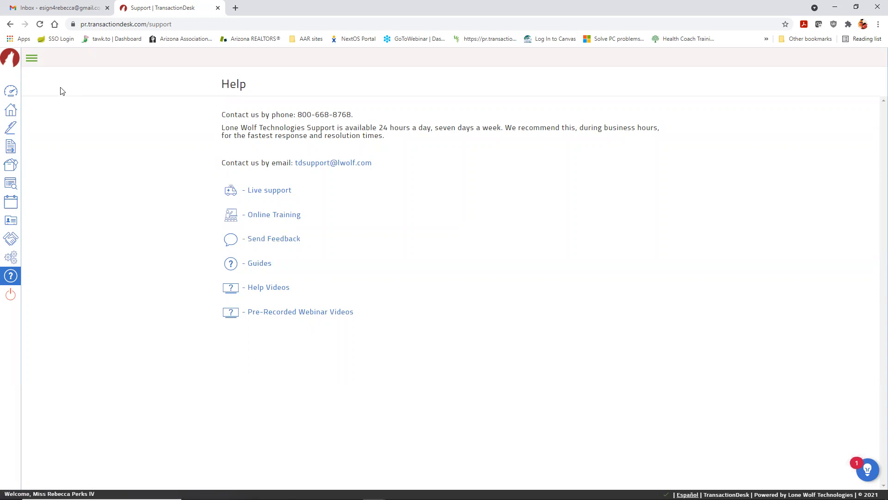
click(10, 91)
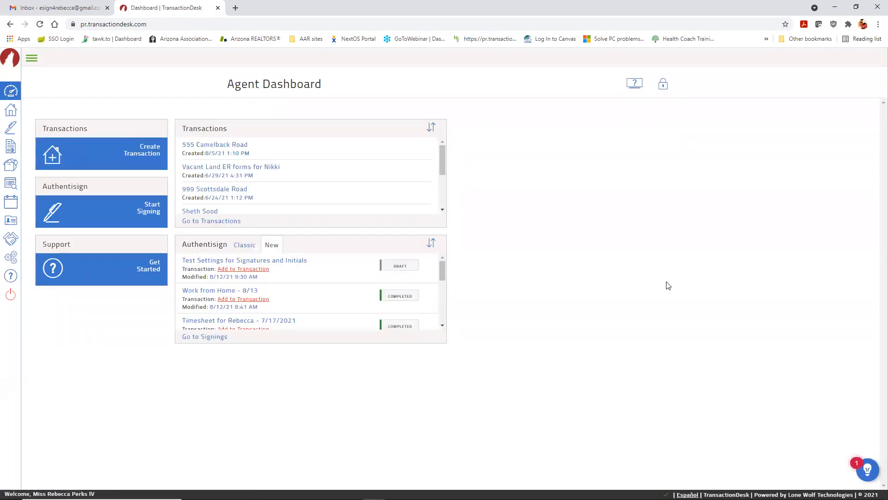
Step: Unlock the dashboard and add a Templates panel in the left column
click(663, 88)
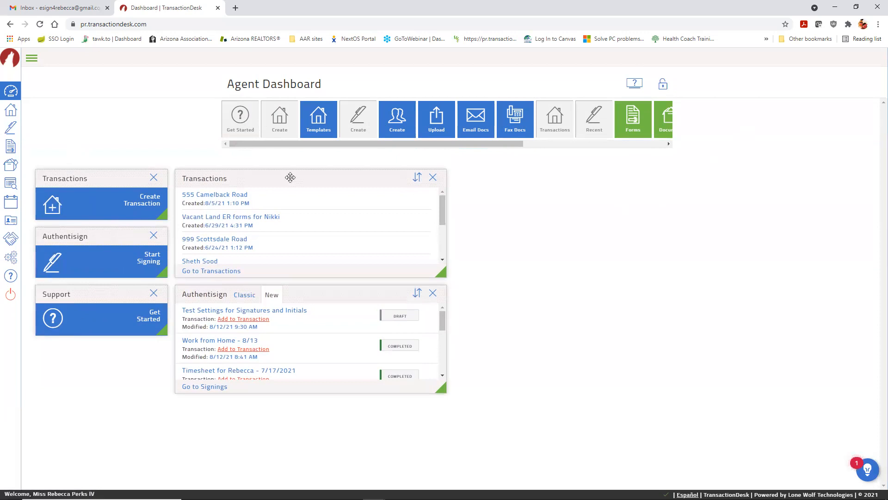
drag(321, 122, 547, 219)
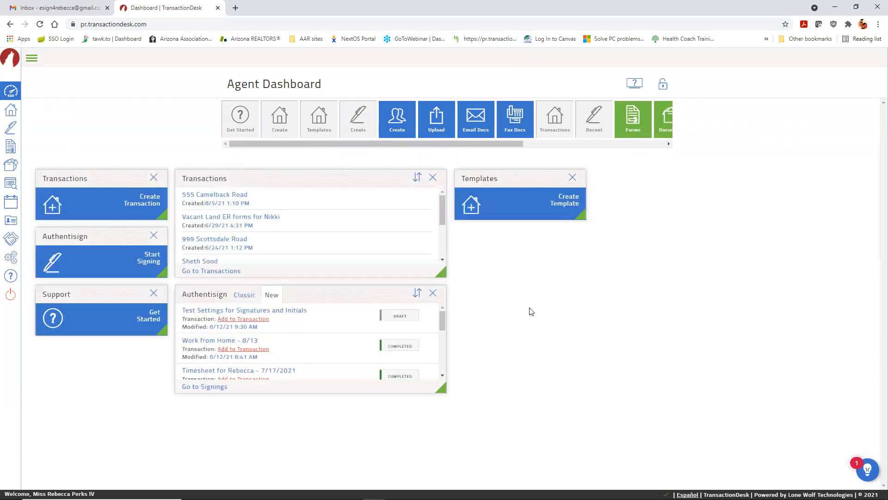
drag(535, 179, 118, 291)
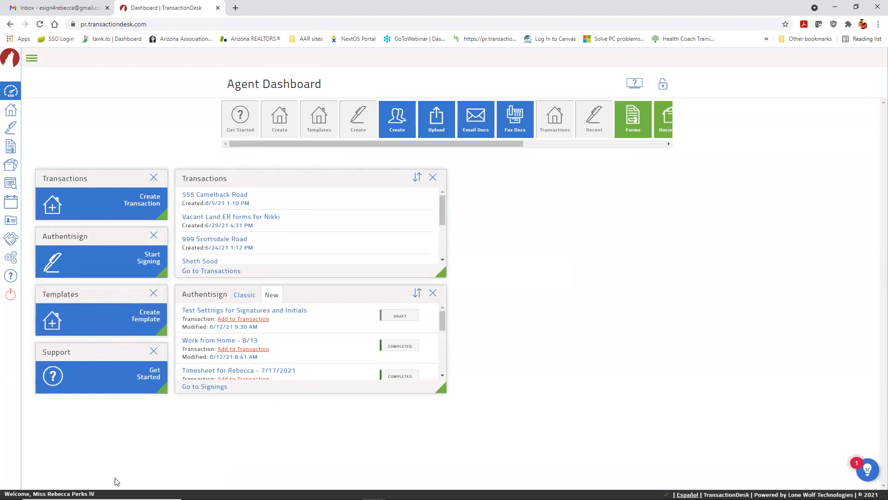
Step: Remove the Support panel and place the Authentisign list beside Transactions
click(154, 354)
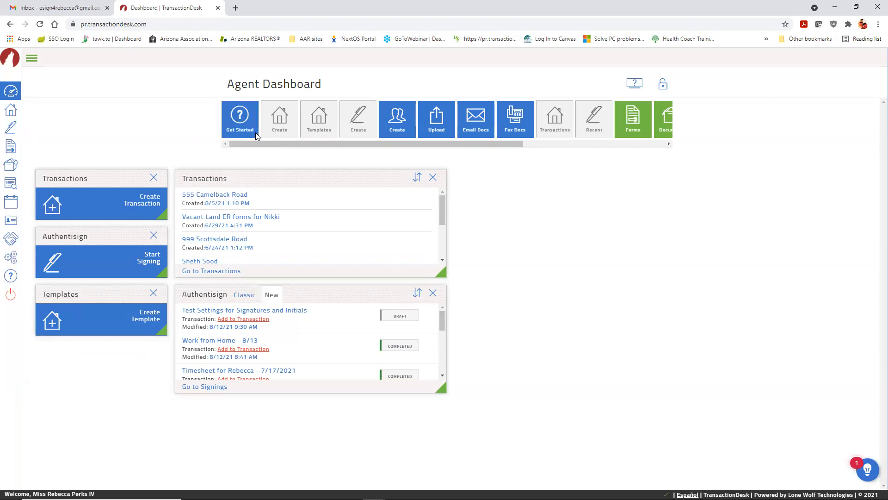
drag(491, 145, 633, 144)
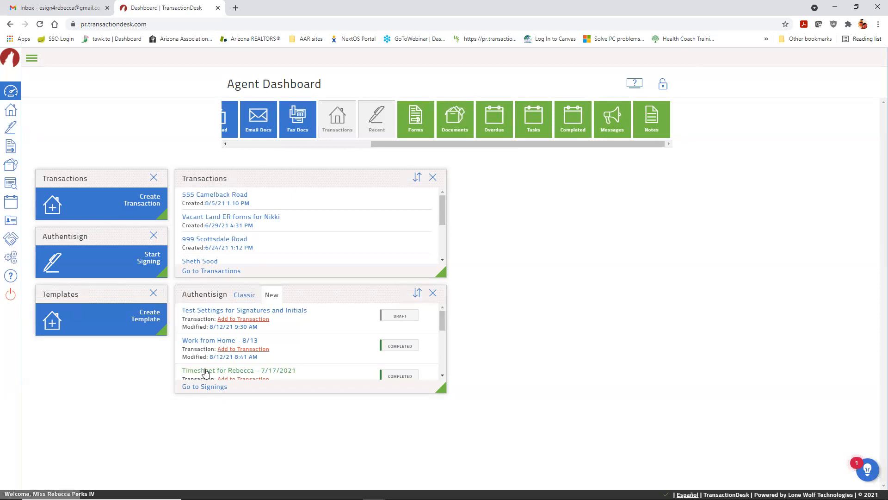
drag(310, 292, 590, 177)
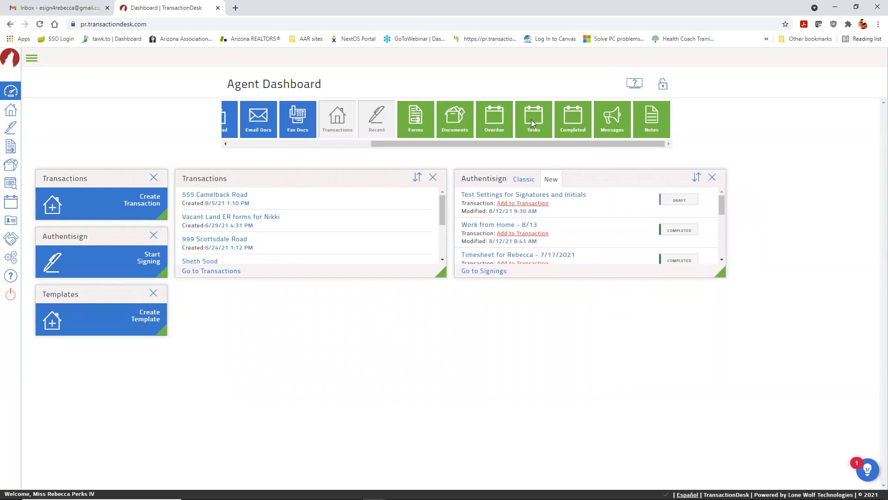
Step: Add a wider Tasks panel, lock the dashboard layout, and start a new transaction
drag(535, 117, 793, 230)
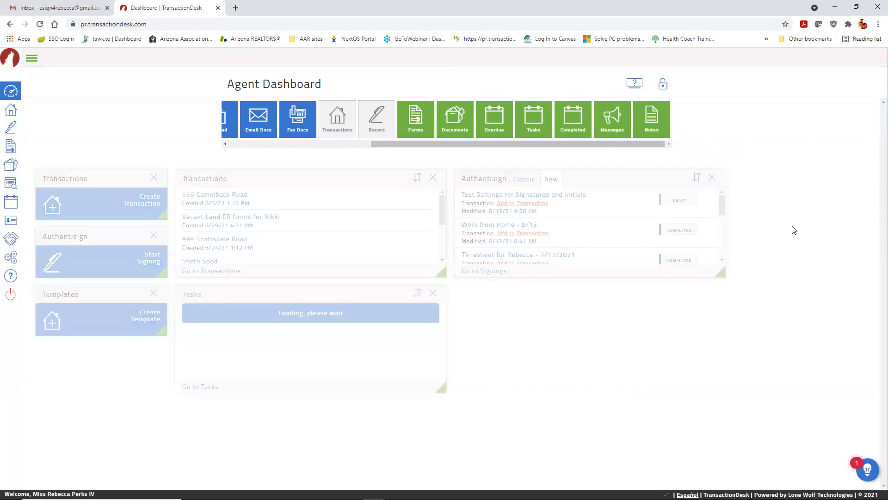
drag(442, 390, 641, 385)
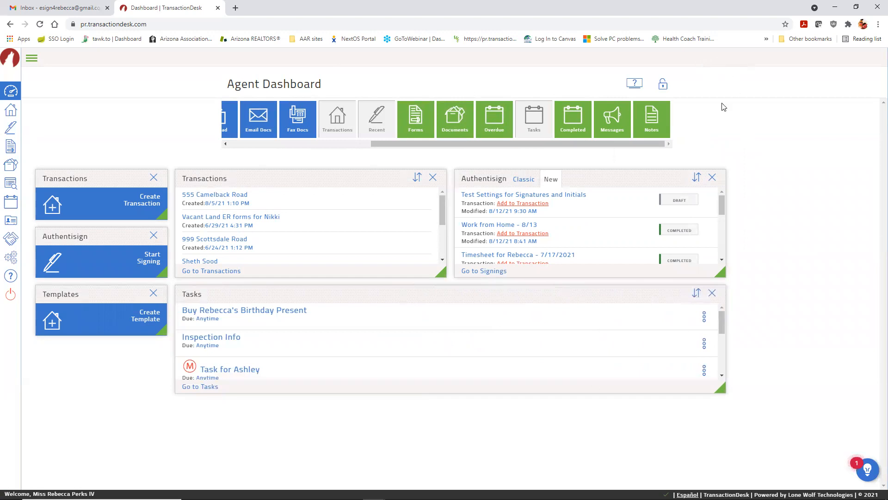
click(663, 86)
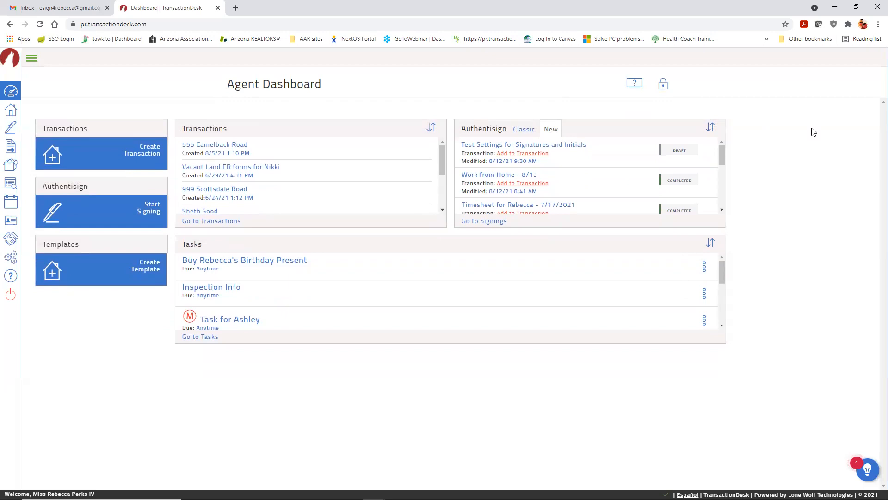
click(147, 156)
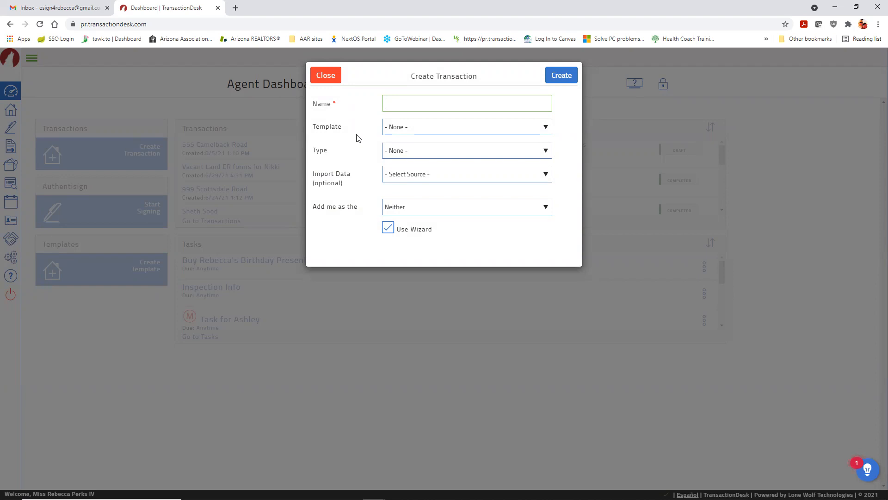
Step: Enter the property's street address as the new transaction's name
text(123 Glendale Blvd)
click(545, 129)
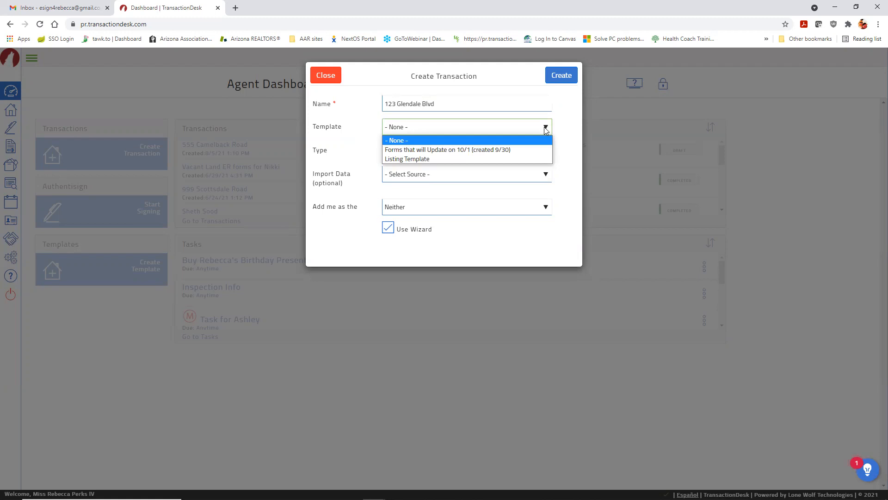
click(546, 129)
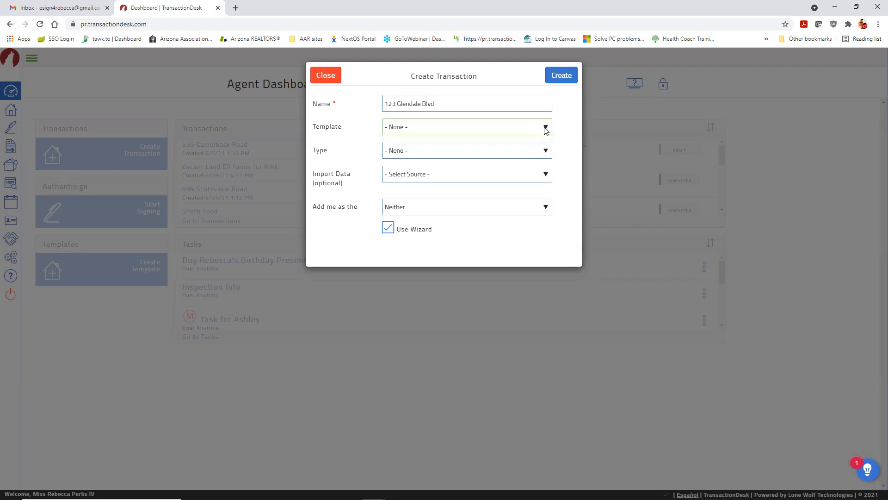
click(546, 152)
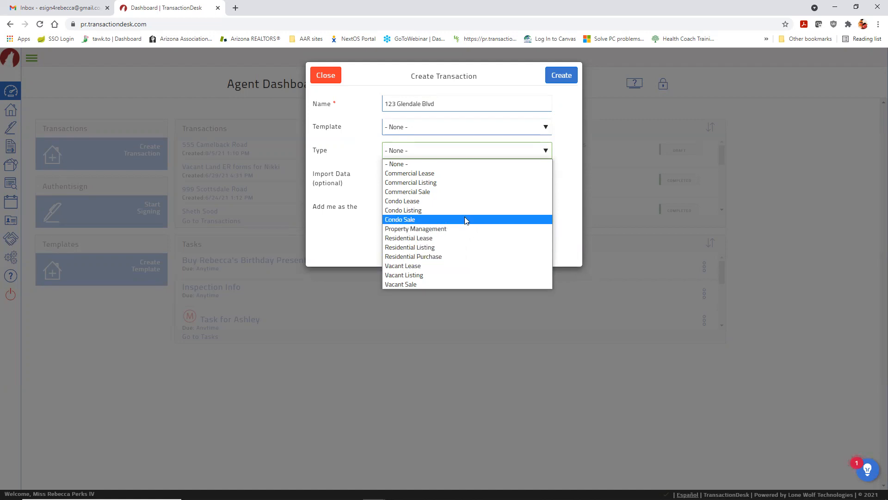
click(546, 152)
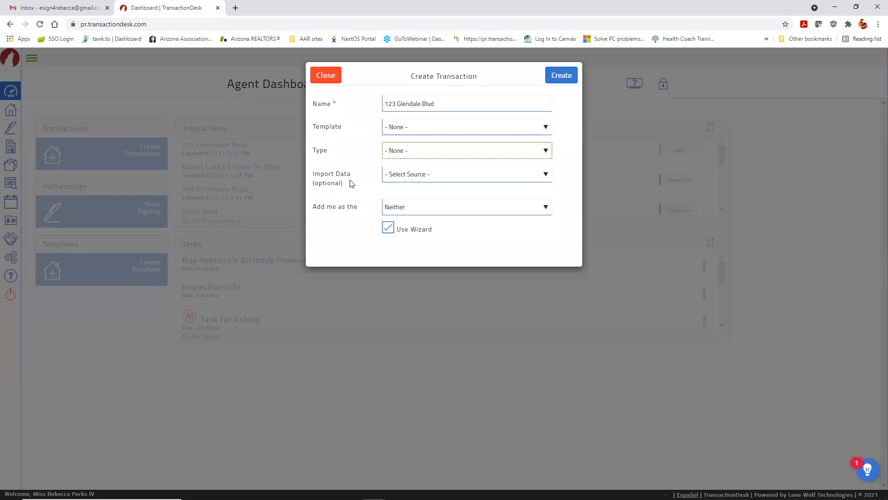
Step: Import listing data from ARMLS with the property type set to Residential
click(546, 175)
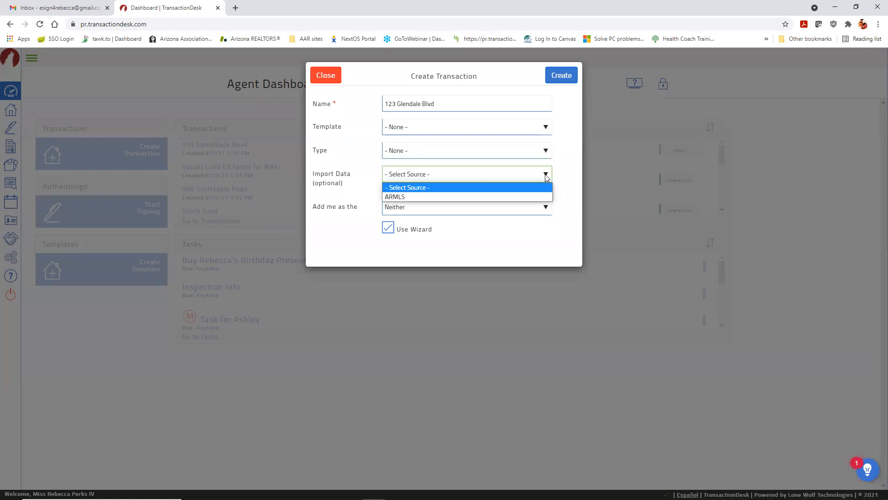
click(477, 197)
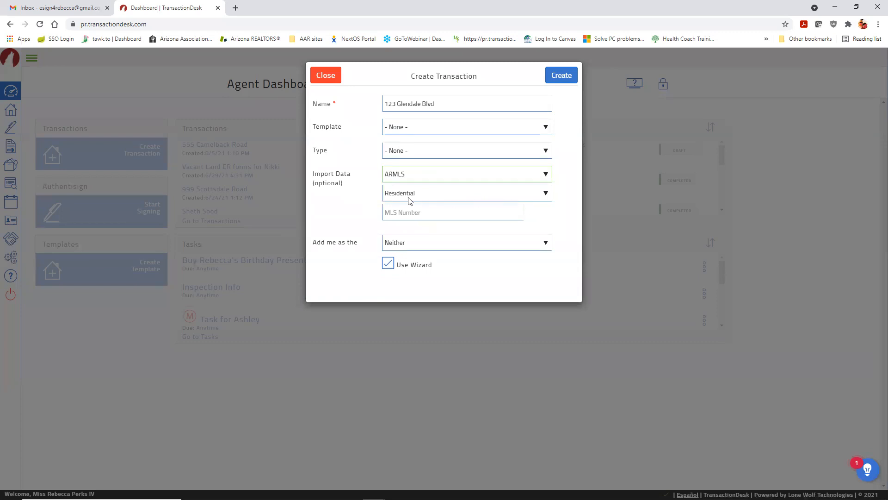
click(546, 194)
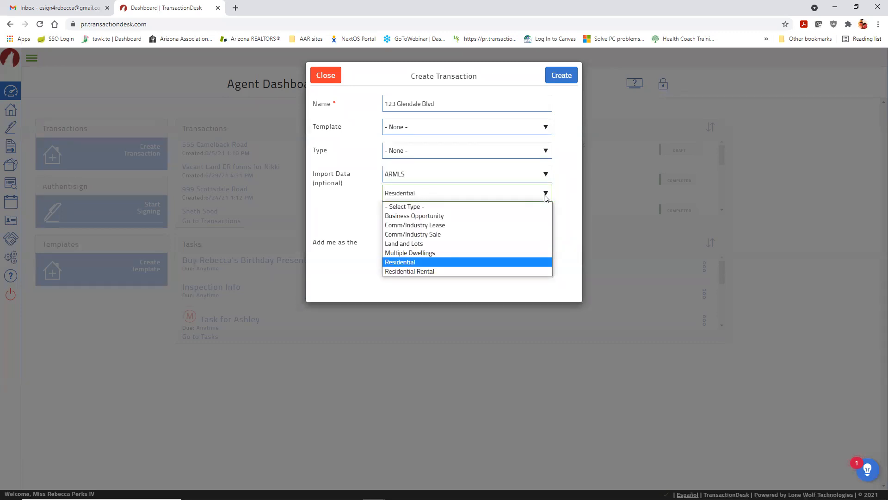
click(478, 271)
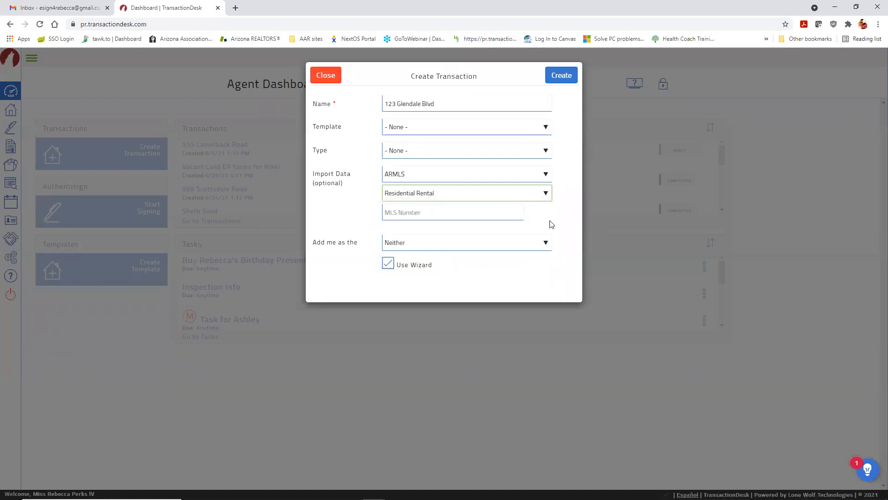
click(546, 194)
click(530, 244)
click(546, 194)
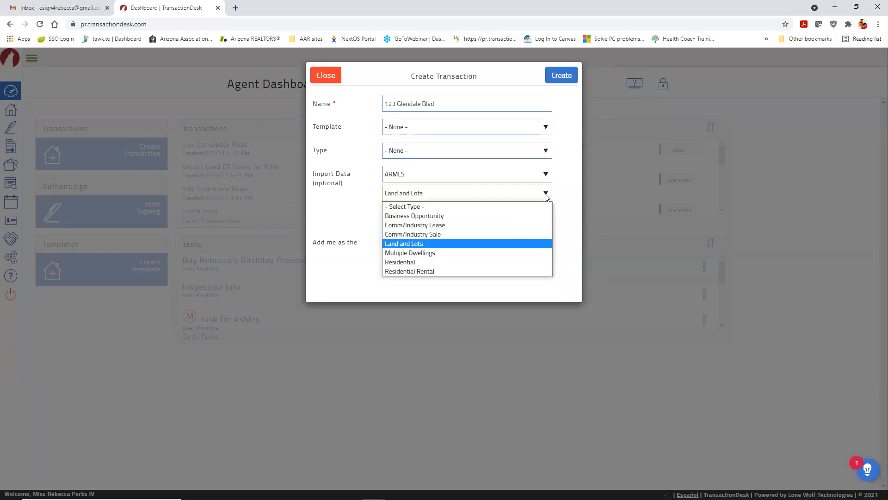
click(511, 261)
Step: Enter MLS number 6274071 and leave the Add me role as Neither
click(444, 214)
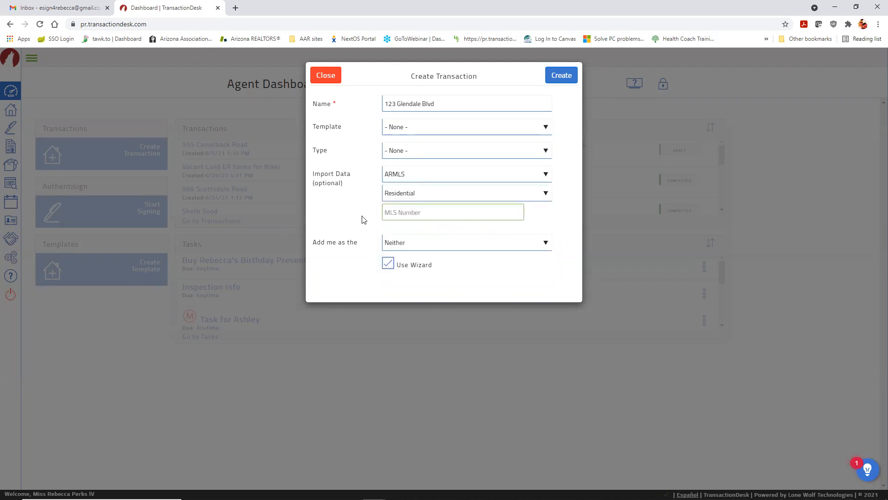
text(6274071)
click(546, 244)
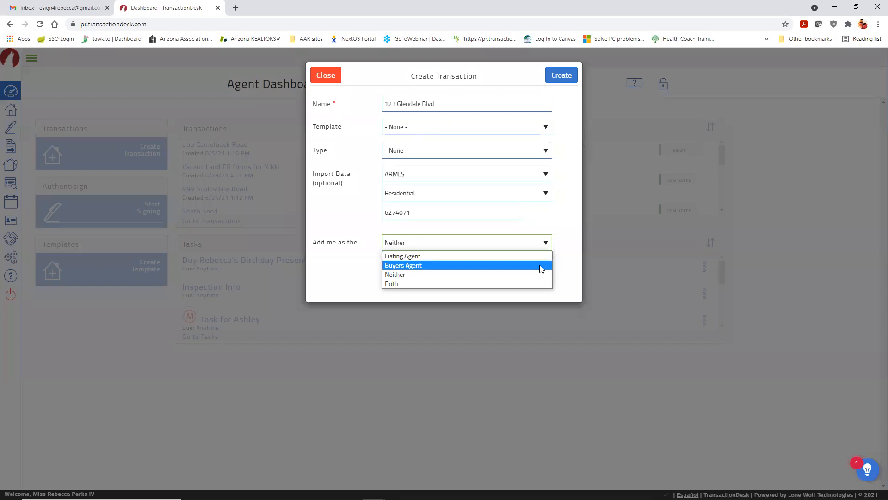
click(482, 276)
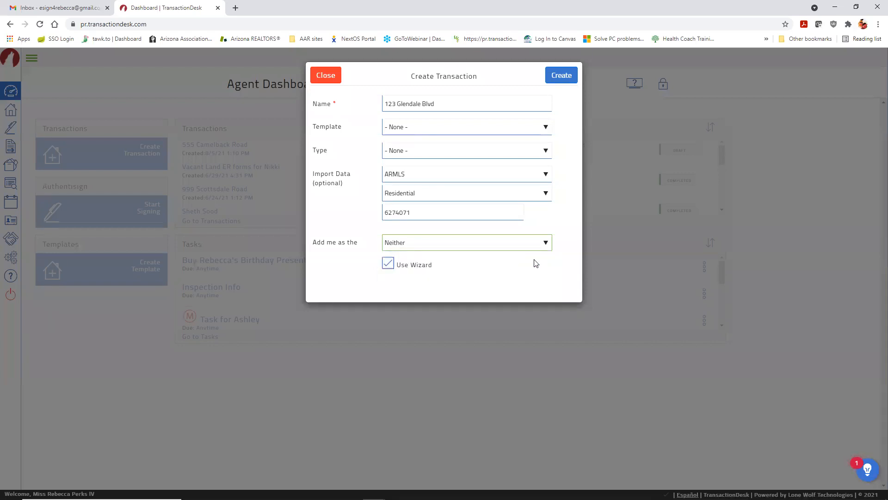
Step: Reselect ARMLS as the import source and create the transaction
click(546, 176)
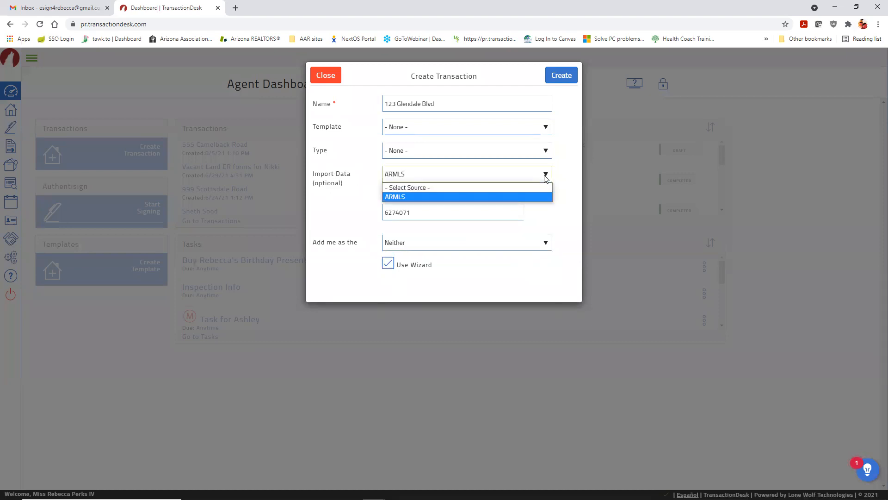
click(522, 188)
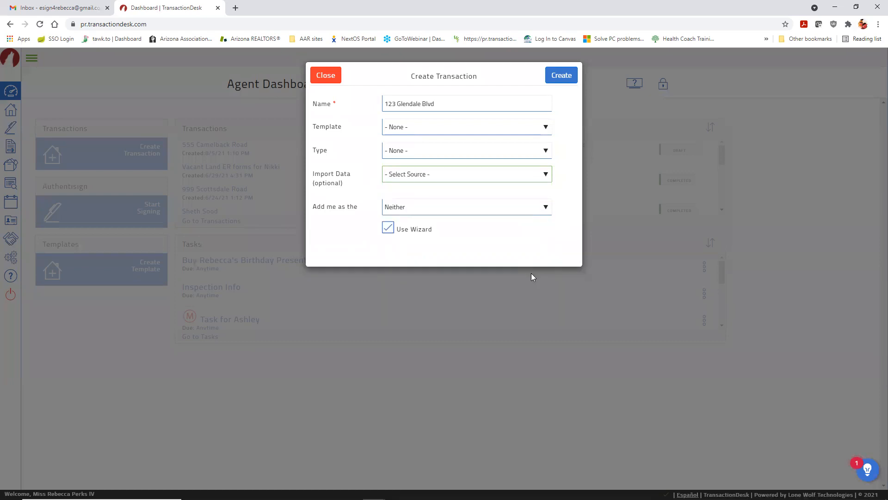
click(546, 176)
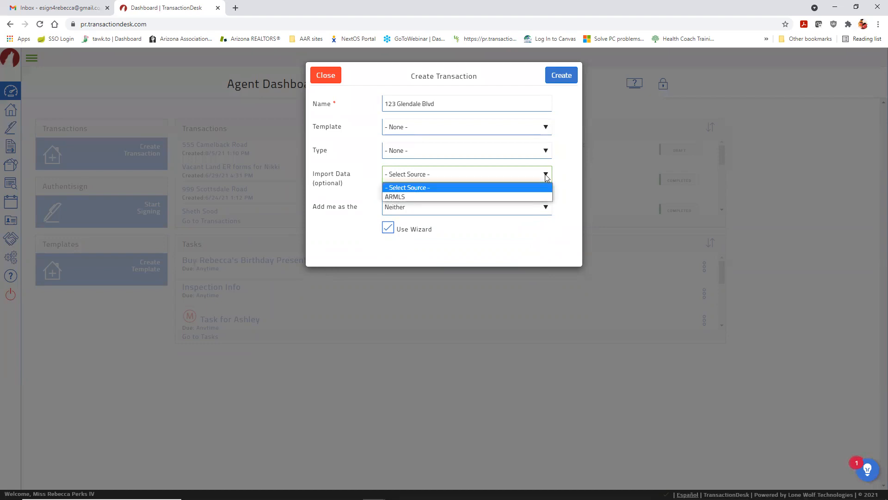
click(528, 195)
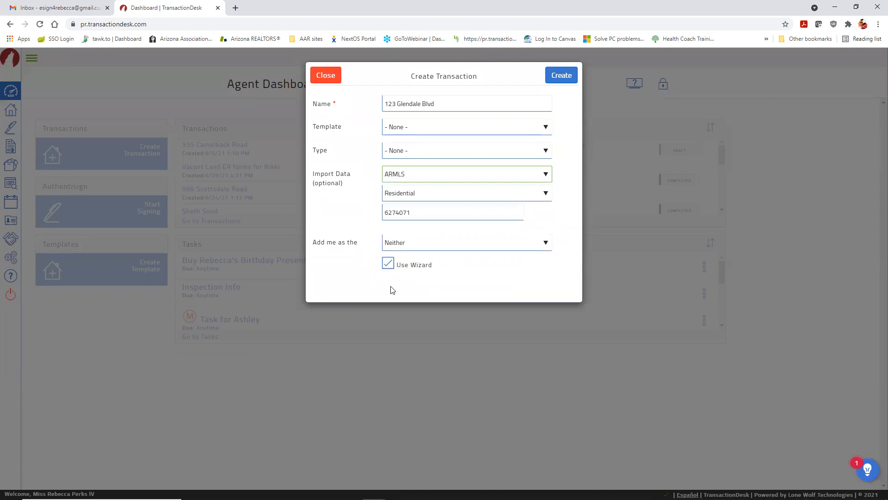
click(566, 79)
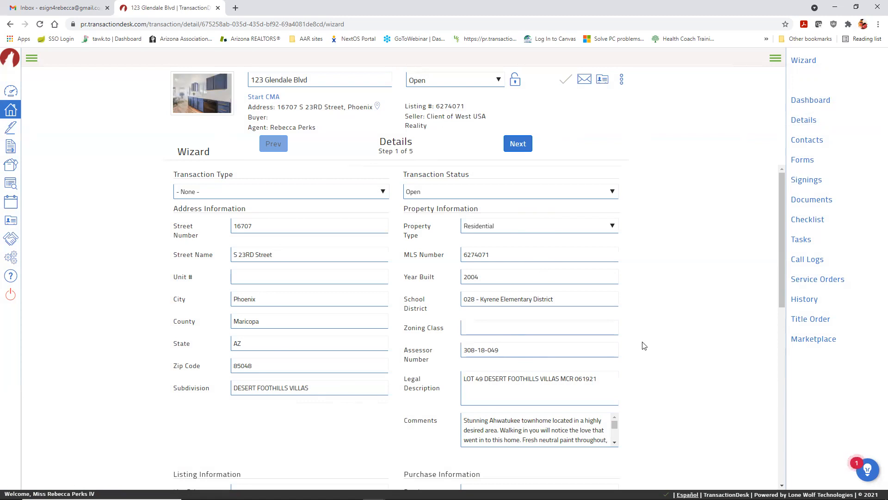
Step: Review the imported details (Residential, built 2004, list price 350000) and continue to Transaction Dates
scroll(664, 263, down, 4)
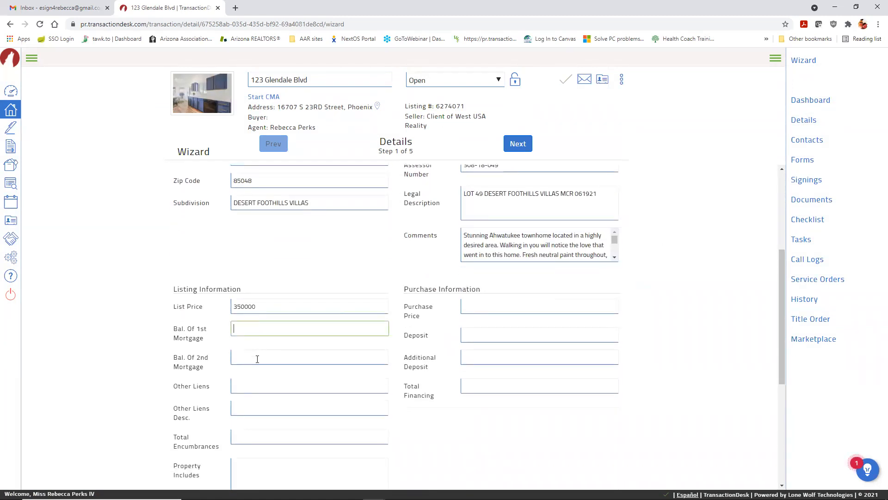
click(255, 387)
scroll(659, 234, up, 3)
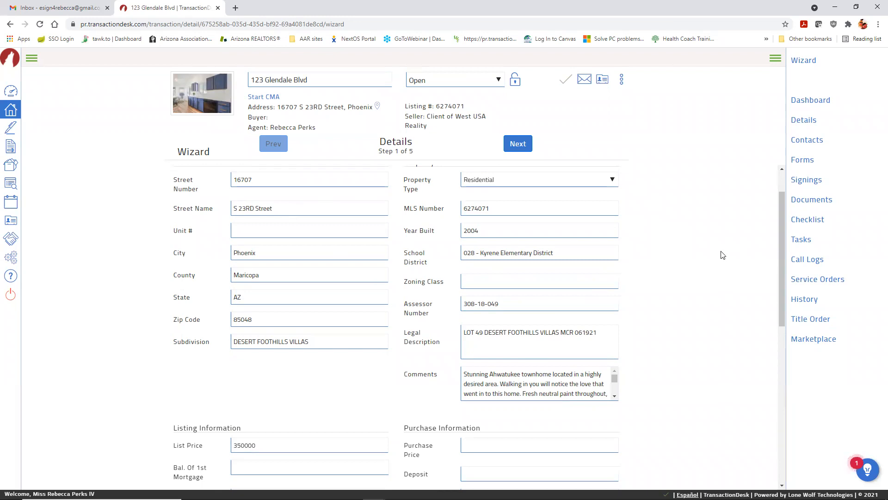
click(518, 145)
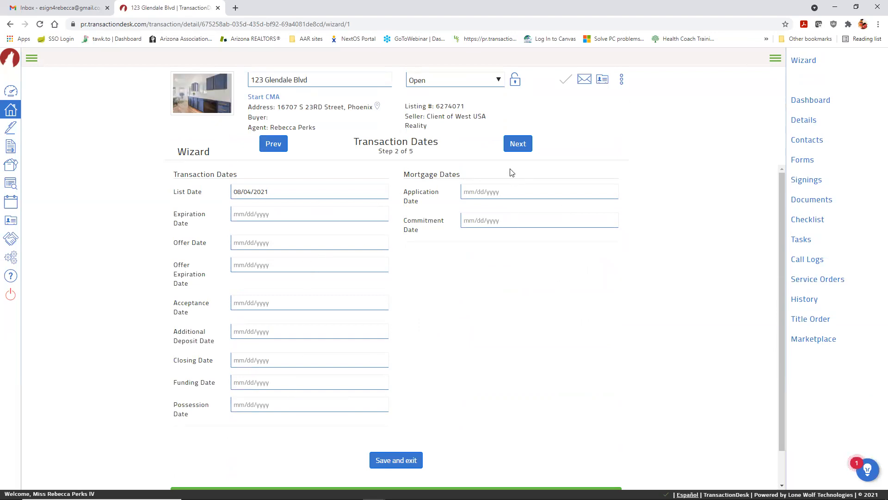
Step: Go to Step 3 of 5, Contacts, with the listing agent, seller and broker shown
click(518, 144)
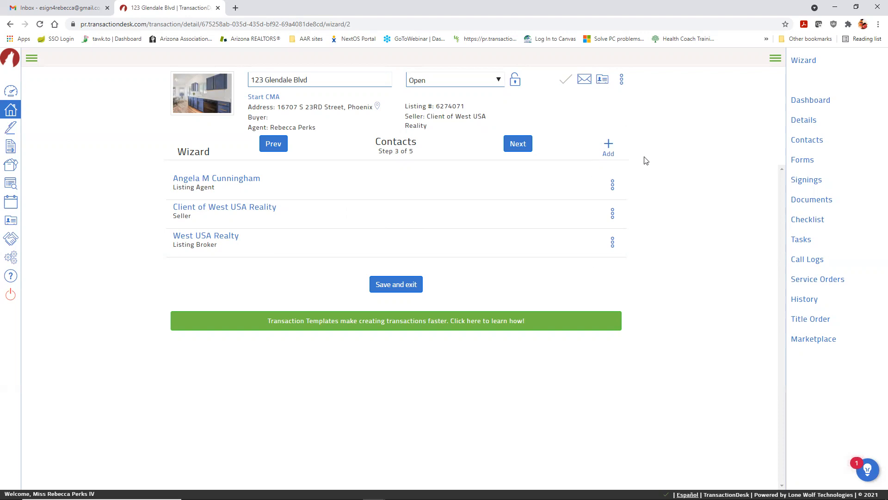
Step: Choose Add > Create new transaction contact in the Contacts step
click(608, 153)
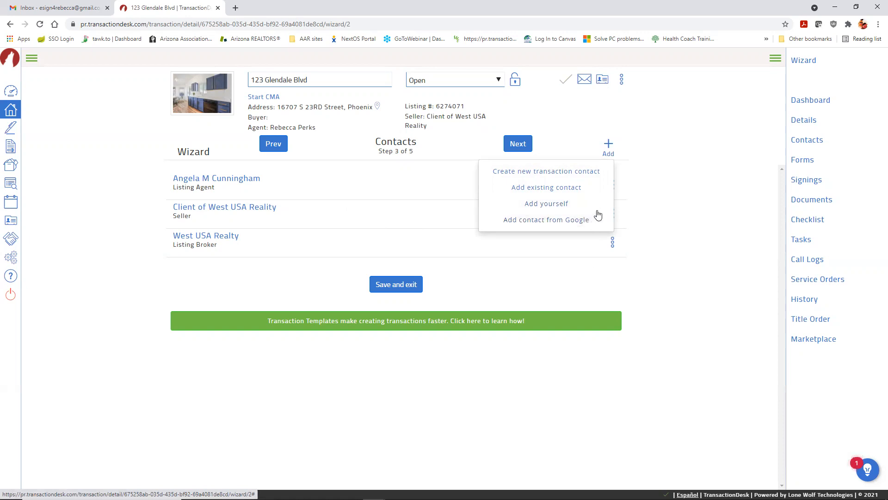
click(580, 172)
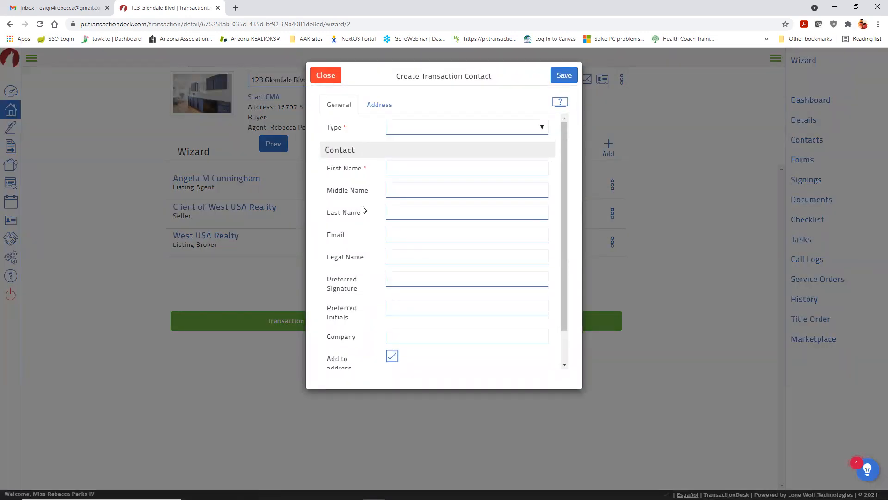
Step: Set the new contact's type to Buyer and enter the buyer's first and last name
click(483, 132)
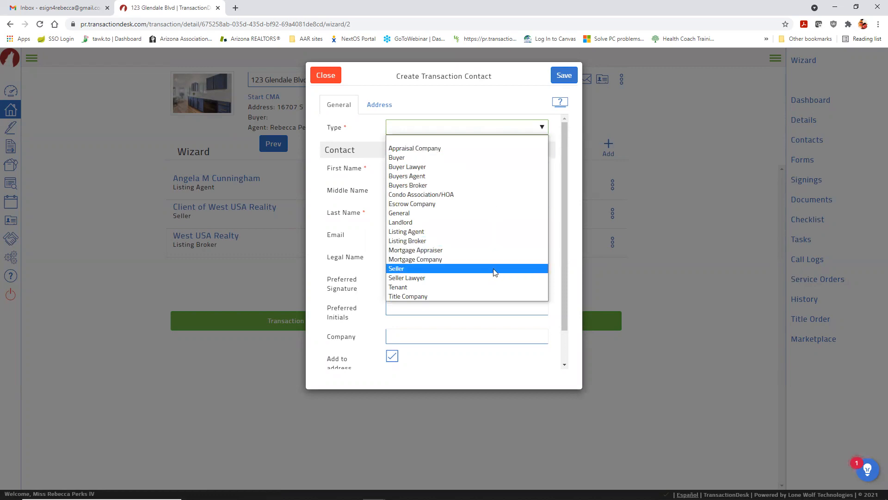
click(508, 162)
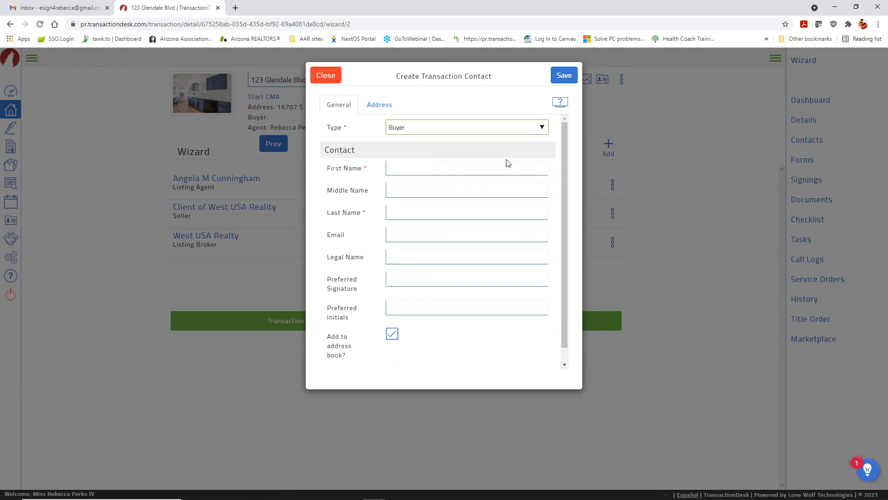
click(508, 165)
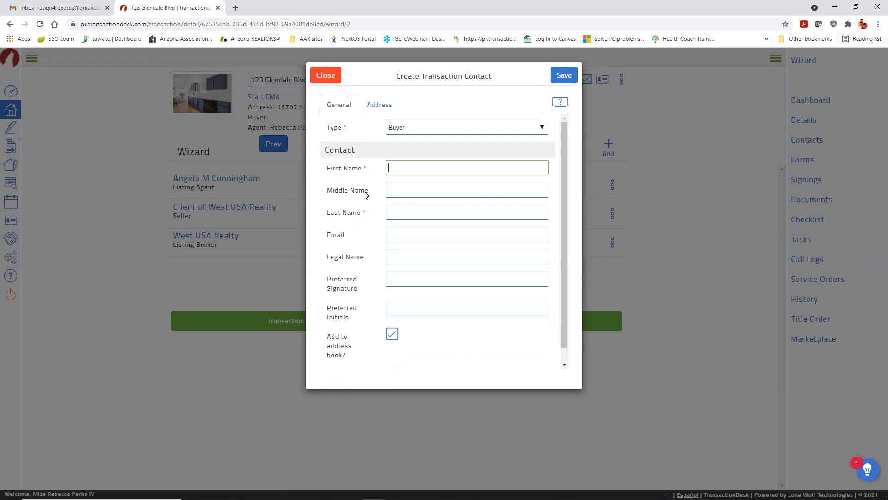
text(Angela)
key(Tab)
key(Tab)
key(Tab)
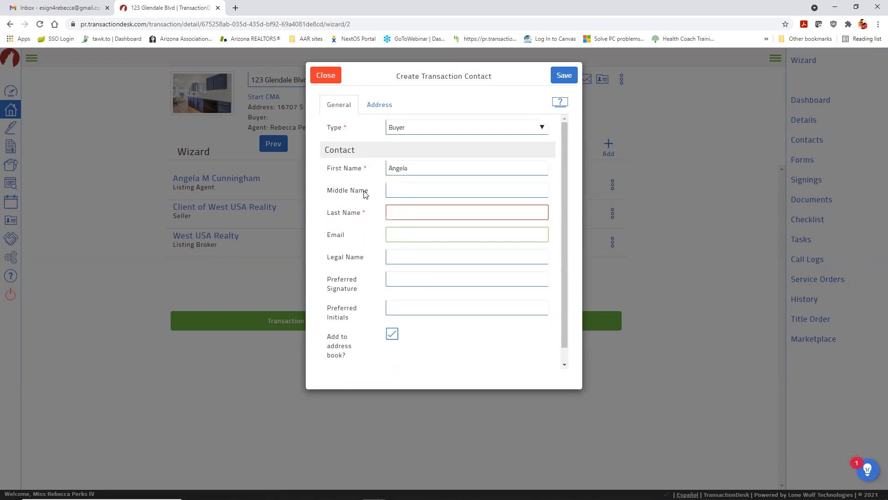
click(421, 207)
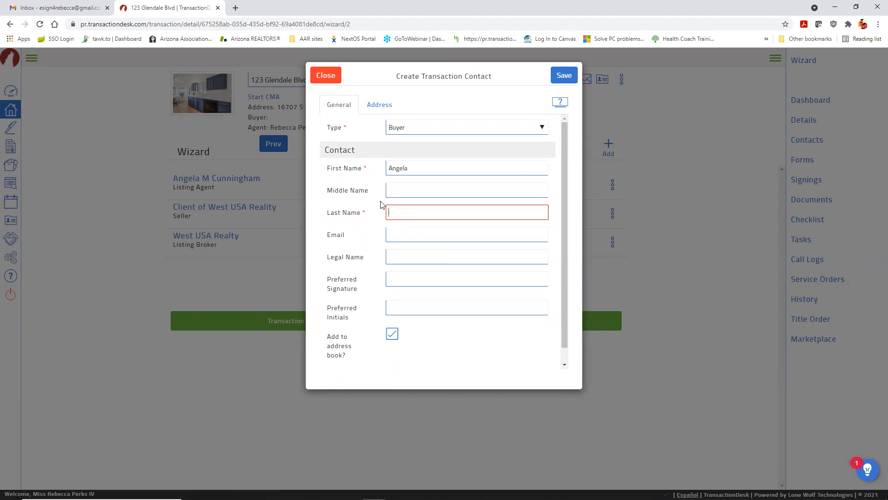
text(Buyshomes)
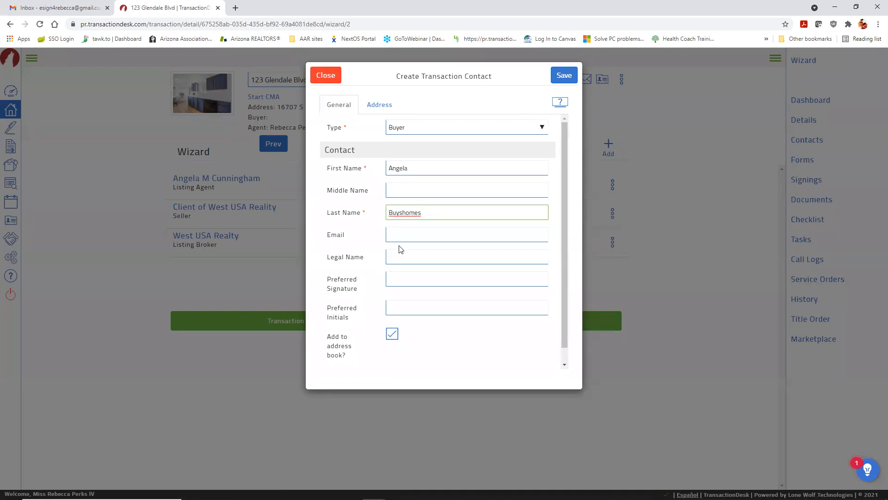
Step: Leave email, legal name and initials blank and save the Buyer contact
click(419, 229)
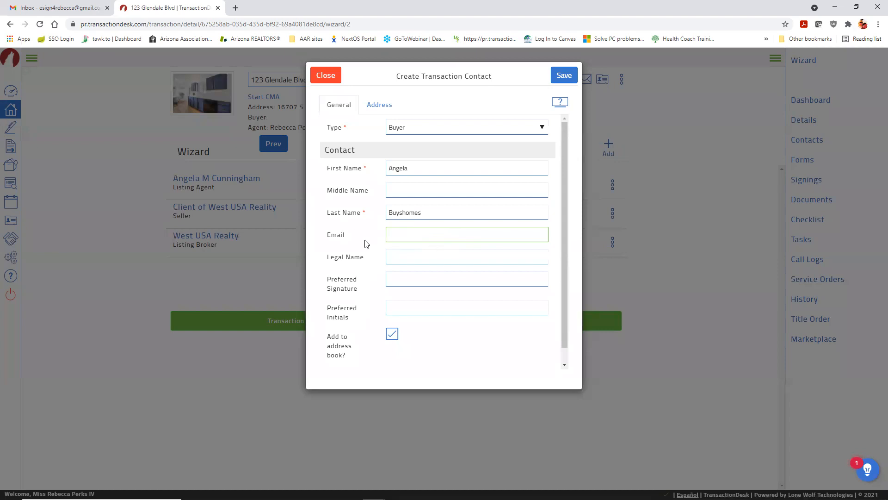
click(397, 255)
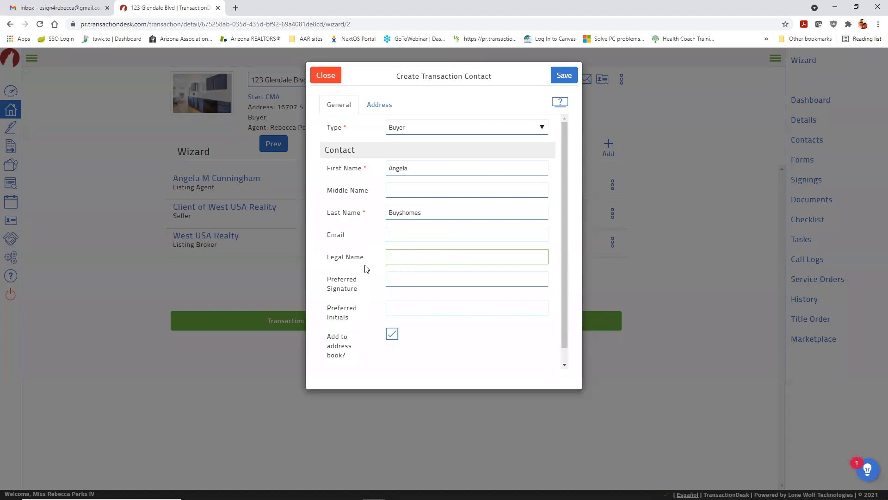
click(409, 283)
click(410, 309)
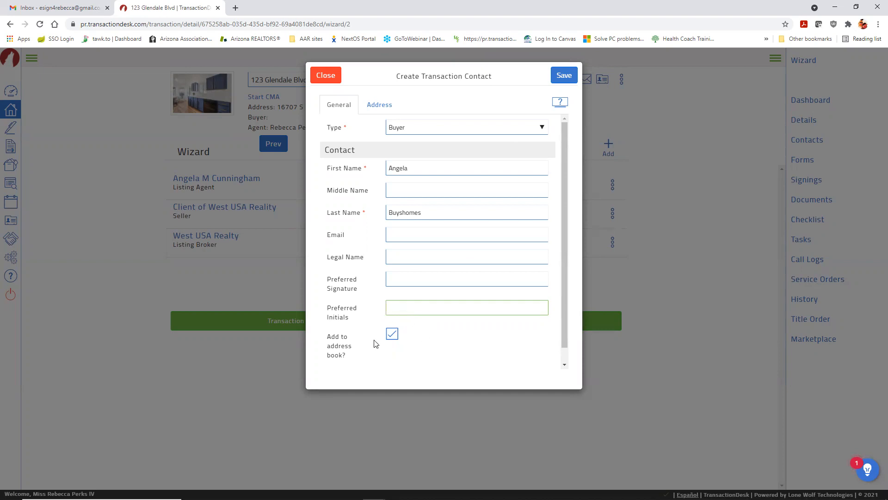
click(565, 76)
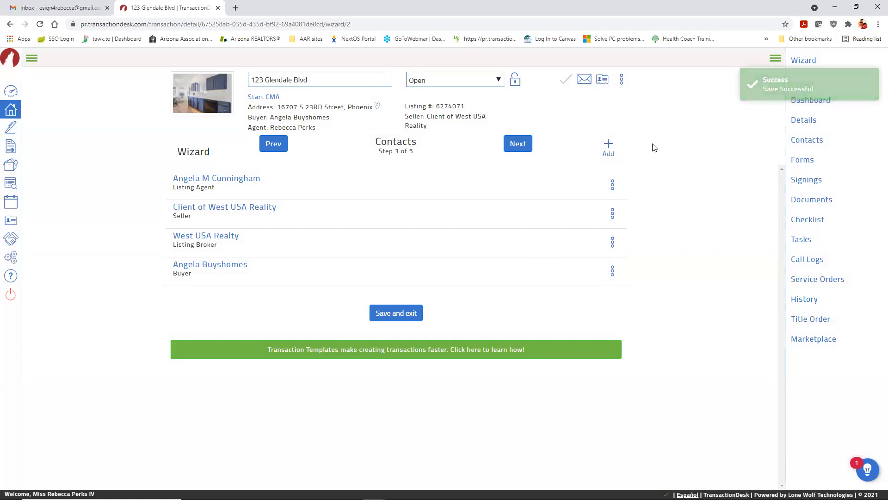
Step: Add an existing saved contact to the transaction with type Buyer and save it
click(609, 148)
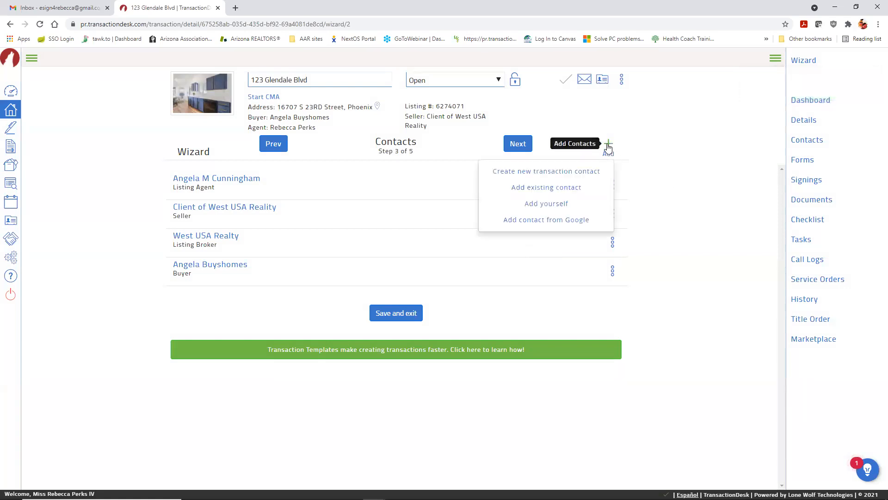
click(575, 191)
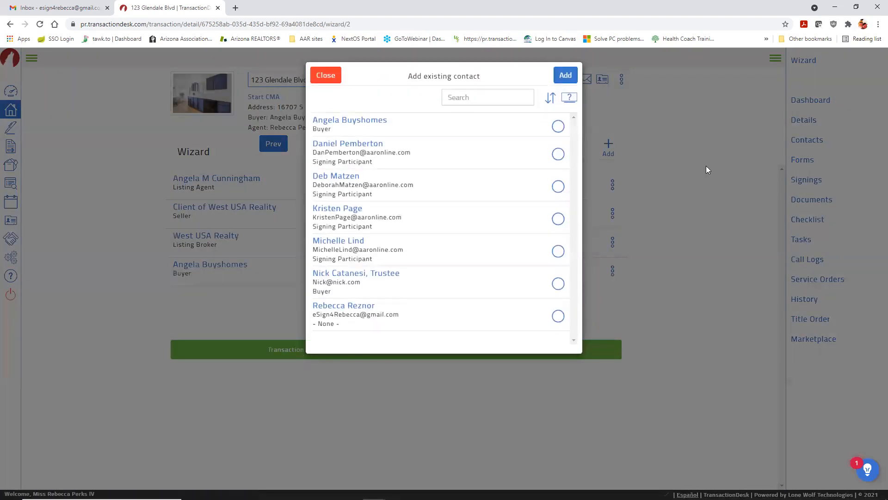
click(557, 317)
click(567, 75)
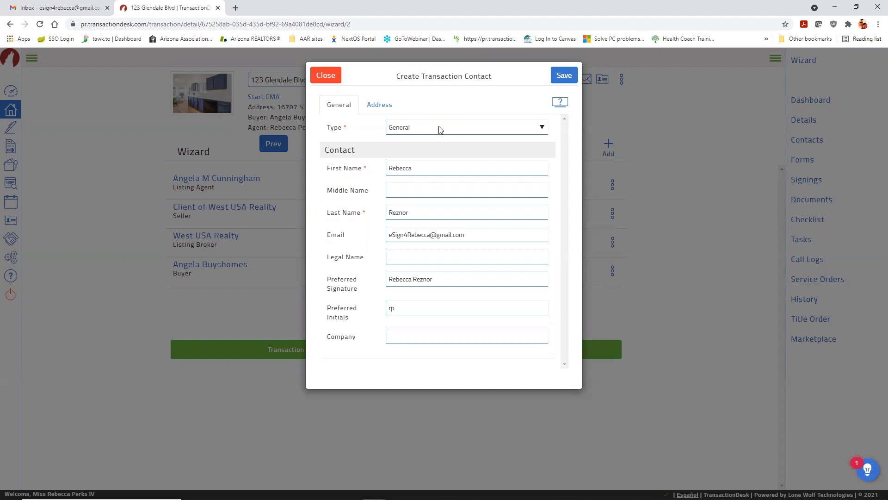
click(542, 128)
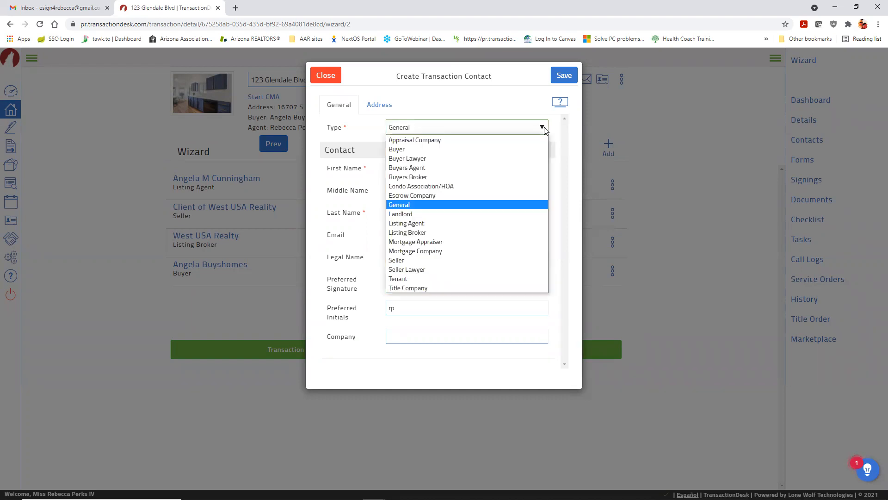
click(522, 148)
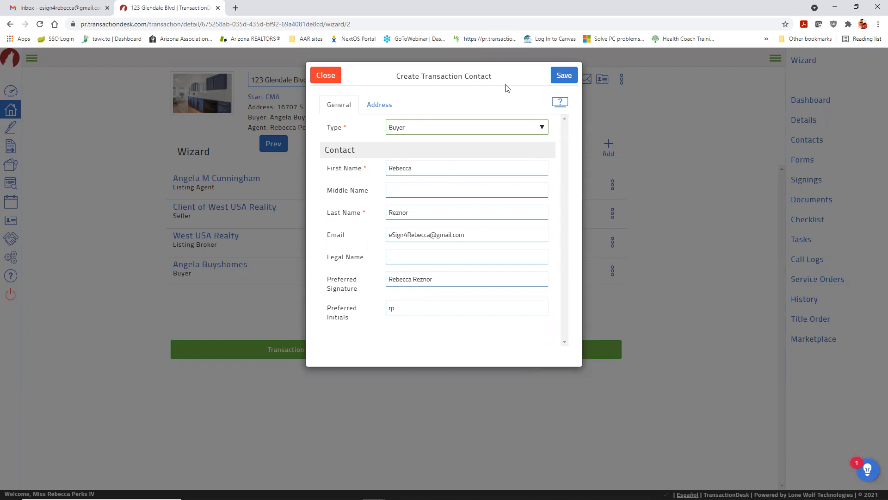
click(564, 76)
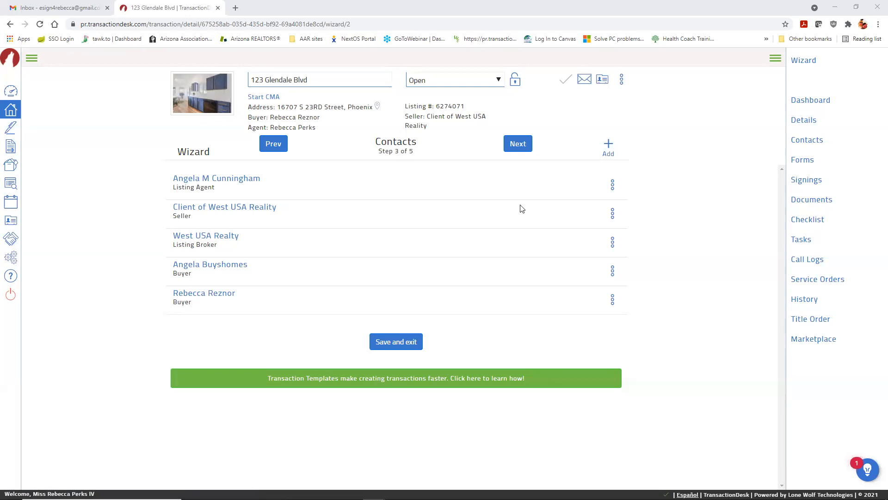
Step: Go to the Forms step (Step 4 of 5) and bring up Add forms to transaction
click(517, 147)
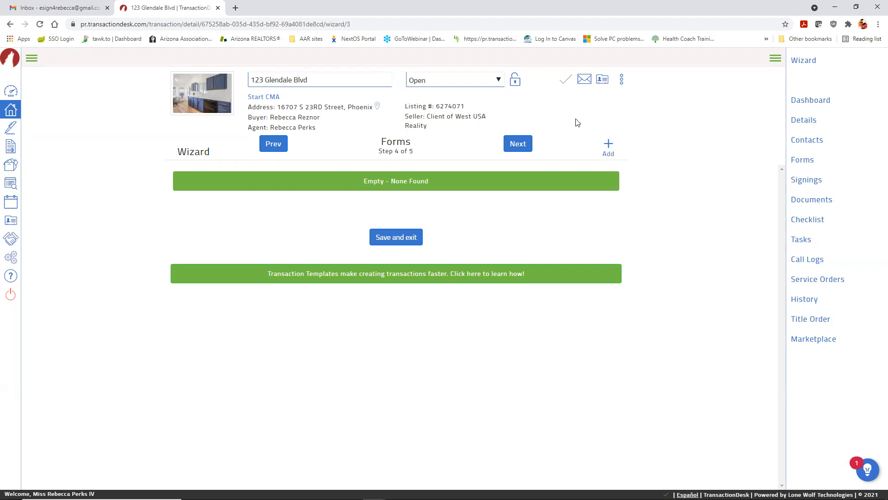
click(609, 145)
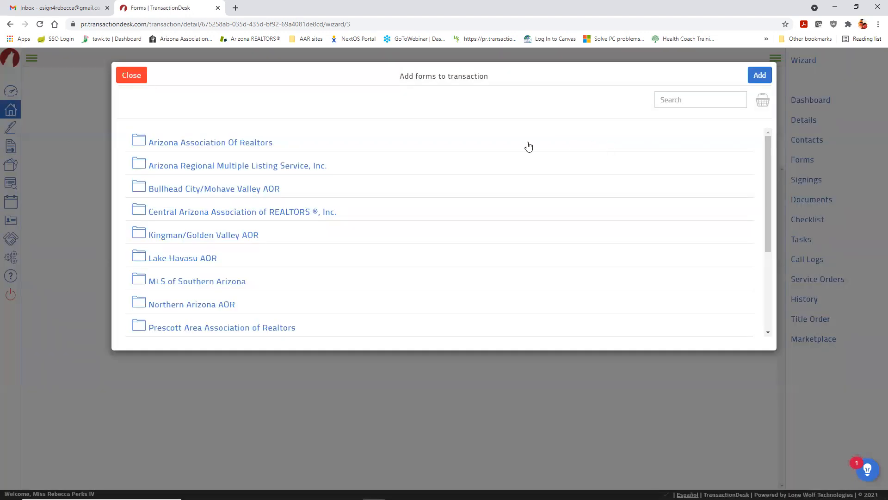
Step: From the Arizona Association Of Realtors folder, select Addendum #1, AZ Housing Fund Donation, Buyer Advisory, Pre-Closing Walkthrough, COVID-19 Addendum and Counter Offer #1
click(187, 143)
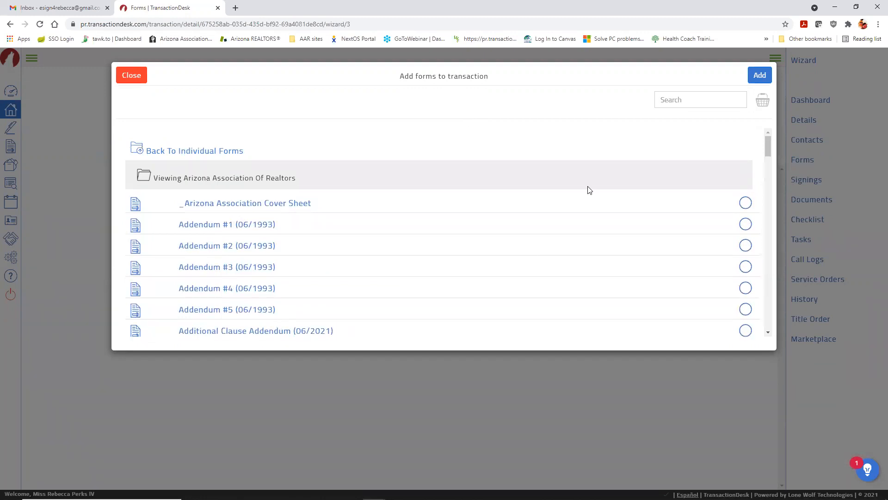
scroll(590, 190, down, 2)
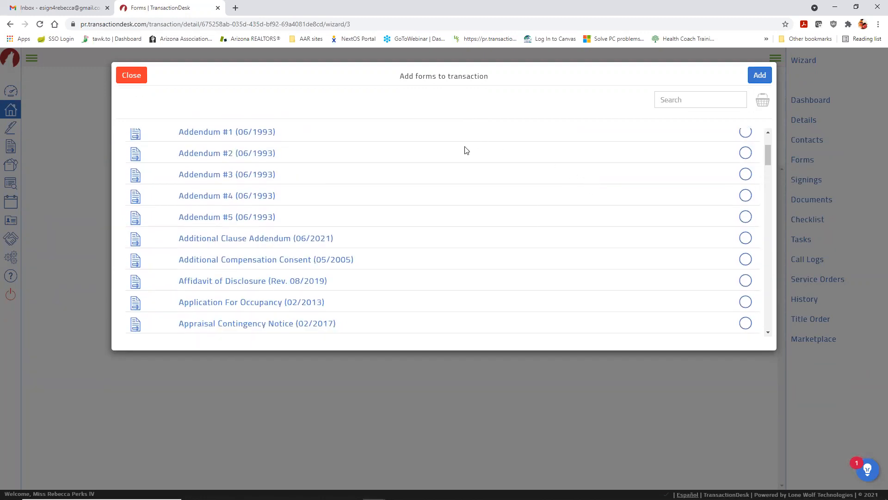
scroll(388, 160, up, 2)
click(203, 181)
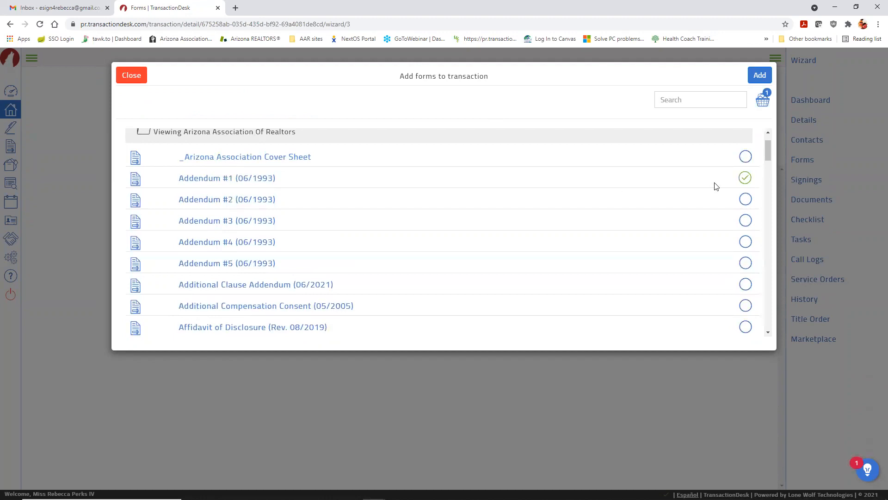
scroll(492, 218, down, 3)
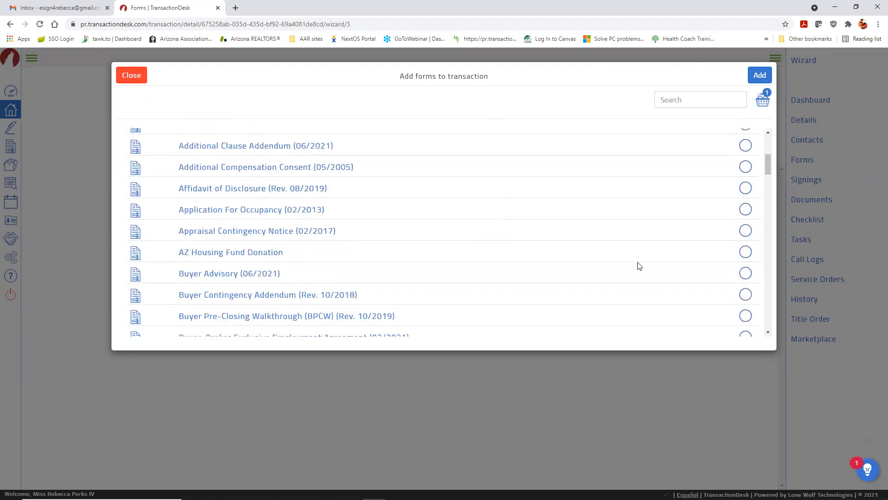
click(744, 253)
click(745, 274)
scroll(692, 234, down, 1)
click(745, 273)
scroll(670, 242, down, 4)
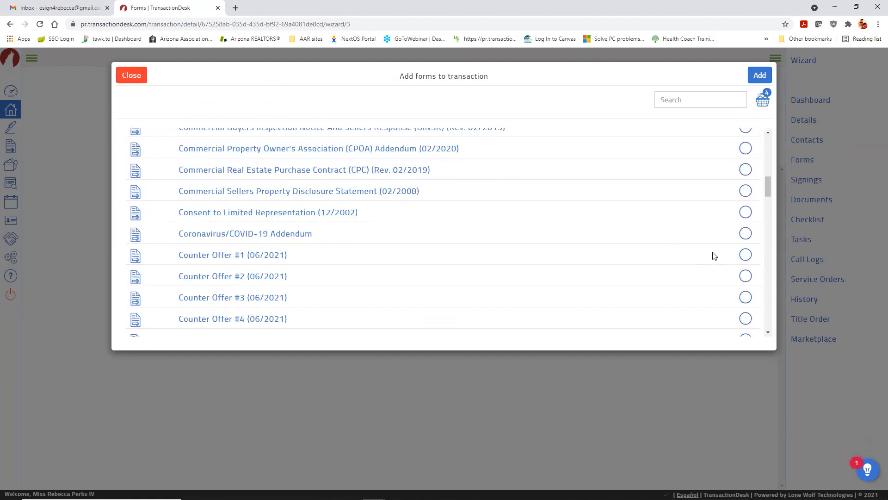
click(745, 233)
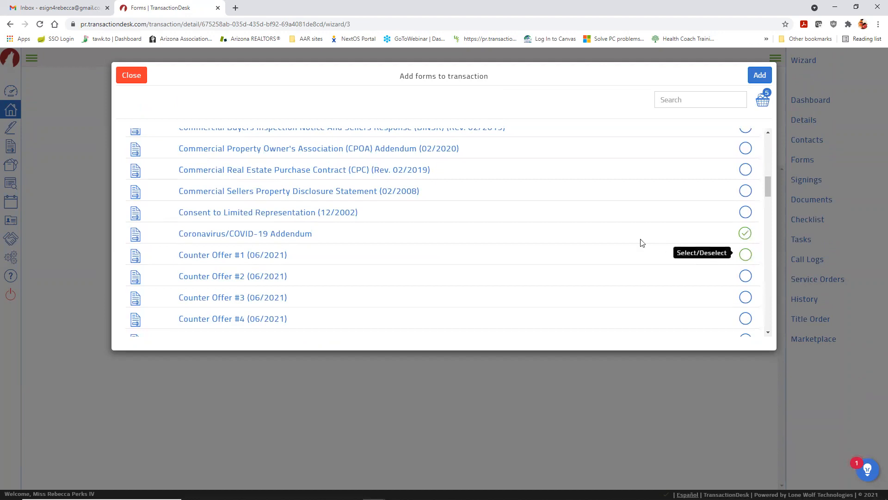
click(745, 255)
scroll(626, 241, down, 7)
scroll(627, 240, down, 2)
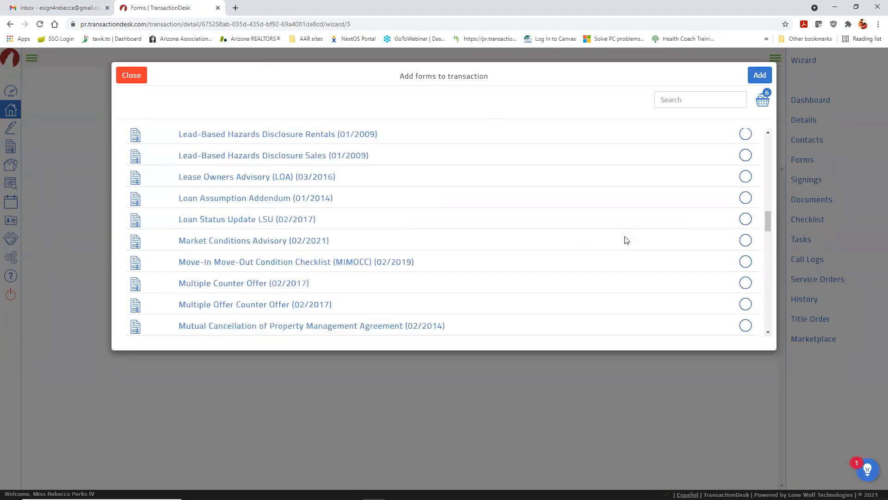
scroll(627, 240, down, 2)
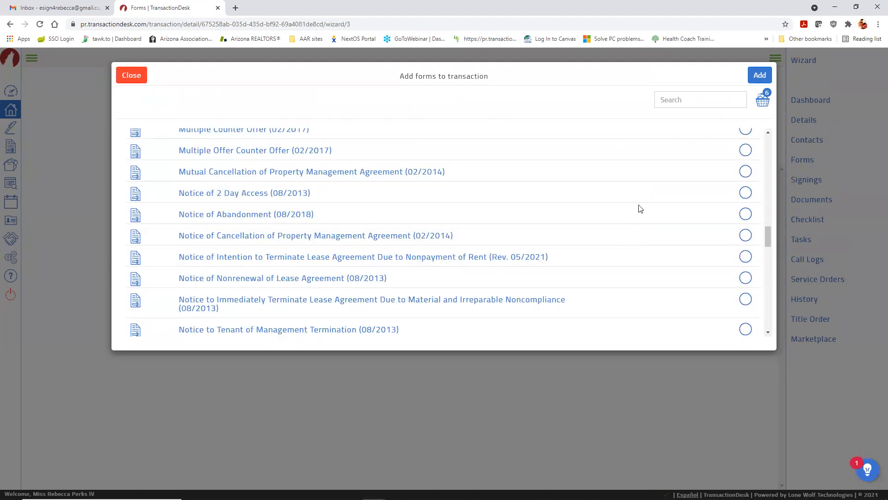
Step: Search 'purch' to select Residential Purchase Contract (02/2020), then select Lead-Based Hazards Disclosure Rentals (01/2009)
click(684, 100)
text(purchase)
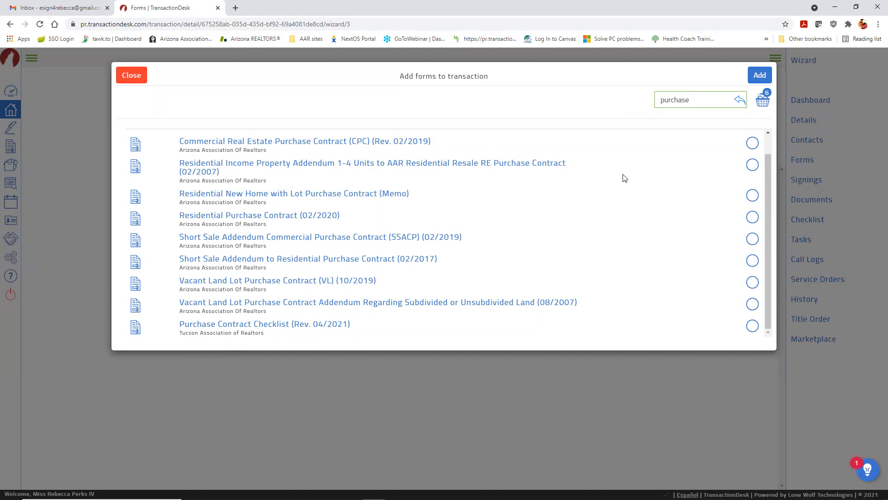
click(239, 218)
click(740, 102)
scroll(665, 199, down, 10)
scroll(665, 199, down, 1)
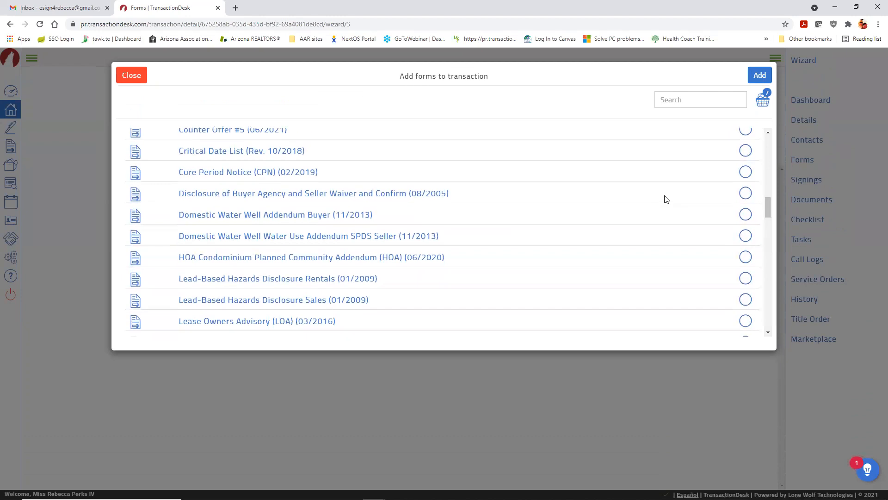
click(545, 238)
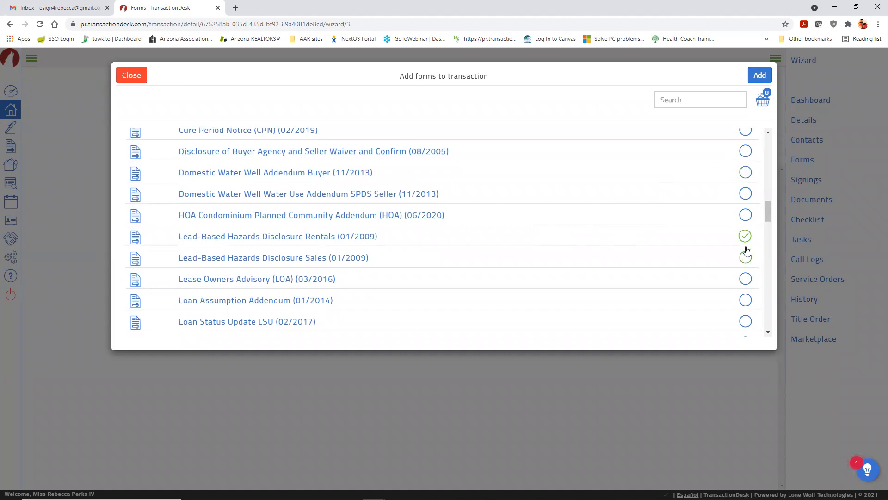
Step: Remove Counter Offer #1 from the chosen forms, leaving seven
click(762, 102)
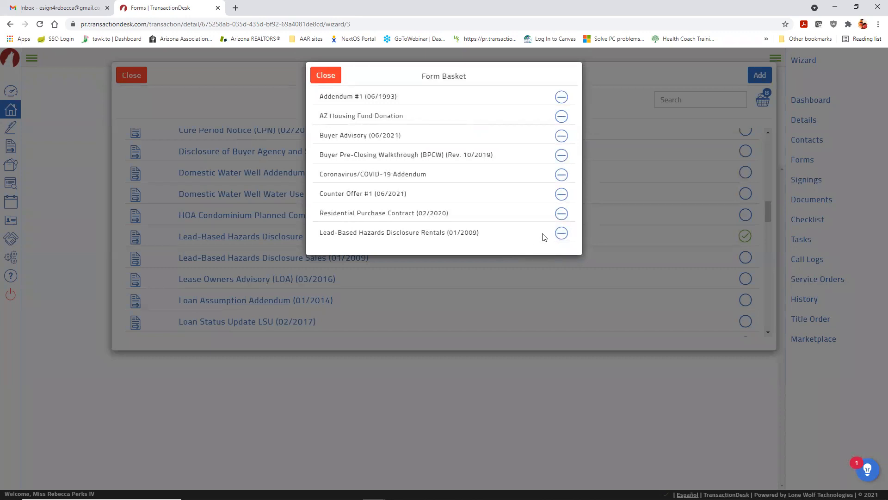
click(561, 193)
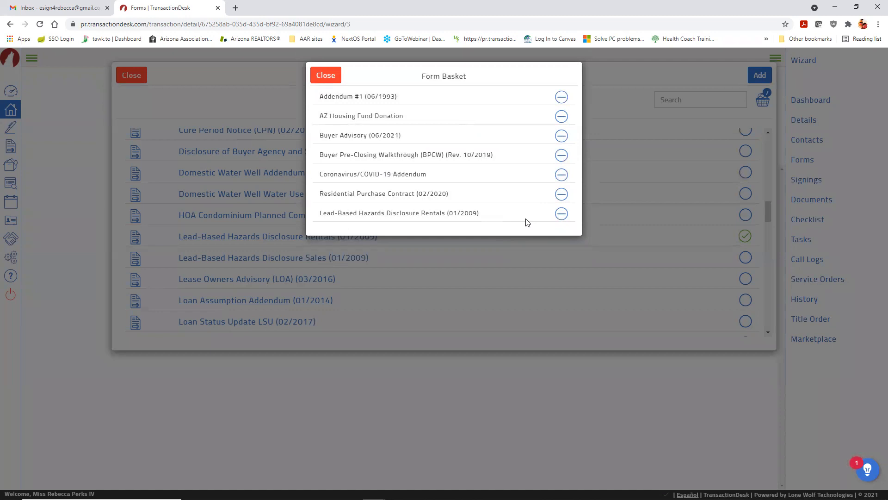
click(324, 75)
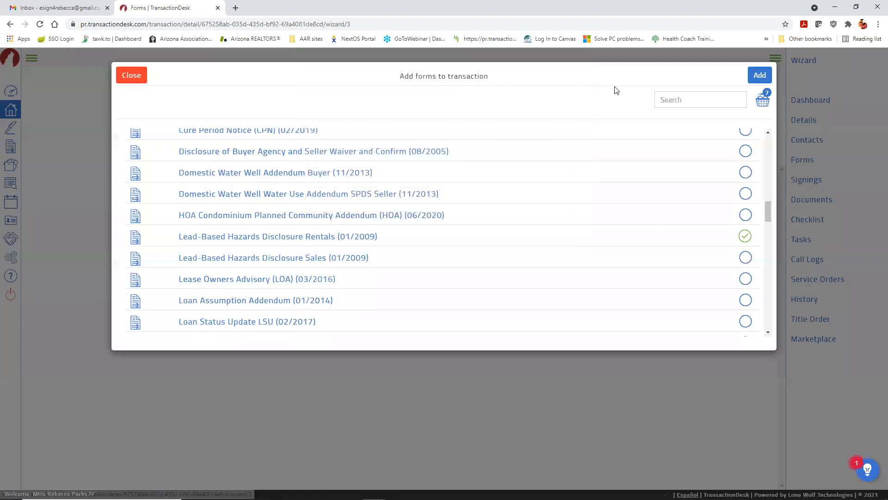
Step: Add the seven forms and drag Buyer Advisory to the top and the Purchase Contract third
click(760, 76)
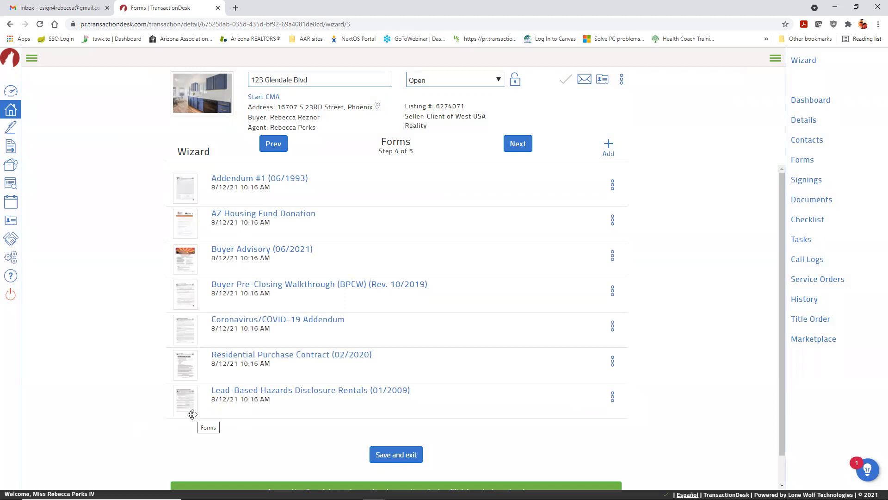
drag(183, 263, 184, 187)
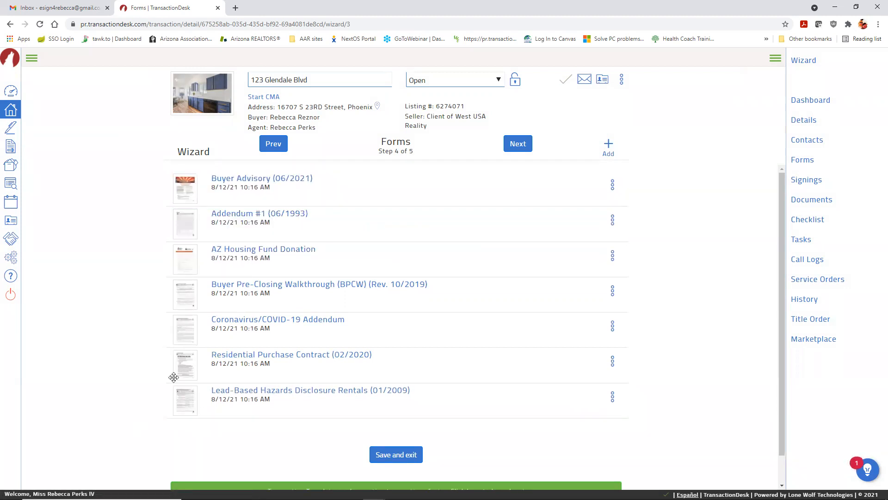
drag(182, 292, 176, 395)
drag(183, 330, 188, 236)
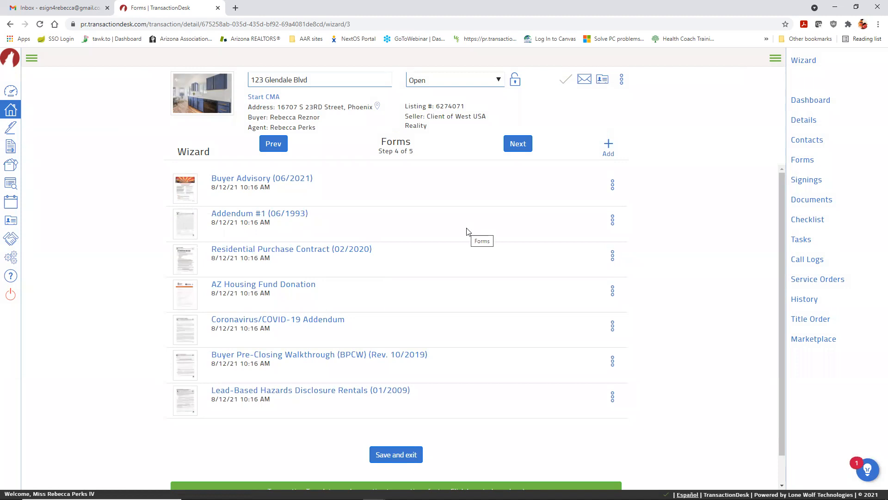
Step: In the Residential Purchase Contract, mark earnest money as Personal Check deposited with the Escrow Company
click(292, 250)
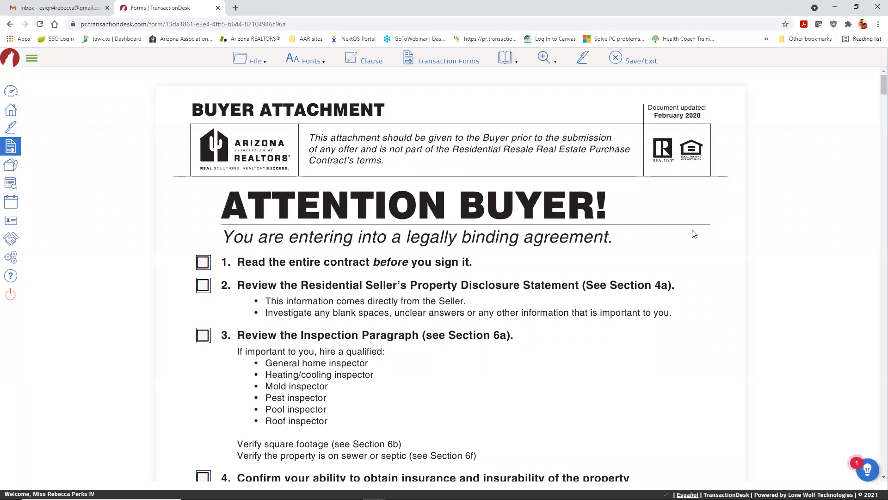
scroll(692, 231, down, 8)
scroll(680, 228, down, 12)
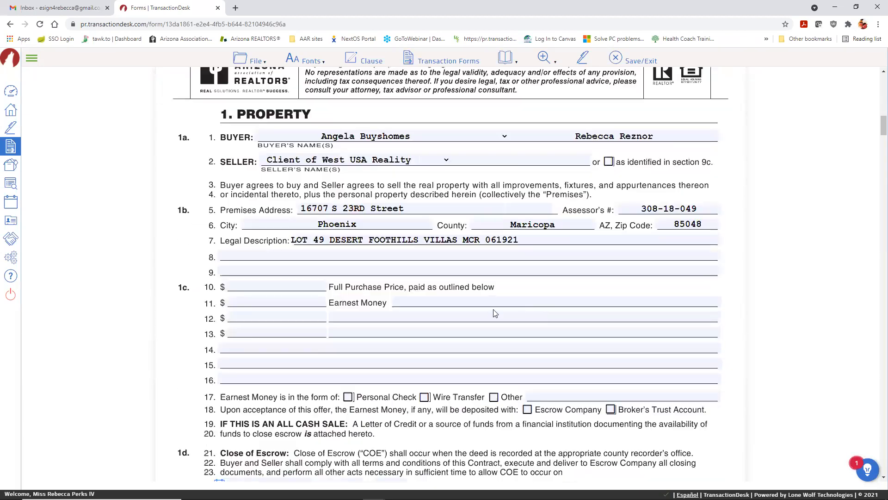
click(485, 285)
click(468, 300)
click(437, 316)
click(421, 332)
click(413, 344)
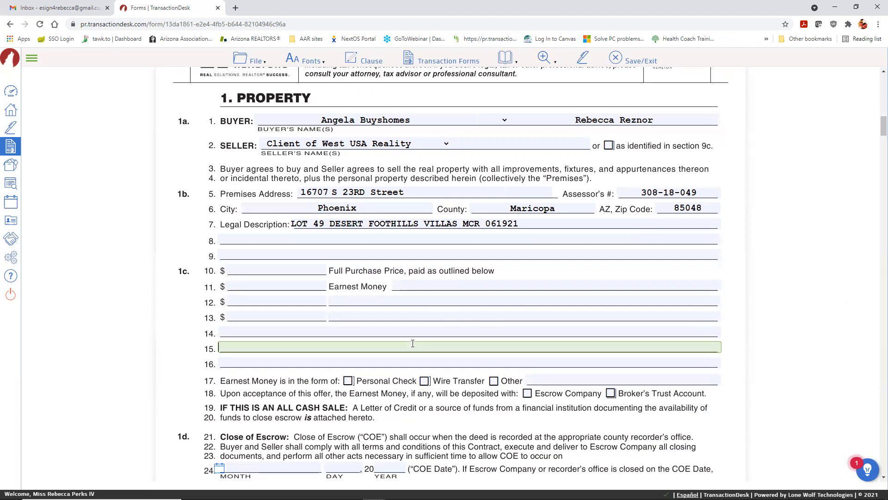
click(348, 381)
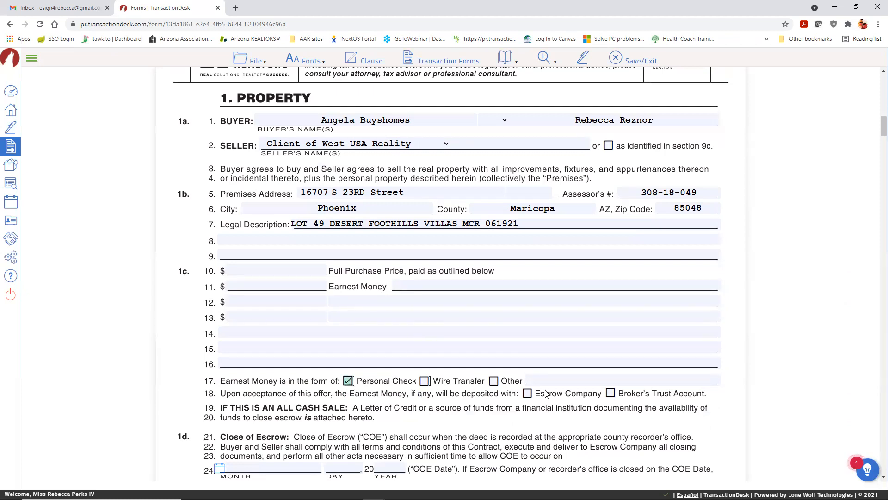
click(527, 394)
Step: Place the cursor in the contract's washer description field under personal property
click(554, 332)
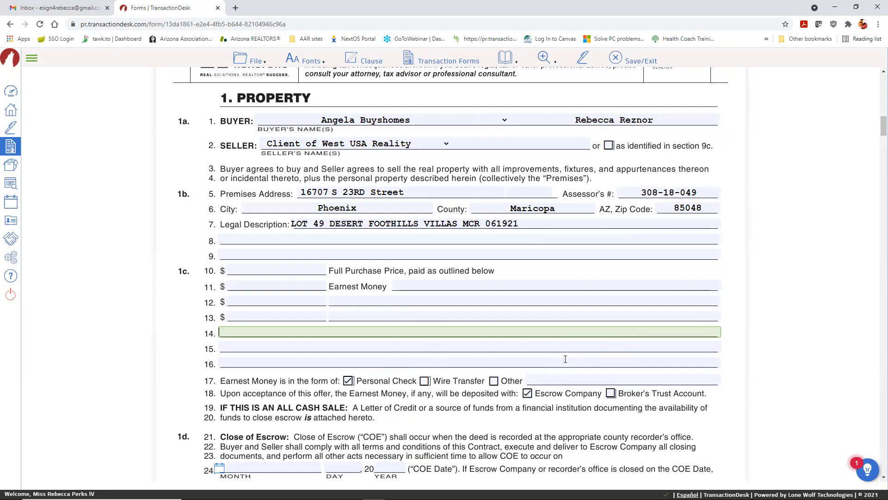
scroll(552, 349, up, 1)
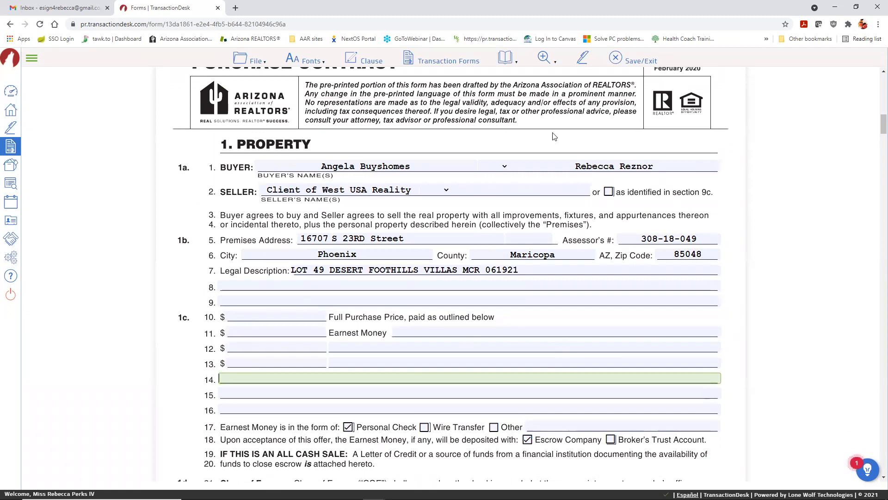
scroll(616, 282, up, 1)
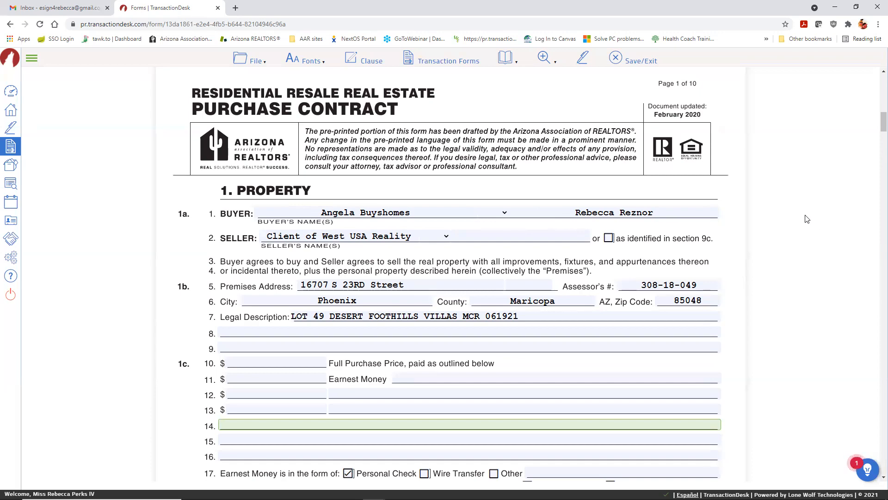
scroll(669, 252, down, 9)
scroll(669, 252, down, 14)
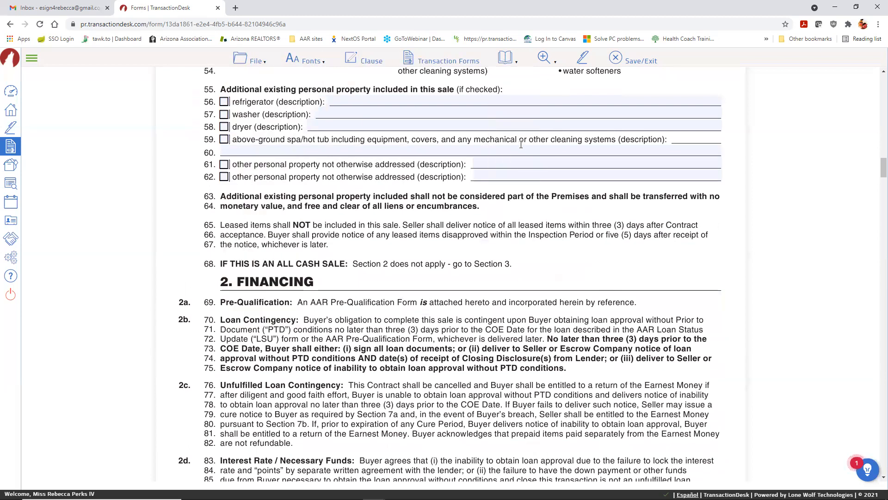
scroll(391, 239, up, 3)
click(379, 251)
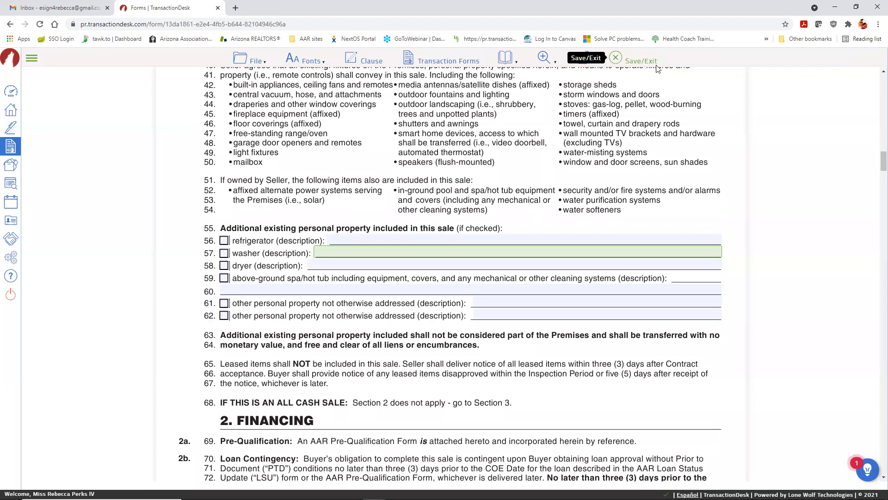
Step: Save the purchase contract, then reopen the Residential Purchase Contract and scroll to section 1
click(616, 60)
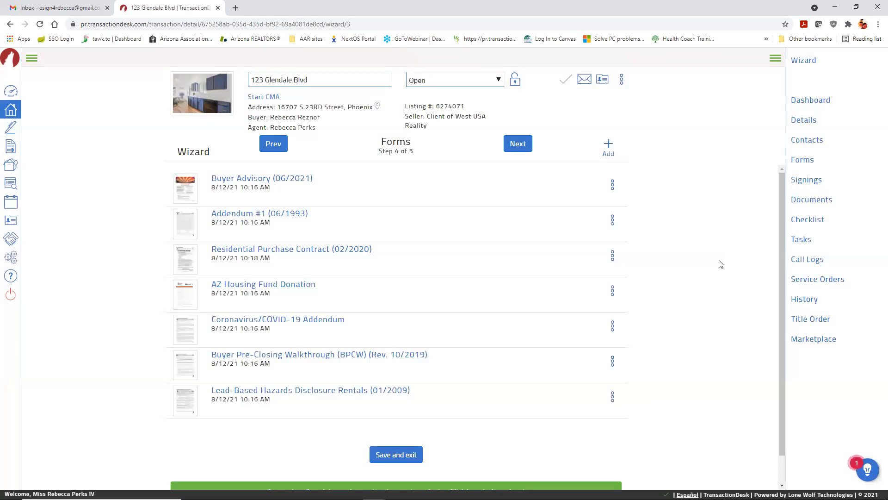
click(327, 249)
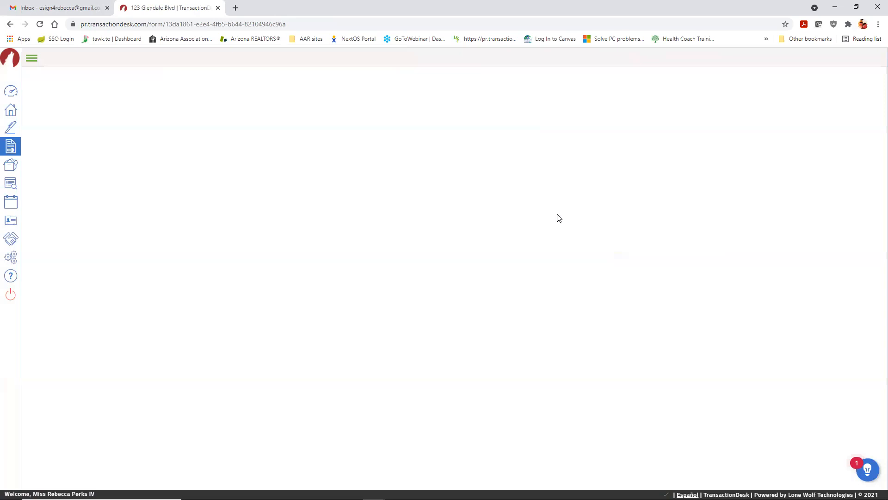
scroll(551, 223, down, 17)
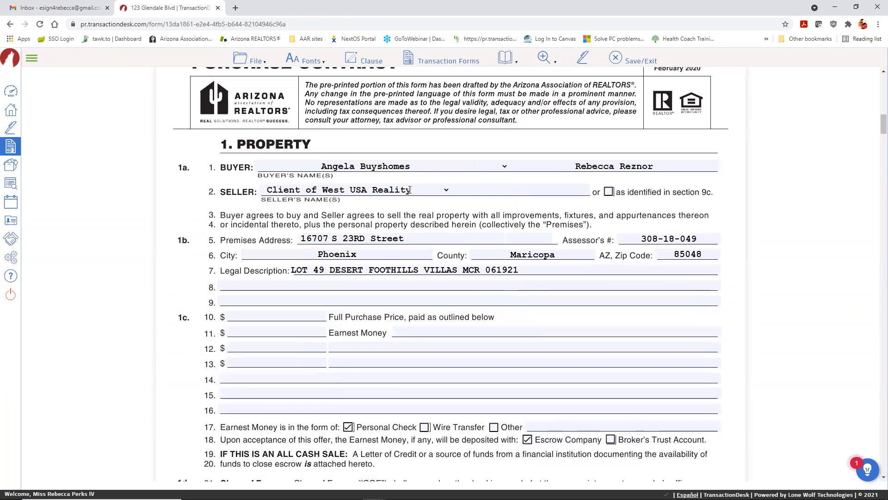
click(254, 62)
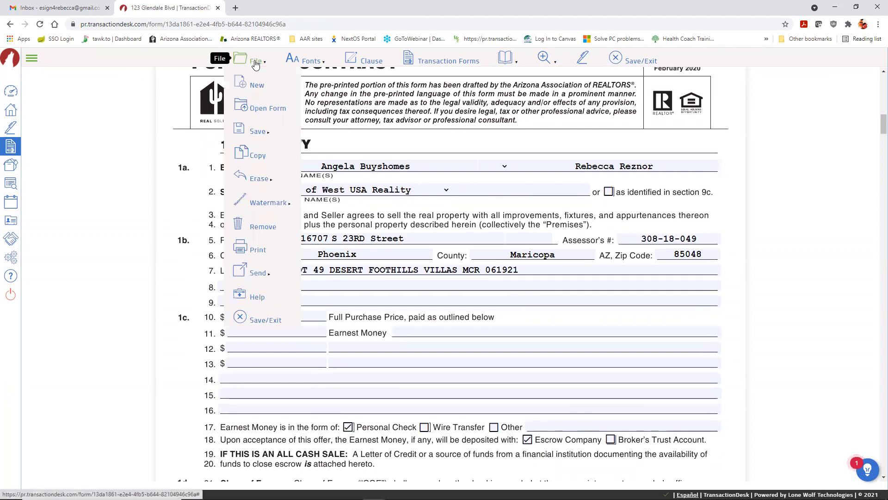
Step: Add Addendum #2 from the Arizona Association Of Realtors forms to the transaction
click(259, 87)
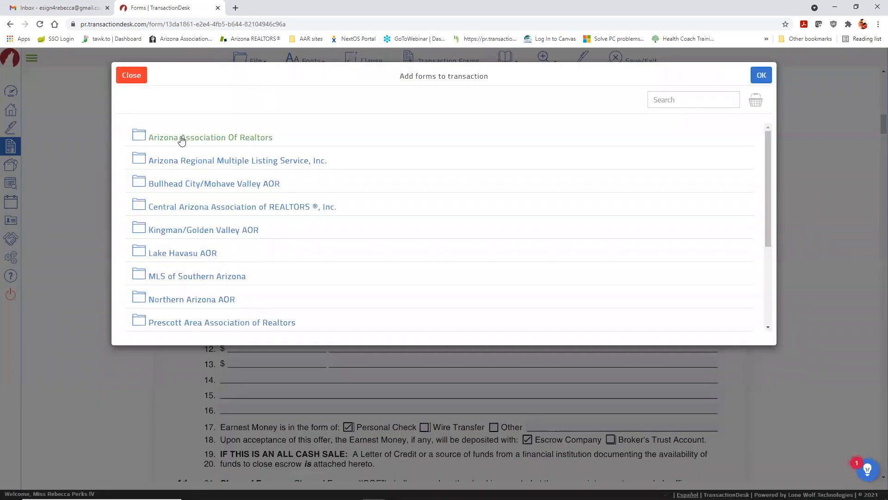
click(181, 141)
click(211, 246)
click(761, 75)
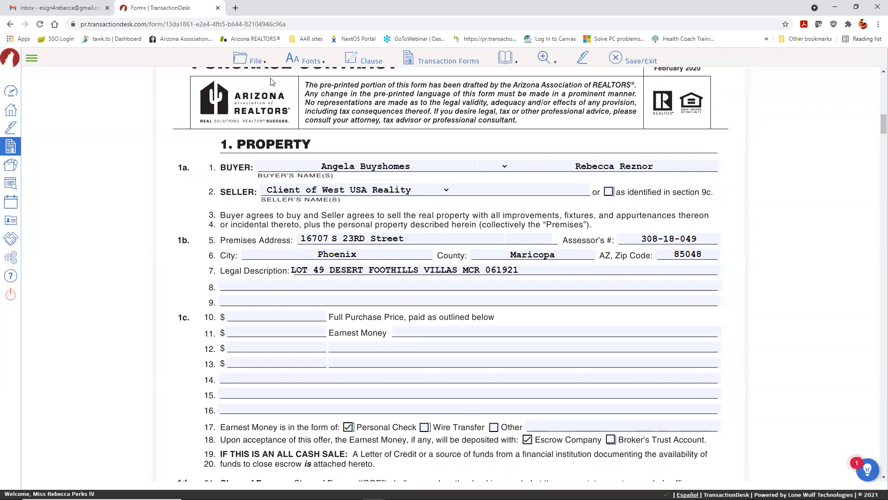
Step: View Addendum #1, then switch back to the Residential Purchase Contract
click(253, 60)
click(267, 109)
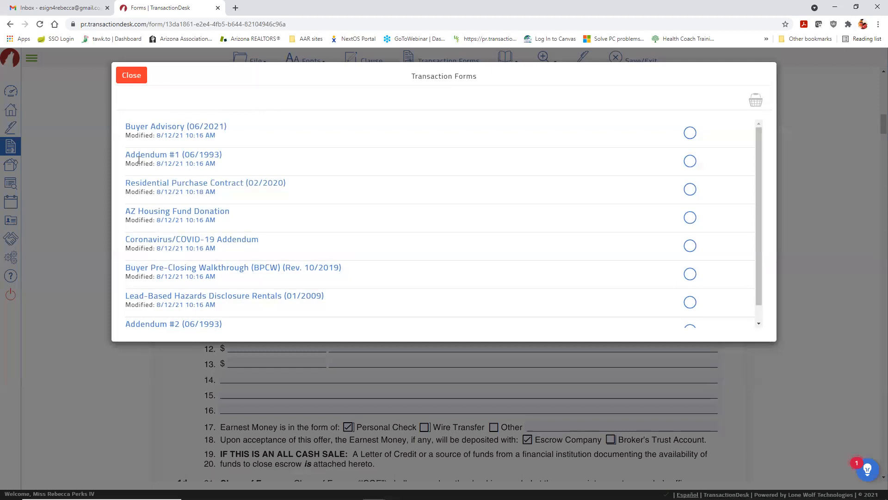
click(139, 156)
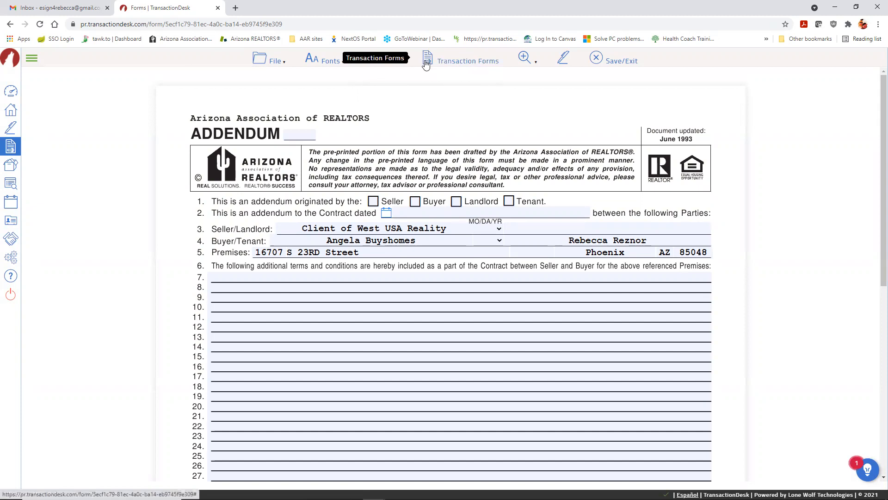
click(460, 68)
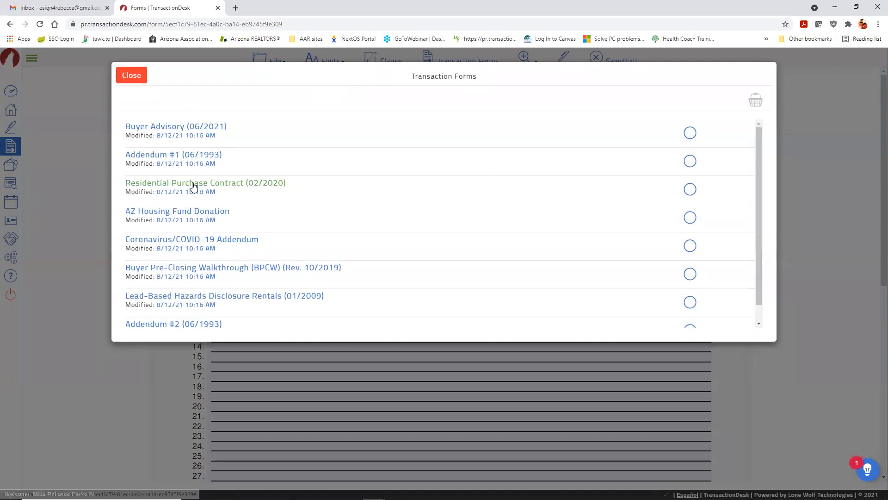
click(199, 182)
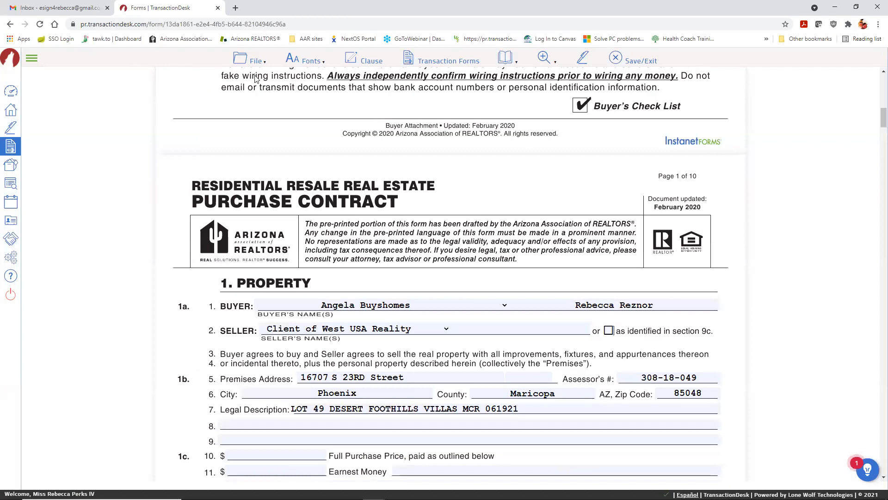
click(252, 59)
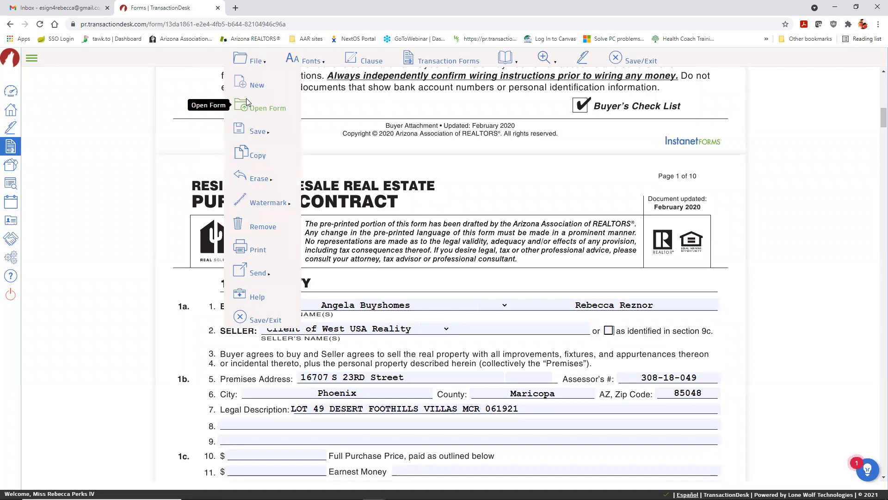
Step: Scroll through page 1 of the contract to review the prefilled buyers, seller and premises
mouse_move(250, 134)
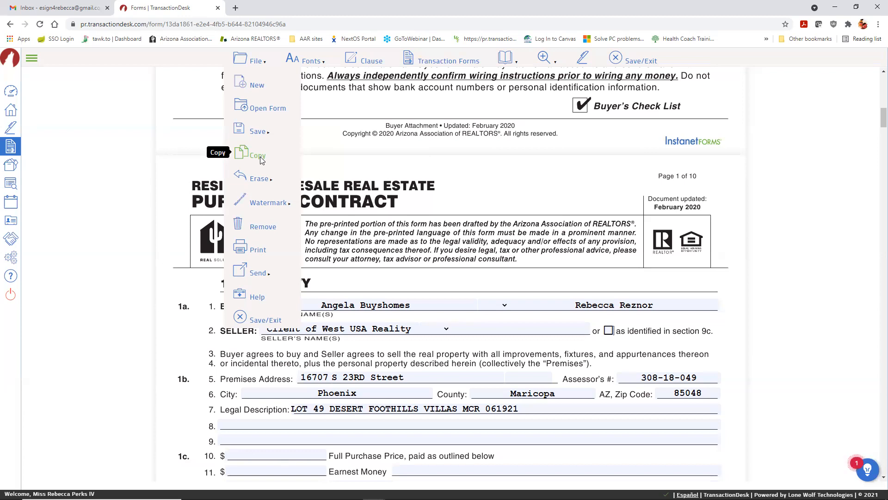
scroll(469, 199, down, 2)
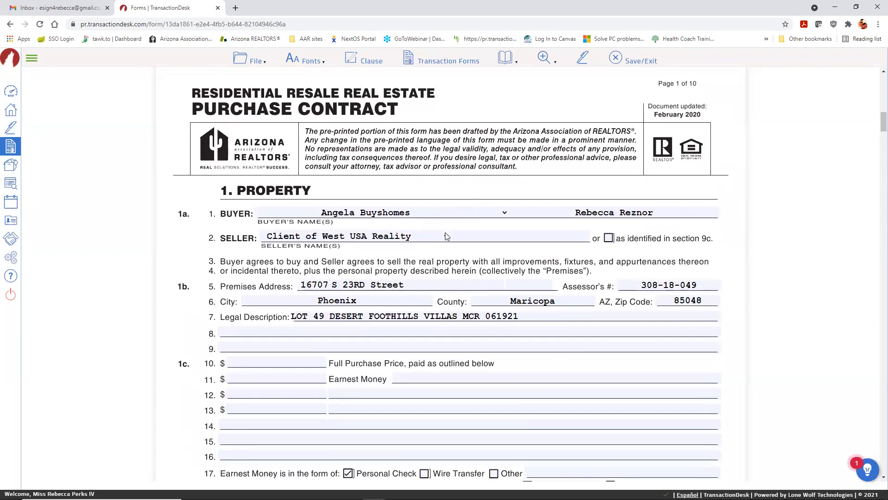
scroll(407, 271, down, 3)
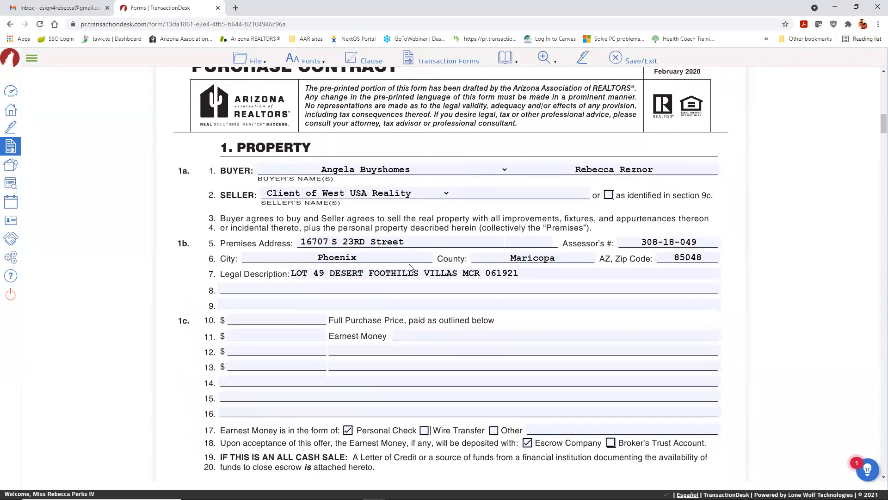
scroll(402, 270, down, 2)
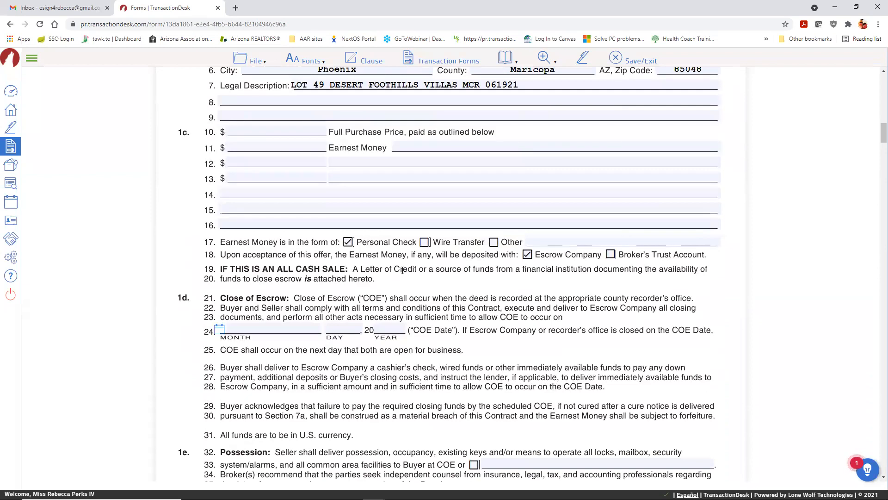
scroll(402, 270, up, 2)
scroll(403, 270, up, 2)
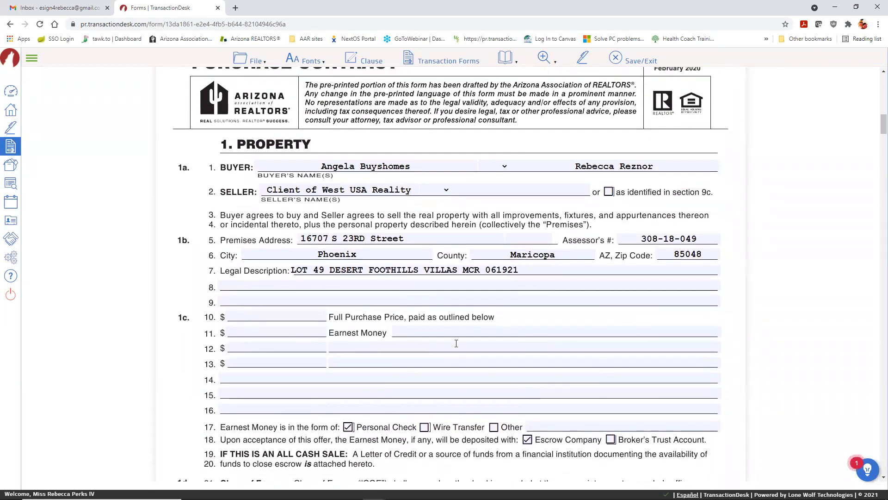
scroll(456, 343, up, 1)
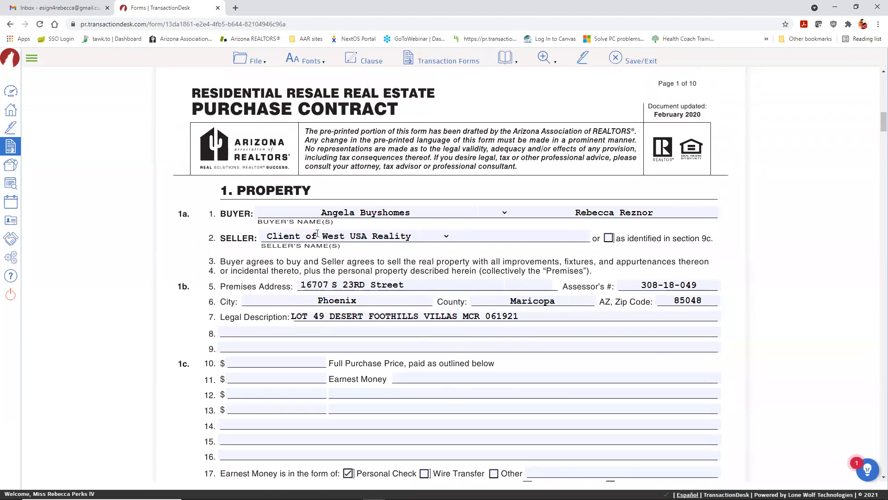
Step: Bring up the File menu's Watermark options to reach the Draft choice
click(240, 60)
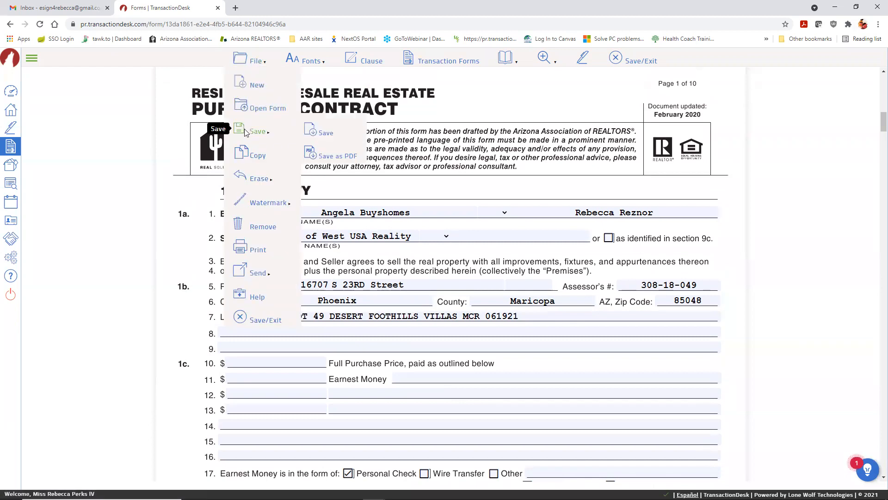
mouse_move(251, 179)
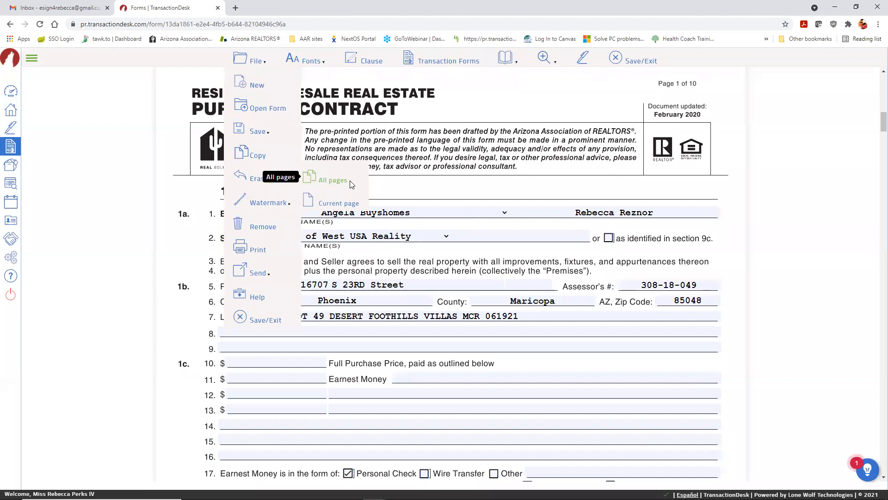
mouse_move(260, 205)
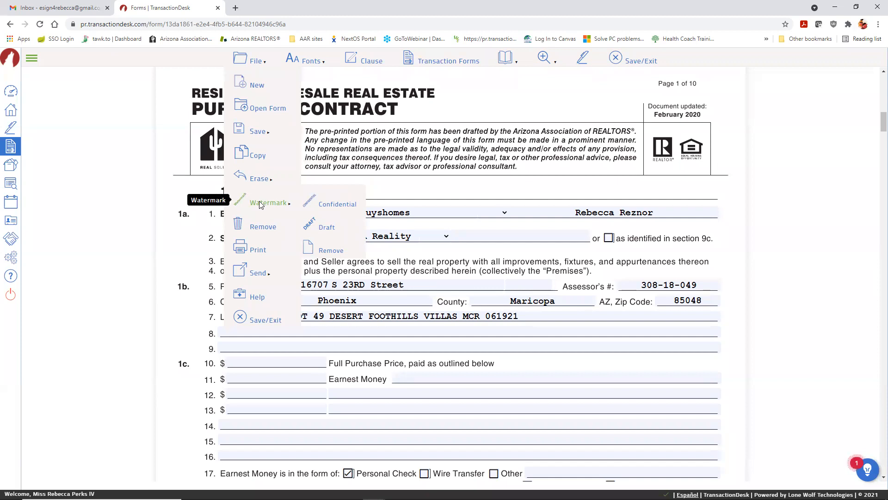
Step: Stamp a DRAFT watermark on the purchase contract and check it on the page
click(328, 228)
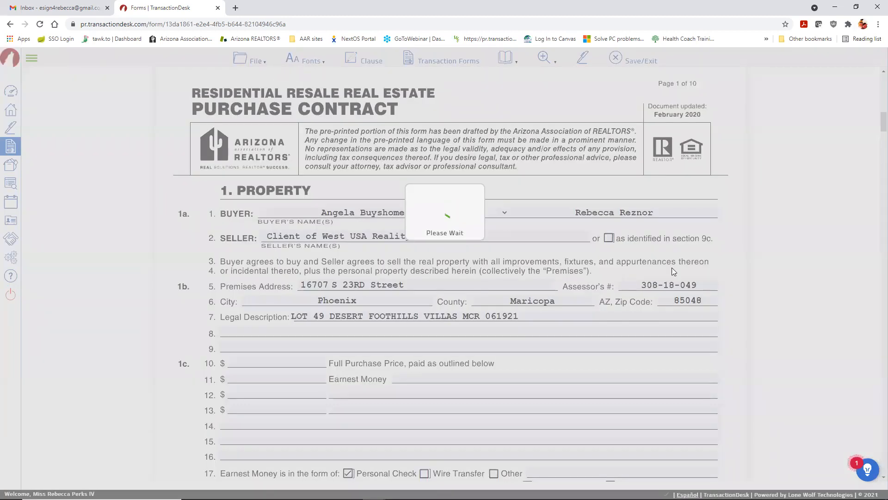
scroll(653, 256, down, 4)
scroll(653, 255, up, 1)
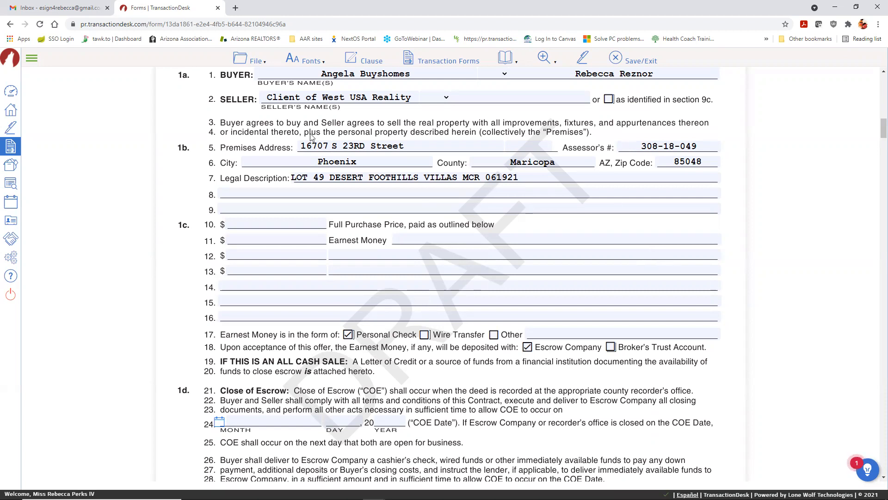
click(252, 63)
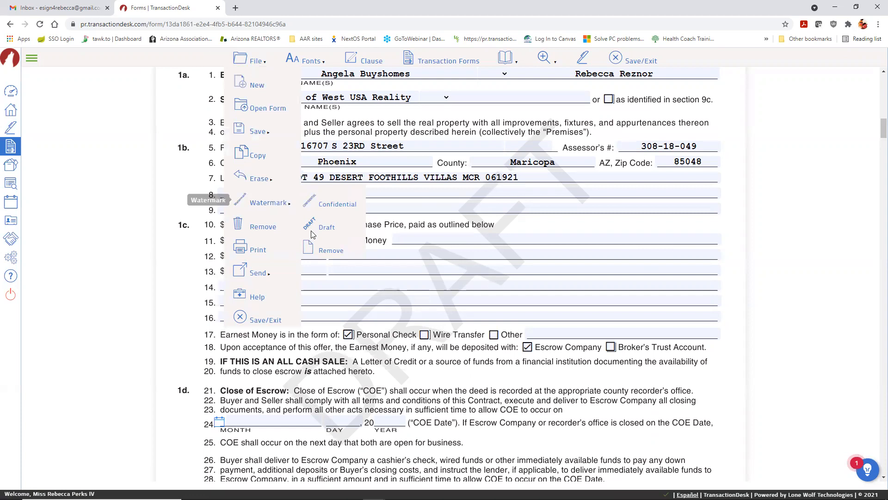
Step: Remove the DRAFT watermark from the contract and look over the File menu options
click(331, 252)
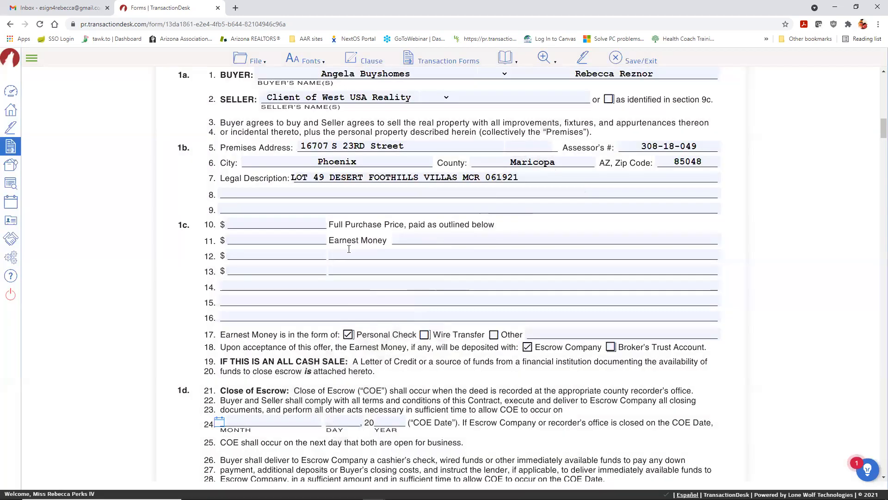
click(244, 57)
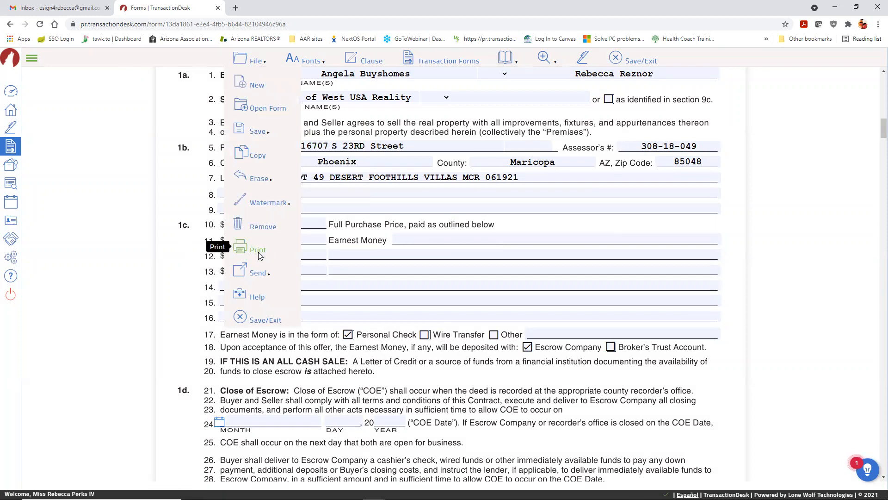
mouse_move(258, 273)
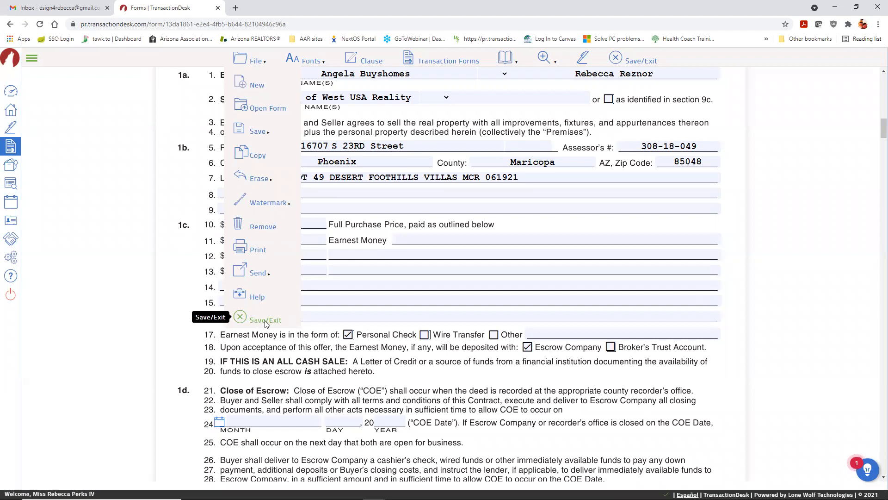
Step: Look over the Fonts menu's Style, Size and Text Functions options
click(297, 60)
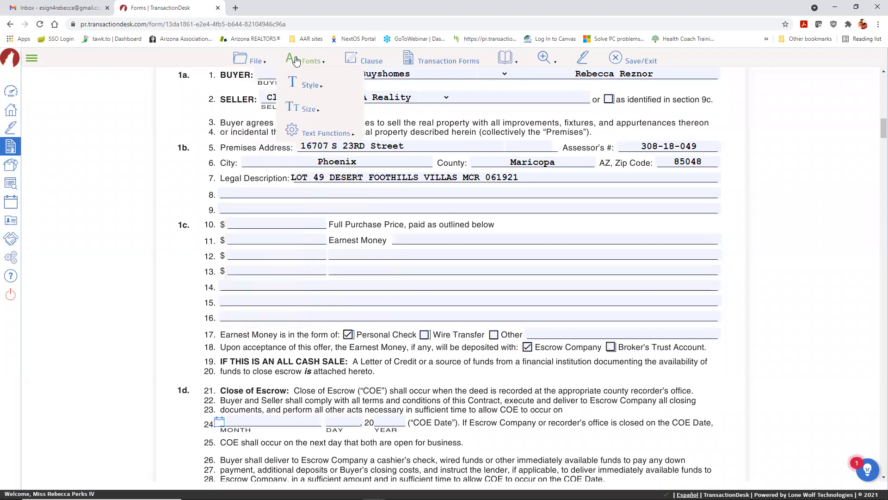
mouse_move(312, 85)
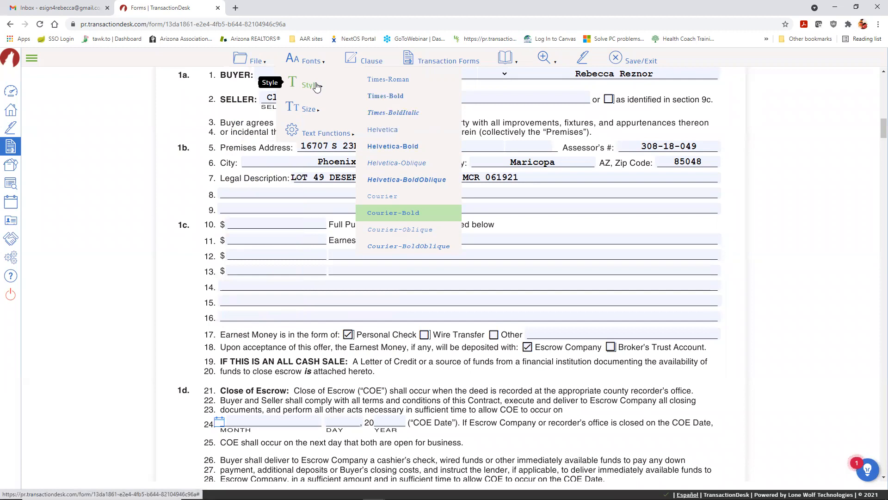
mouse_move(306, 111)
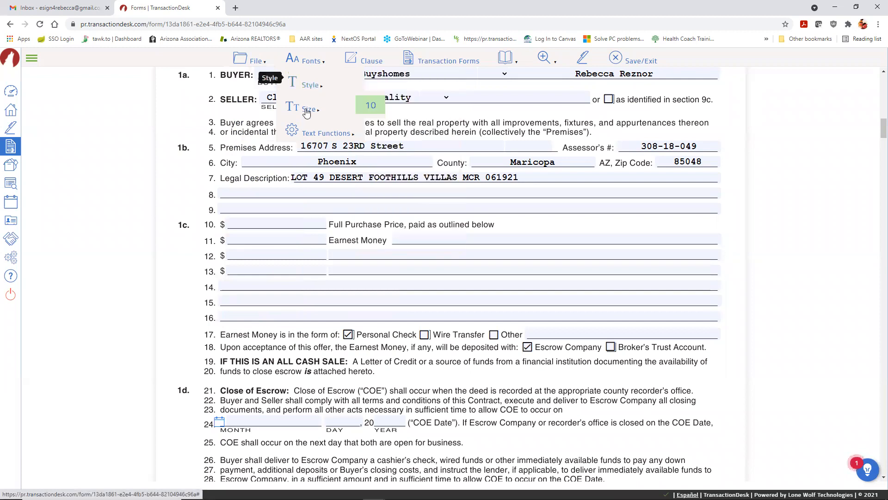
mouse_move(310, 134)
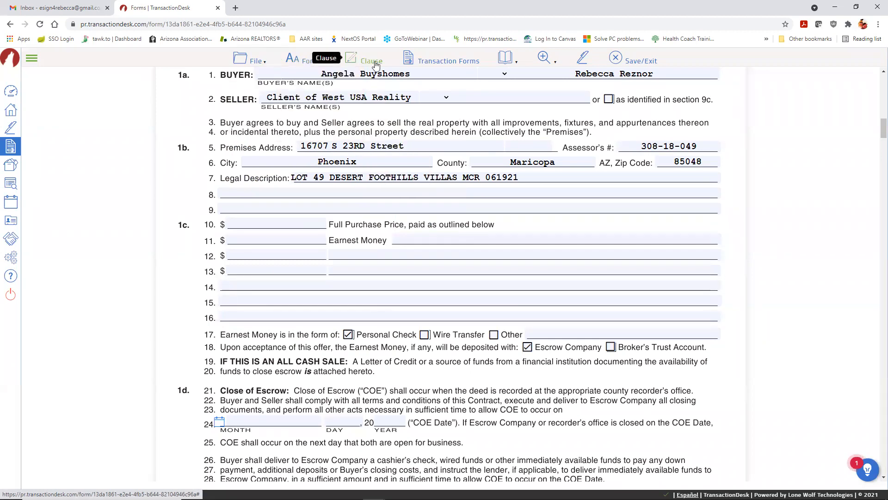
Step: Jump to page 10 of the contract and bring section 8 into view
click(505, 57)
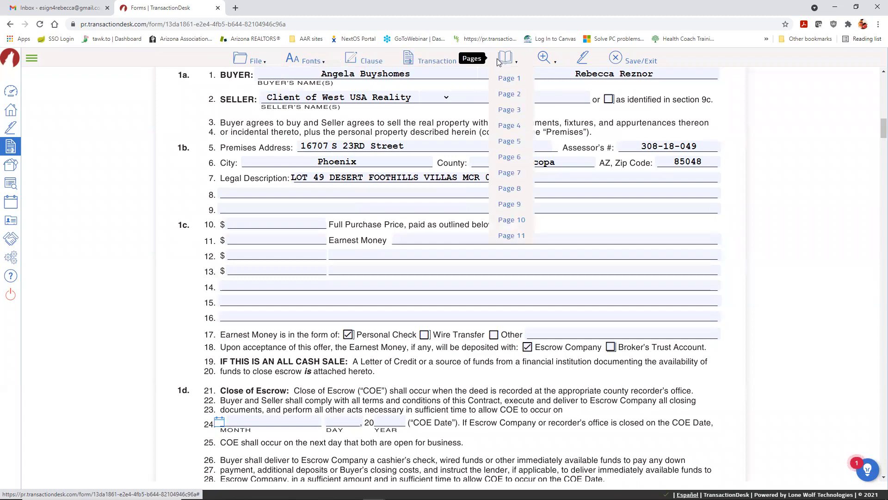
click(511, 220)
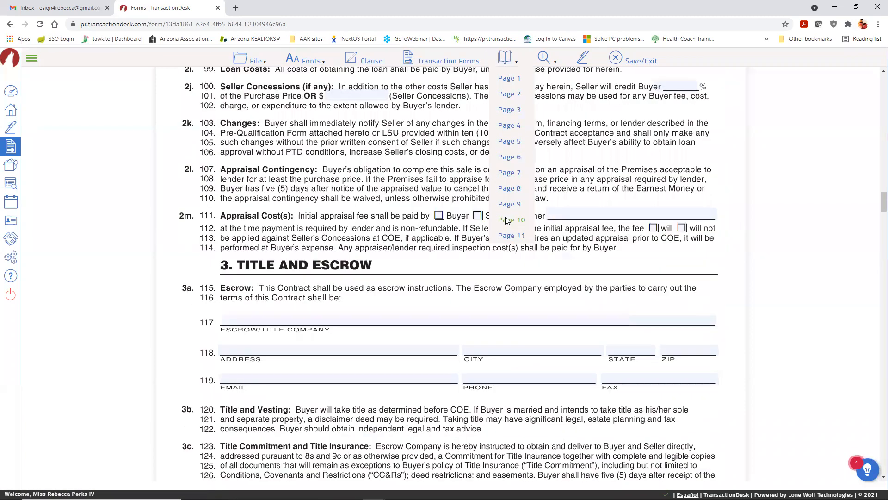
scroll(423, 221, up, 15)
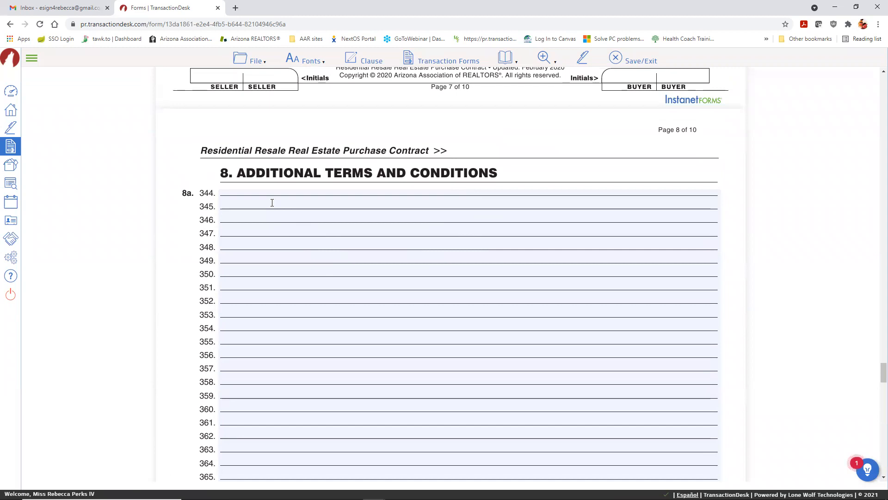
Step: Type three lines of placeholder text into section 8a Additional Terms and Conditions
click(272, 201)
text(jkad gjdkq kdglk;jflk sjalf;)
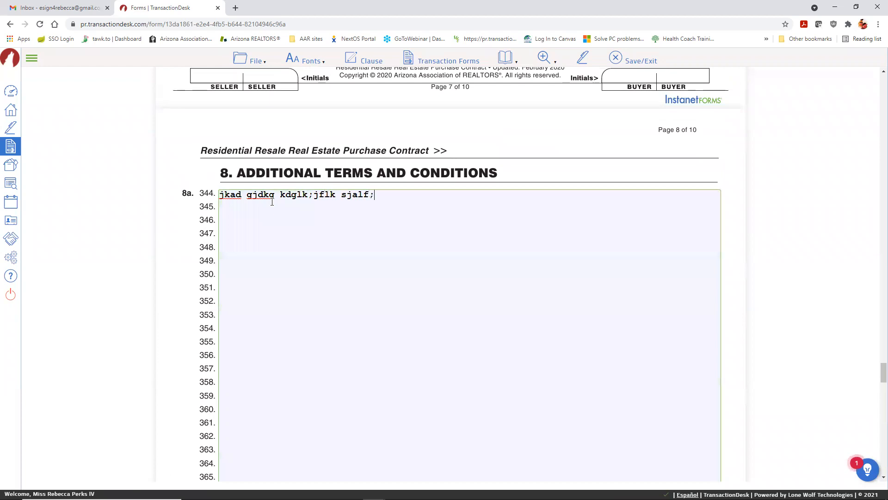
text(ls;f)
key(Return)
text(asdfjlk sdjf lksf)
key(Return)
text(salksdjf j)
key(Return)
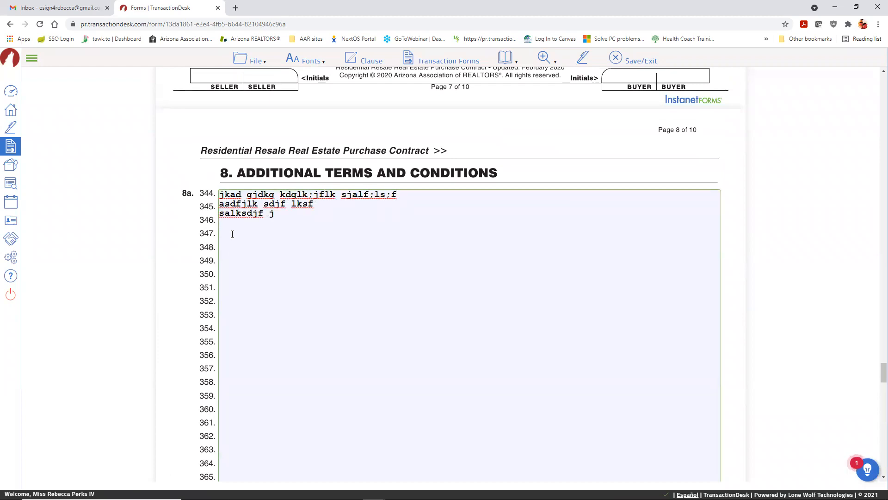
click(366, 65)
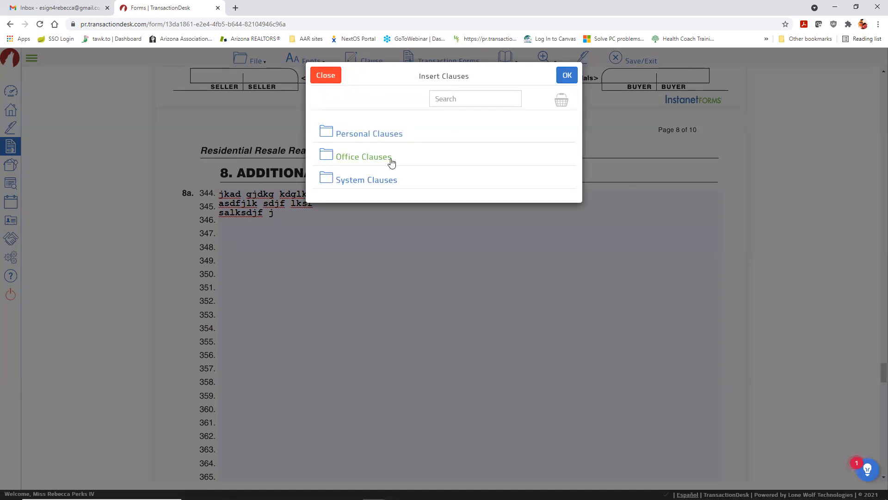
Step: Preview the Flood Zone clause in Personal Clauses and insert it into section 8a
click(365, 137)
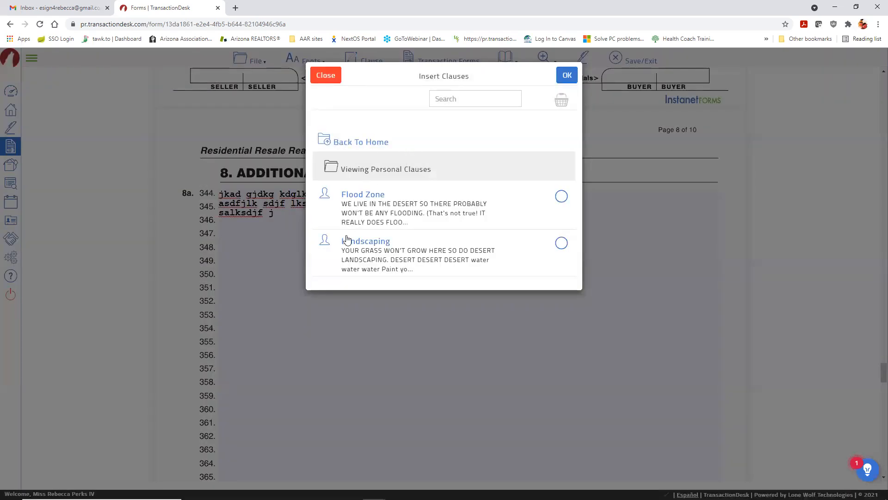
click(353, 199)
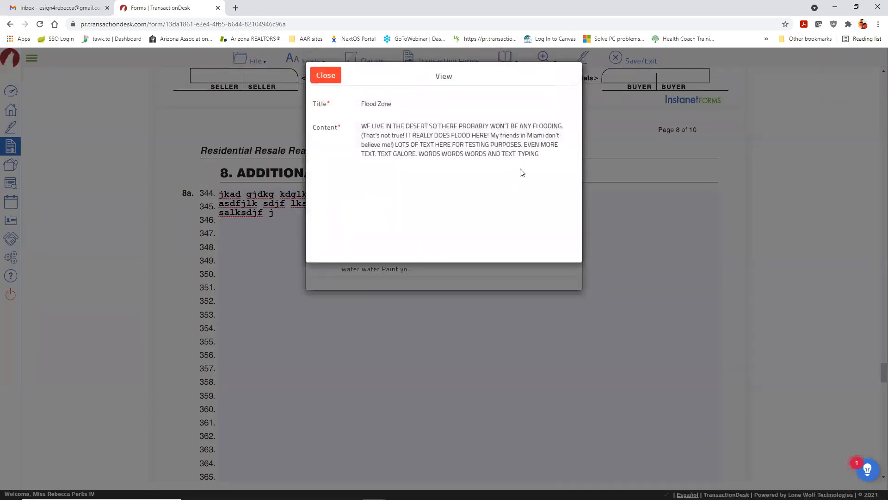
click(321, 80)
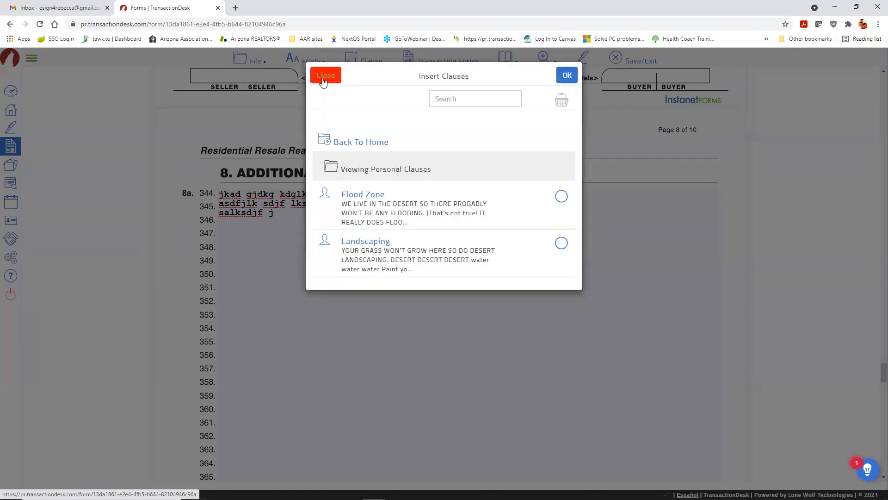
click(561, 197)
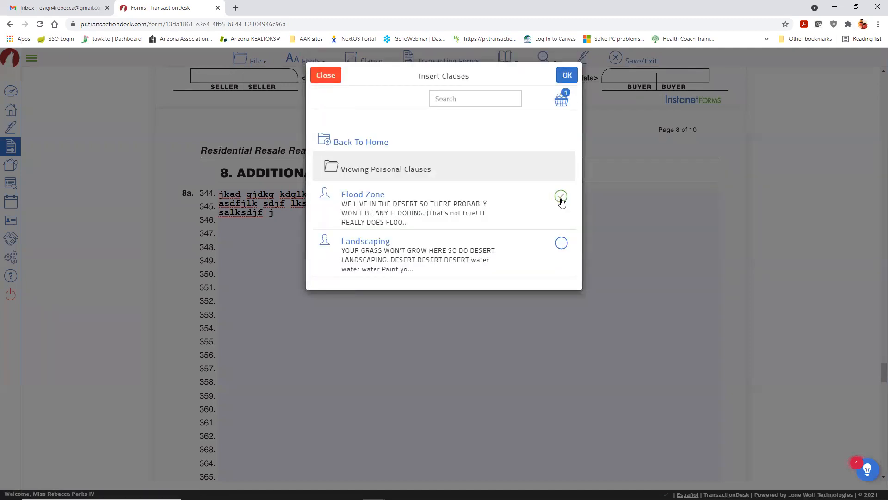
click(567, 75)
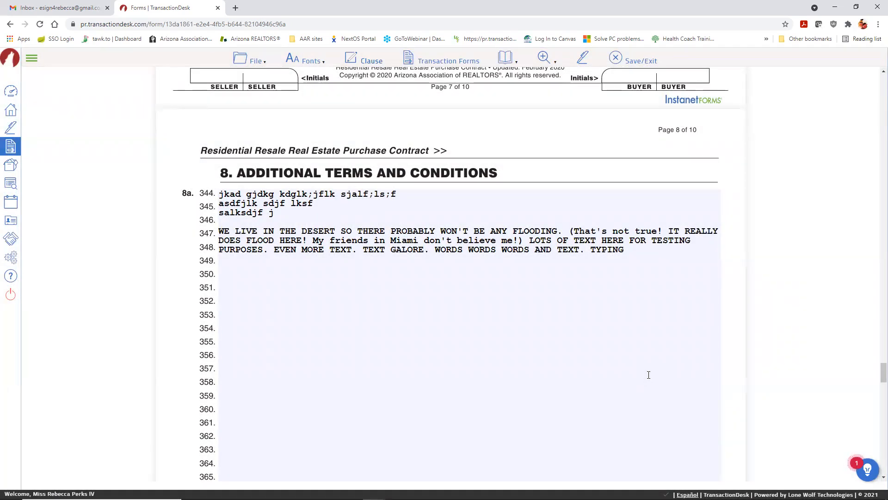
Step: Add sample text after ANY and delete 'HERE FOR TESTING PURPOSES' from the clause
click(509, 233)
text(j gljkfd gklj dfkjgdf jd)
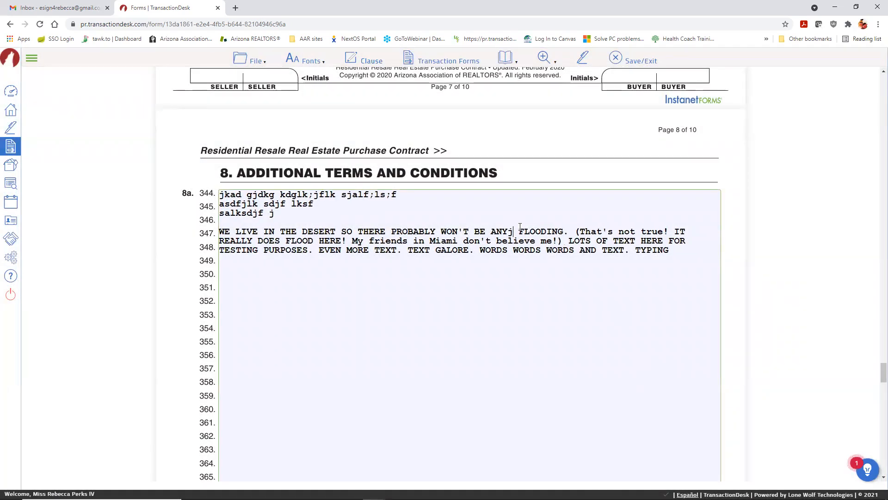
text(;)
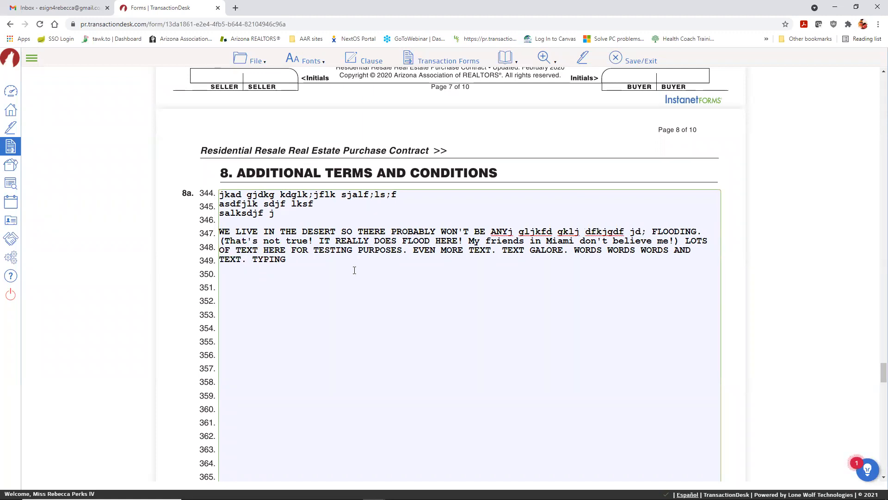
drag(271, 250, 387, 249)
key(BackSpace)
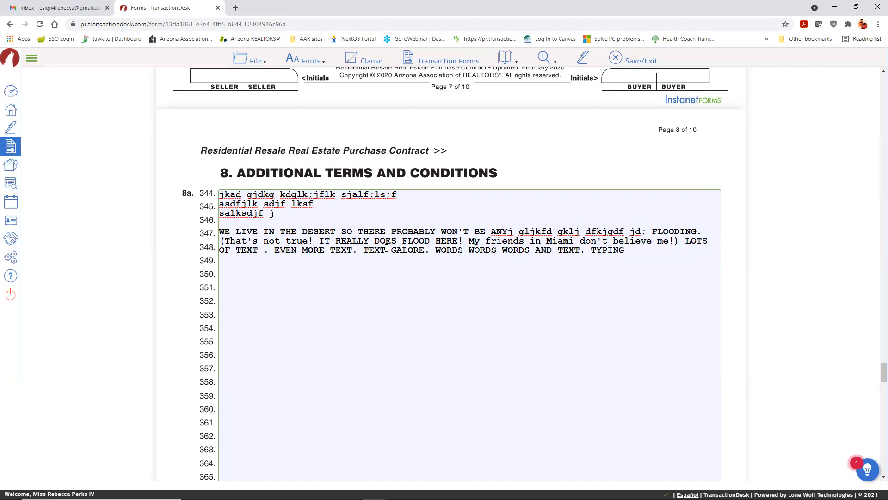
key(Delete)
key(BackSpace)
key(BackSpace)
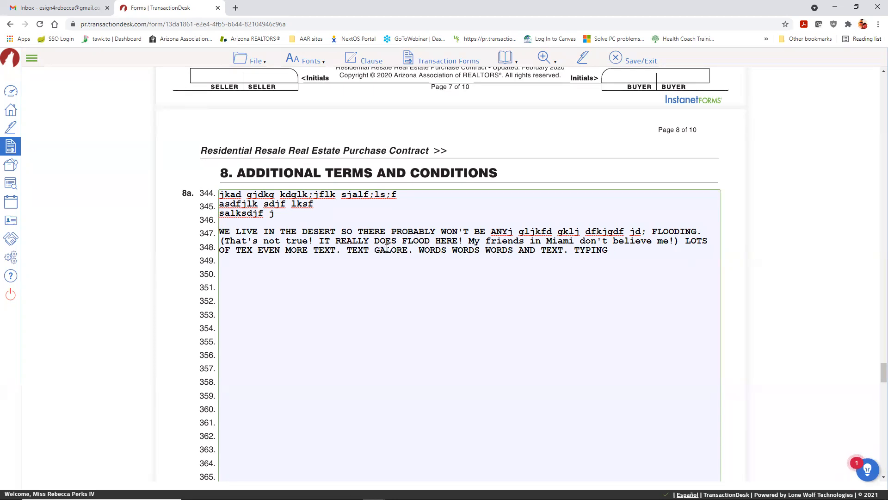
text(T.)
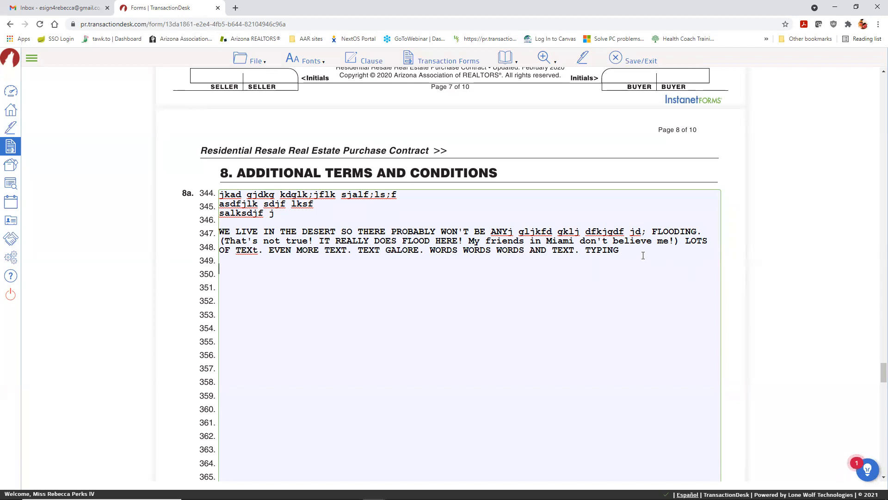
Step: Insert the Landscaping and Flood Zone personal clauses into section 8a, ending at line 354
click(366, 66)
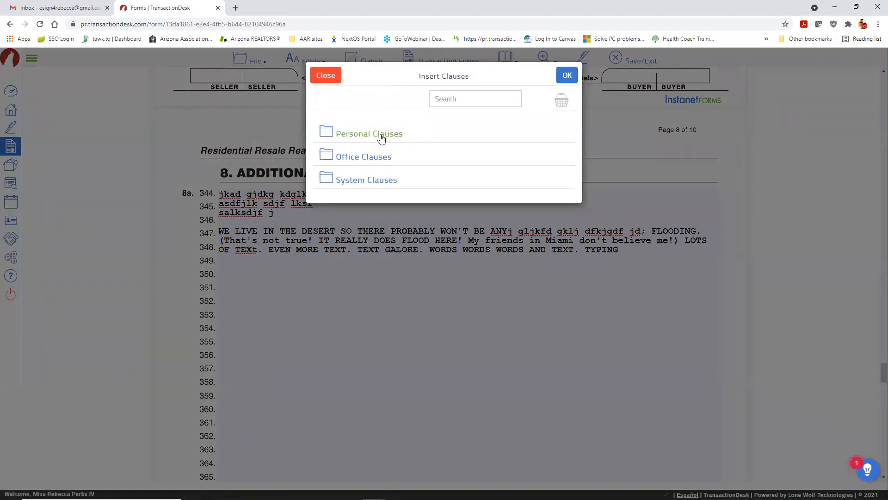
click(380, 134)
click(562, 244)
click(561, 197)
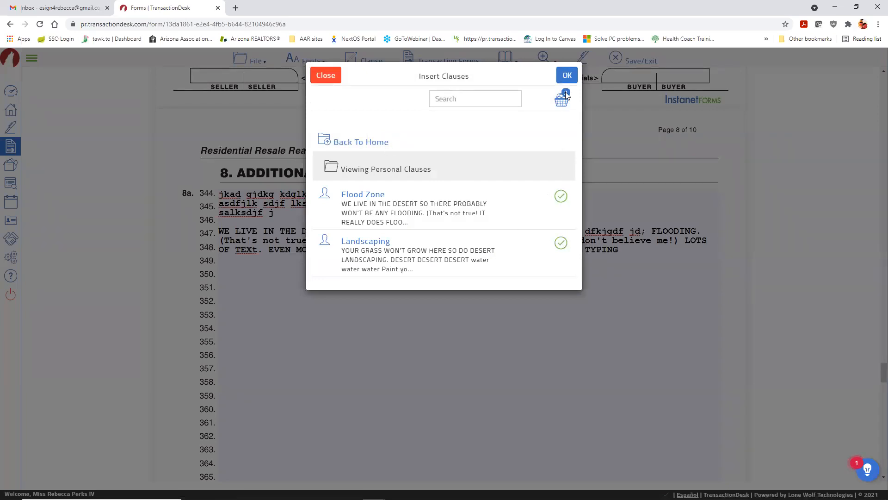
click(567, 75)
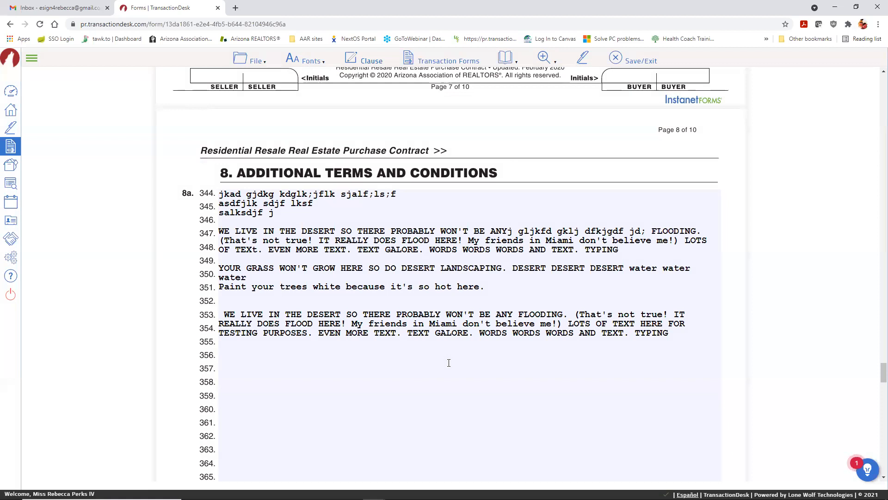
click(675, 334)
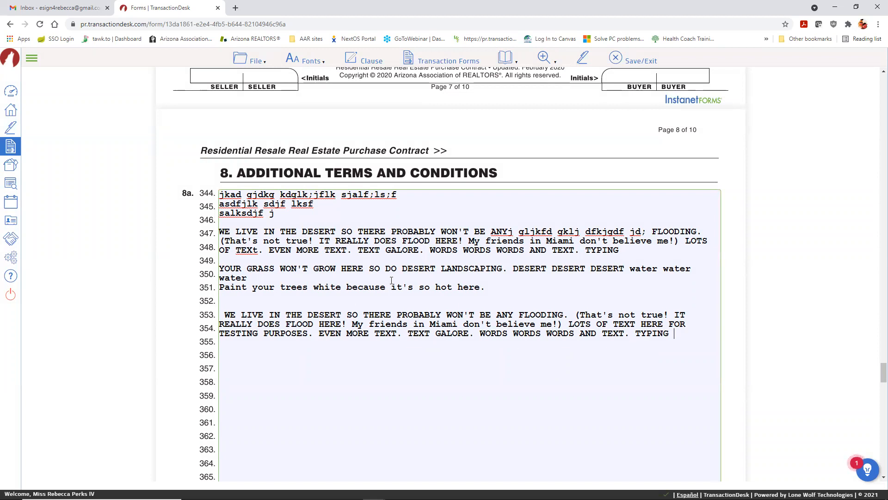
click(507, 58)
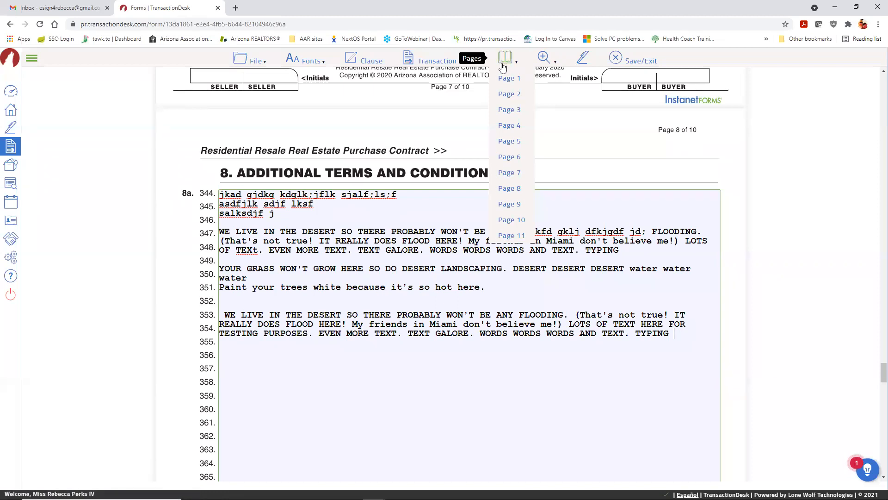
mouse_move(544, 69)
click(543, 98)
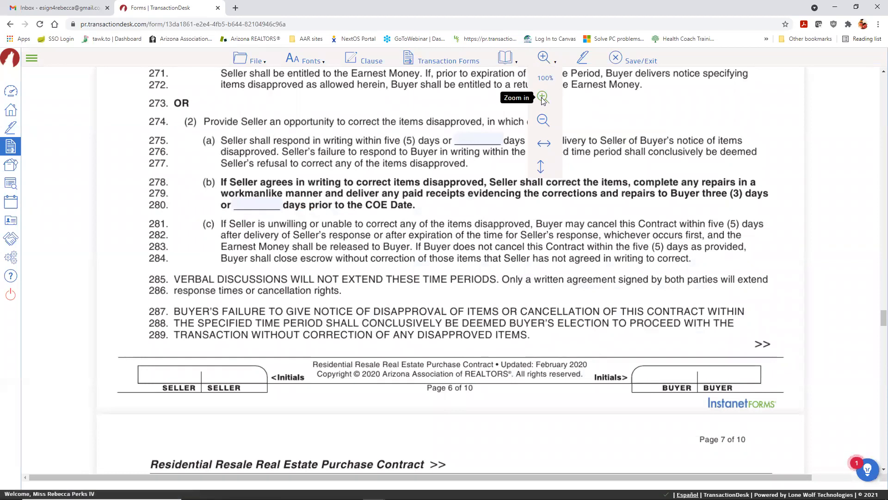
click(543, 97)
click(543, 120)
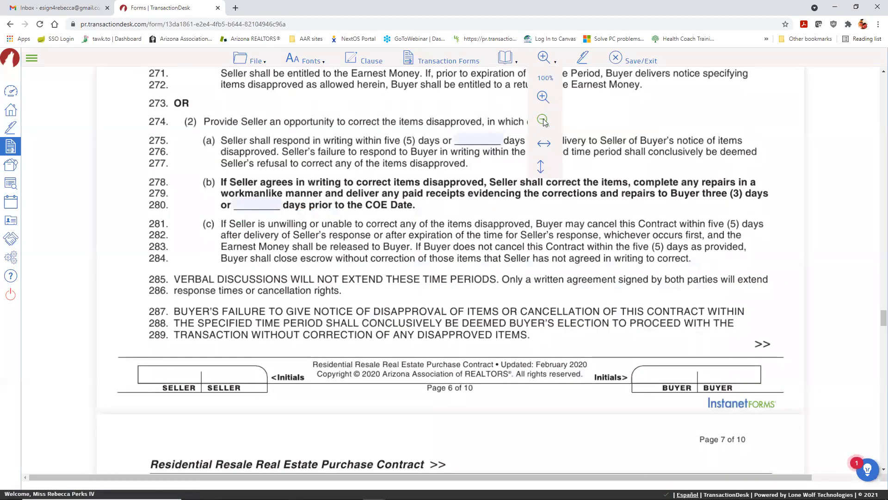
click(543, 121)
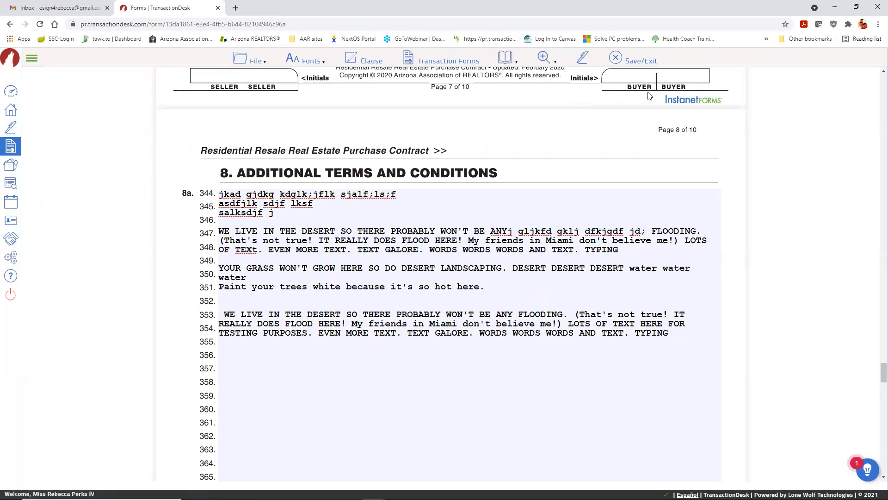
click(617, 62)
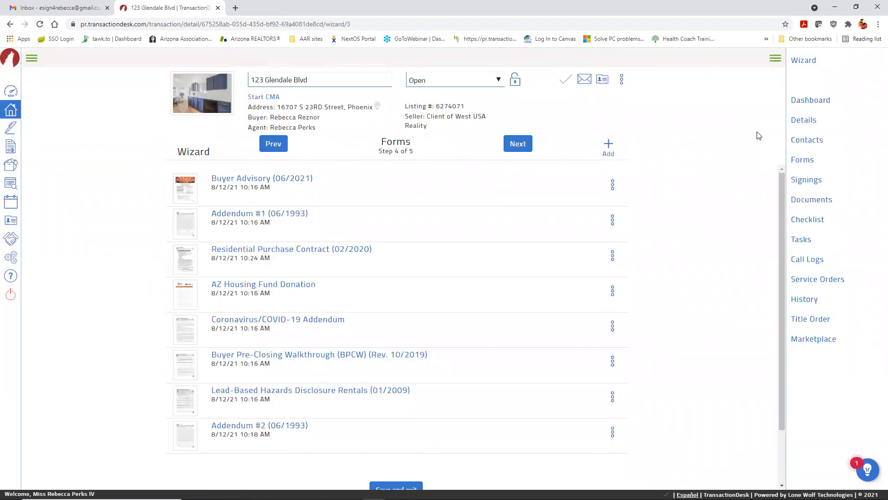
click(518, 143)
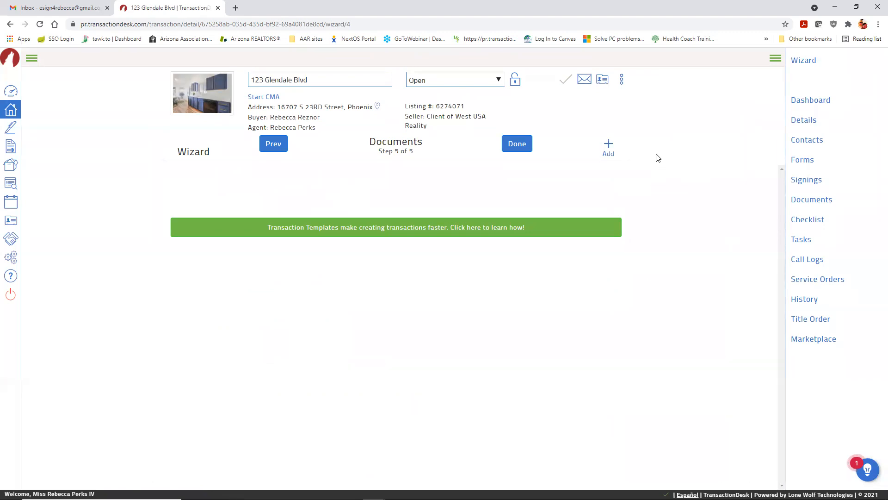
Step: Upload Form Vendor List.docx from the computer into the transaction's Documents step
click(608, 144)
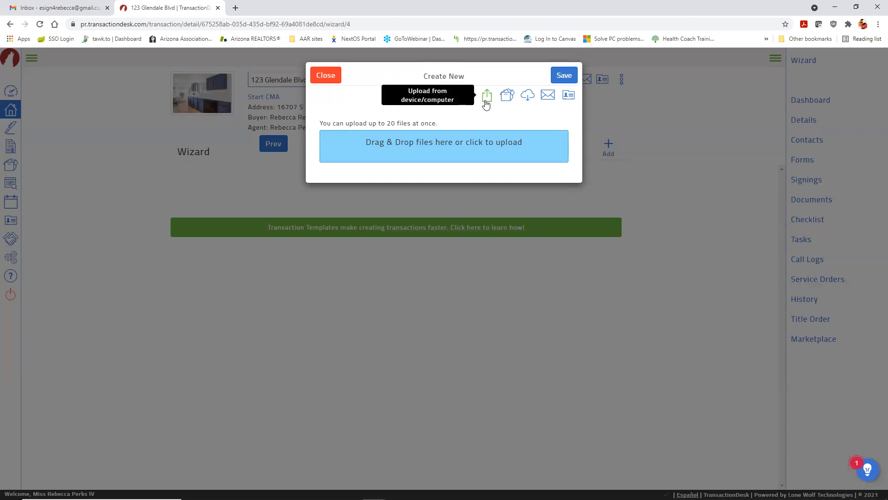
click(453, 151)
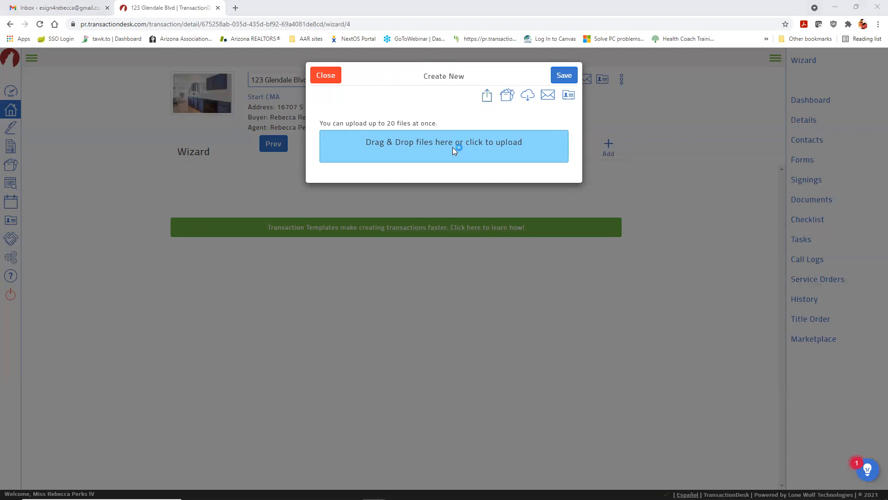
double_click(346, 221)
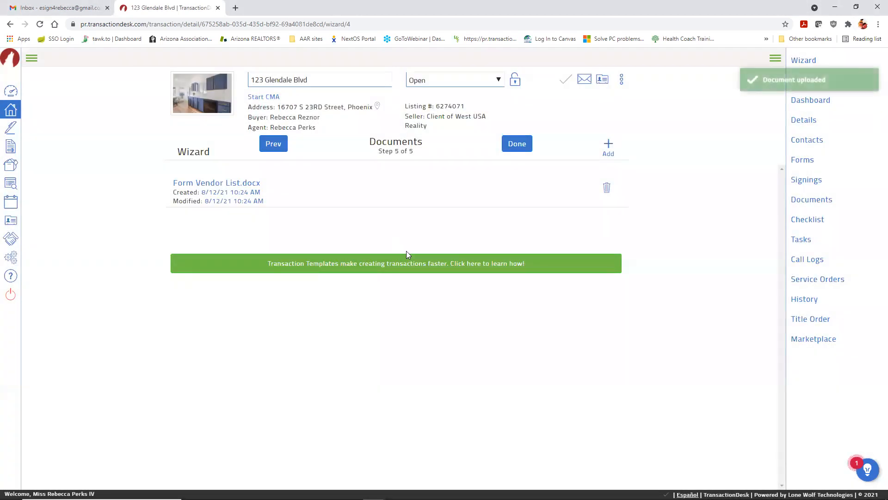
click(608, 147)
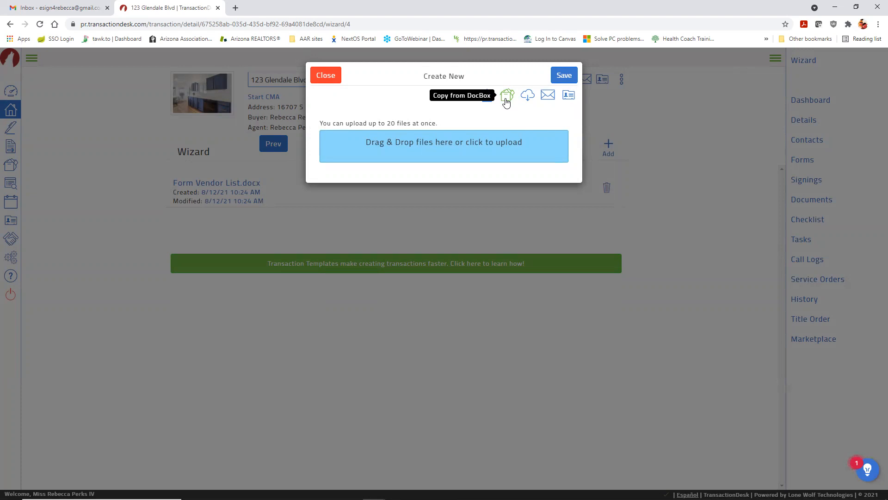
Step: Import Pet Agreement - Two Pages.pdf from DocBox My Folders into the transaction
click(506, 101)
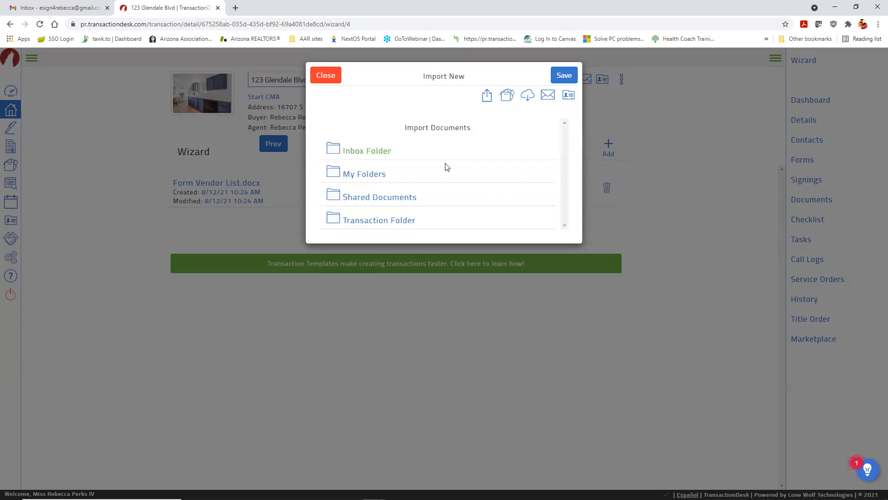
click(362, 175)
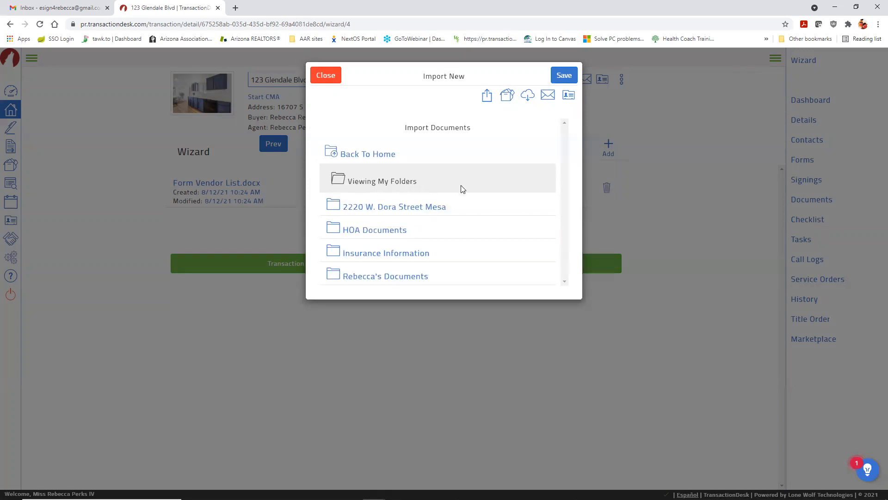
click(388, 277)
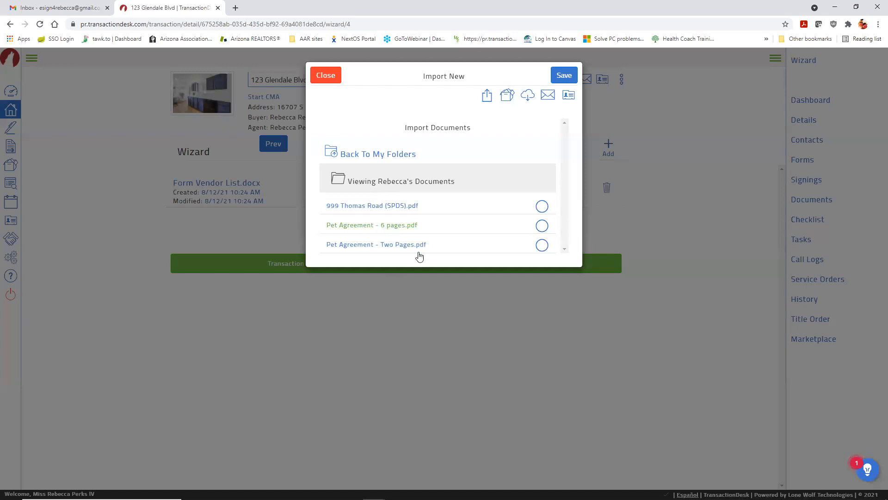
click(541, 249)
click(573, 75)
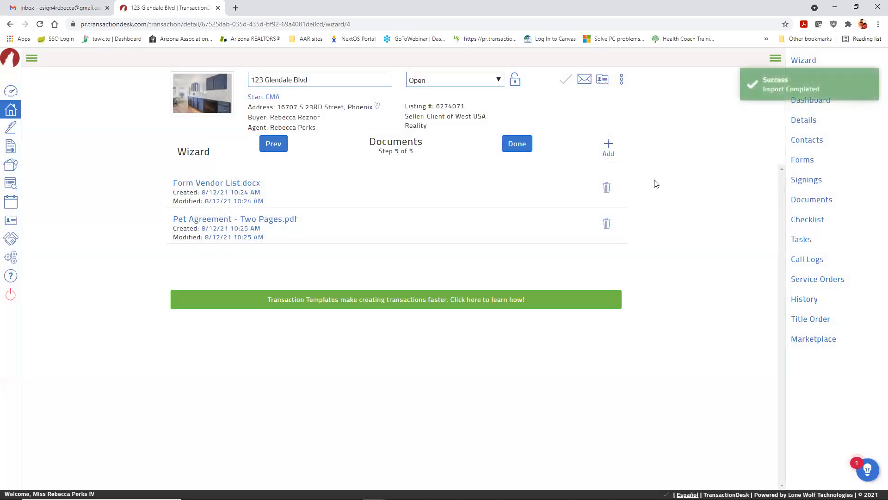
click(608, 147)
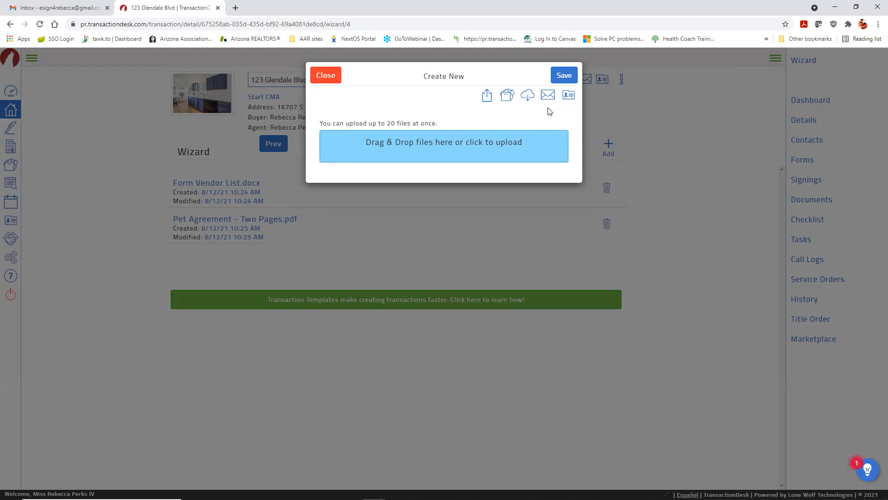
Step: Display the transaction's email-upload address and copy it to the clipboard
click(547, 96)
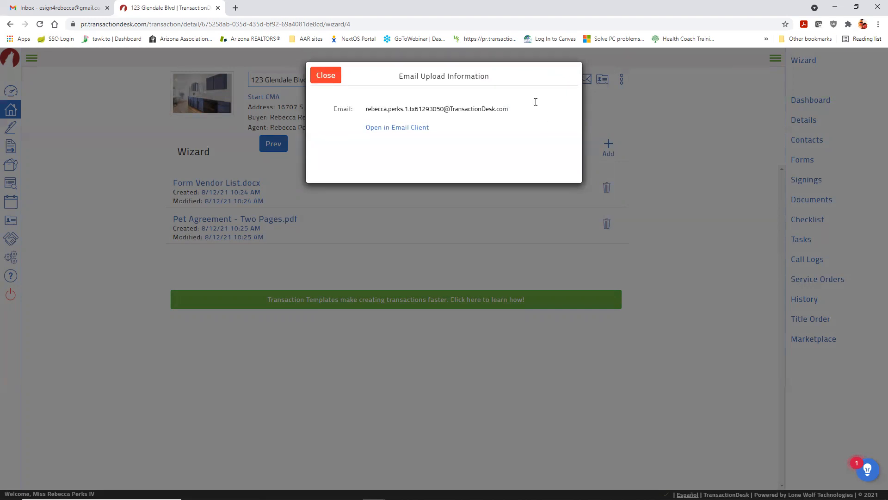
drag(518, 108, 367, 108)
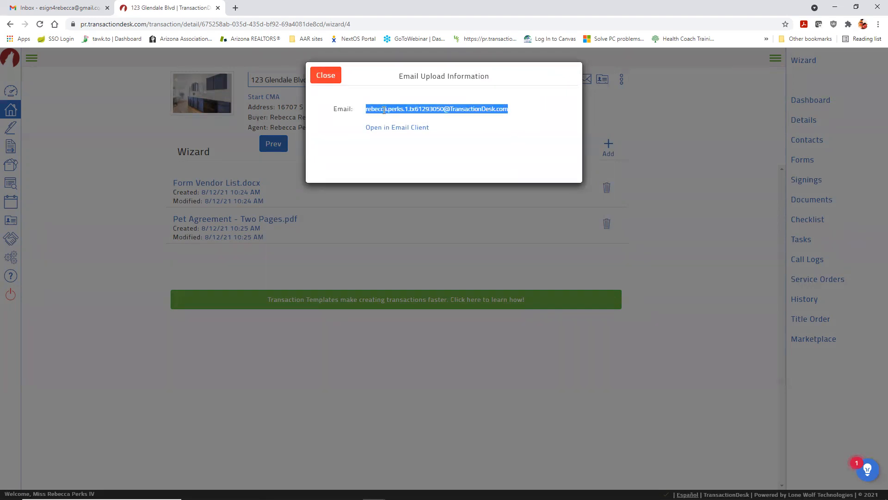
right_click(408, 114)
click(432, 119)
click(50, 7)
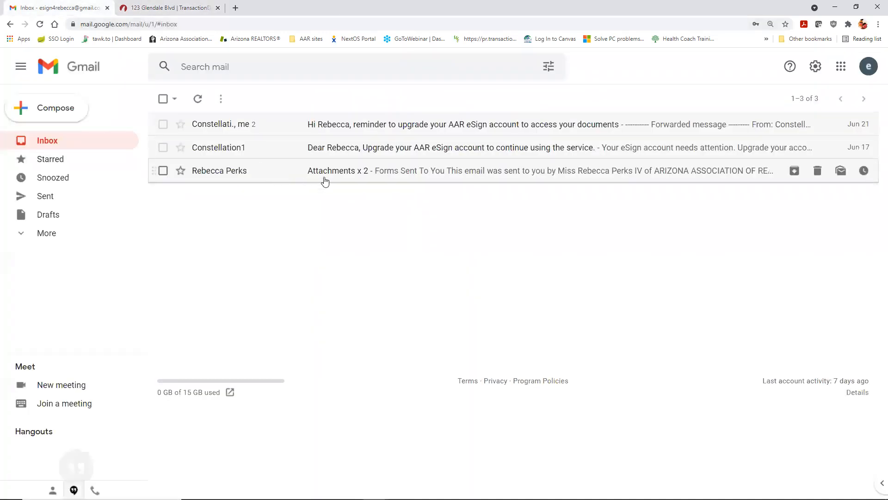
click(341, 174)
scroll(608, 273, down, 3)
scroll(609, 273, down, 4)
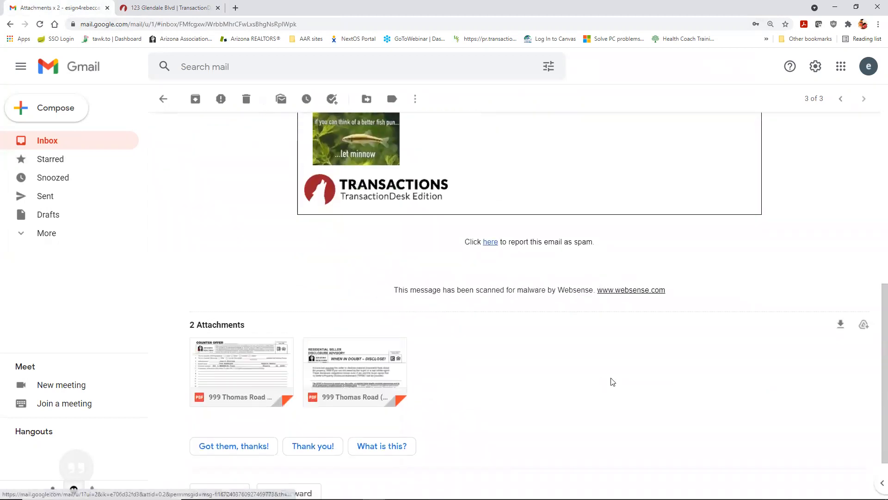
scroll(670, 362, down, 2)
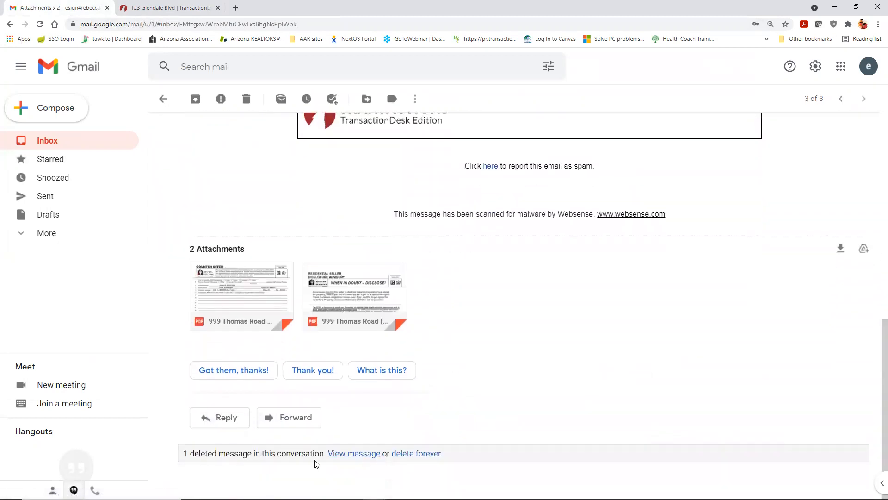
click(299, 422)
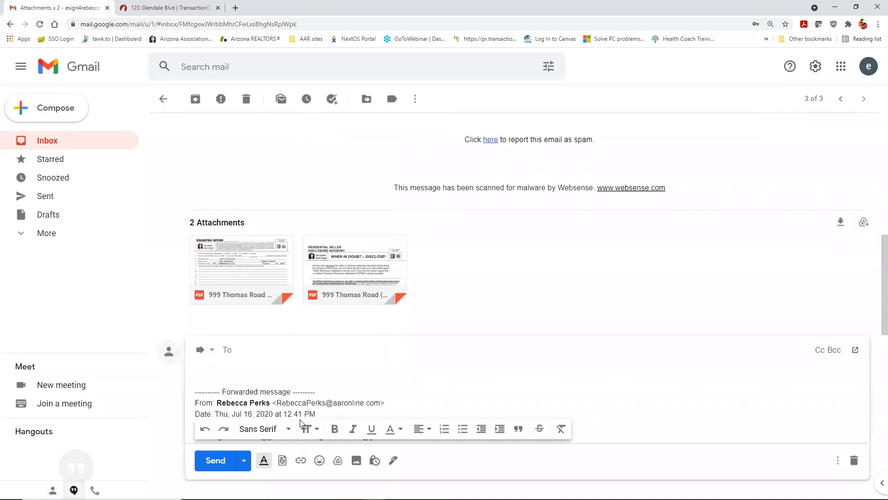
right_click(256, 348)
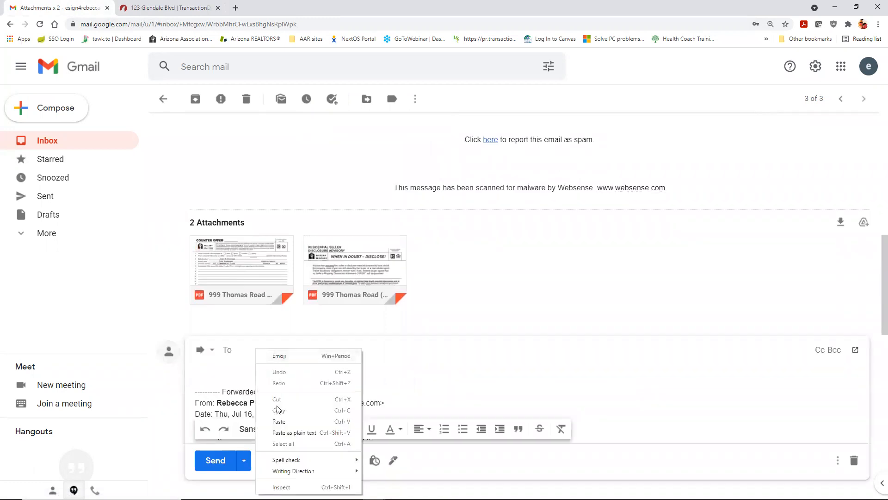
click(277, 421)
click(215, 460)
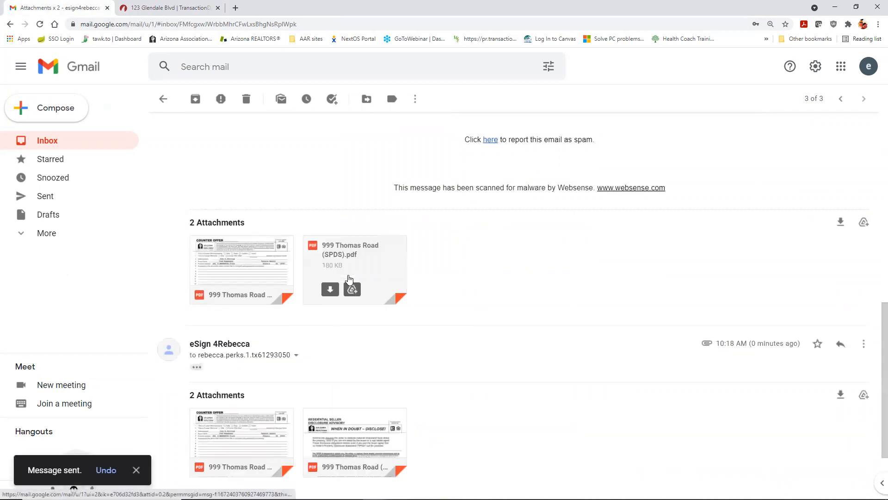
click(185, 8)
click(326, 78)
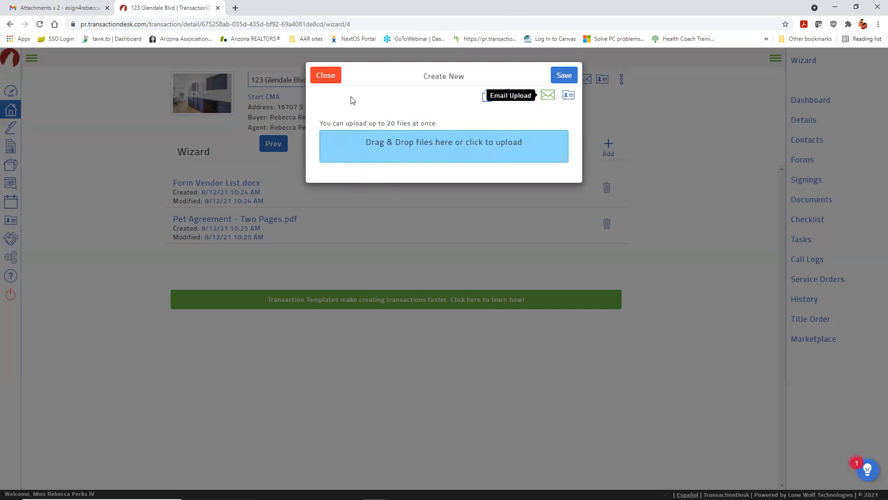
Step: Recheck the email-upload address, then finish the 123 Glendale Blvd setup wizard
click(326, 75)
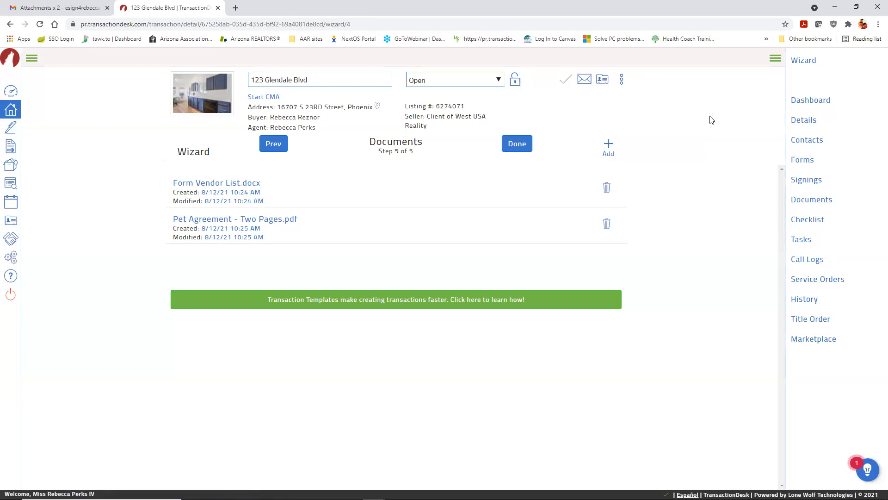
click(585, 84)
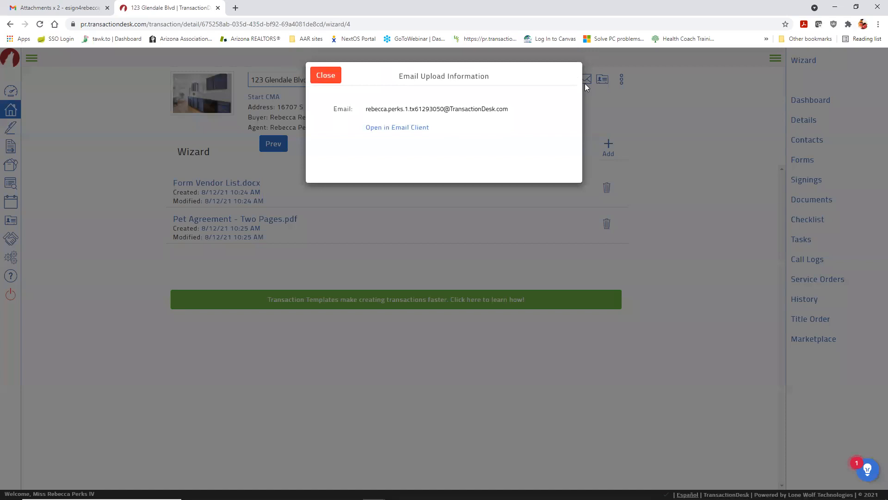
click(326, 79)
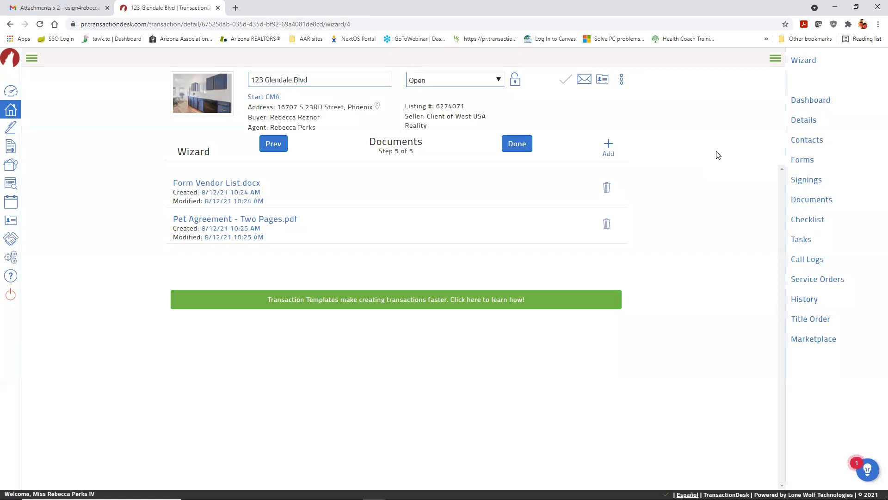
click(513, 148)
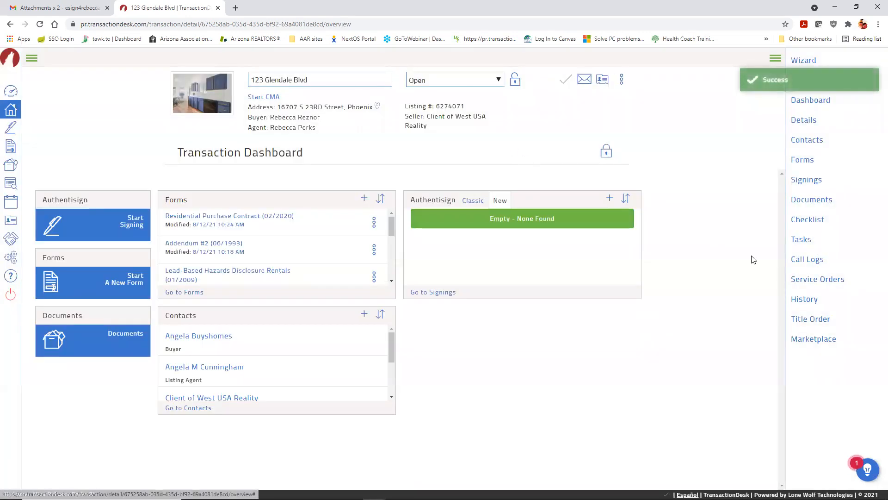
Step: Browse the transaction's contacts and a buyer's actions menu, then view the Forms list
click(805, 140)
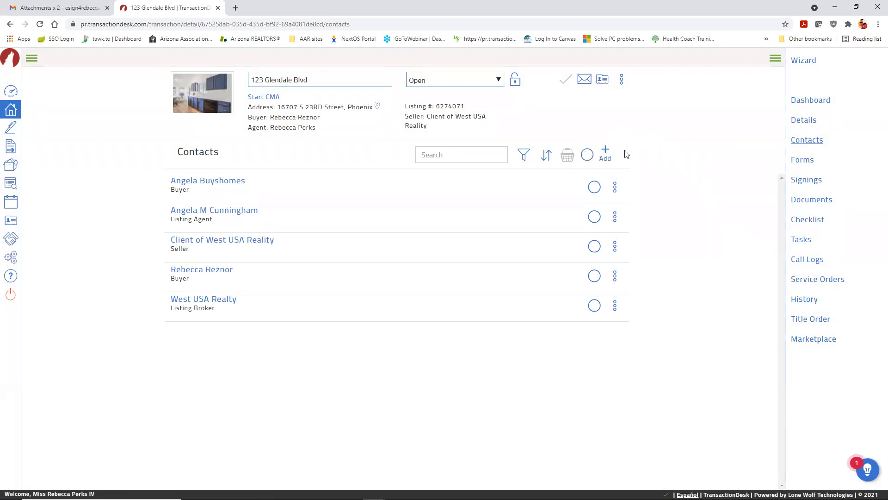
click(615, 190)
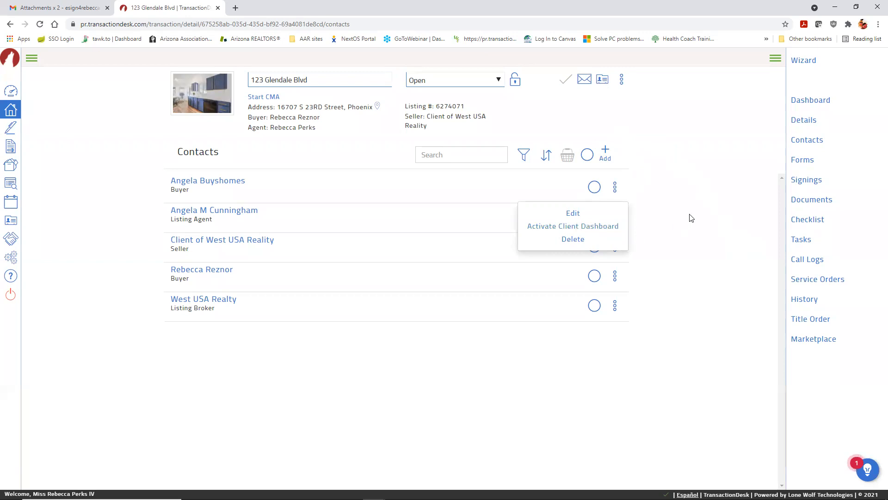
click(804, 160)
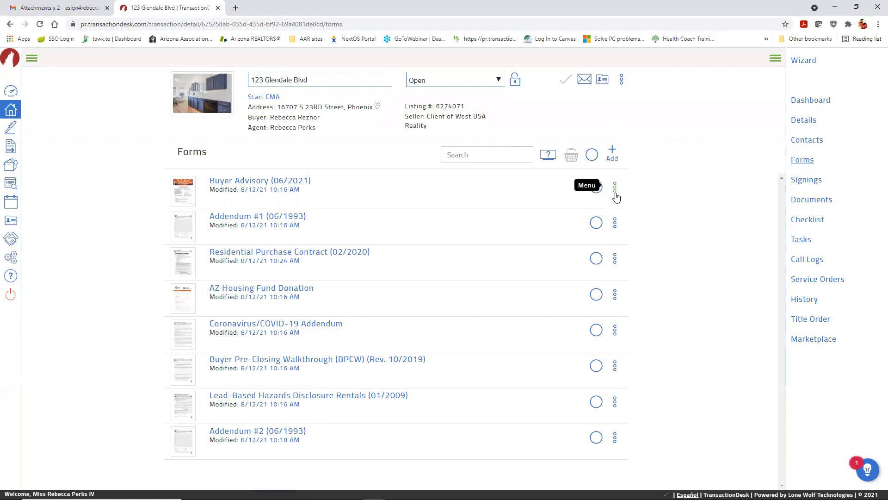
click(615, 188)
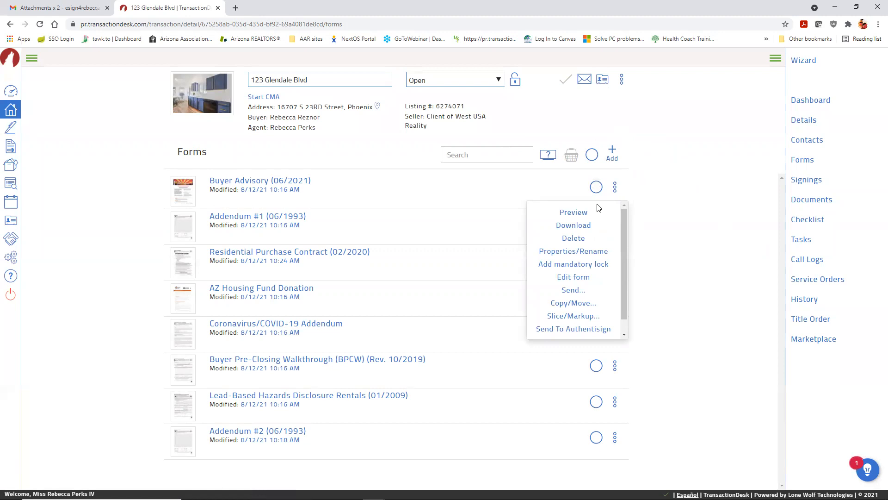
click(674, 219)
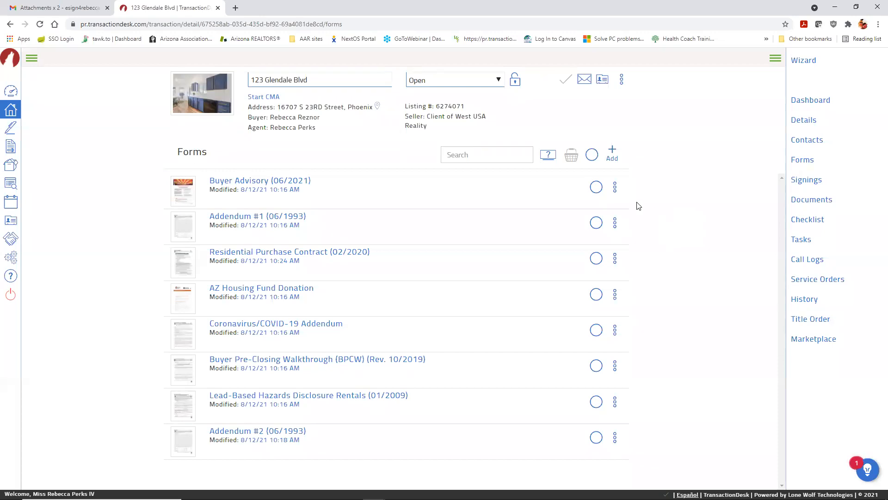
click(596, 188)
click(596, 223)
click(596, 258)
click(572, 159)
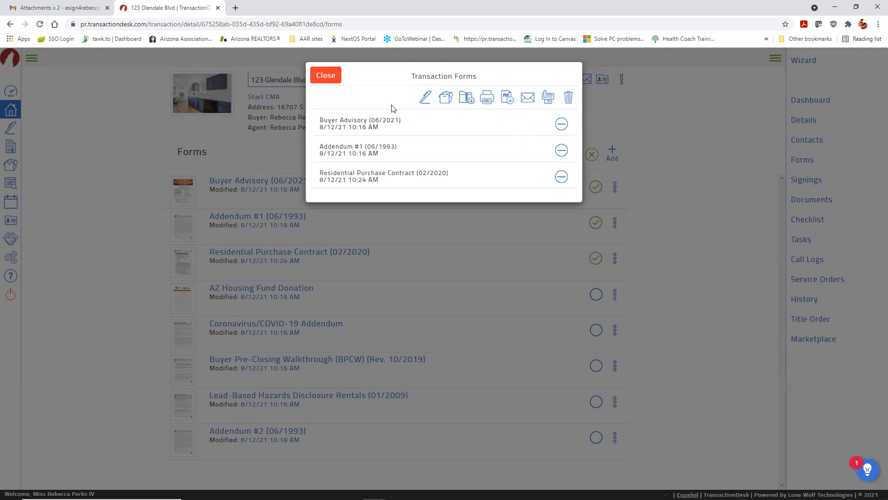
click(337, 76)
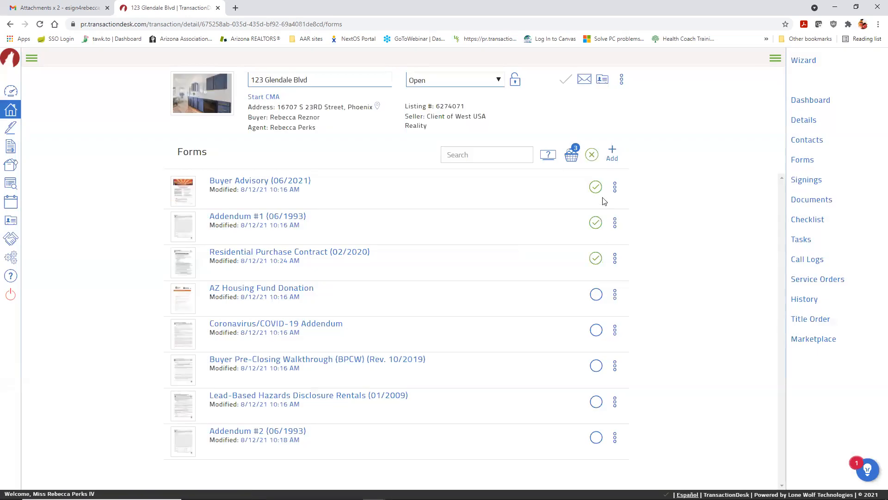
click(596, 187)
click(596, 222)
click(596, 255)
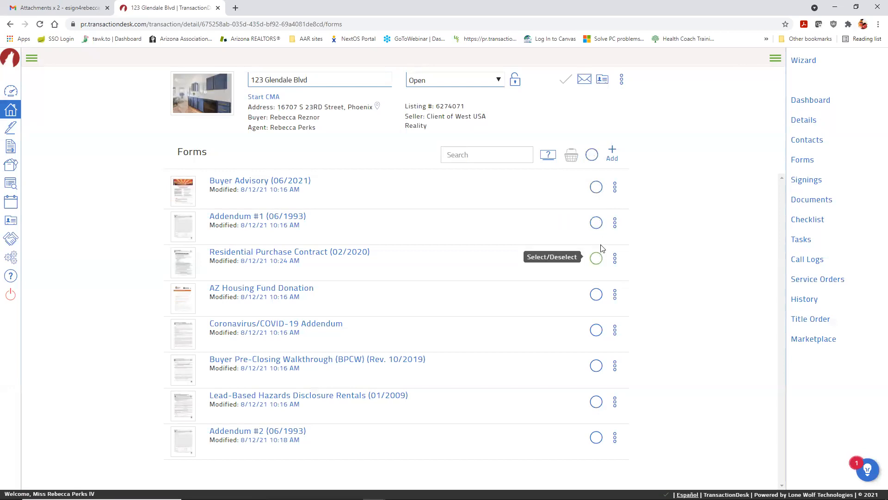
click(615, 186)
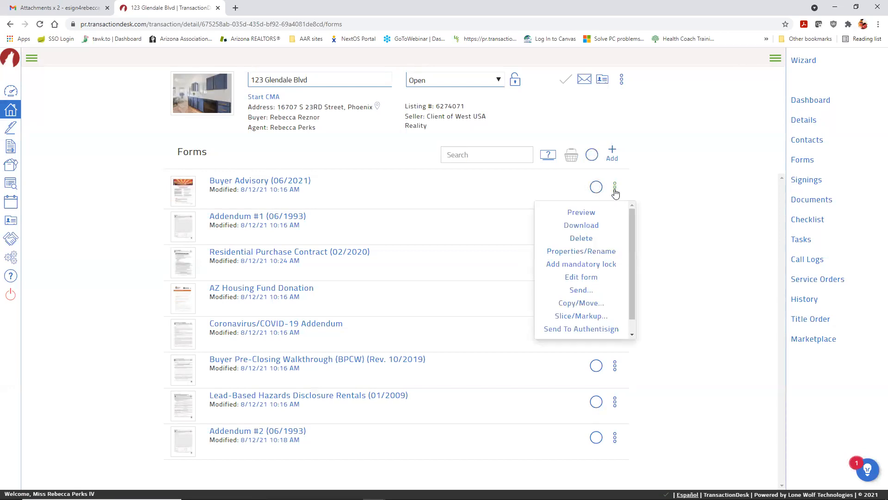
scroll(618, 245, down, 1)
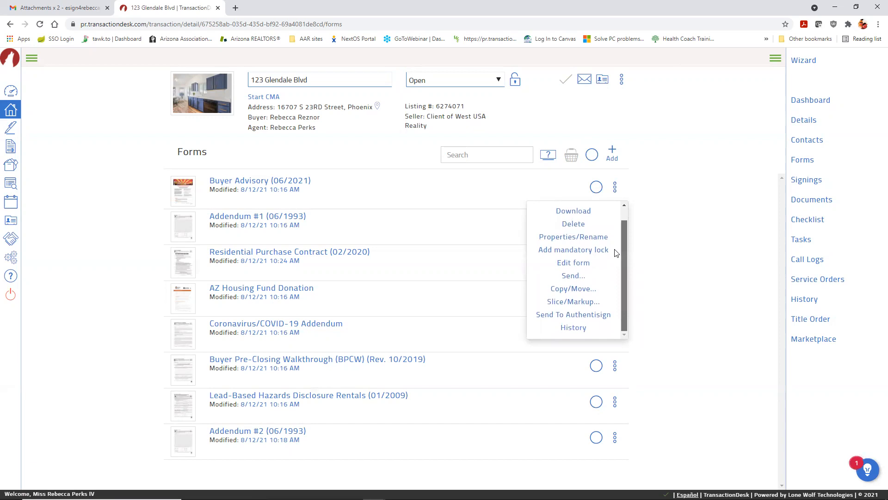
click(675, 241)
click(597, 189)
click(571, 157)
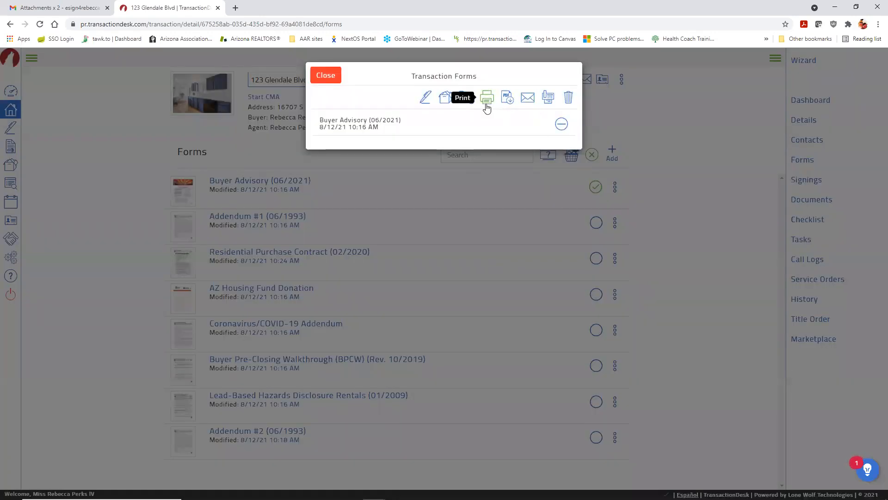
click(326, 76)
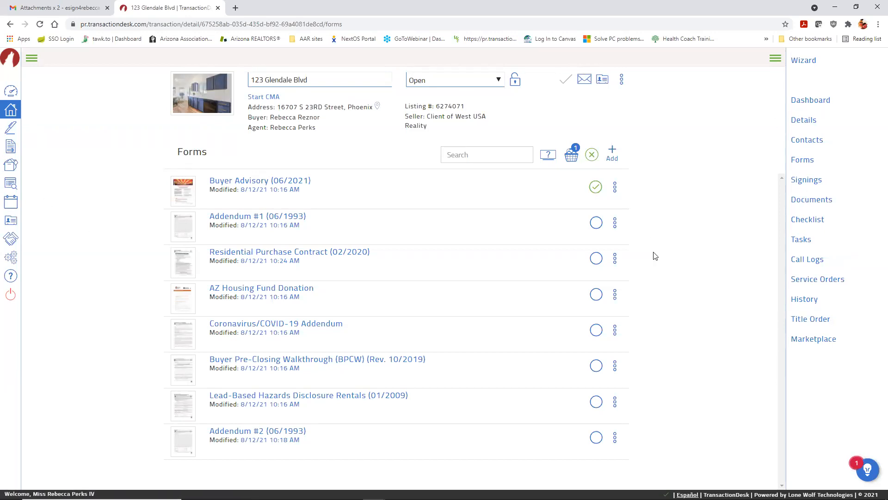
click(592, 154)
Step: Review the Documents list with the emailed-in files, then view the empty Signings page
click(808, 204)
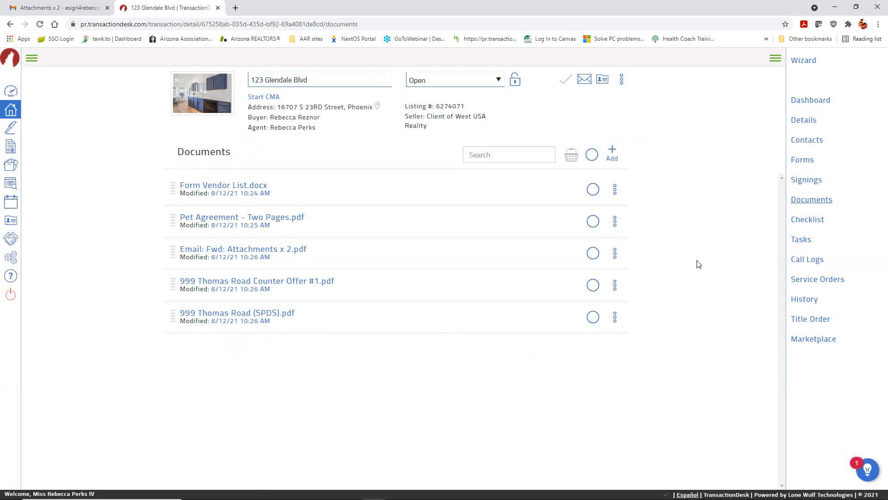
click(806, 183)
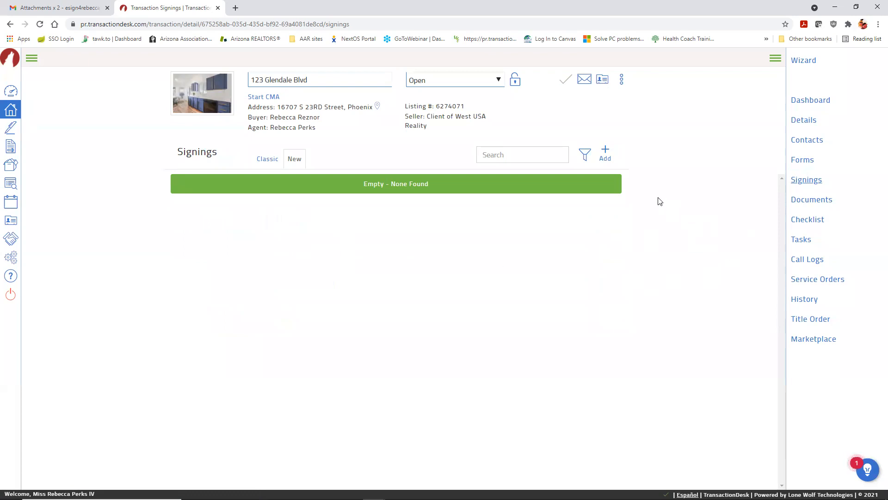
Step: Create and save an Authentisign 2.0 signing named '123 Glendale Blvd - RPC'
click(605, 151)
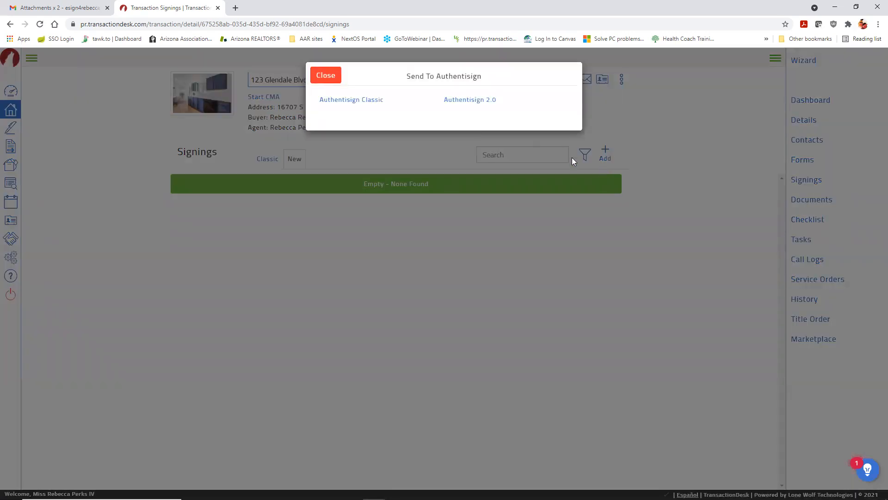
click(488, 101)
click(475, 103)
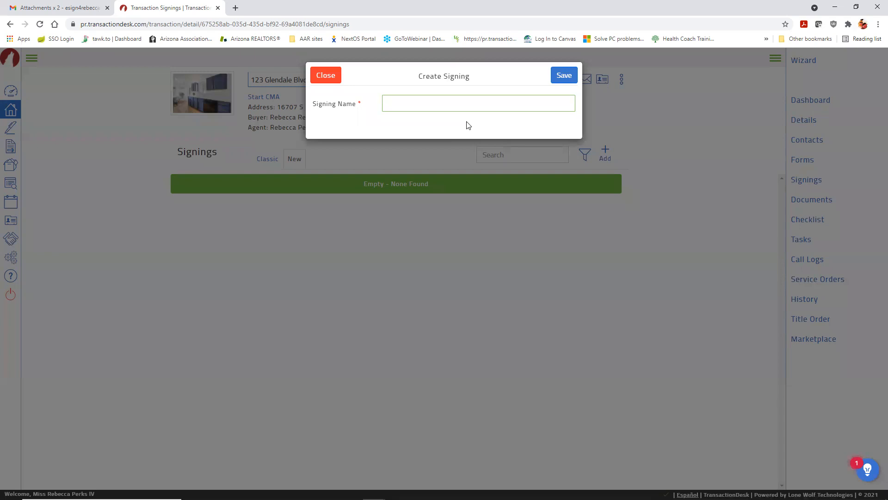
text(123 Glendale Blvd - RPC)
click(564, 78)
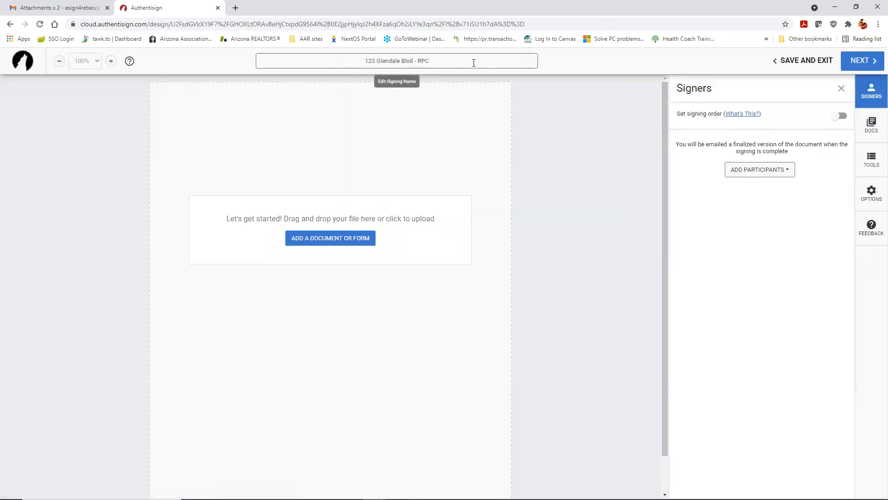
Step: Rename the signing by replacing RPC with 'Purchase Contract'
click(474, 63)
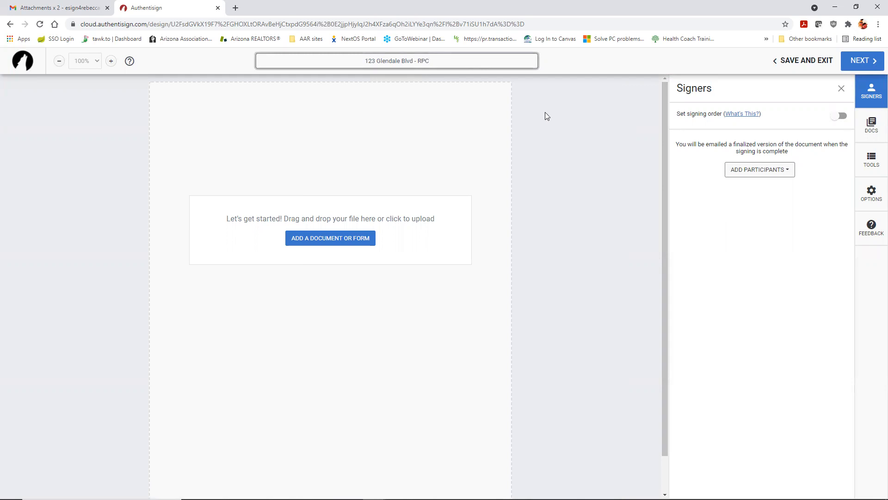
key(BackSpace)
key(BackSpace)
key(BackSpace)
text(Purchase Contract)
click(562, 107)
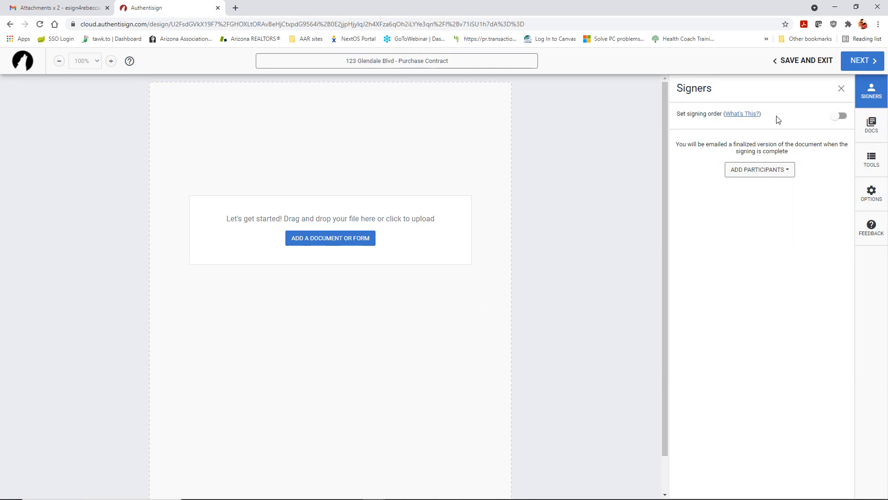
Step: Toggle signing order on and back off, leaving it disabled
click(839, 117)
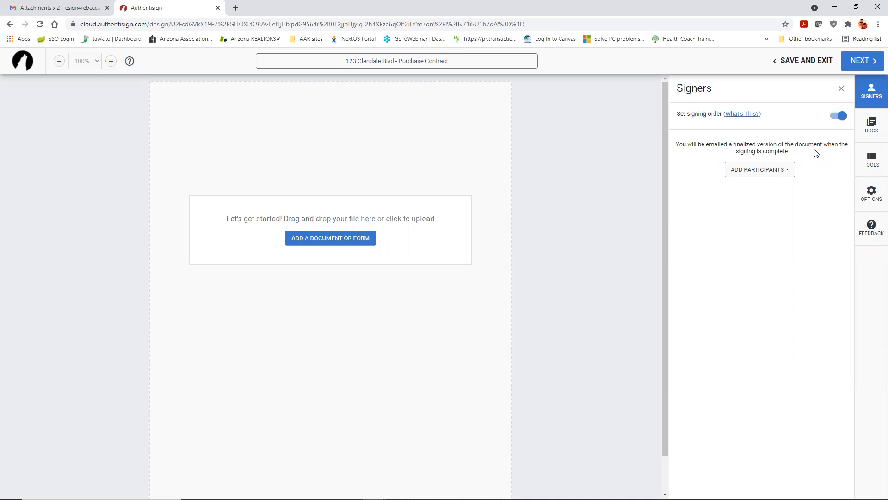
click(836, 117)
click(761, 177)
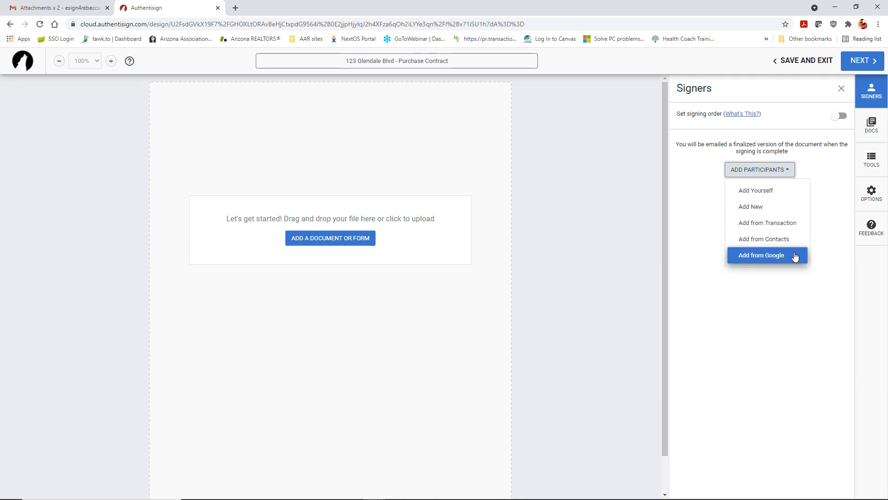
Step: Add both Buyers from the transaction's contacts as Remote Signer participants
click(780, 226)
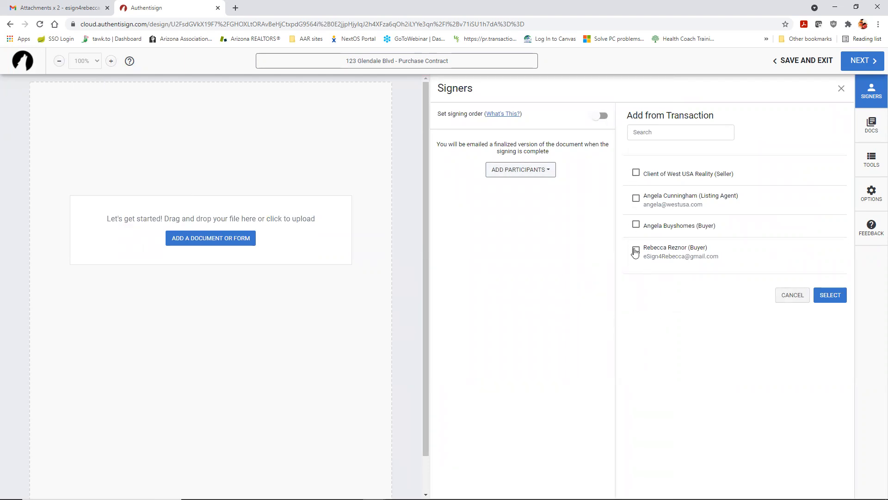
click(636, 226)
click(636, 250)
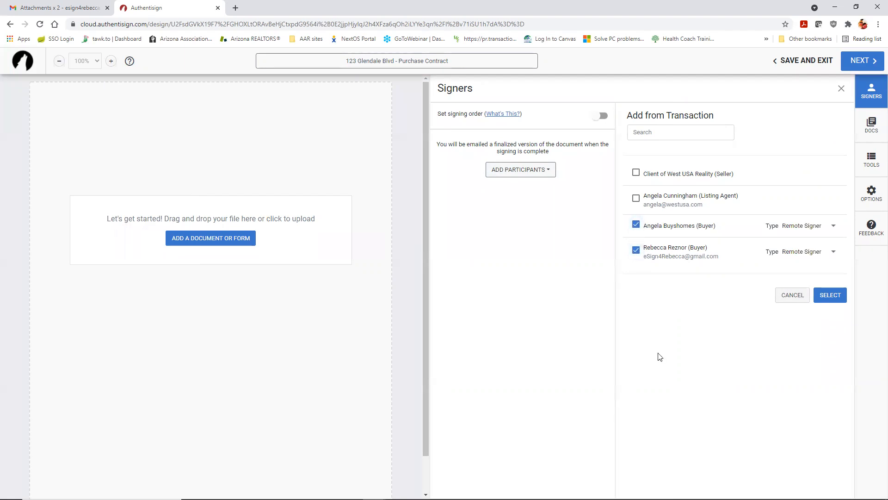
click(834, 230)
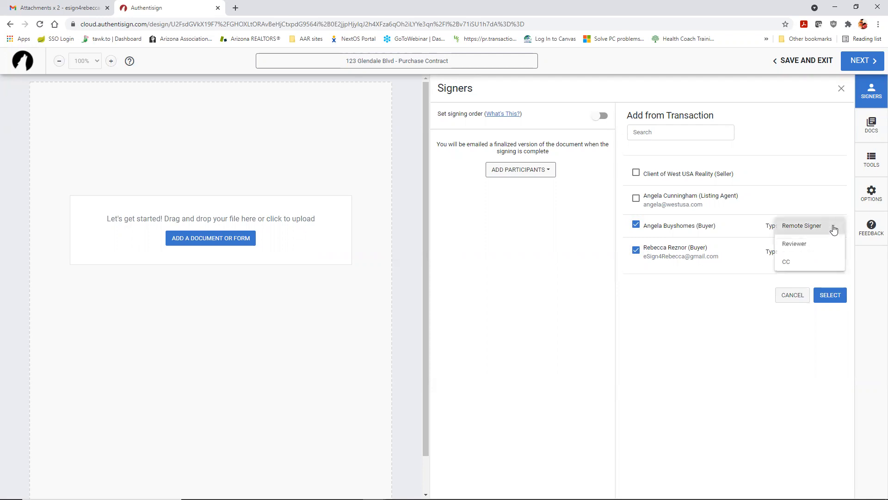
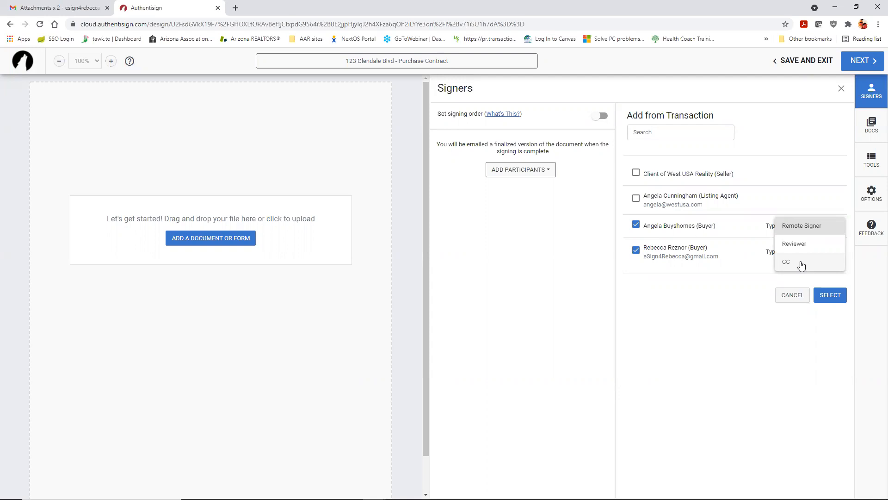
Step: Add both buyers as Remote Signers, then open the first buyer's Signer Details
click(811, 231)
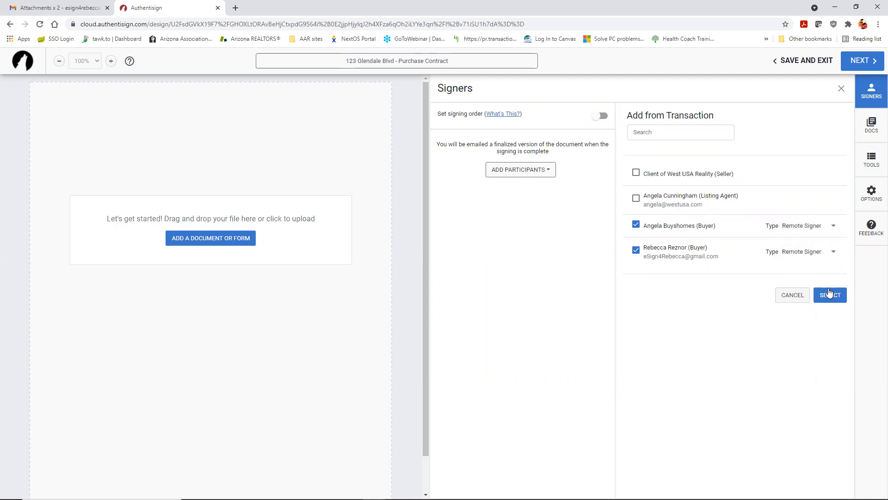
click(835, 304)
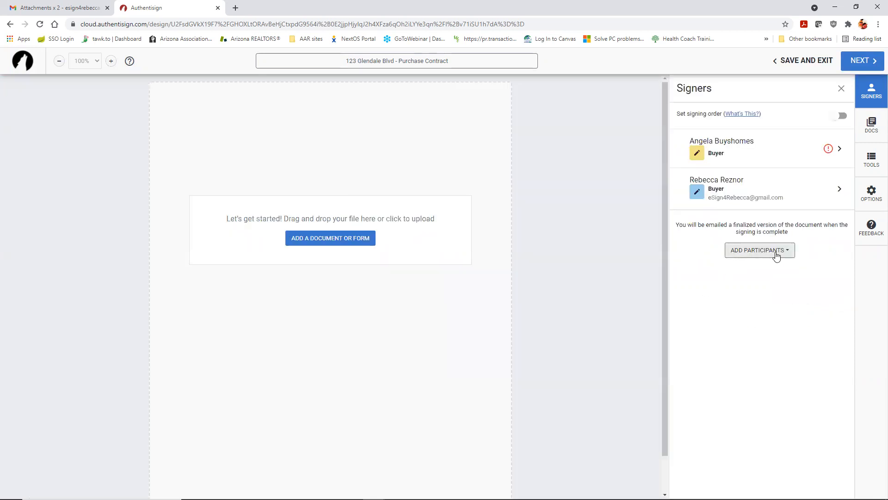
click(776, 256)
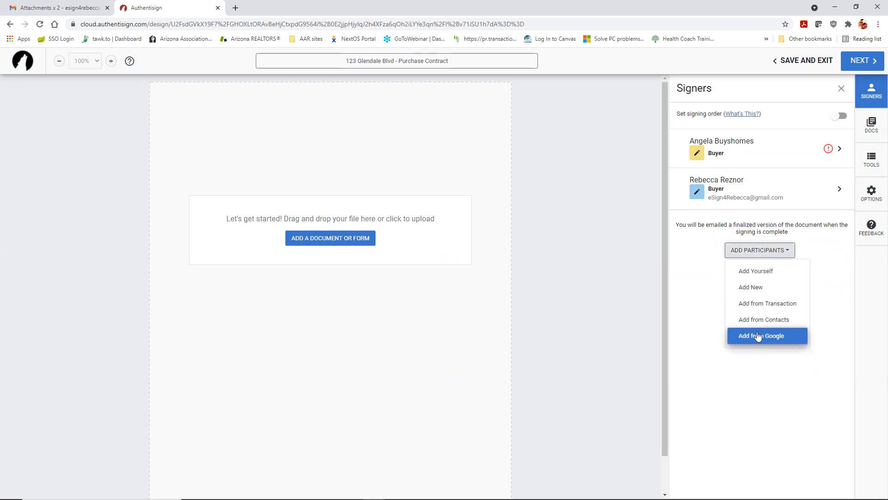
click(818, 250)
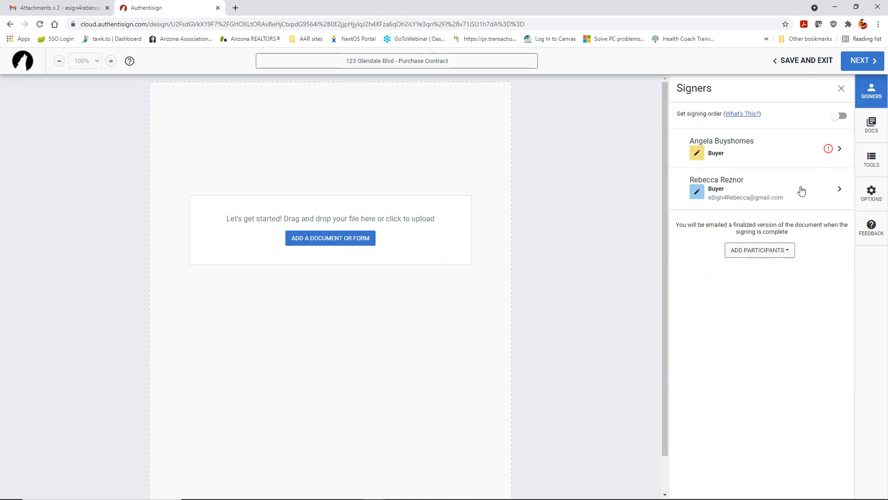
click(783, 153)
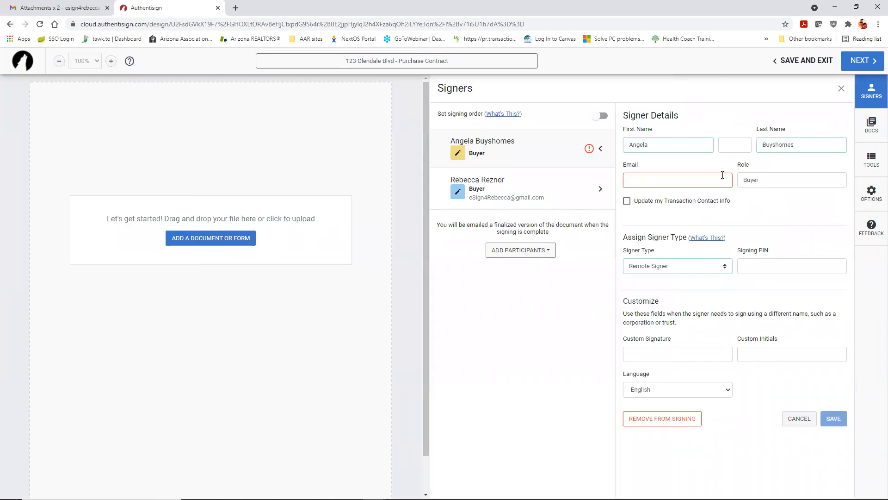
Step: Enter the first buyer's email address, also update the transaction contact info, and save
click(676, 181)
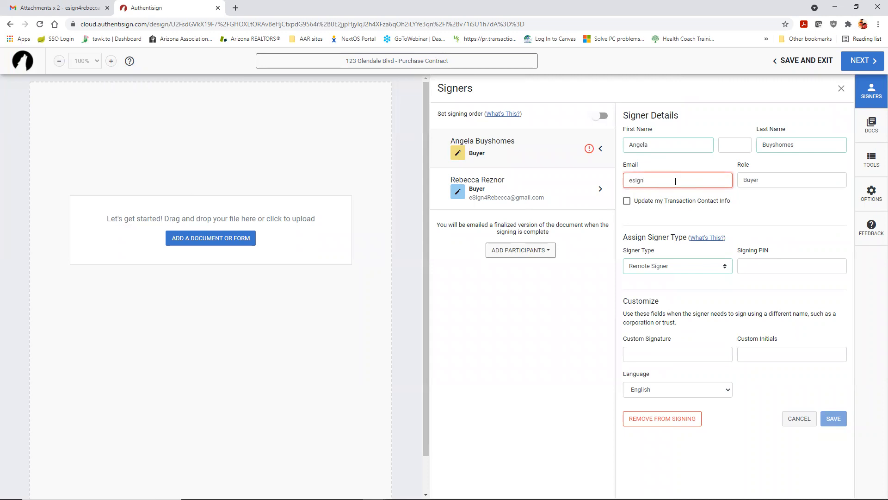
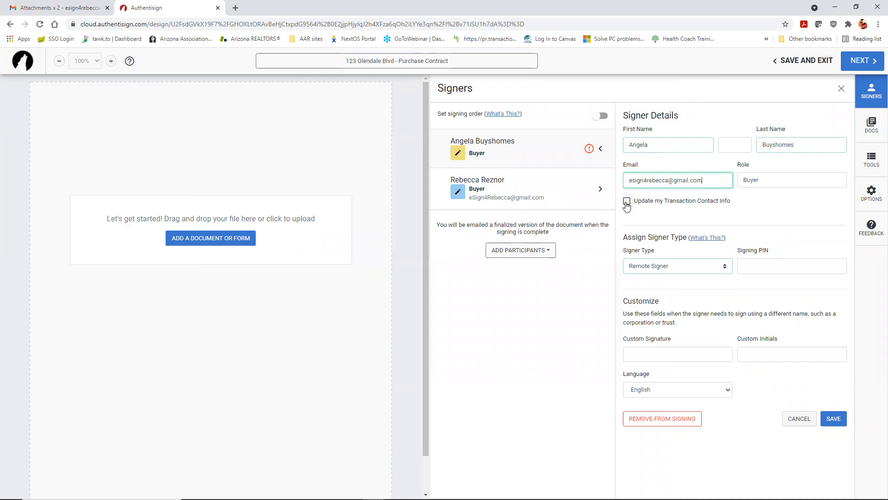
click(627, 202)
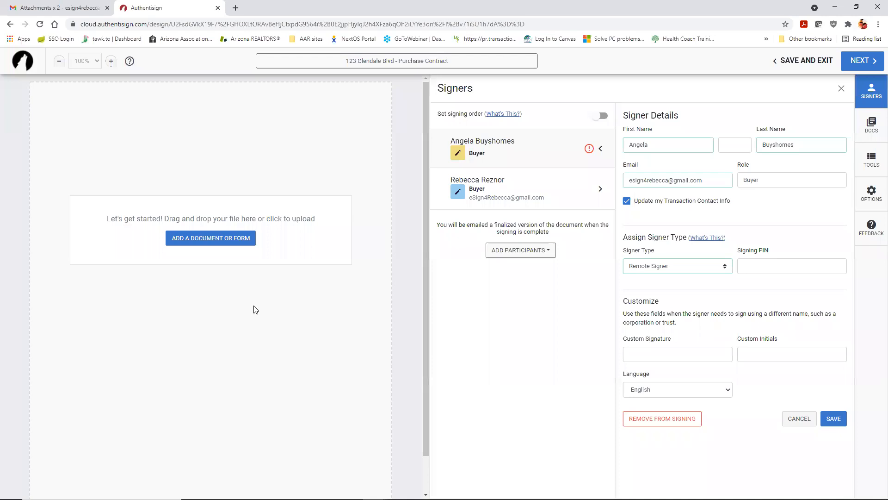
click(837, 420)
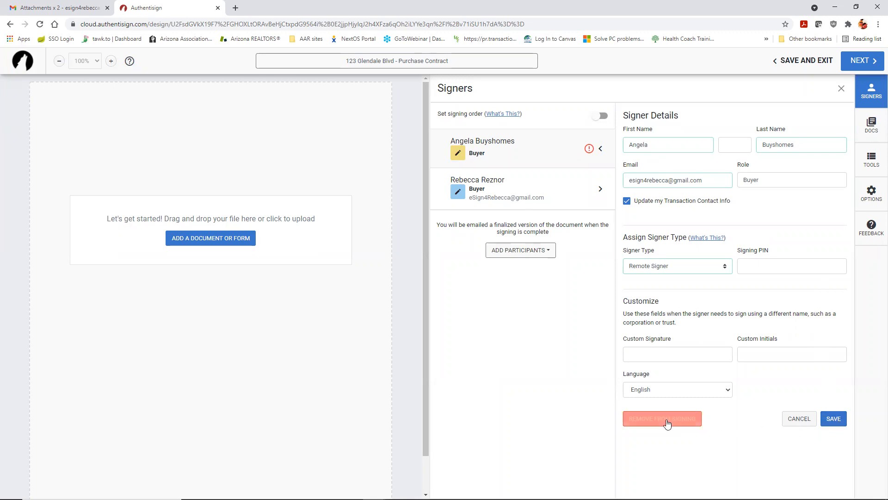
click(834, 418)
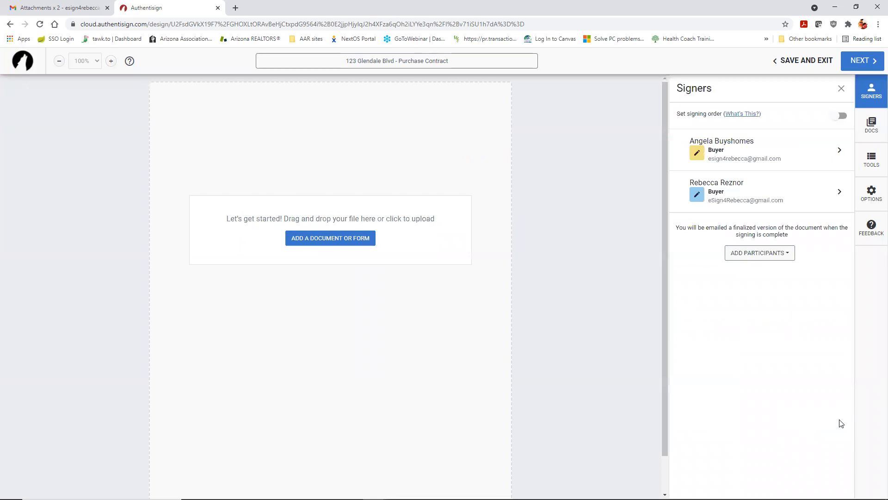
Step: Reopen the first buyer's details to verify them, then return to the signer list
click(729, 146)
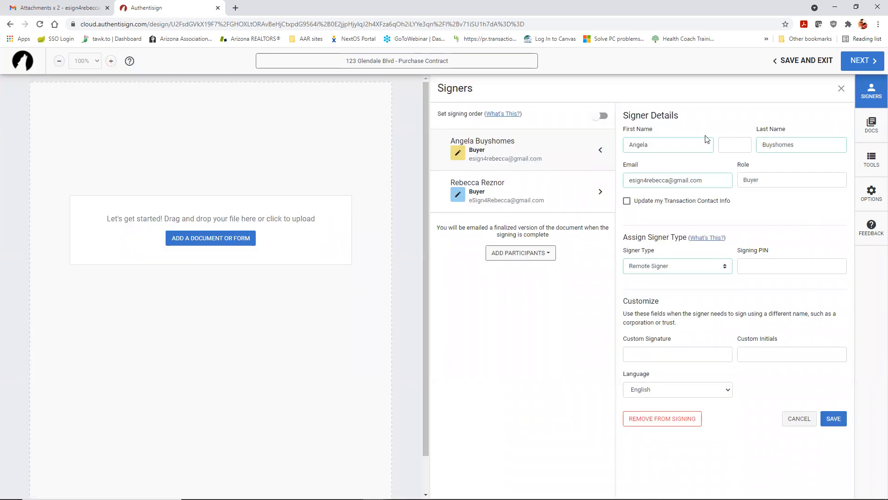
click(841, 88)
click(871, 92)
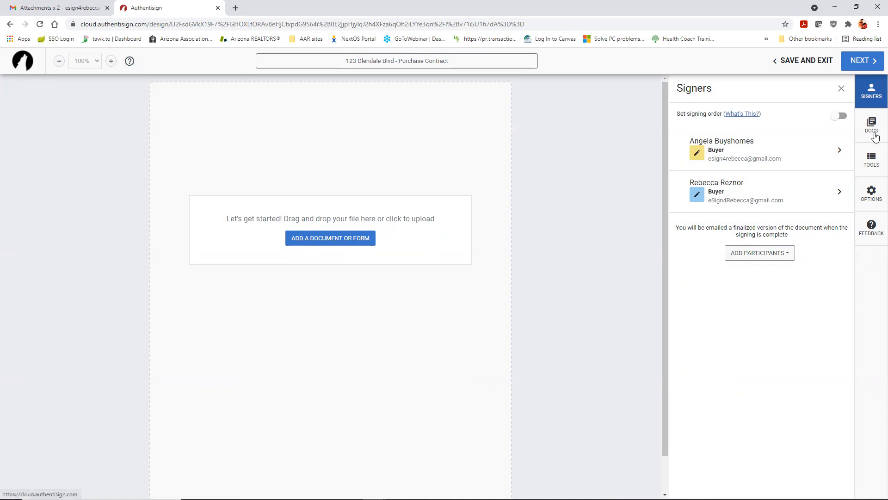
Step: From the DOCS panel, open the Add a Document or Form window and browse the transaction's forms
click(874, 136)
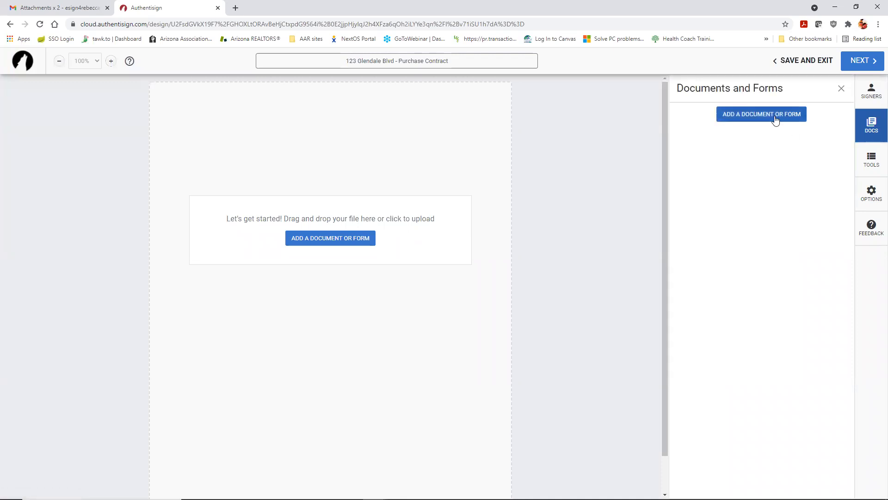
click(324, 244)
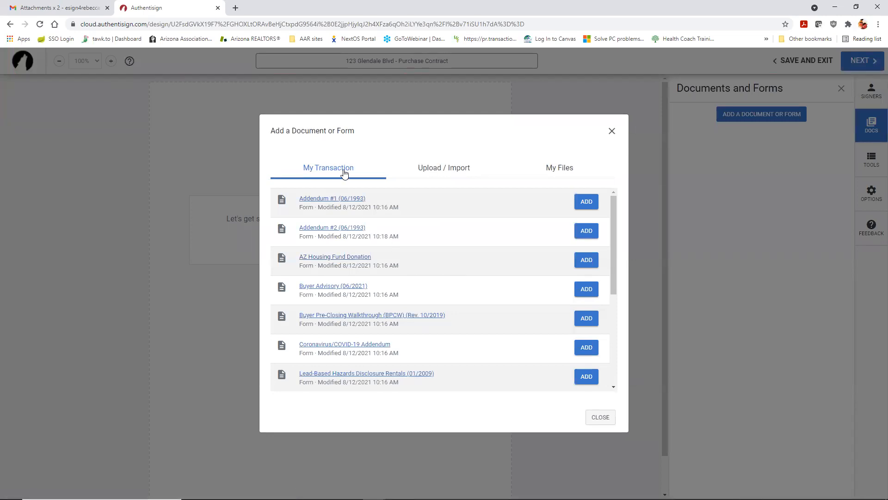
scroll(348, 233, down, 2)
scroll(348, 233, down, 2)
scroll(351, 230, up, 4)
scroll(417, 221, down, 5)
scroll(418, 223, up, 6)
scroll(498, 255, down, 2)
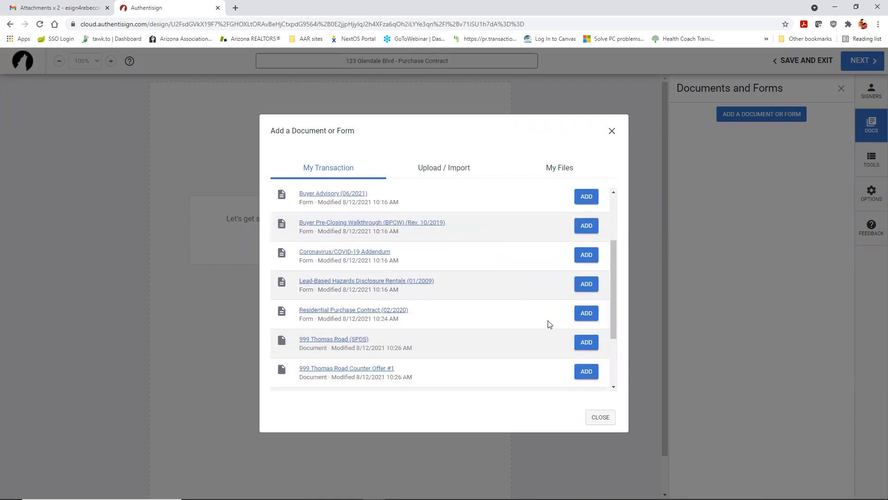
Step: Add the Residential Purchase Contract, Buyer Pre-Closing Walkthrough and Addendum #2 (06/1993) to the package
click(586, 313)
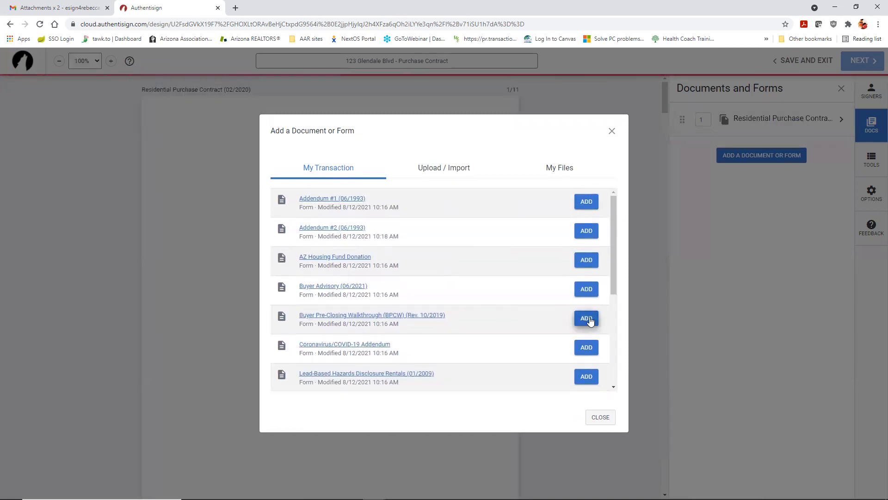
click(585, 318)
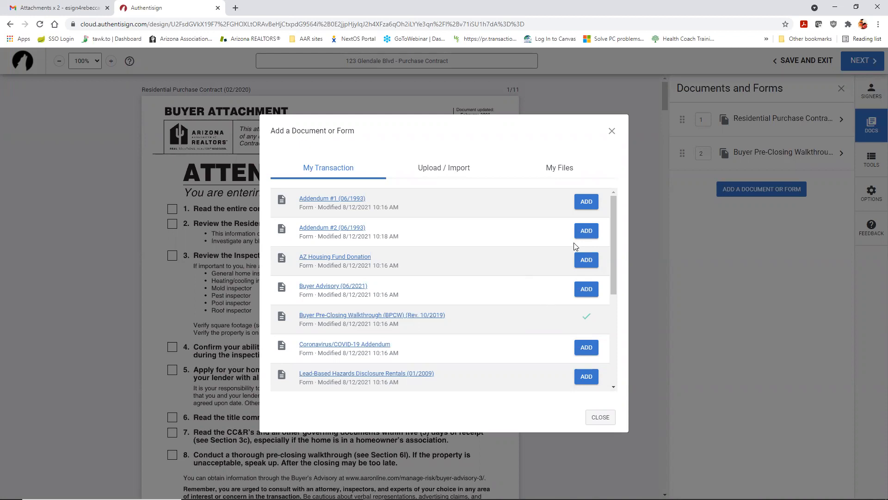
click(586, 230)
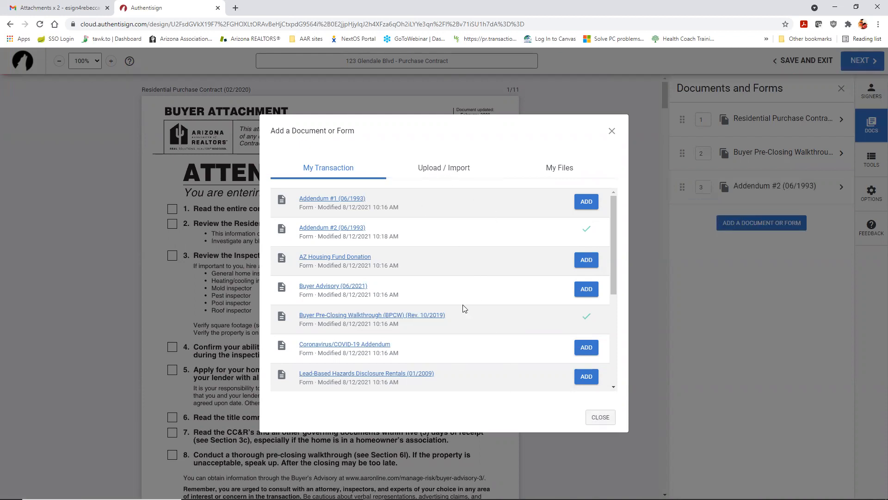
click(424, 175)
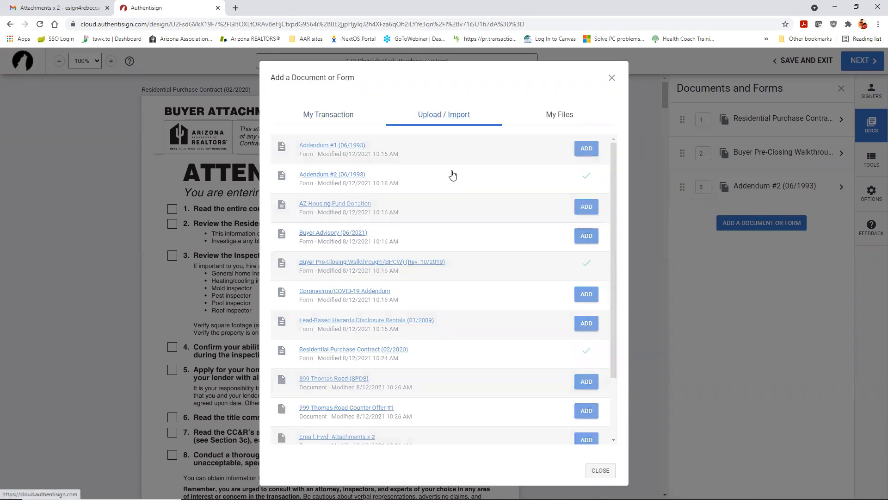
Step: Look through the Upload / Import and My Files Documents sources, then return to the transaction forms
click(362, 260)
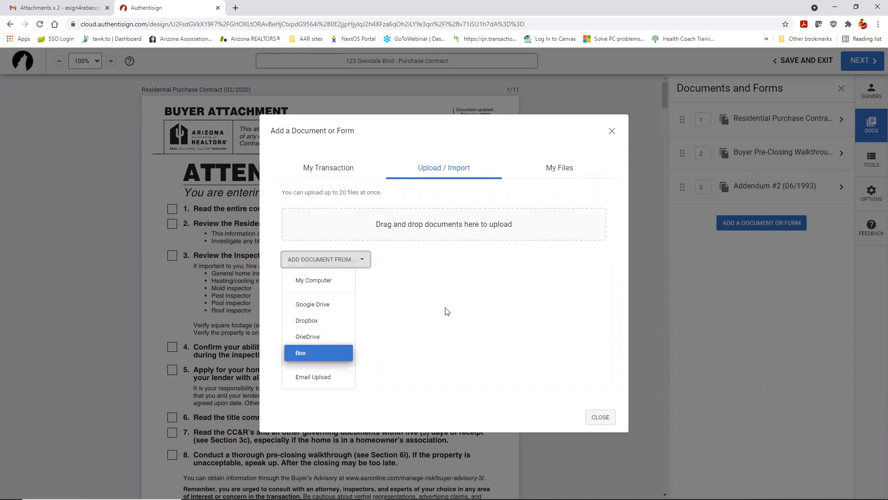
click(552, 172)
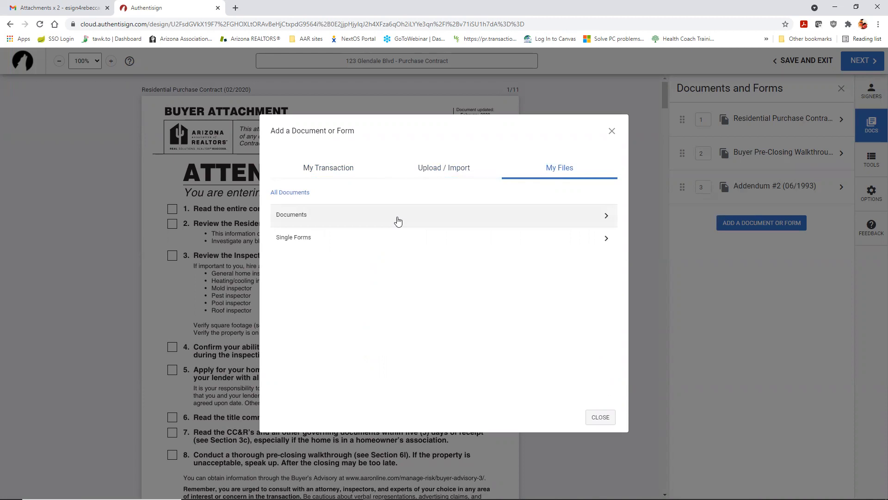
click(520, 221)
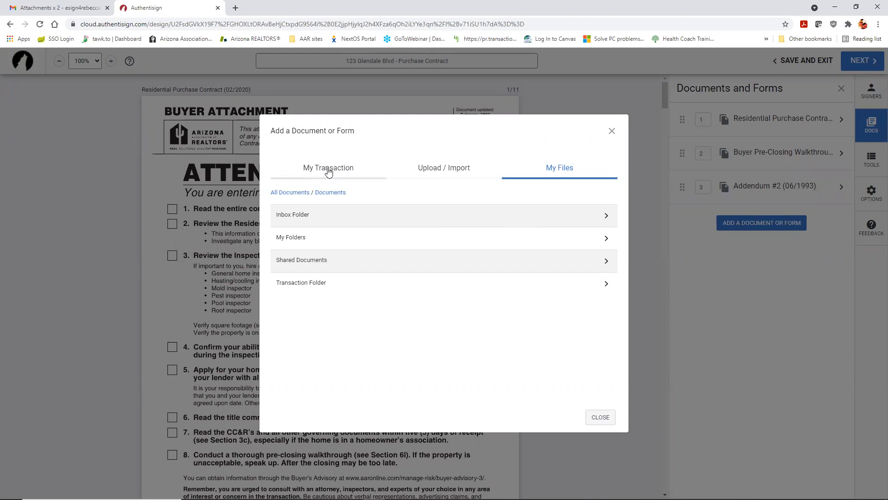
click(309, 169)
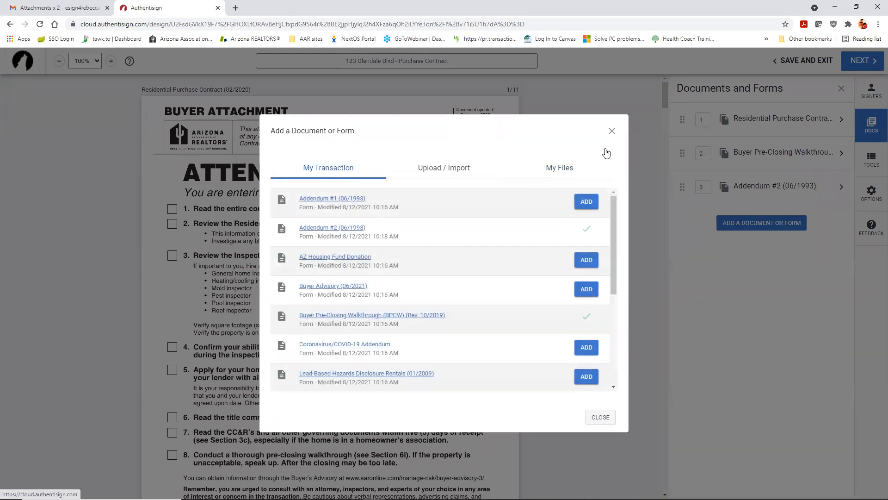
Step: Close the add-document window and order the documents: contract, walkthrough, then Addendum #2
click(595, 418)
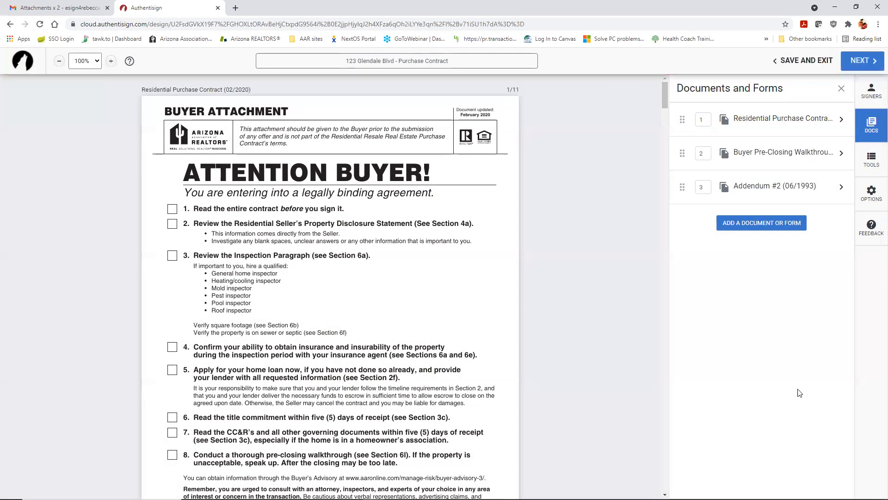
click(757, 223)
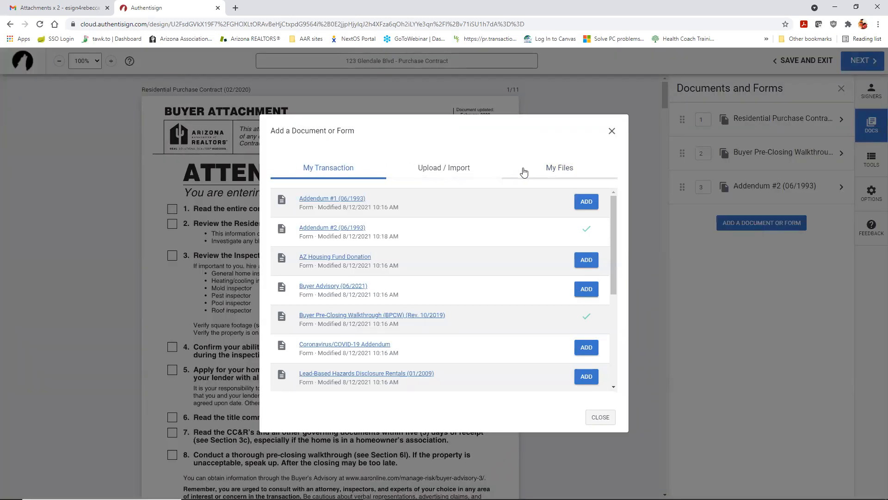
click(595, 418)
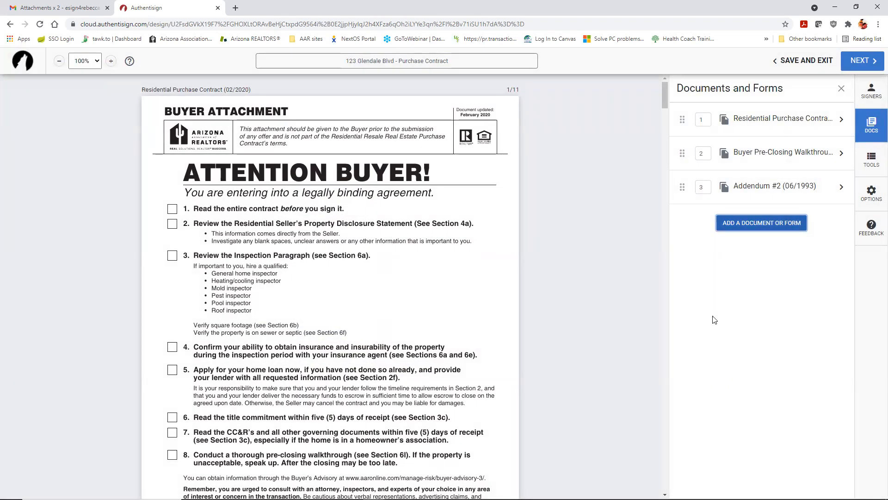
drag(680, 186, 683, 163)
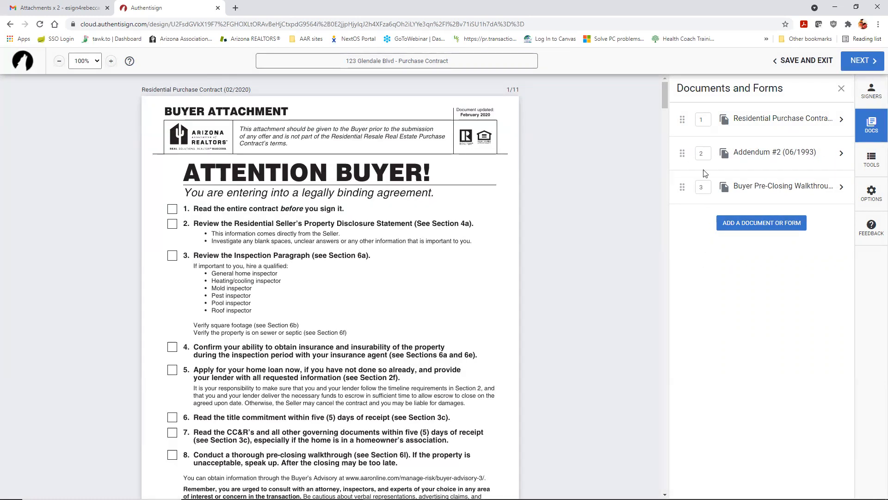
double_click(705, 153)
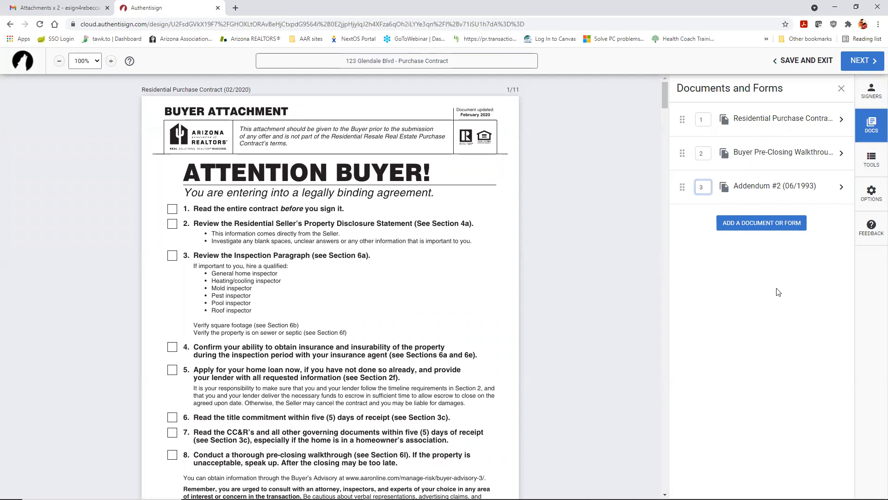
Step: Open the signing-field editor and scroll to the page 4 Lead-Based Paint Disclosure, lines 181–182
click(871, 160)
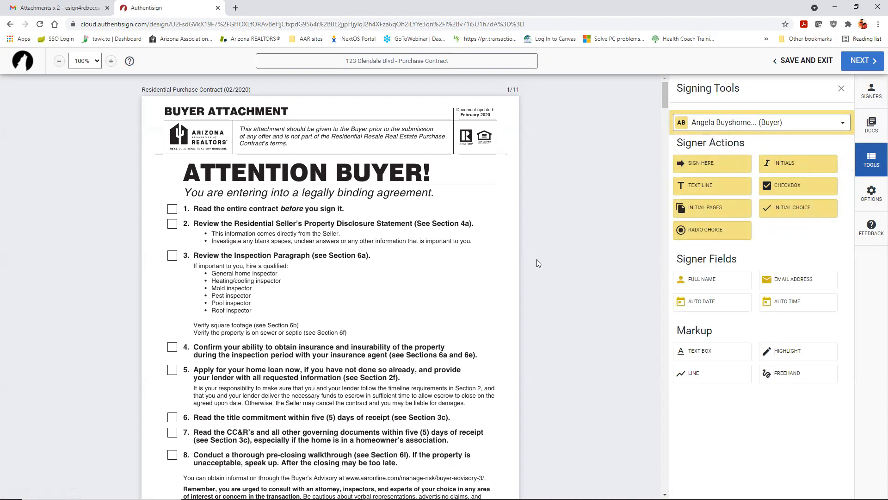
scroll(539, 263, down, 12)
scroll(591, 235, down, 7)
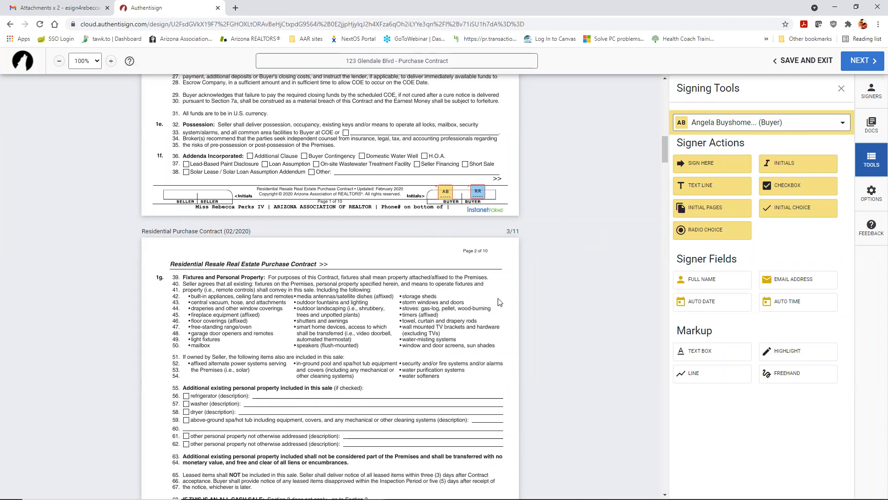
scroll(545, 232, down, 8)
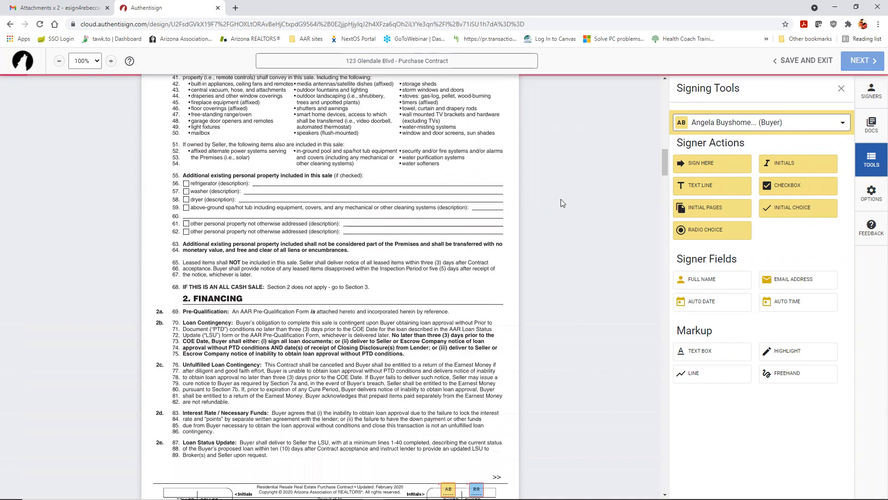
scroll(561, 196, down, 13)
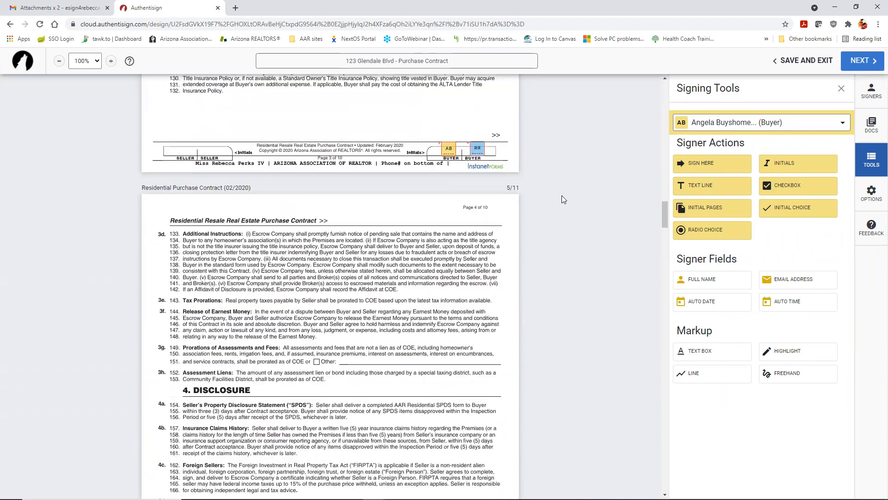
scroll(561, 196, down, 4)
scroll(561, 196, up, 6)
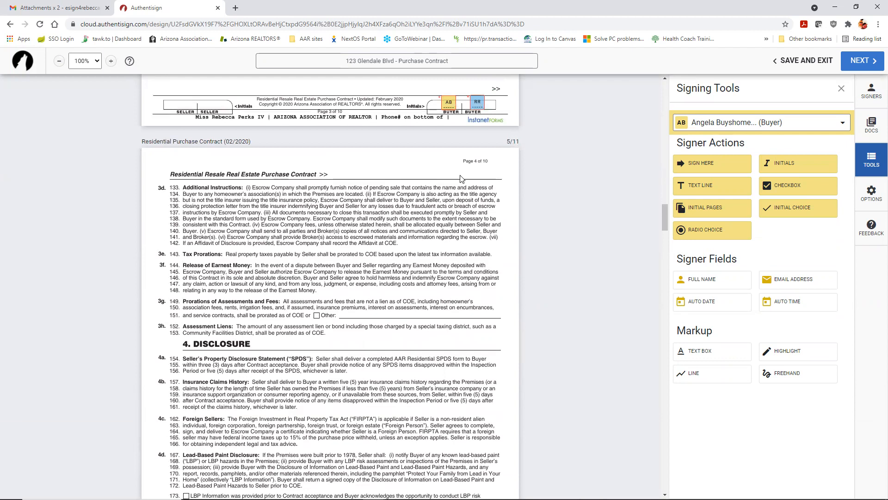
scroll(561, 192, down, 5)
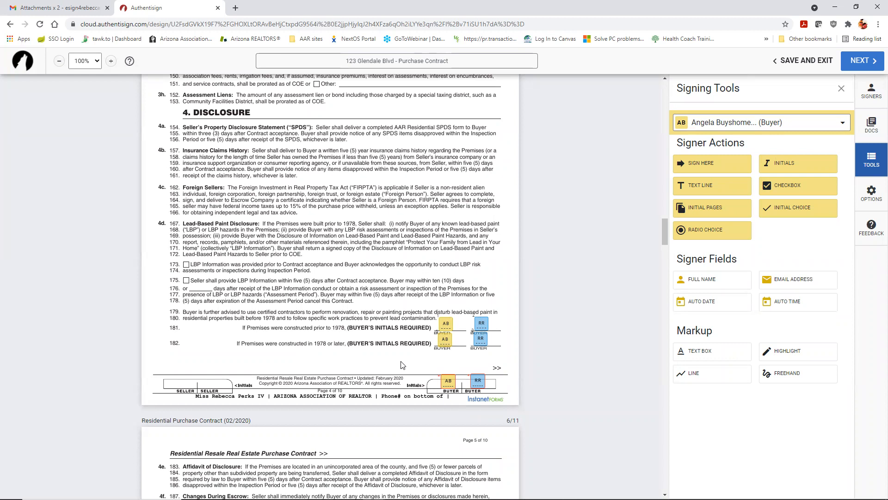
Step: Swap line 181's initial-choice fields for an Initials field without name, date or time stamp, saved as default
click(446, 323)
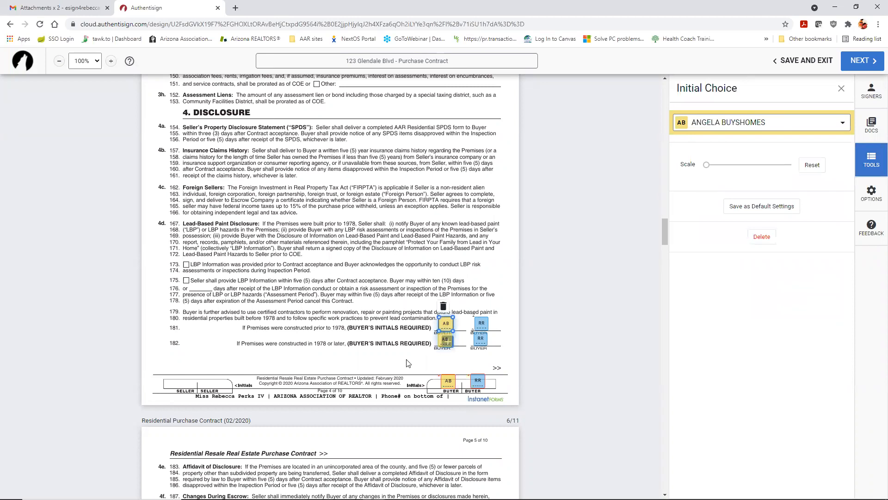
click(443, 308)
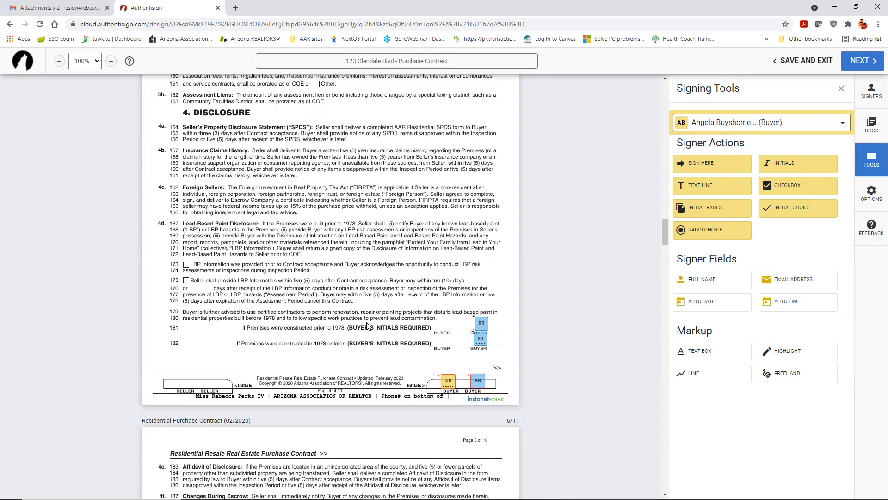
drag(794, 162, 435, 313)
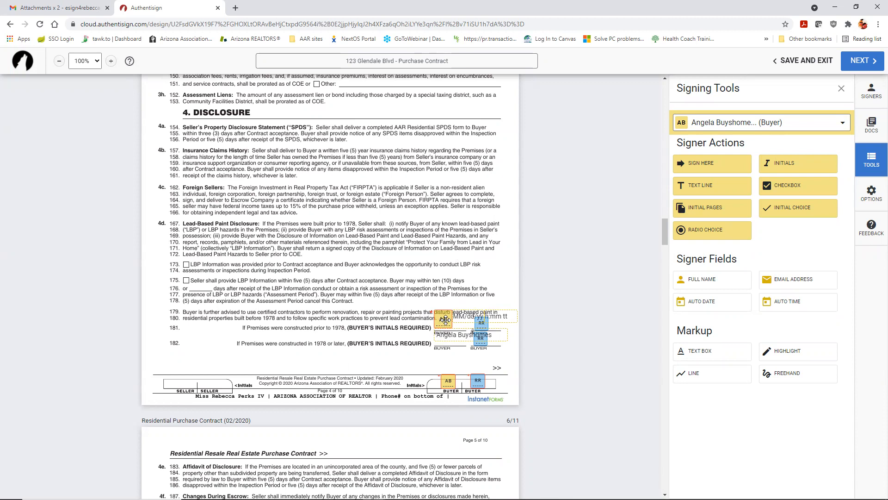
click(445, 320)
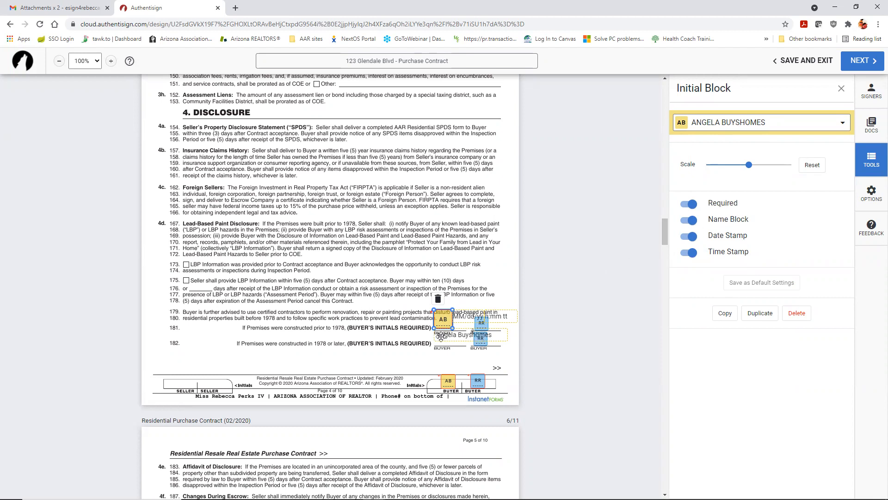
click(690, 220)
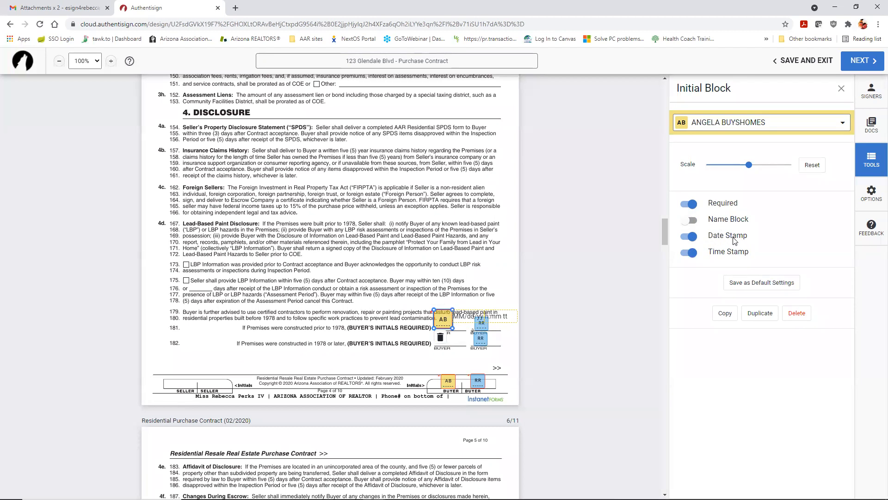
click(685, 236)
click(688, 253)
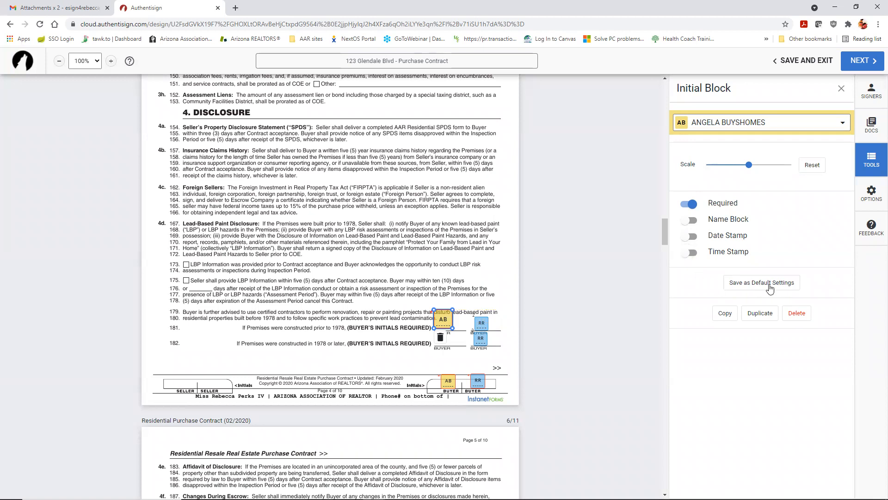
click(756, 288)
click(840, 88)
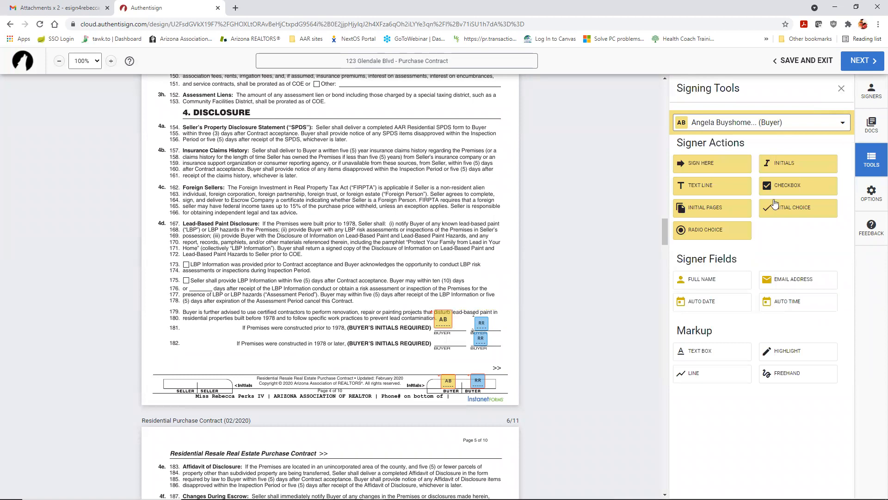
Step: Add another initials field near line 182 with a date stamp, saved as default
drag(783, 167, 291, 356)
click(289, 358)
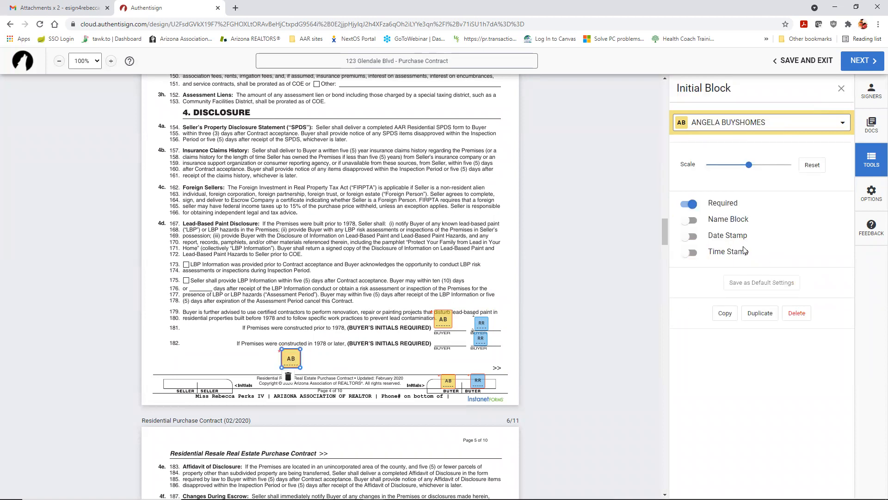
click(693, 237)
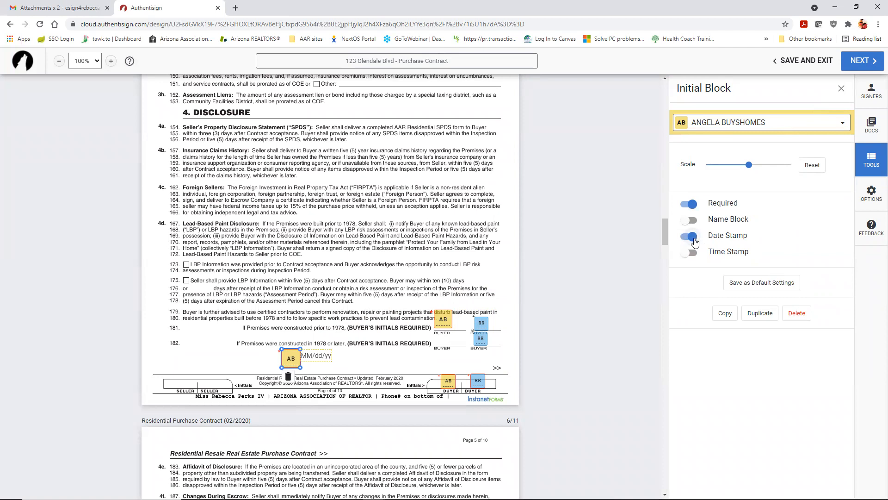
click(762, 283)
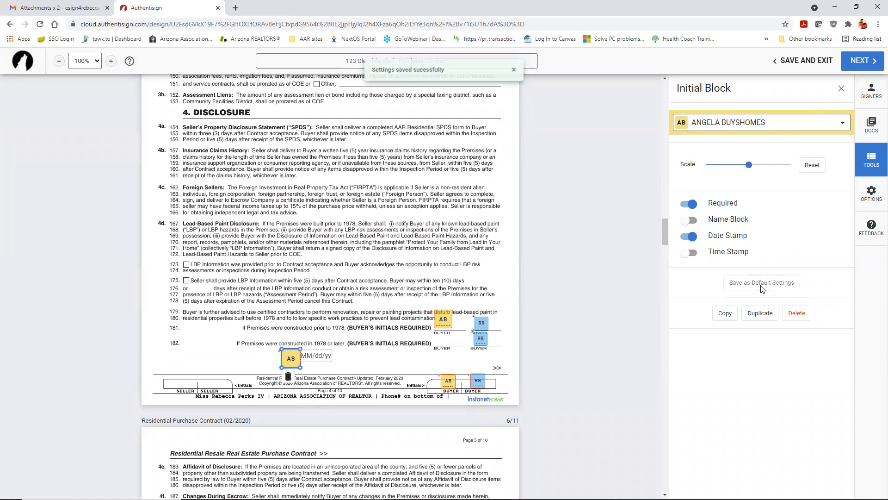
click(841, 88)
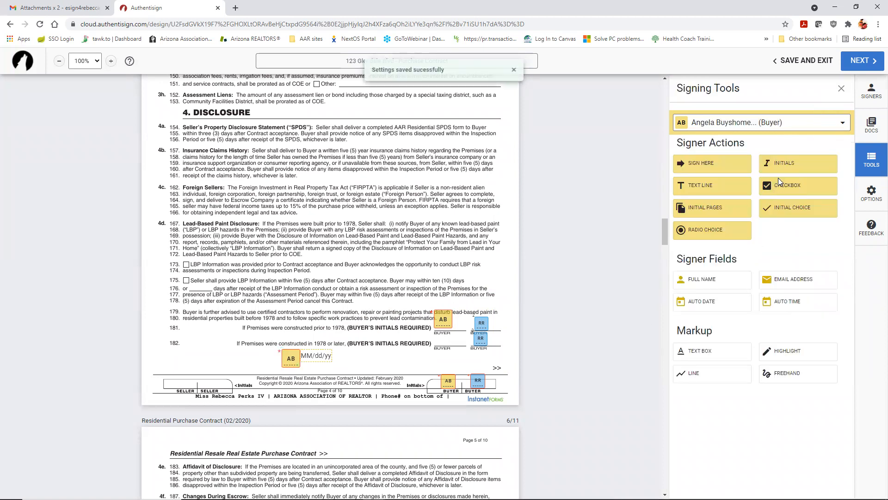
Step: Place an initials field at the top of page 5 and make no date stamp the default
click(785, 164)
click(349, 438)
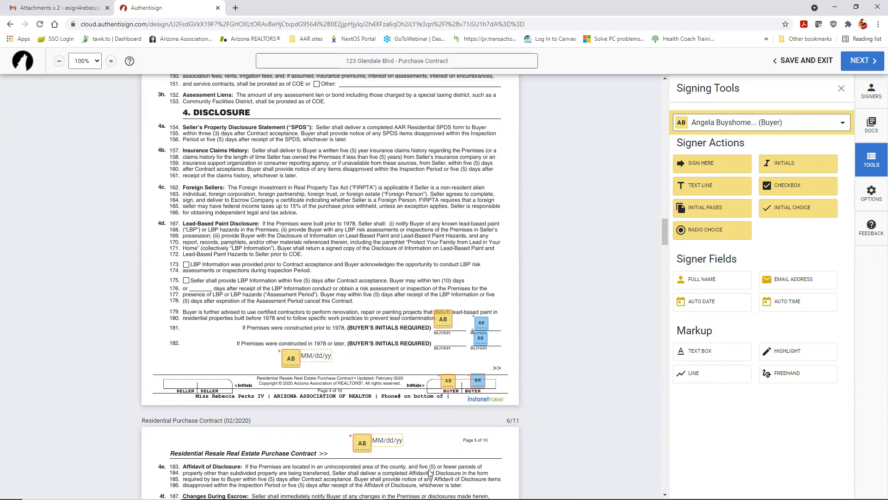
click(362, 442)
click(685, 241)
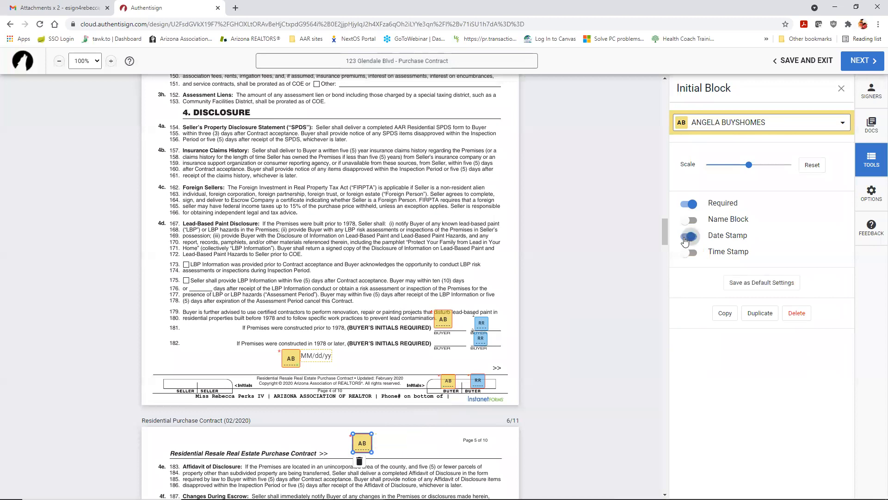
click(757, 285)
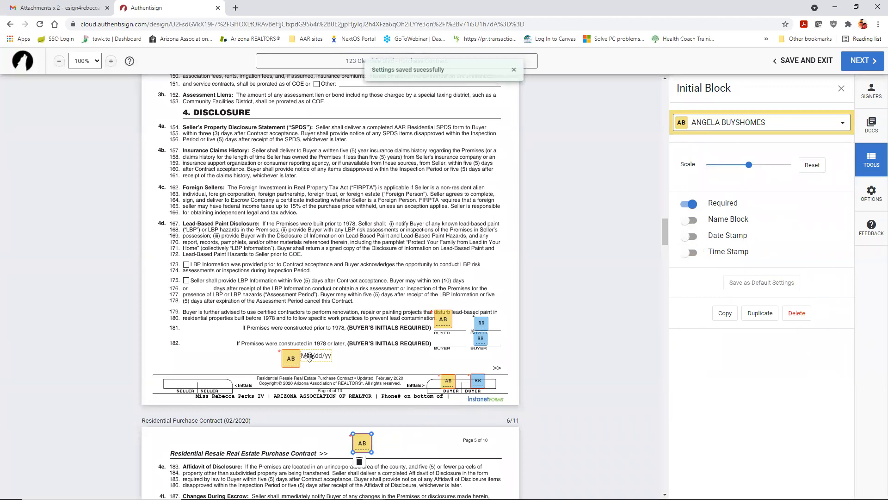
Step: Delete the test fields: leftover date, extra initials below line 182, footer and page 5 initials
click(316, 356)
click(310, 370)
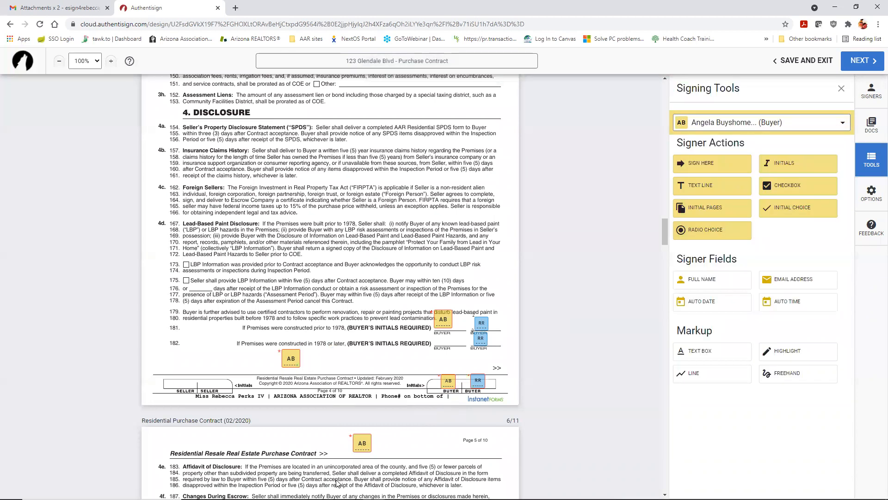
click(287, 359)
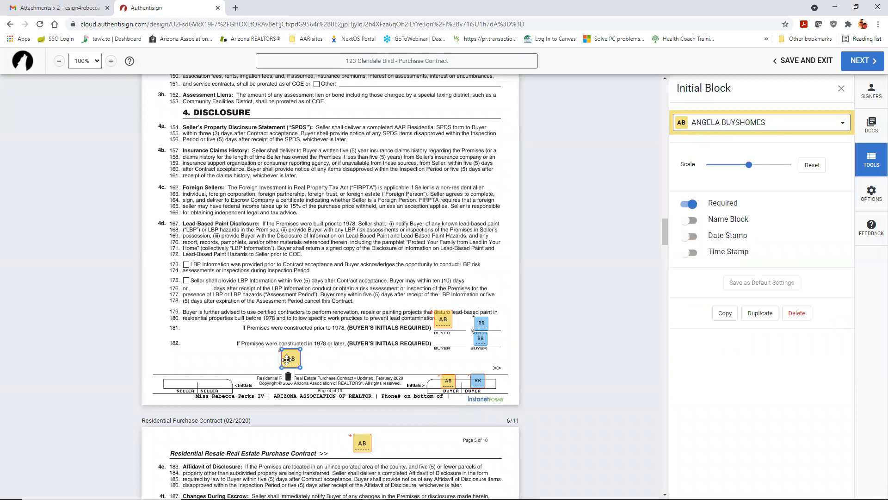
click(287, 377)
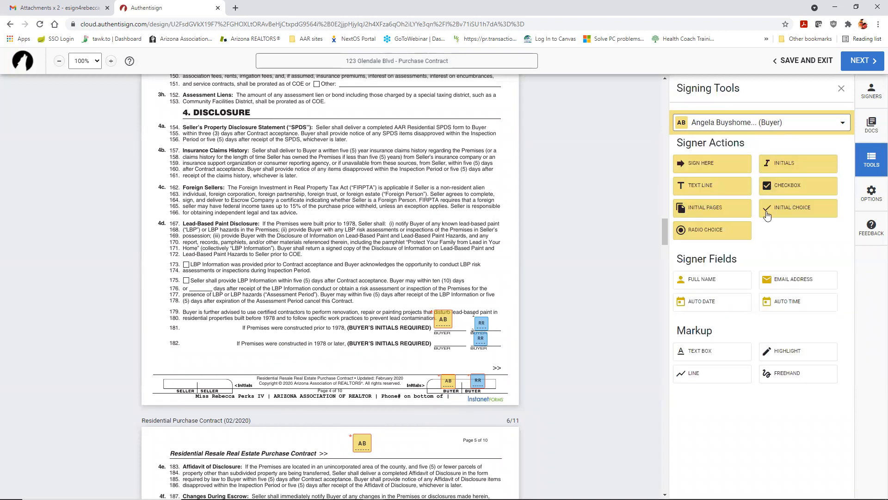
drag(794, 164, 307, 365)
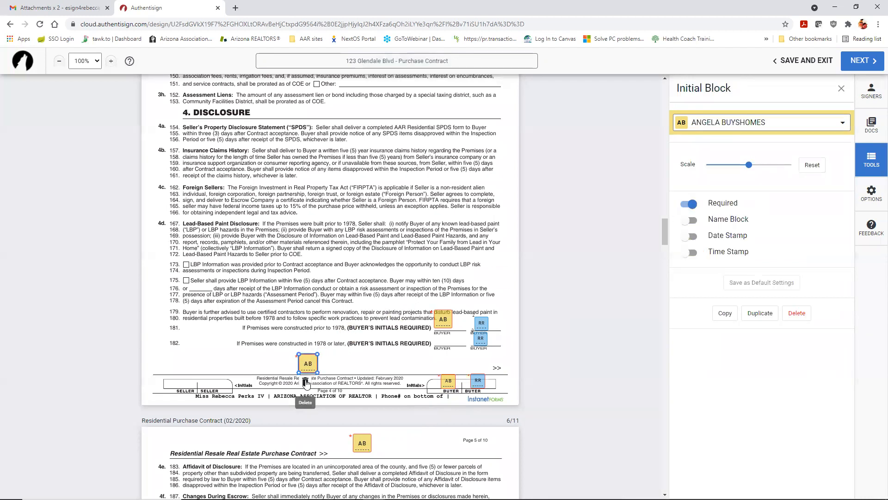
click(306, 382)
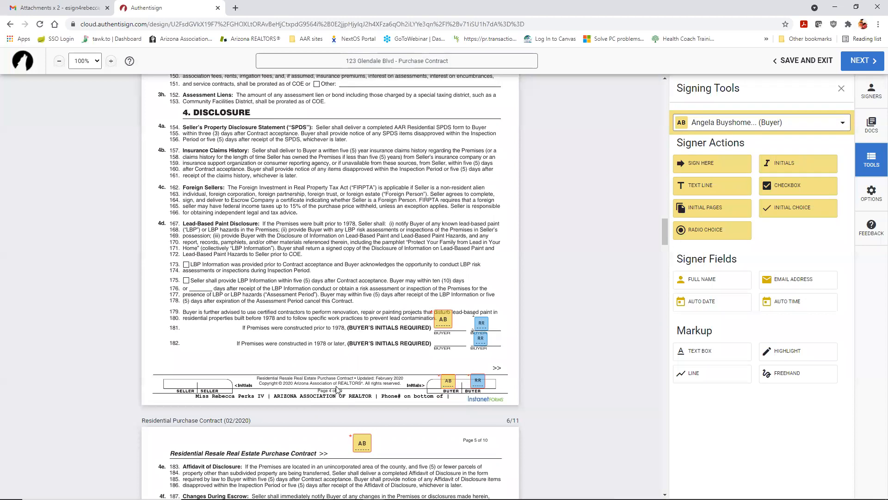
click(359, 443)
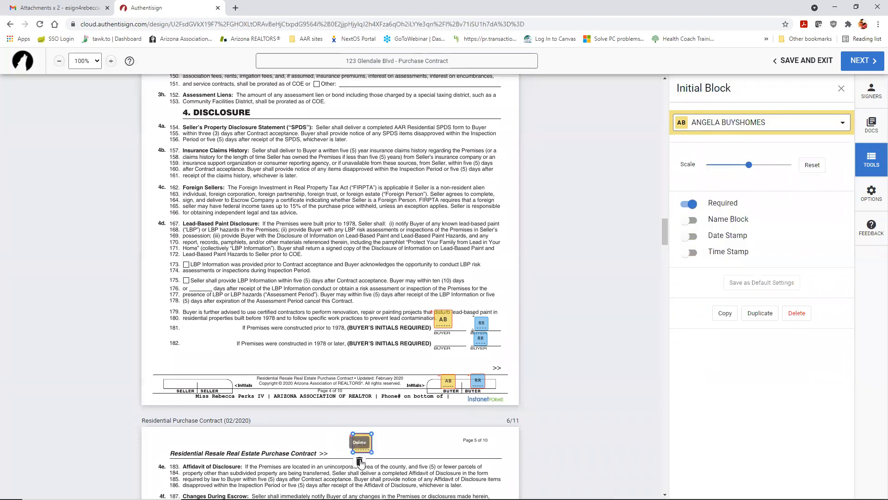
click(359, 461)
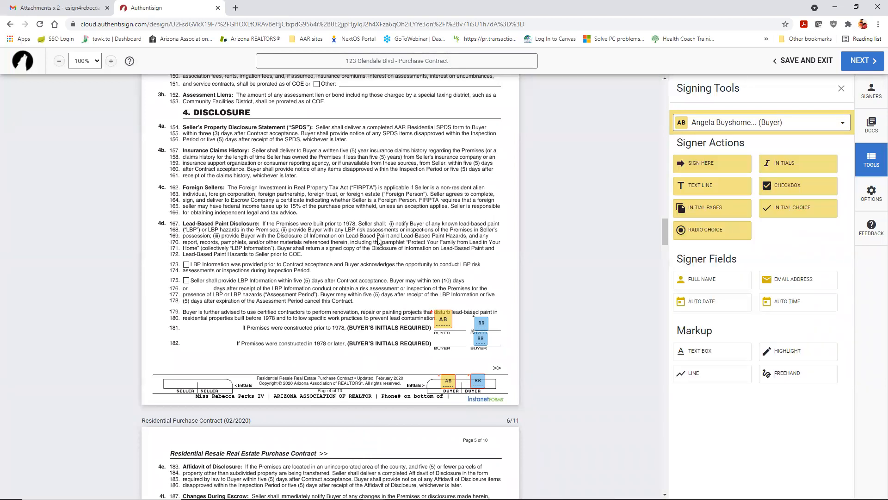
Step: Nudge the line 181 buyer initials lower and reposition the first buyer's initials box on page 8
scroll(458, 280, up, 1)
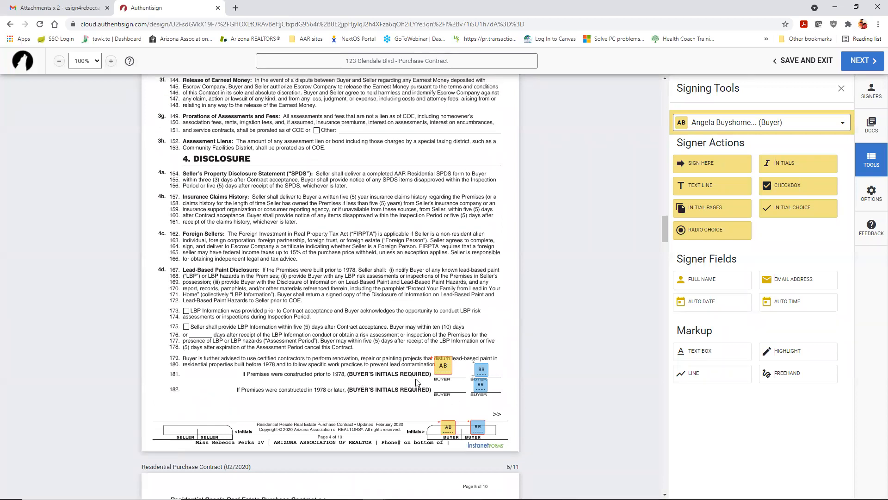
scroll(357, 349, down, 1)
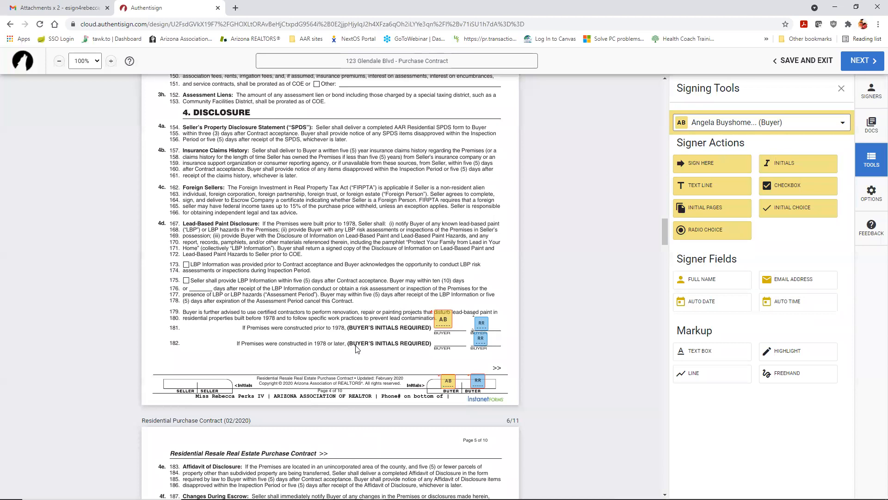
drag(442, 320, 443, 323)
click(445, 274)
scroll(352, 345, down, 15)
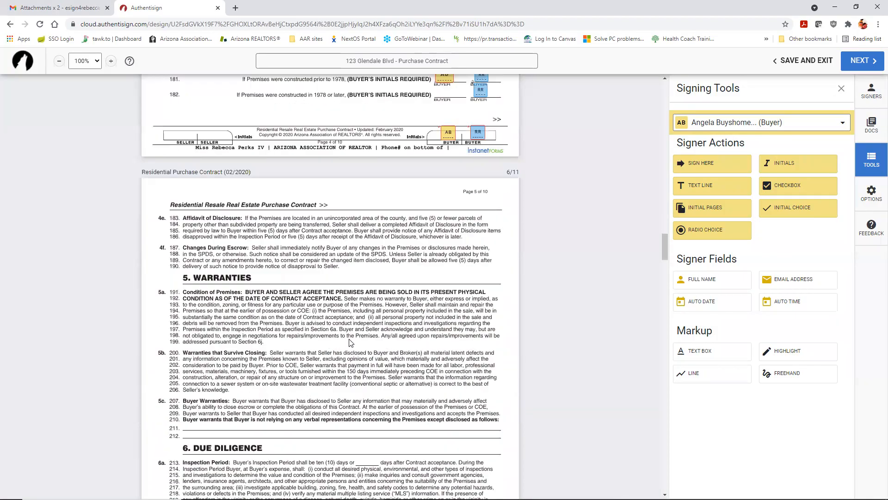
scroll(350, 342, down, 15)
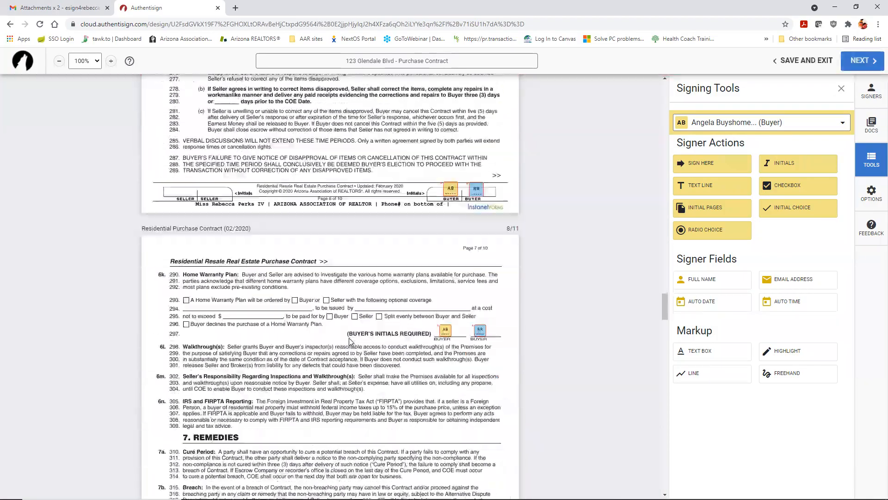
scroll(350, 342, down, 10)
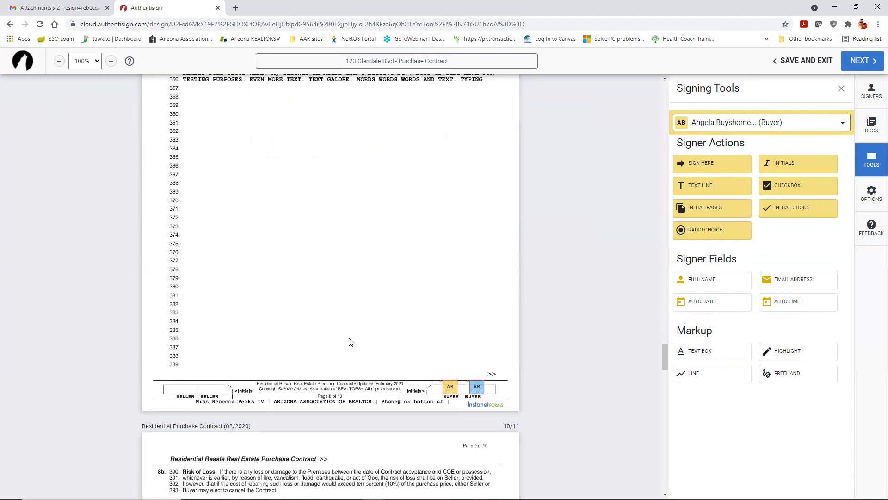
mouse_move(450, 294)
mouse_down()
mouse_move(440, 284)
mouse_move(450, 291)
mouse_up()
Step: Scroll on to the Buyer Pre-Closing Walkthrough form and its buyer signature fields
scroll(397, 304, down, 5)
scroll(396, 303, down, 12)
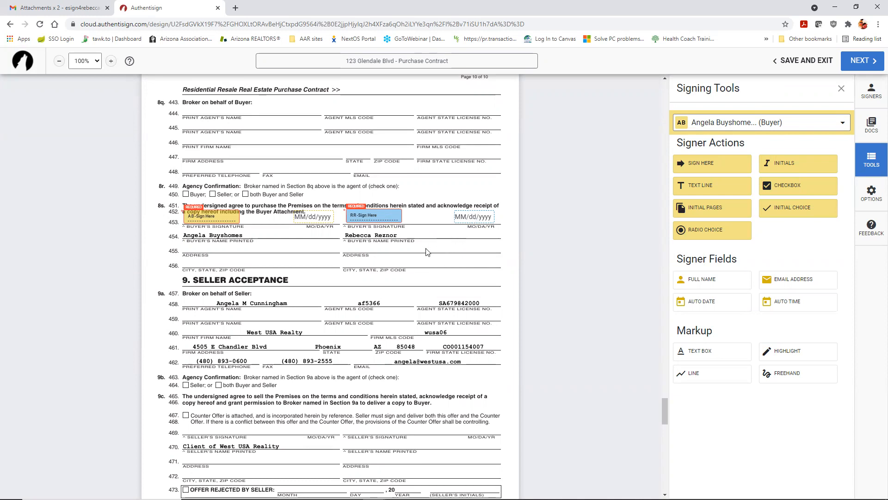
scroll(426, 252, down, 10)
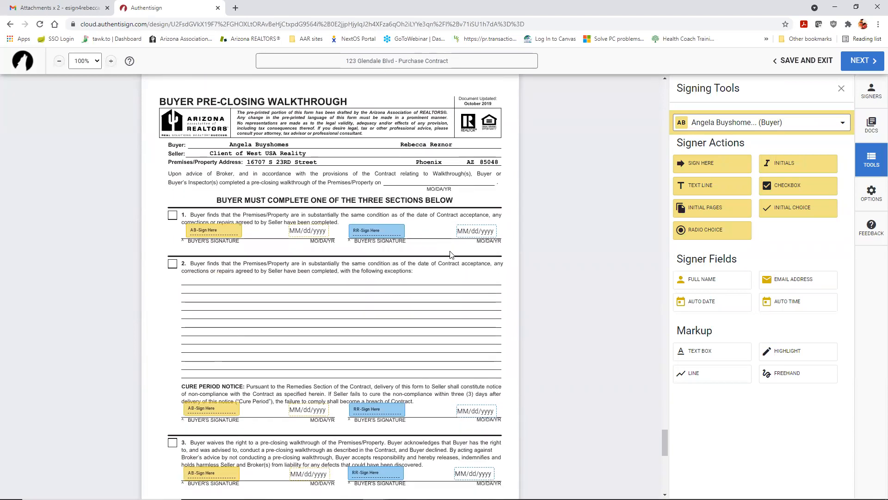
scroll(450, 254, up, 1)
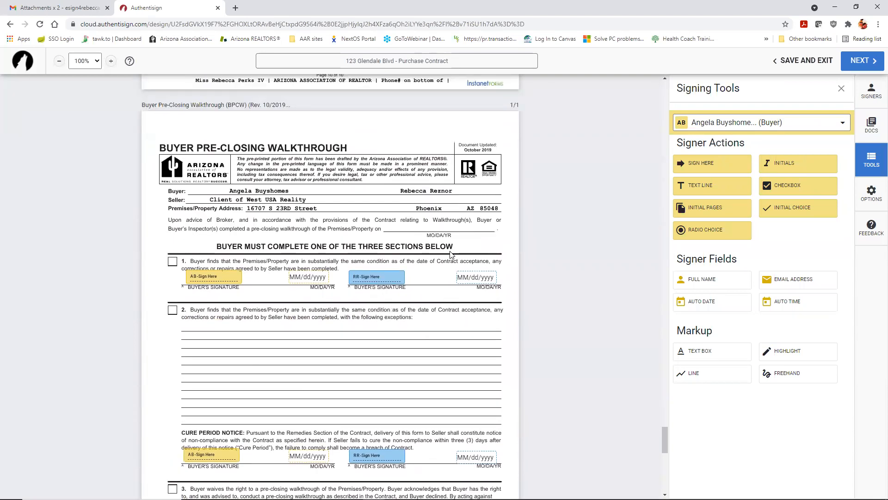
scroll(450, 254, down, 2)
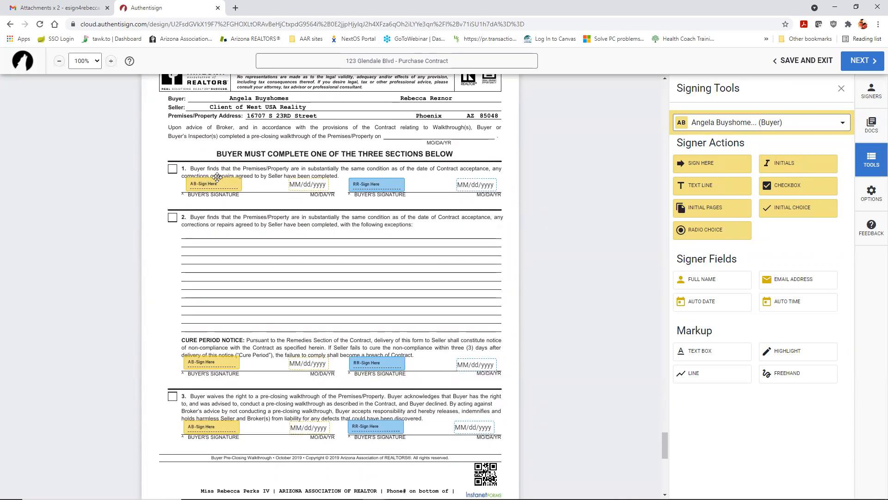
Step: Toggle Required on and back off for the first buyer's section 1 signature field
click(217, 178)
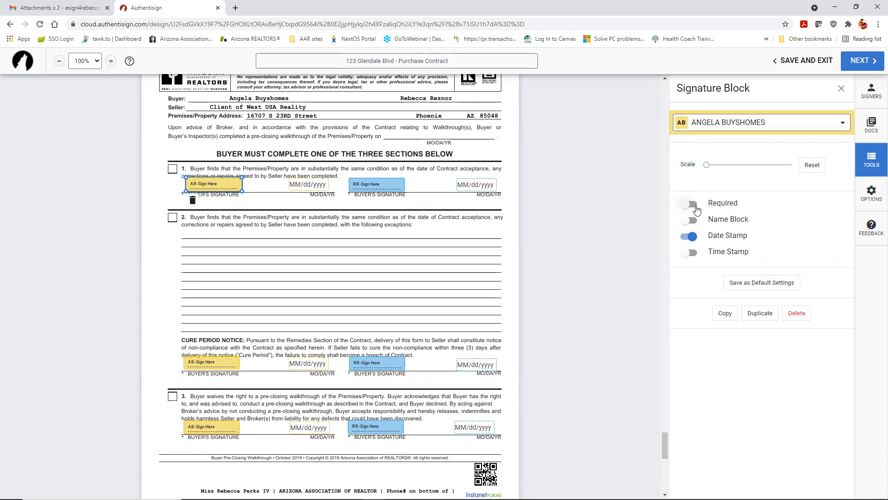
click(393, 257)
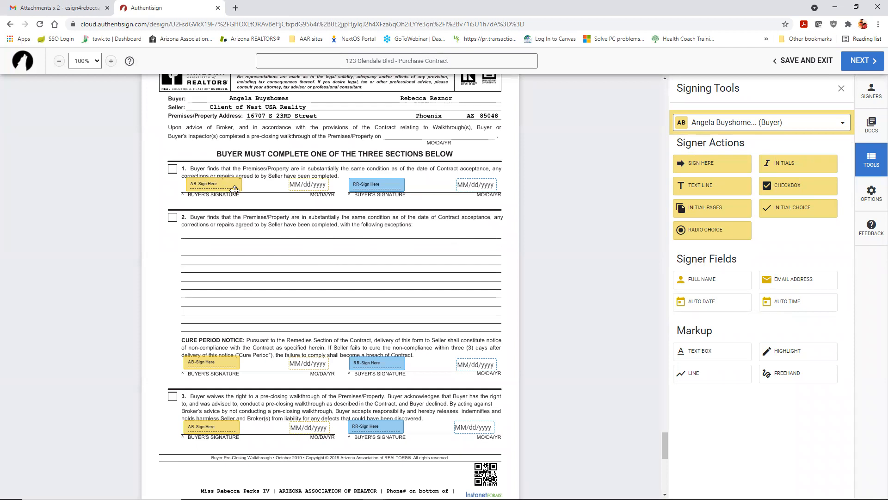
click(220, 184)
click(693, 206)
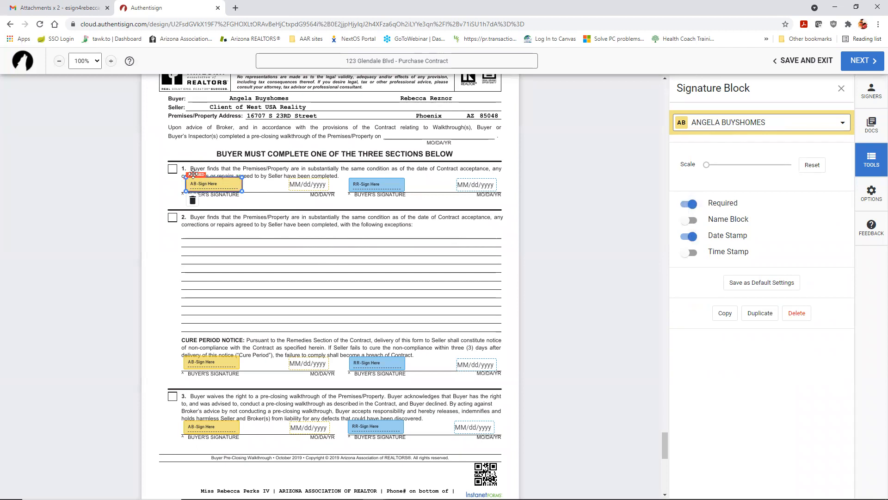
click(686, 204)
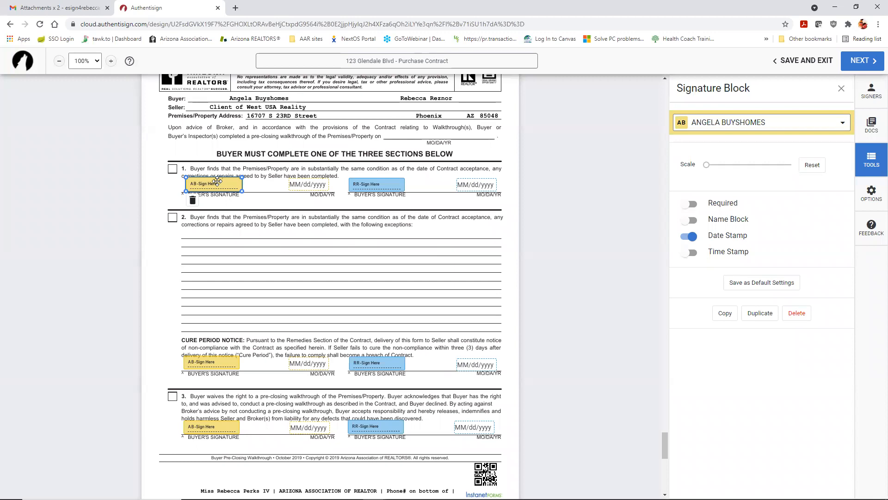
click(259, 225)
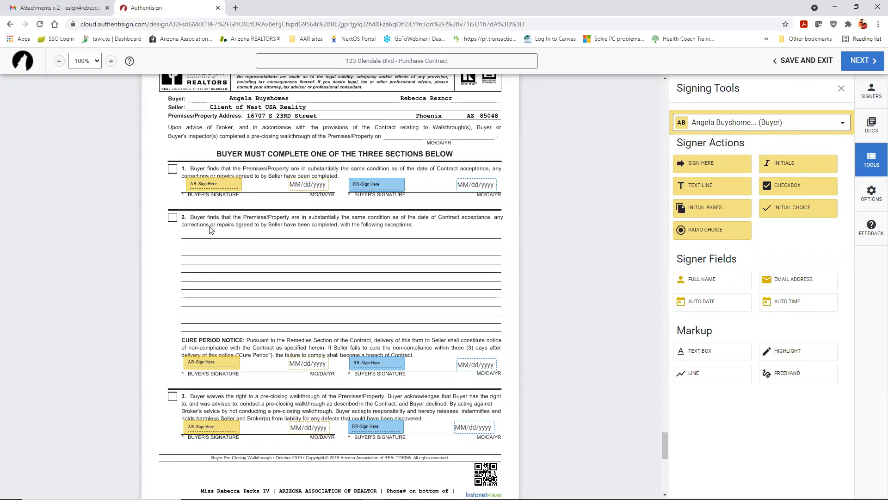
Step: Delete the first buyer's section 1 and 2 signature fields and make section 3's signature required
click(204, 184)
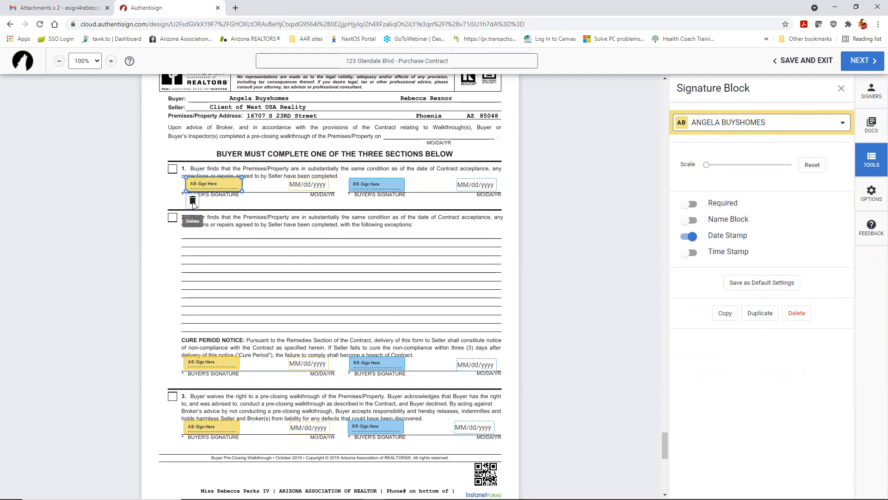
click(192, 200)
click(199, 360)
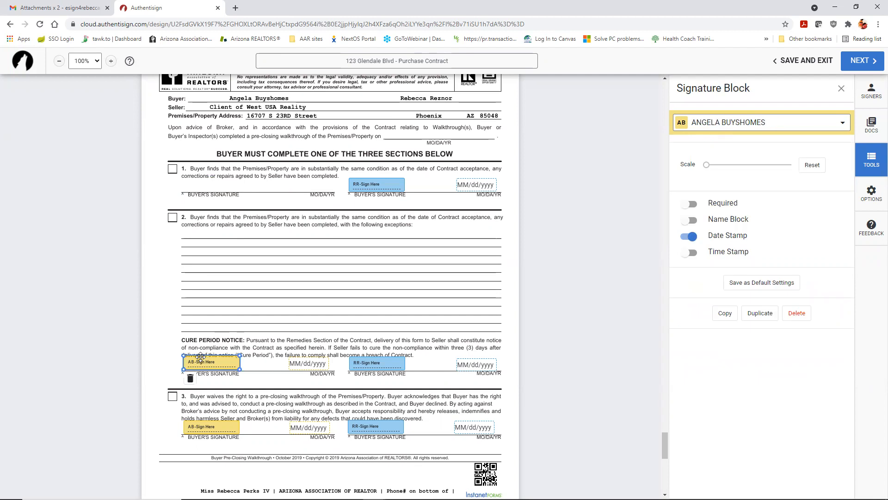
click(190, 380)
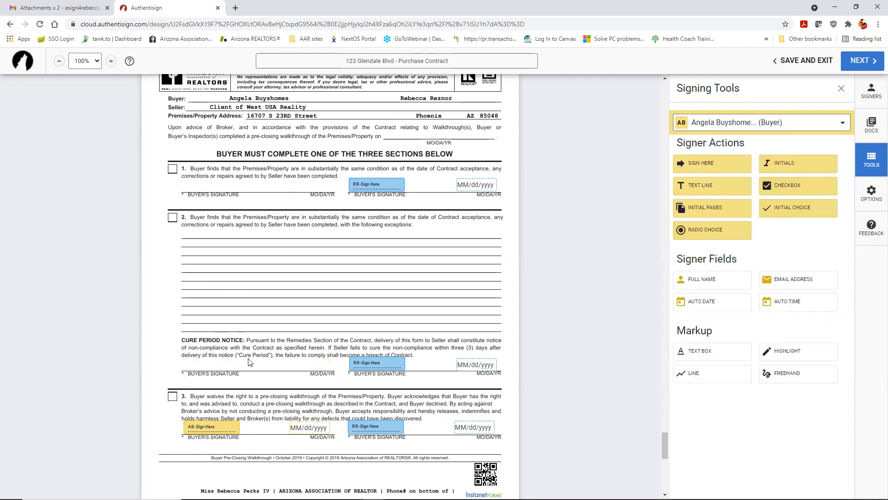
click(214, 429)
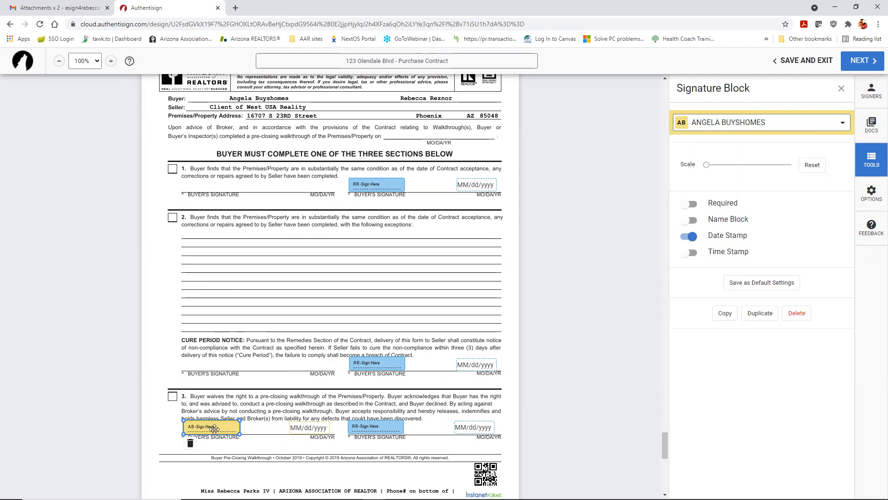
click(693, 205)
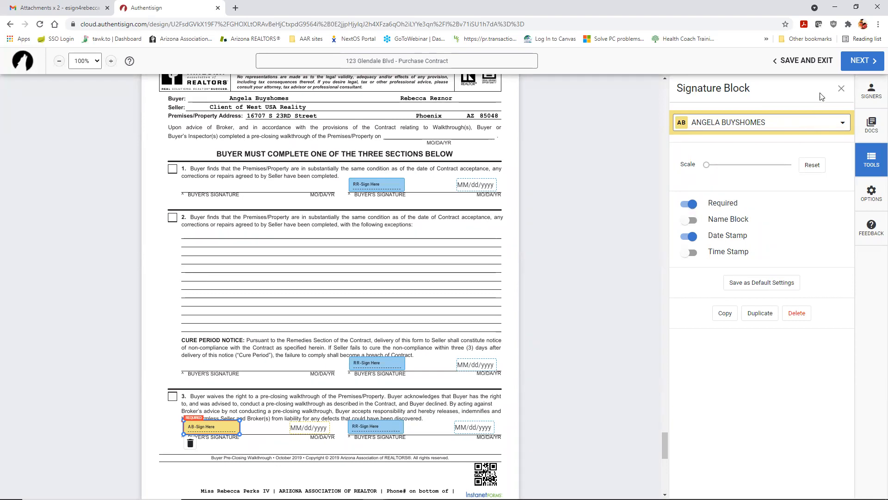
click(840, 89)
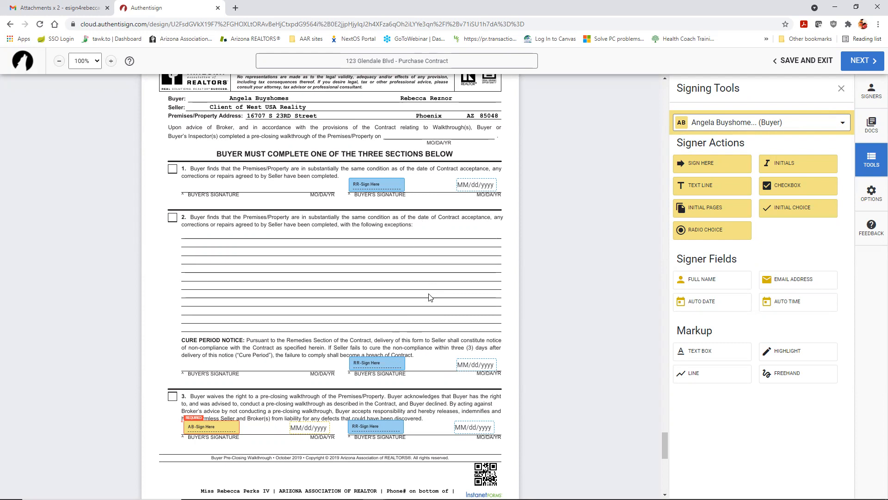
Step: Return to page 8 and switch the signer dropdown to the second buyer
scroll(430, 294, up, 8)
scroll(435, 282, up, 20)
scroll(435, 282, down, 4)
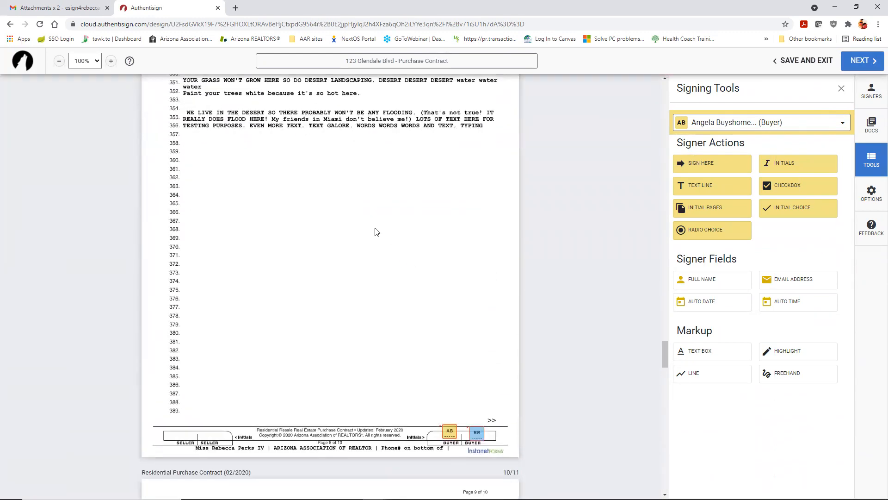
click(822, 124)
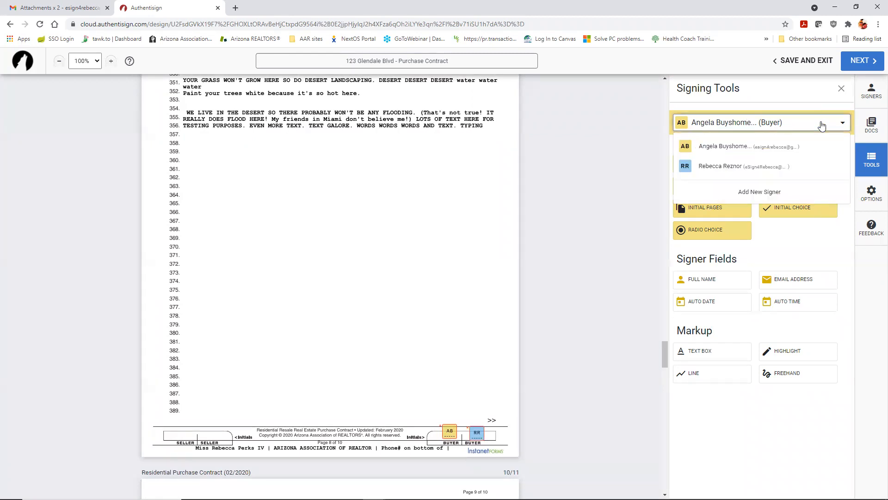
click(725, 167)
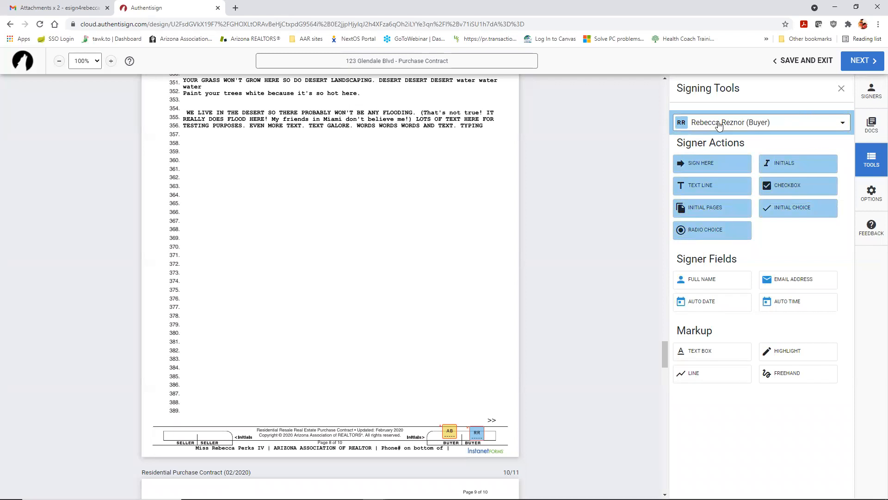
Step: Place the second buyer's signature at line 360 with initials beside it; add then remove a text line
drag(700, 164, 205, 157)
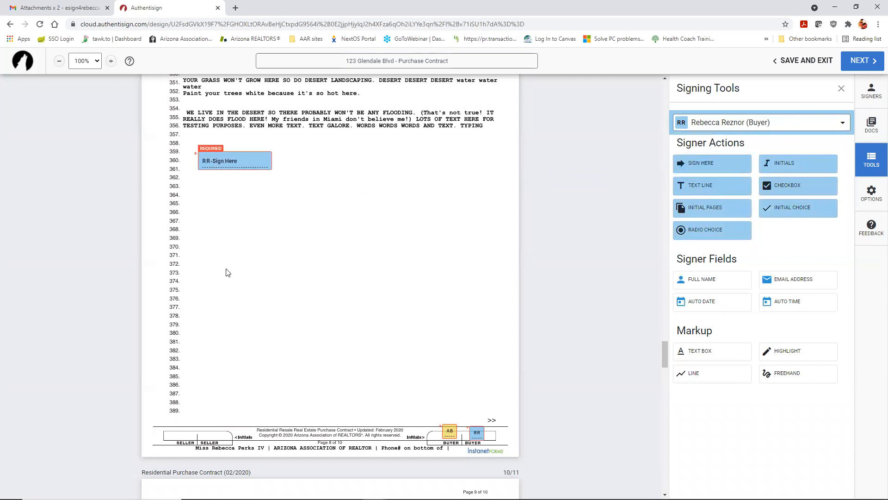
drag(787, 171, 328, 153)
drag(700, 185, 207, 195)
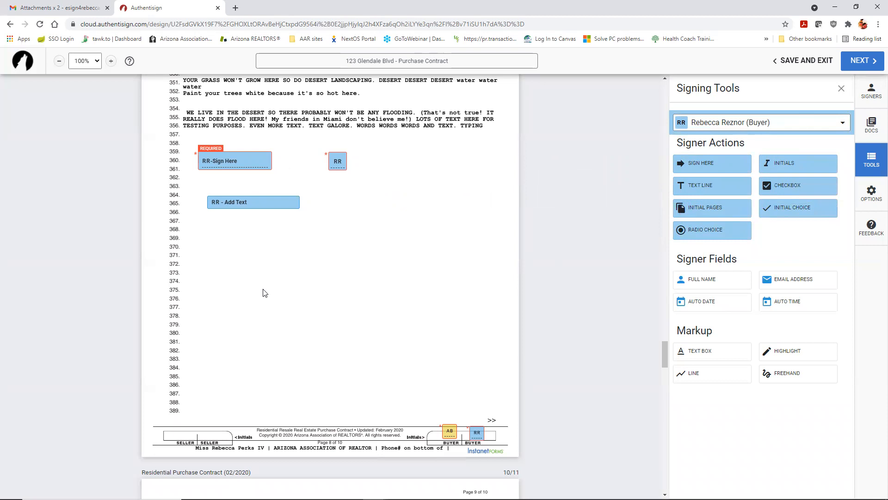
click(273, 206)
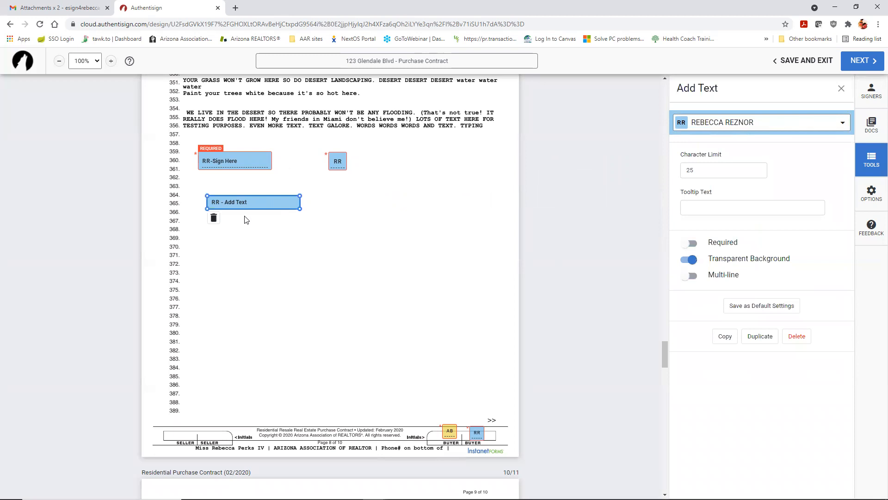
click(214, 220)
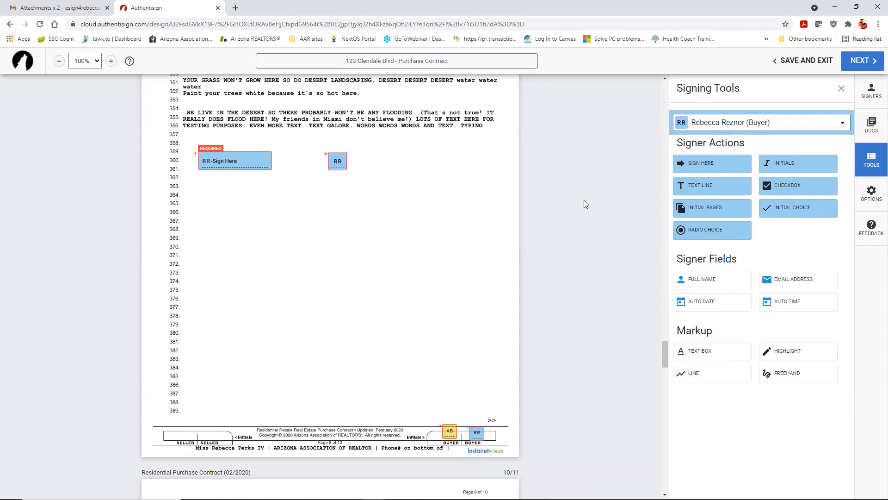
Step: Place a checkbox and three-box initial-choice group near line 364, and radio buttons at line 369
drag(786, 185, 215, 193)
drag(797, 210, 283, 197)
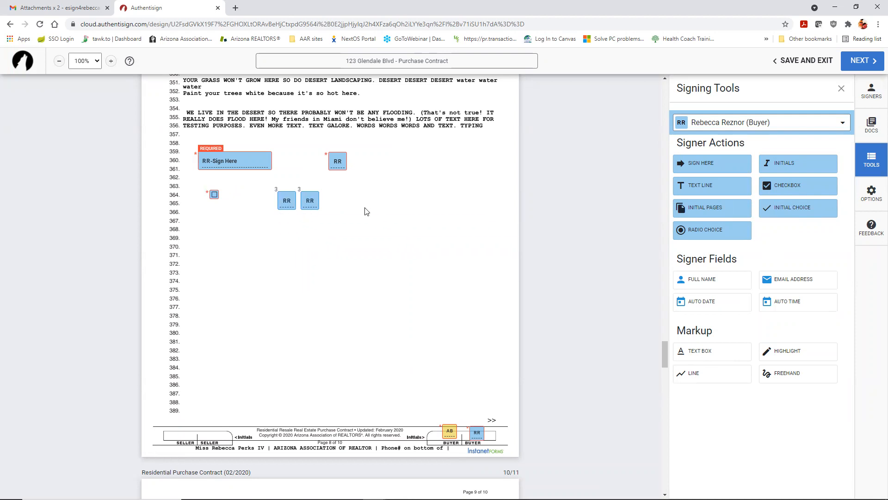
click(313, 201)
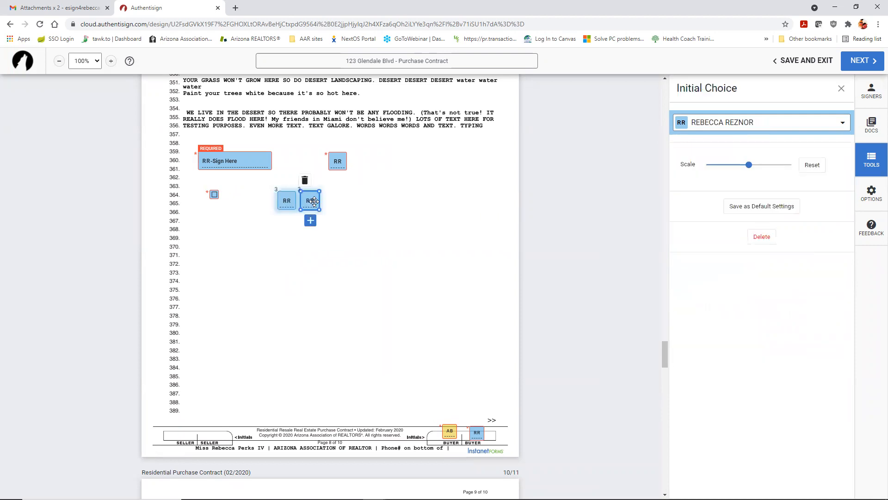
click(311, 222)
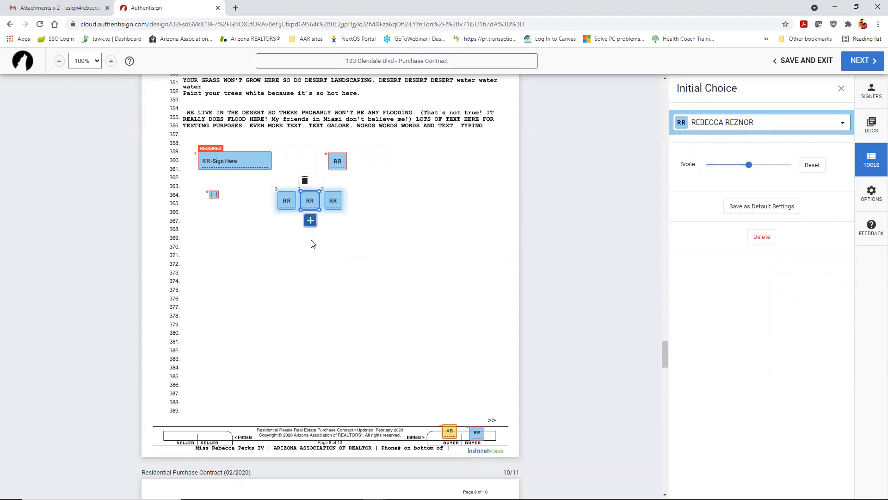
click(378, 226)
drag(330, 194, 280, 199)
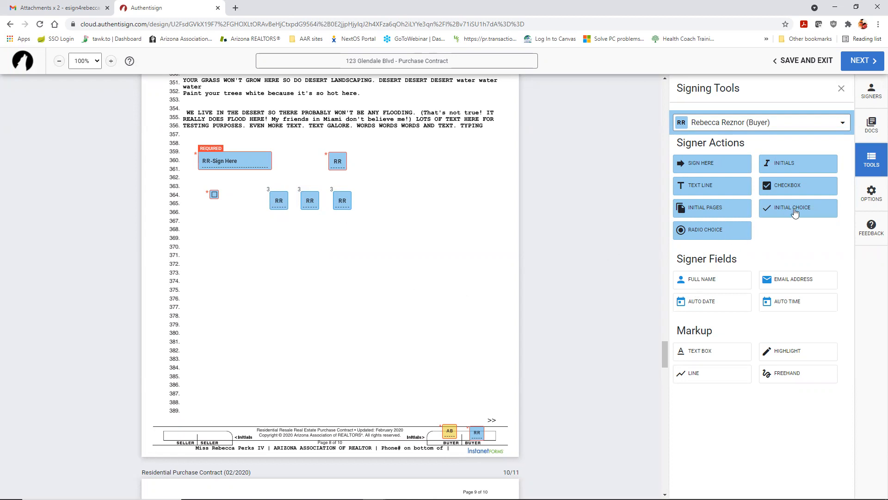
click(707, 234)
click(273, 235)
Step: Expand the second buyer's radio group to four buttons and space them evenly
click(287, 240)
click(288, 254)
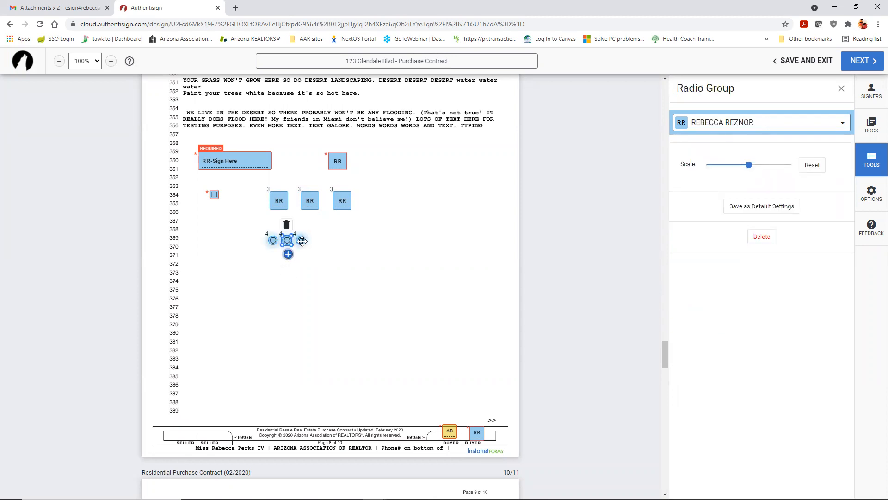
click(302, 254)
click(327, 250)
drag(315, 240, 339, 240)
drag(274, 240, 309, 240)
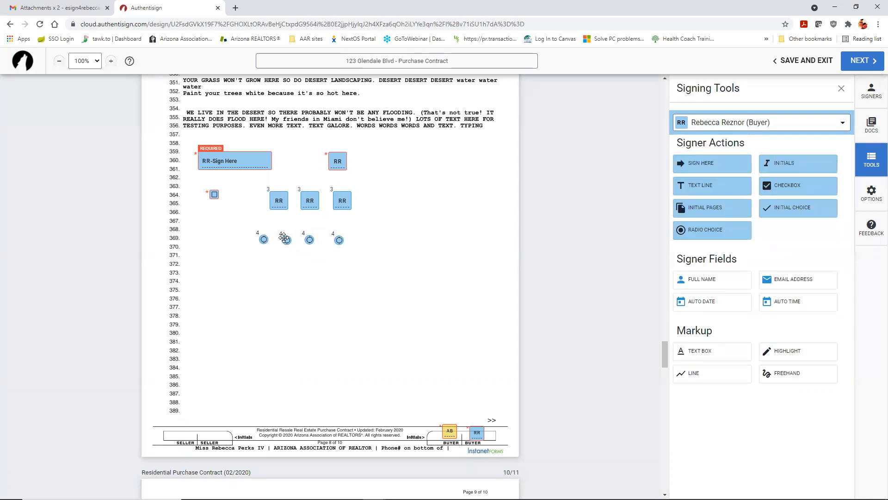
drag(338, 239, 329, 240)
Step: Add a second checkbox below the first one at line 366
drag(802, 186, 216, 217)
scroll(533, 230, down, 2)
scroll(572, 276, up, 1)
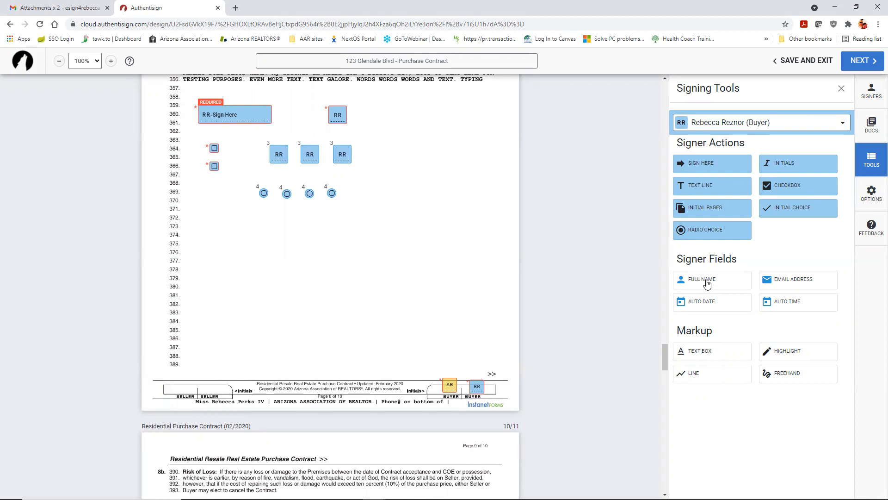
Step: Place the first buyer's signature and full-name fields, then the second buyer's full-name field, on page 8
drag(700, 163, 201, 250)
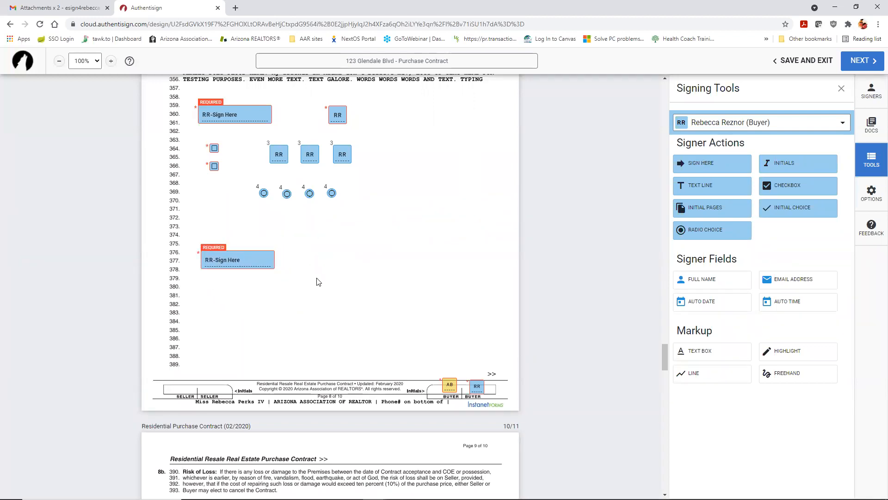
drag(705, 284, 204, 277)
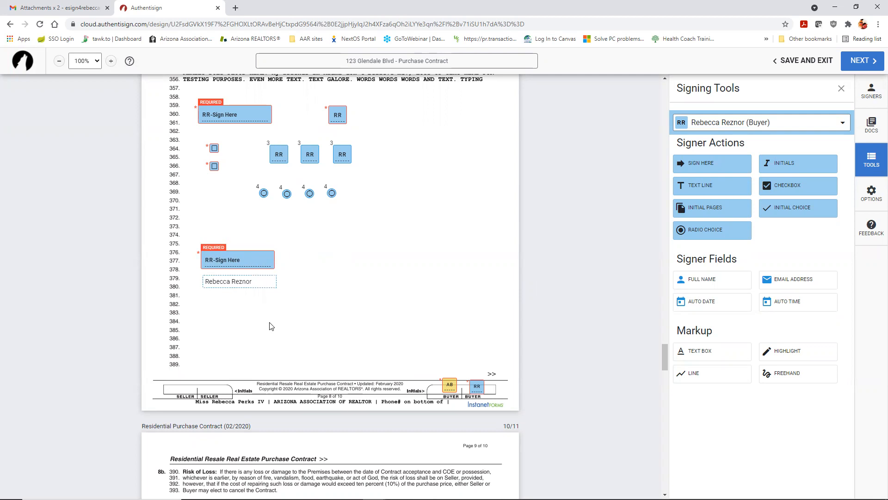
click(720, 123)
click(729, 142)
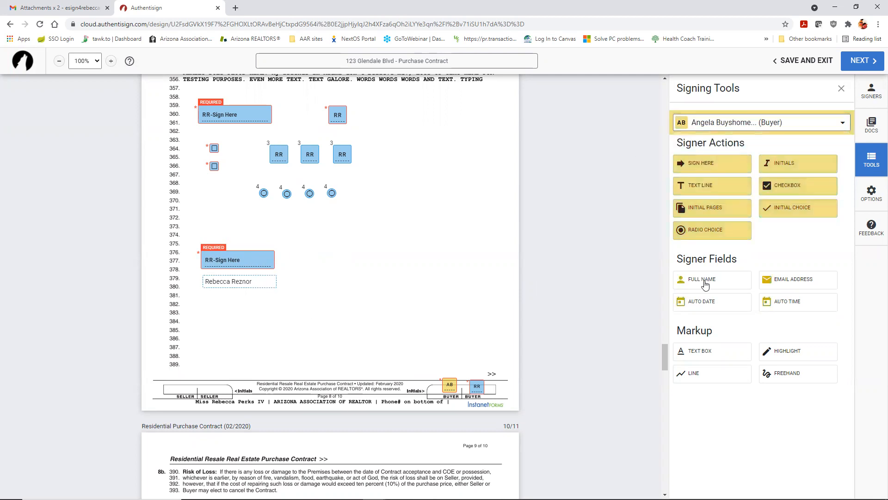
drag(706, 279, 383, 283)
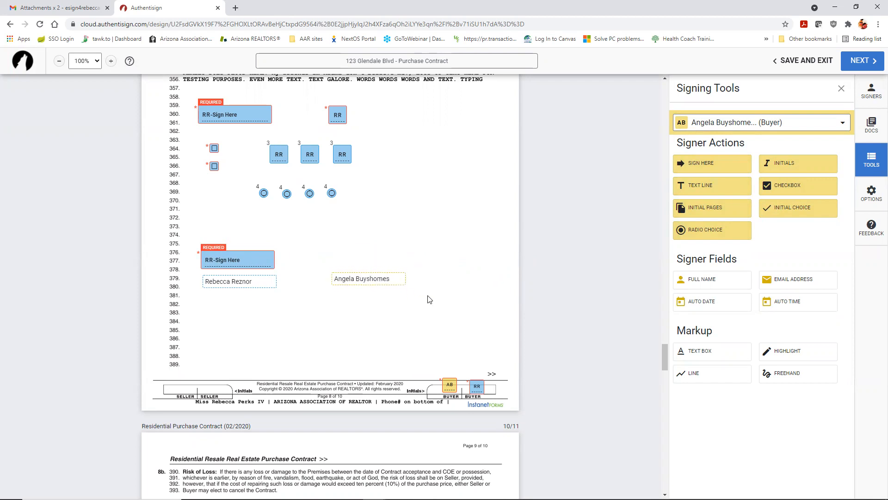
scroll(499, 290, down, 15)
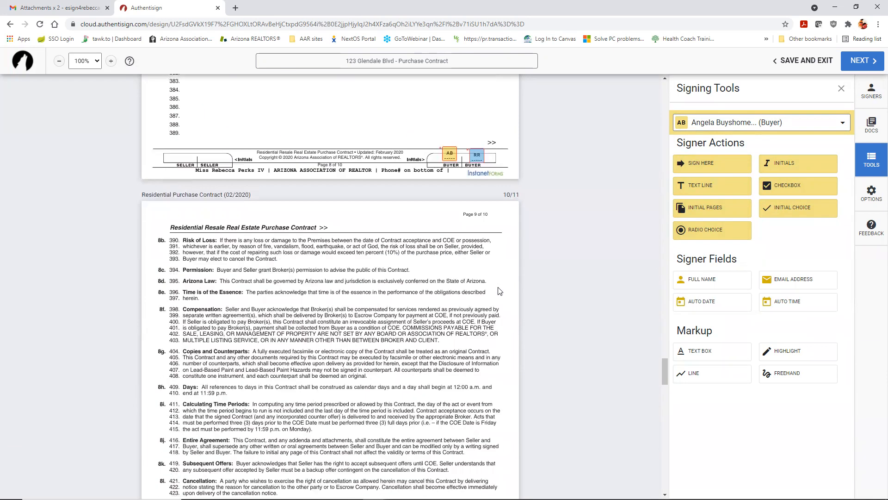
drag(702, 284, 192, 293)
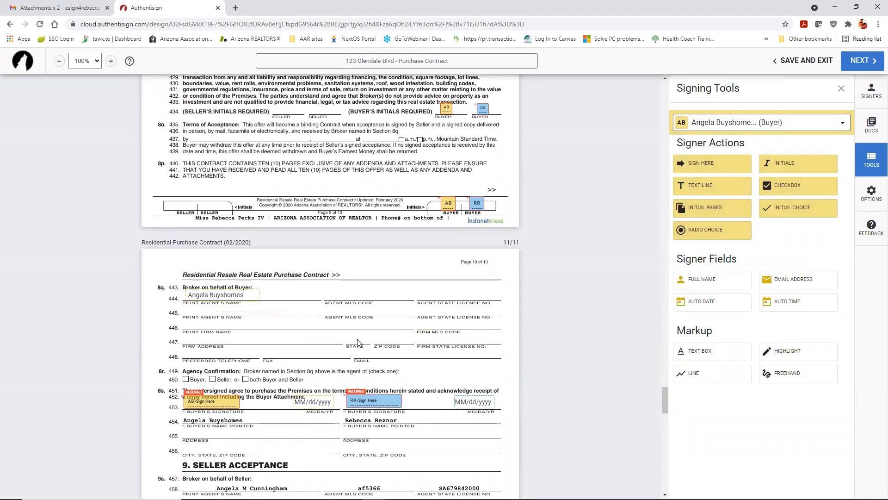
Step: Add the second buyer's e-mail field plus auto-date and auto-time fields around line 386
scroll(358, 340, up, 12)
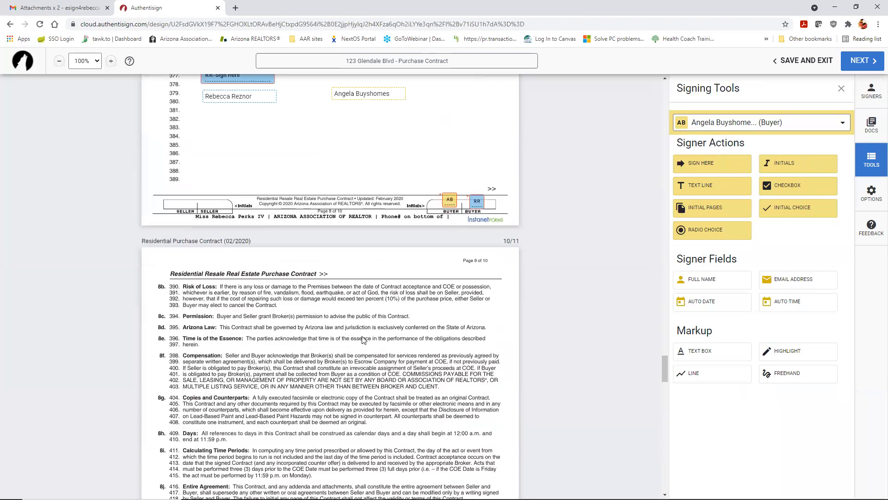
scroll(561, 258, up, 3)
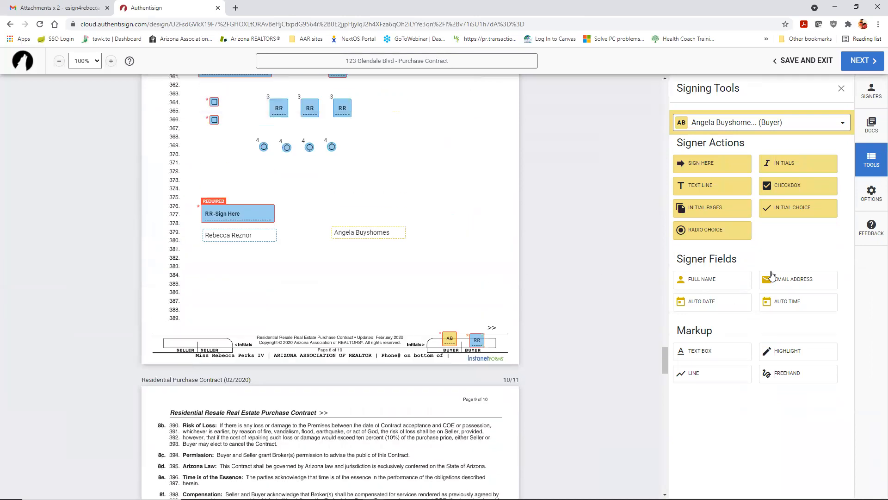
drag(762, 281, 336, 254)
drag(678, 302, 220, 291)
drag(782, 301, 282, 294)
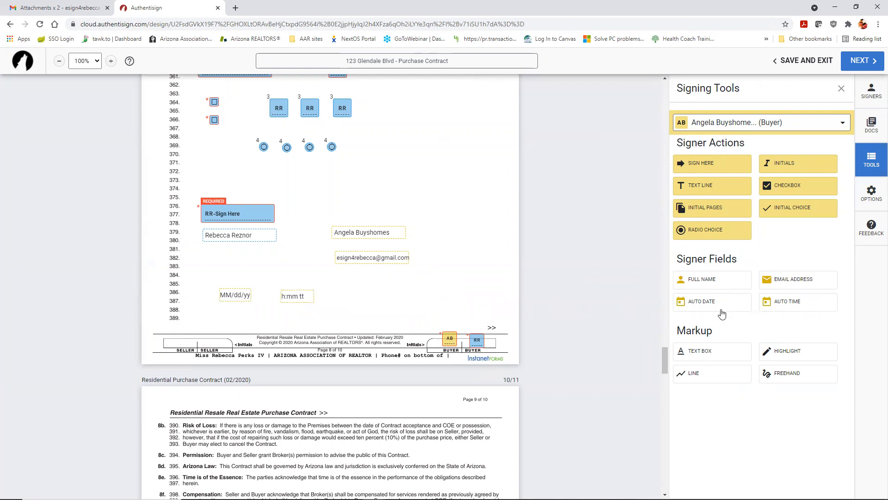
Step: Turn on date and time stamps for the first buyer's signature field at line 377, then nudge the time stamp
click(248, 213)
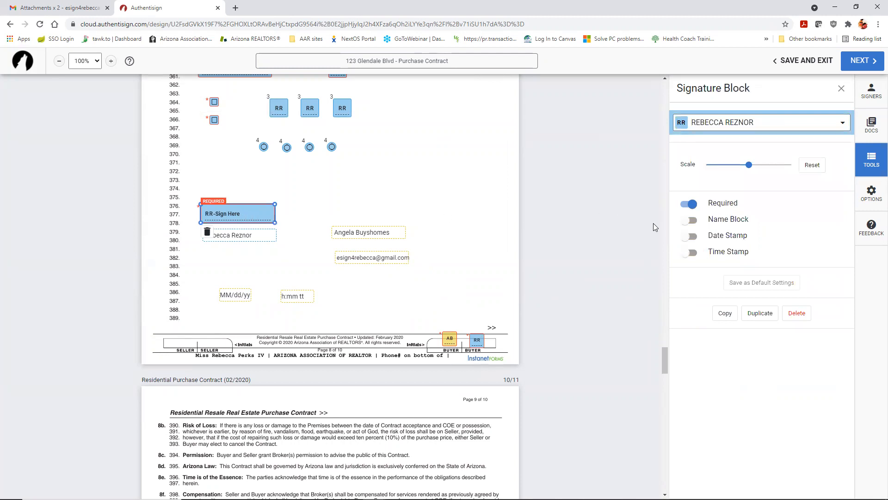
click(689, 236)
click(691, 252)
click(840, 89)
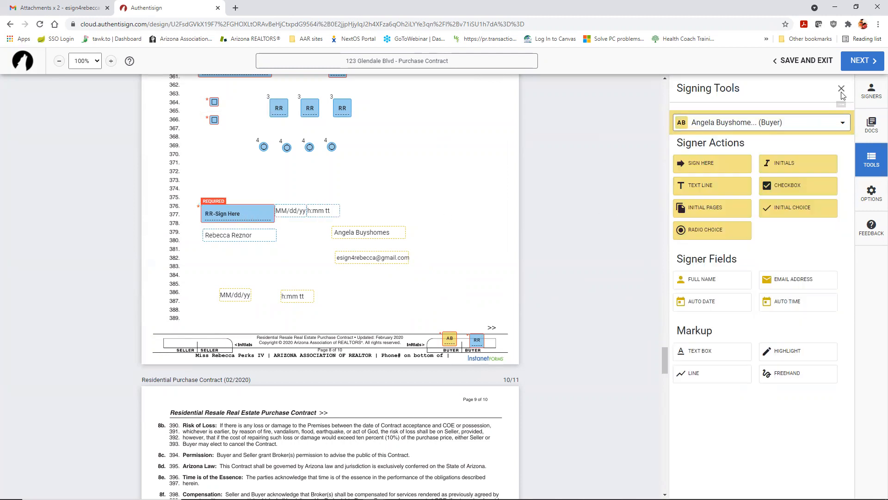
mouse_move(317, 209)
mouse_down()
mouse_move(339, 211)
mouse_move(303, 212)
mouse_up()
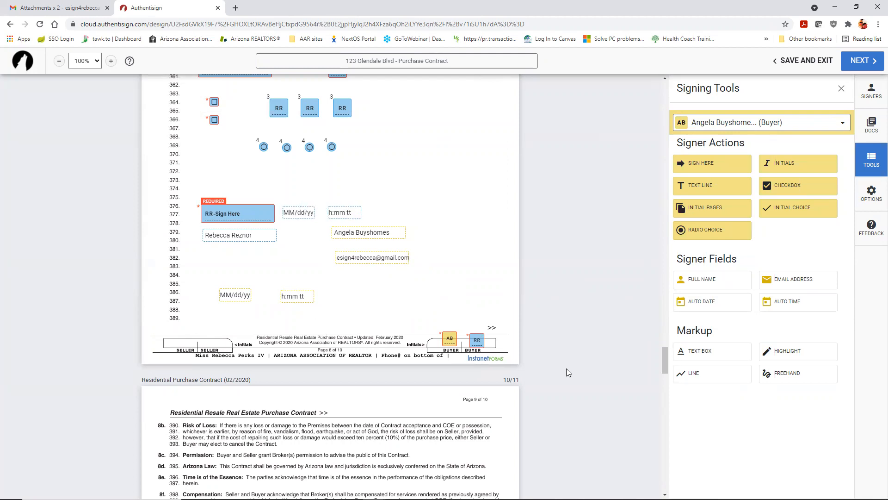
scroll(563, 378, up, 2)
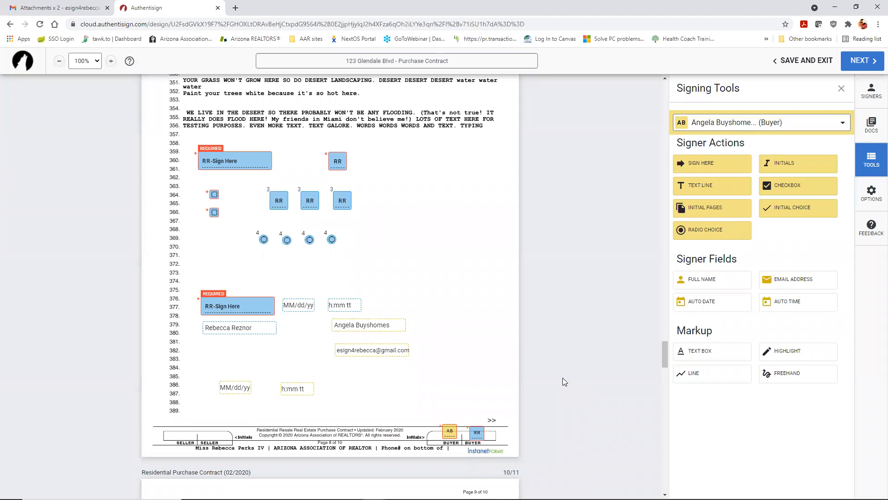
Step: Place a widened text box near line 389 reading 'ENTER AGENT TEXT HERE BLAH BLAH BLAH TYPING'
scroll(463, 313, down, 6)
scroll(463, 313, down, 10)
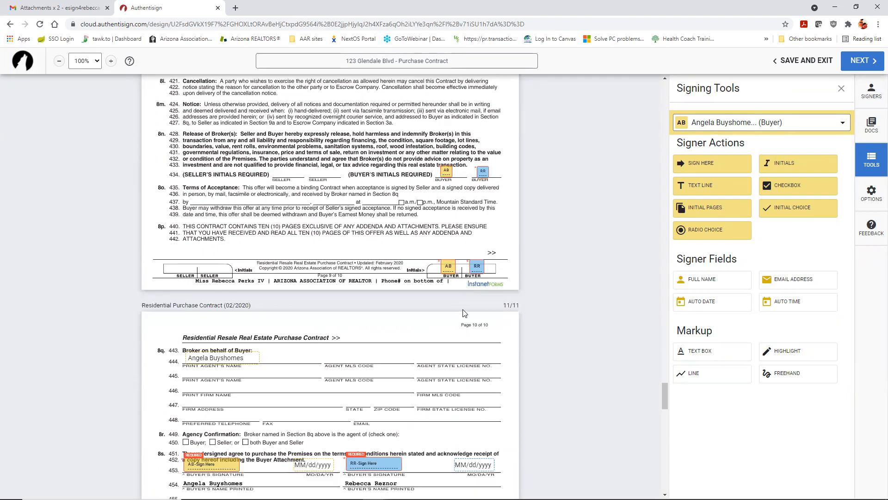
click(707, 351)
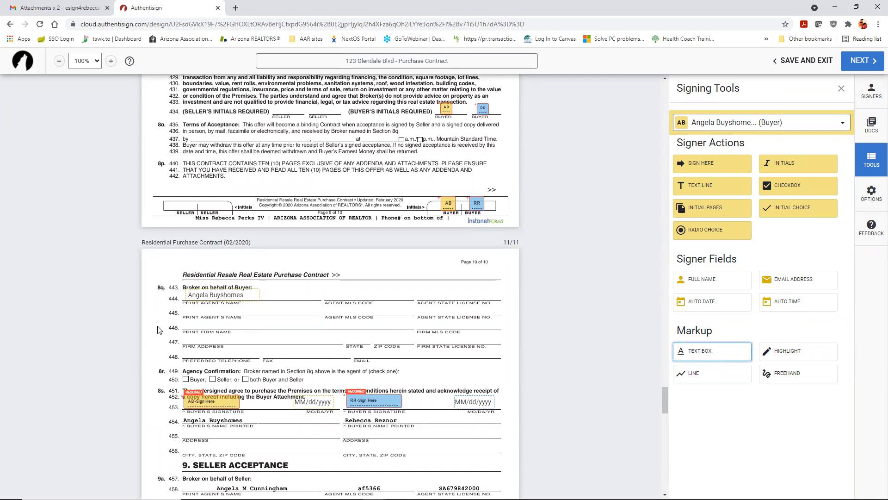
scroll(252, 312, up, 12)
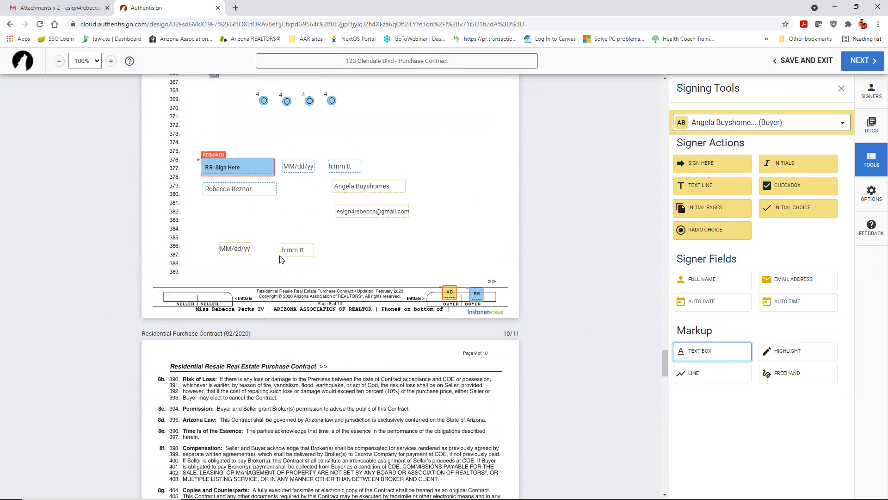
click(218, 271)
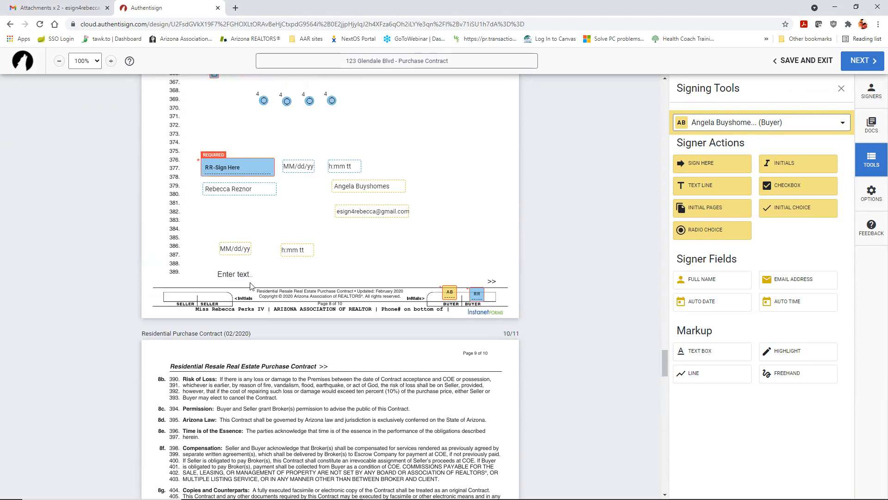
click(238, 274)
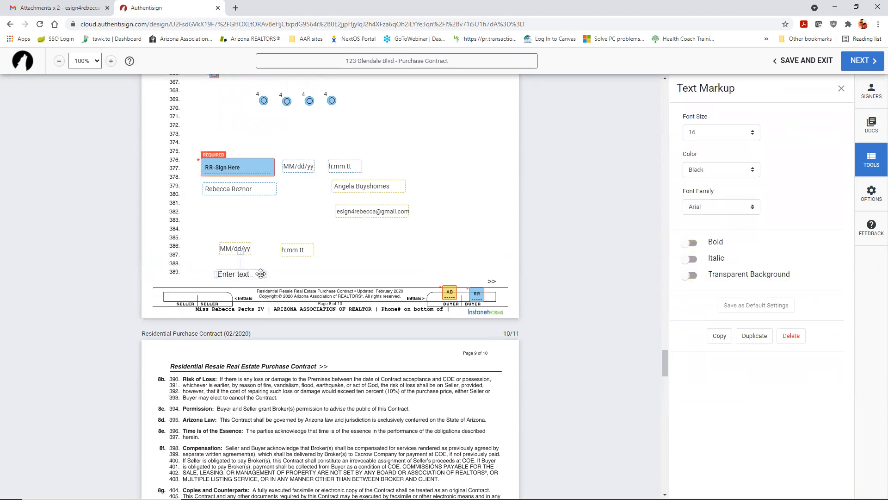
drag(261, 274, 378, 273)
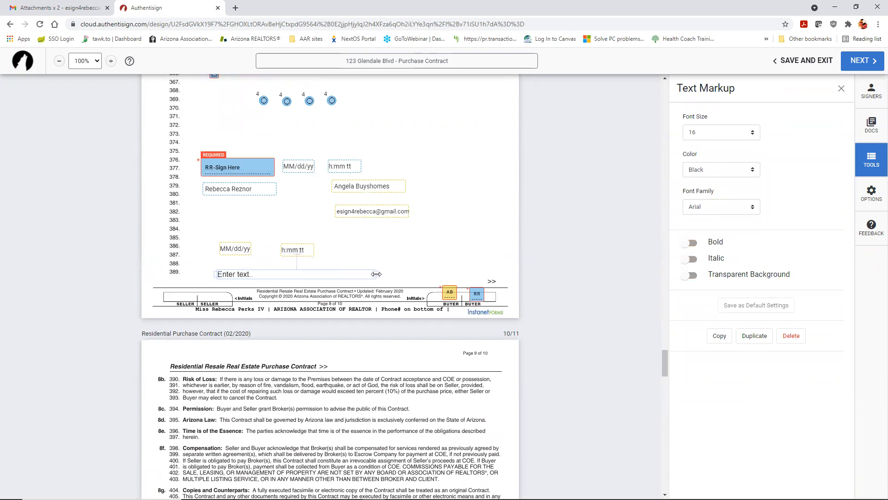
click(329, 277)
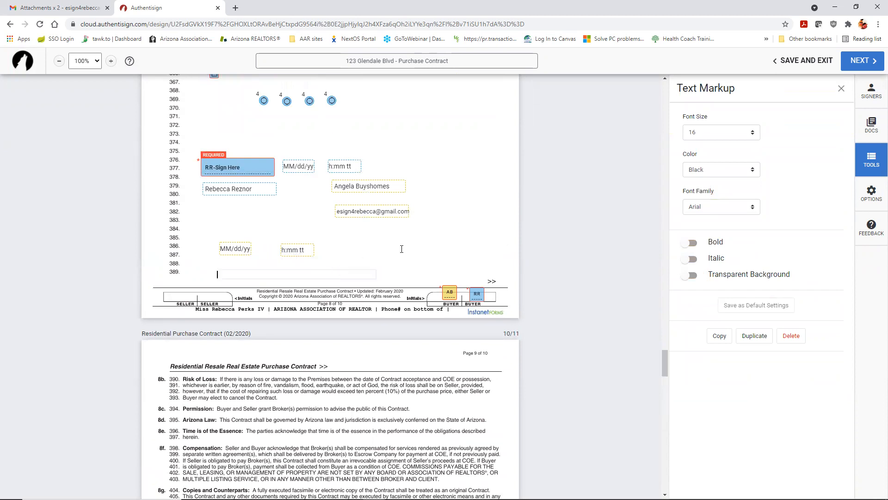
text(ENTER AGENT TEXT HERE BLAH)
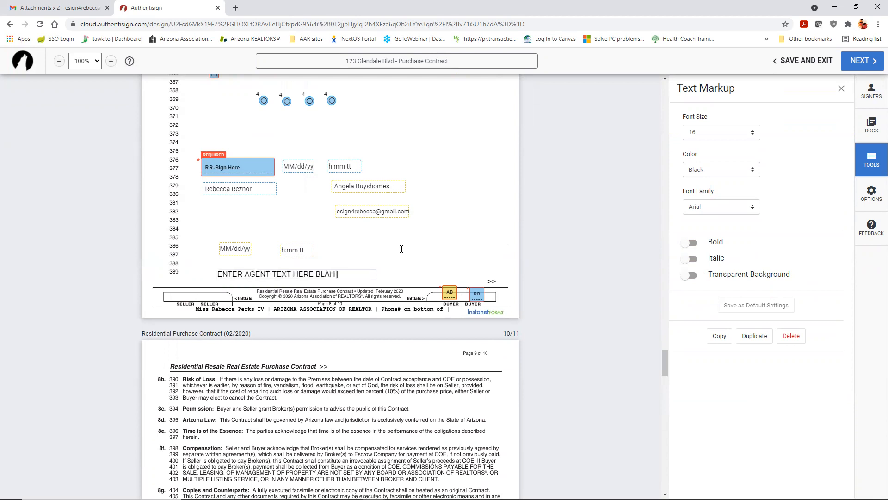
text( BLAH BLAH)
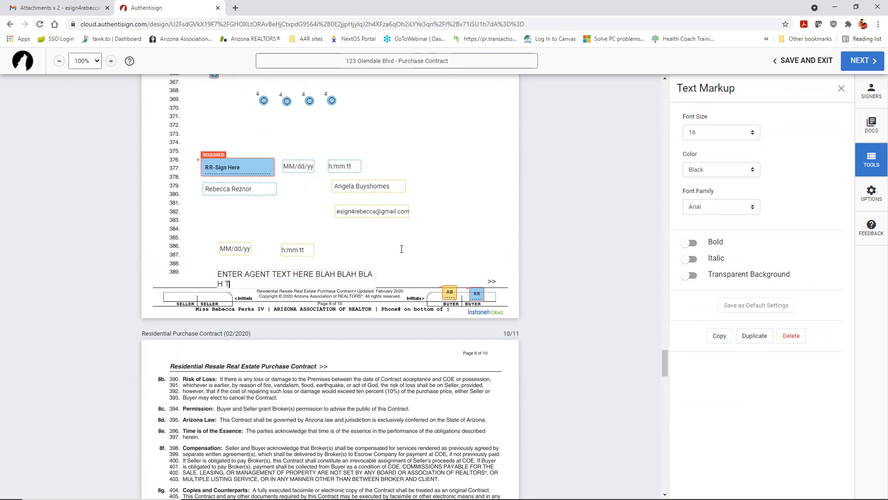
text( TYPING)
Step: Widen the agent text to fit one line and move it left along line 389
click(369, 280)
click(364, 283)
drag(300, 278, 381, 267)
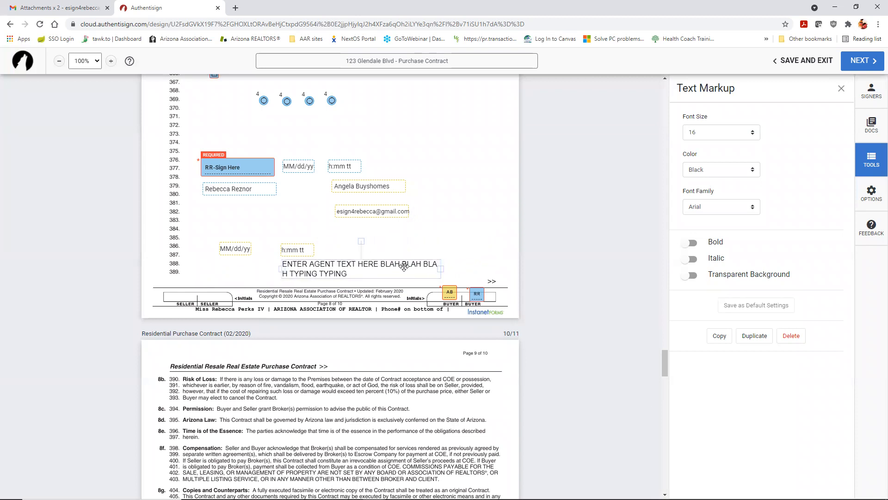
drag(443, 269, 507, 268)
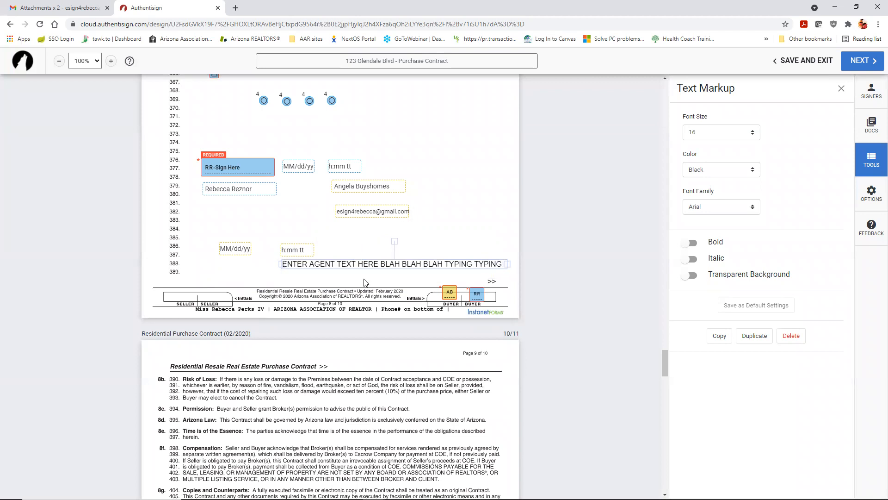
drag(364, 264, 282, 271)
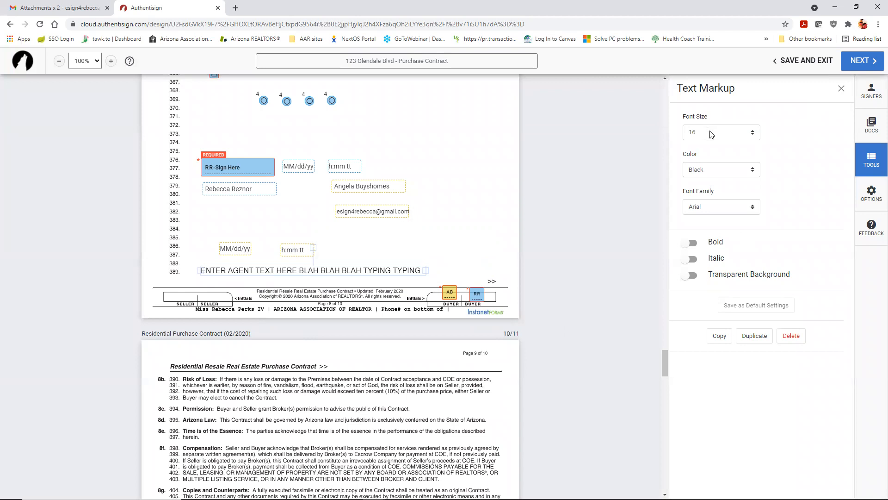
Step: Format the agent text blue at font size 20
click(740, 170)
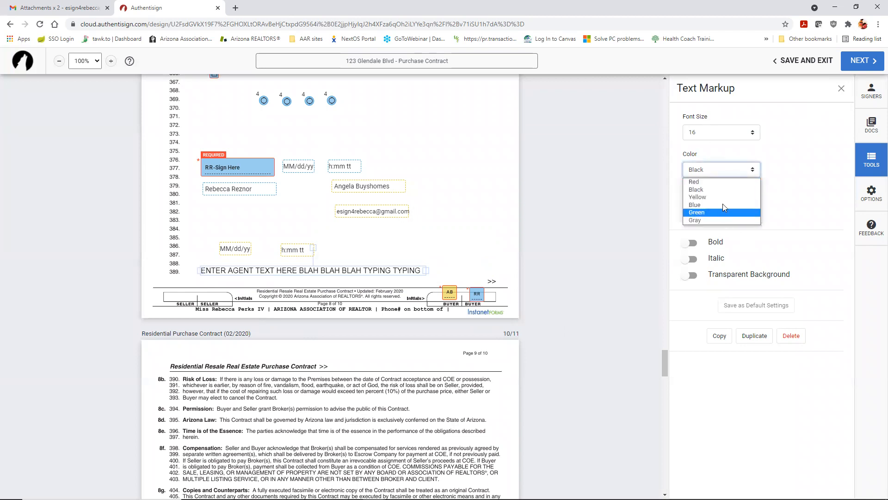
click(724, 211)
click(723, 173)
click(720, 204)
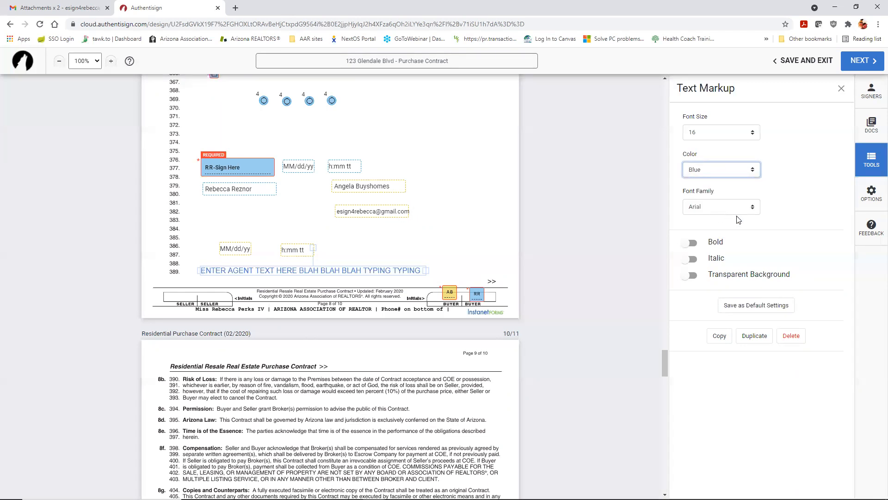
click(718, 132)
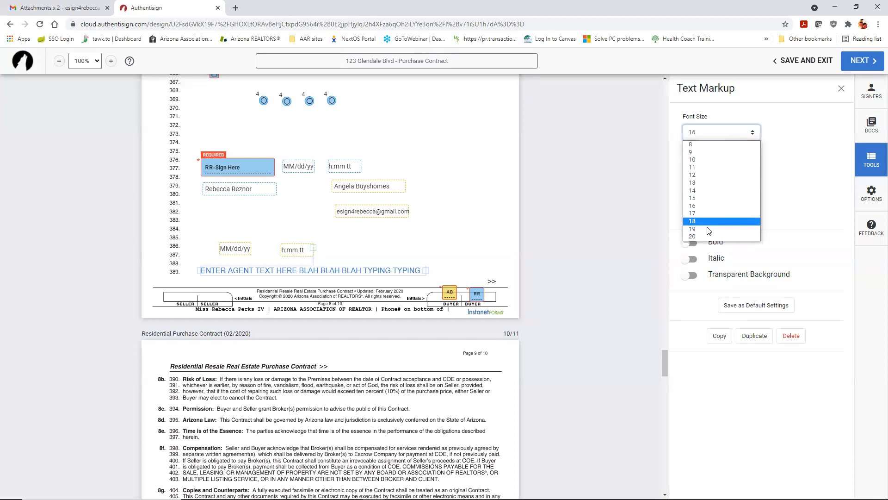
click(706, 236)
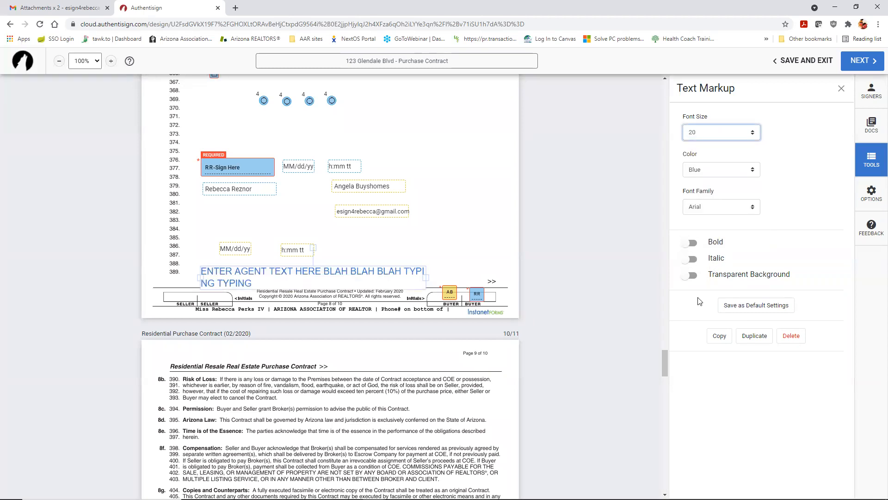
click(841, 88)
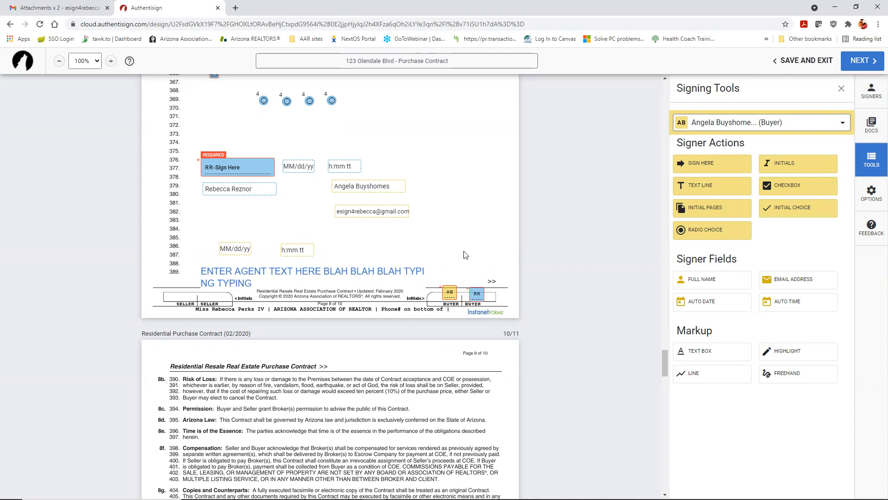
Step: Draw a red line markup through the Compensation paragraph (section 8f) on page 9
scroll(466, 252, down, 8)
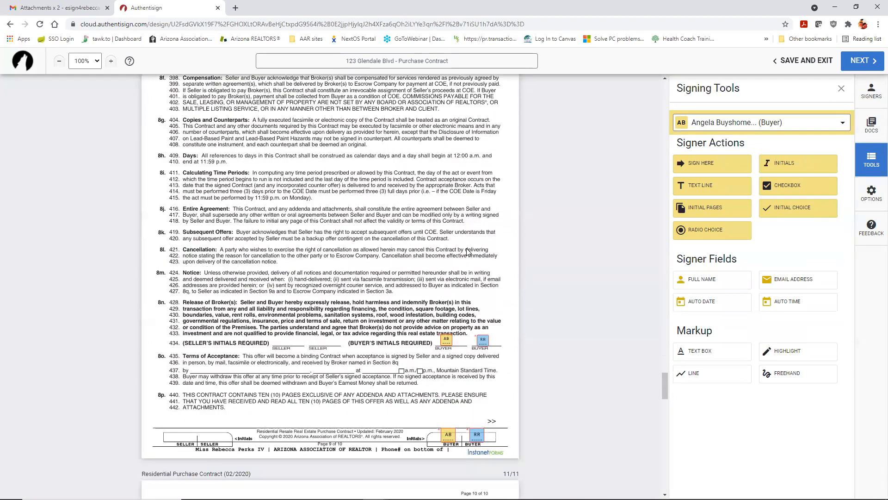
scroll(467, 252, down, 1)
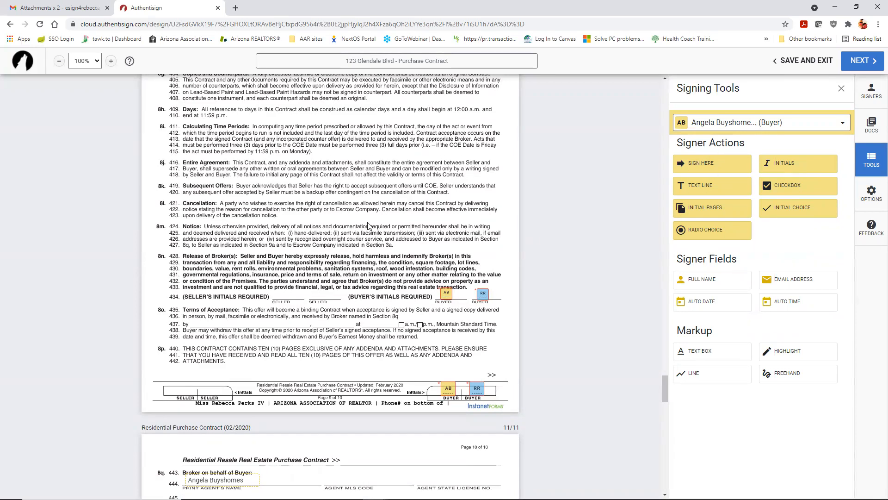
scroll(369, 226, up, 7)
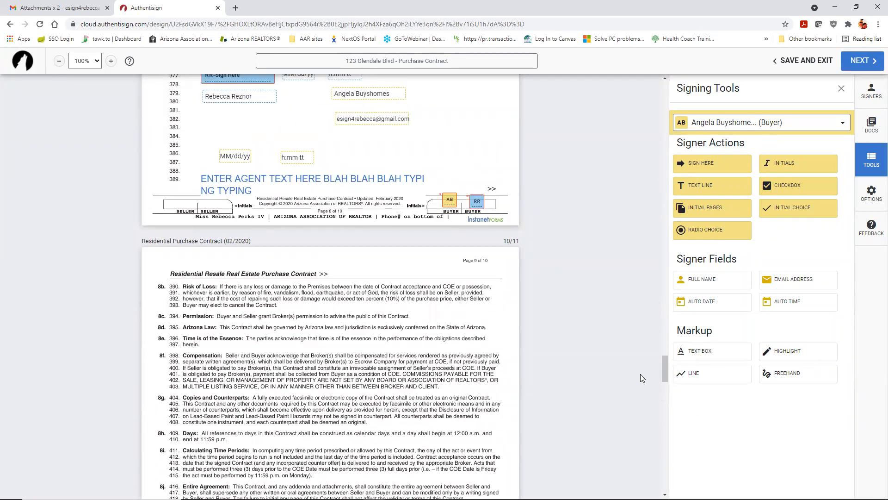
click(709, 378)
mouse_move(183, 391)
mouse_down()
mouse_move(222, 385)
mouse_move(323, 341)
mouse_move(460, 344)
mouse_move(479, 392)
mouse_move(501, 349)
mouse_up()
scroll(485, 357, down, 1)
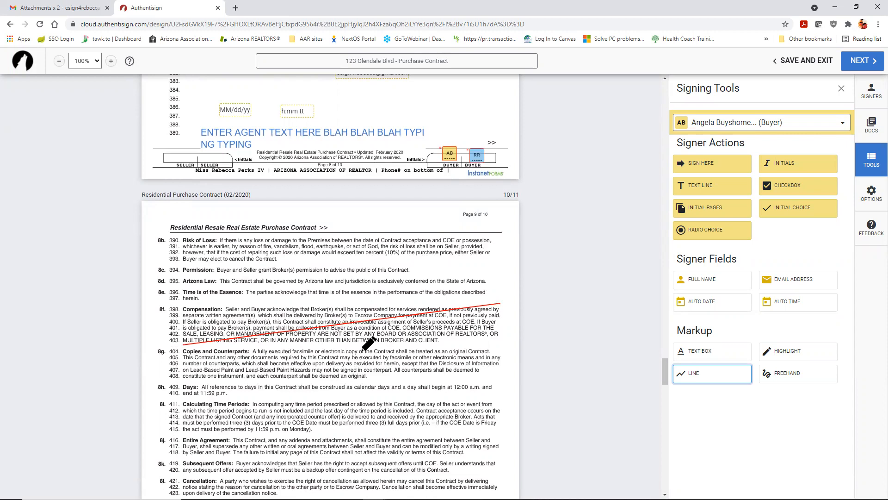
scroll(368, 342, up, 6)
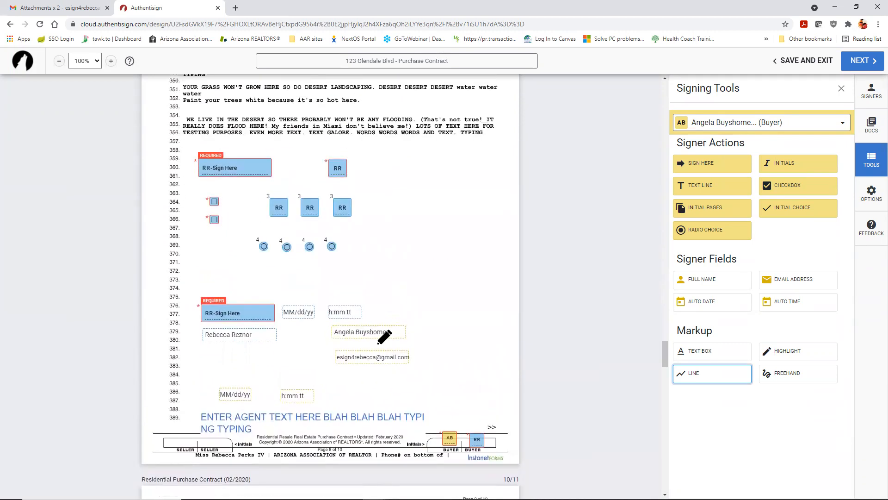
scroll(380, 342, up, 3)
scroll(378, 343, down, 1)
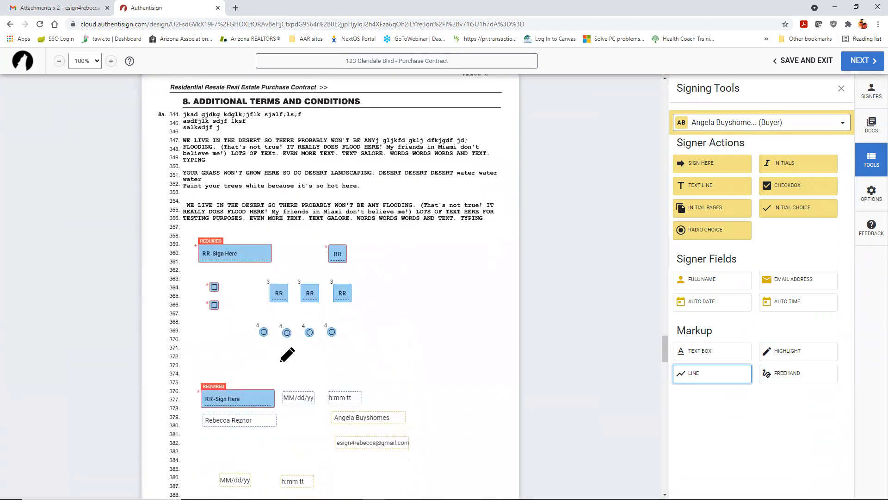
Step: Draw a test red diagonal line on page 8 and move it lower
mouse_move(186, 463)
mouse_down()
mouse_move(246, 405)
mouse_move(486, 240)
mouse_up()
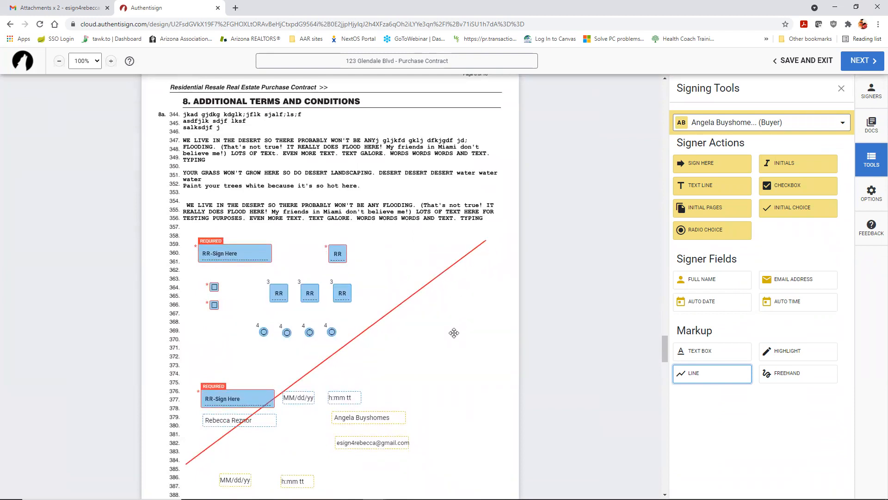
scroll(453, 333, down, 7)
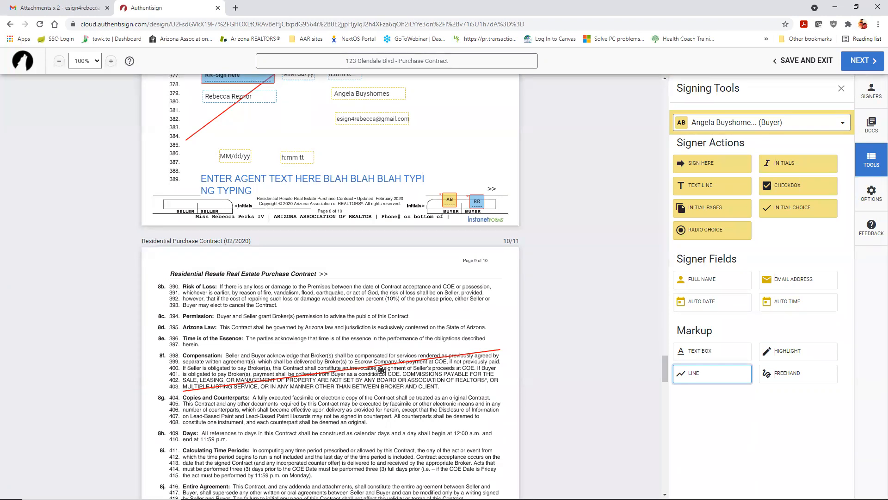
scroll(382, 357, up, 5)
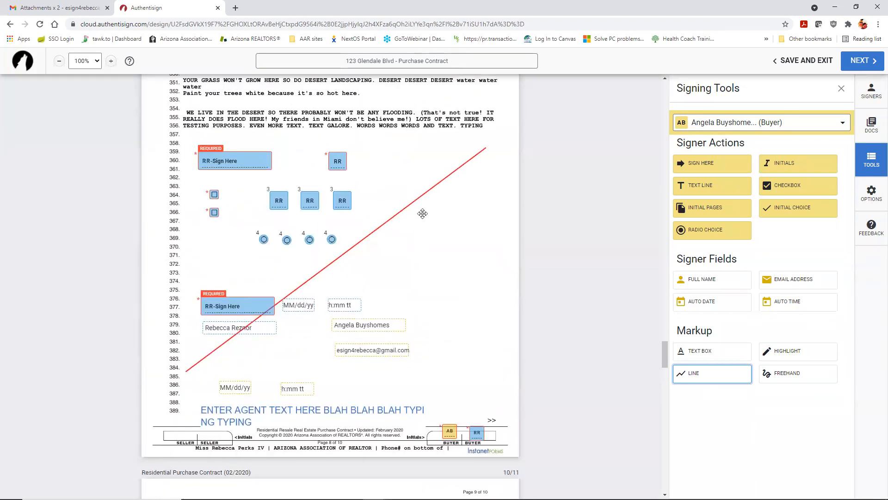
click(419, 197)
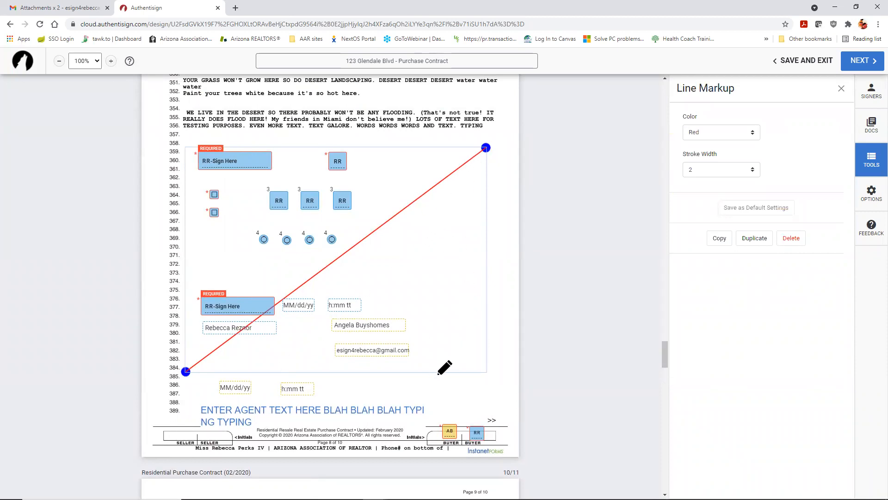
mouse_move(442, 179)
mouse_down()
mouse_move(422, 315)
mouse_move(438, 304)
mouse_move(491, 139)
mouse_move(485, 114)
mouse_move(414, 165)
mouse_move(422, 192)
mouse_move(447, 174)
mouse_up()
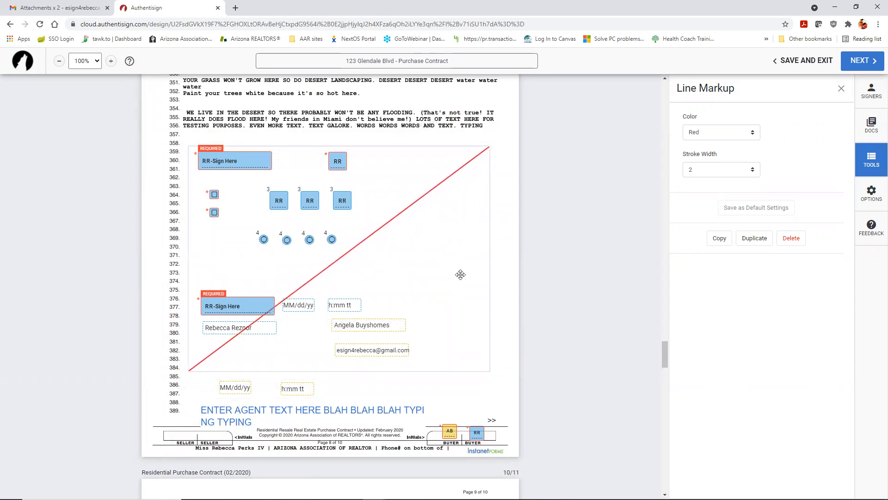
Step: Delete the strike line on page 9 and the diagonal line on page 8
scroll(457, 277, down, 1)
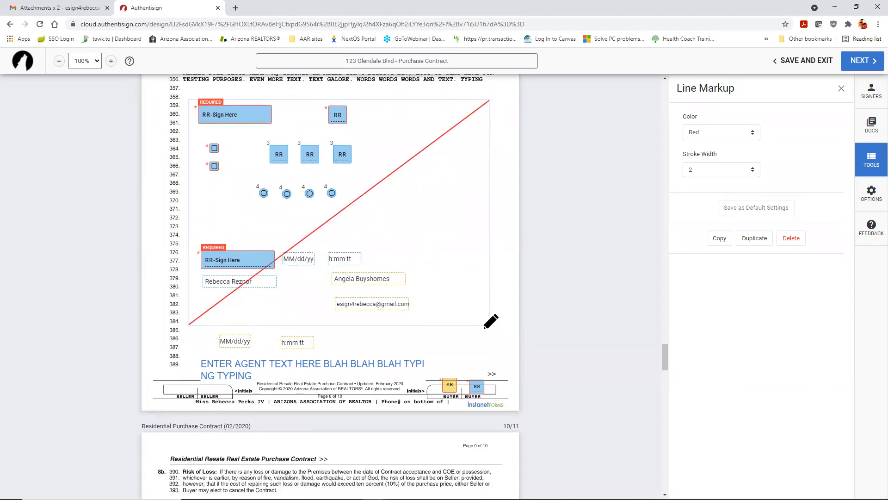
scroll(477, 318, down, 3)
scroll(482, 312, down, 2)
click(472, 307)
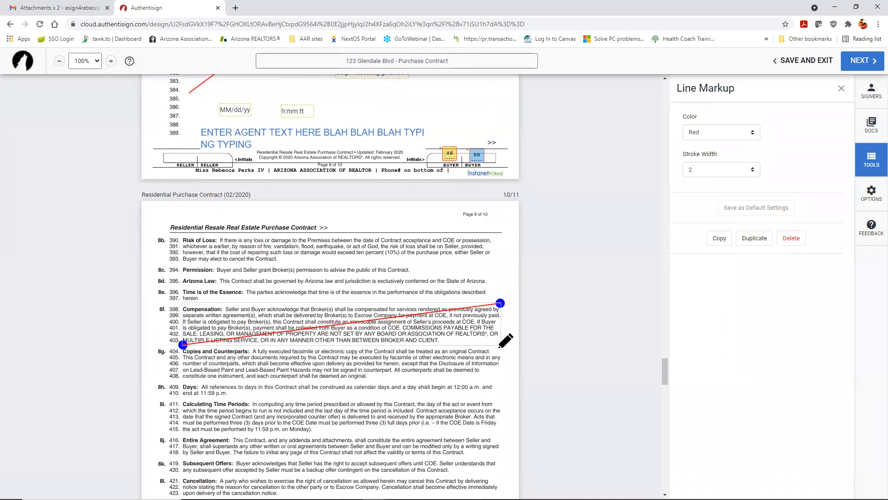
click(791, 237)
scroll(417, 269, up, 2)
scroll(417, 269, up, 6)
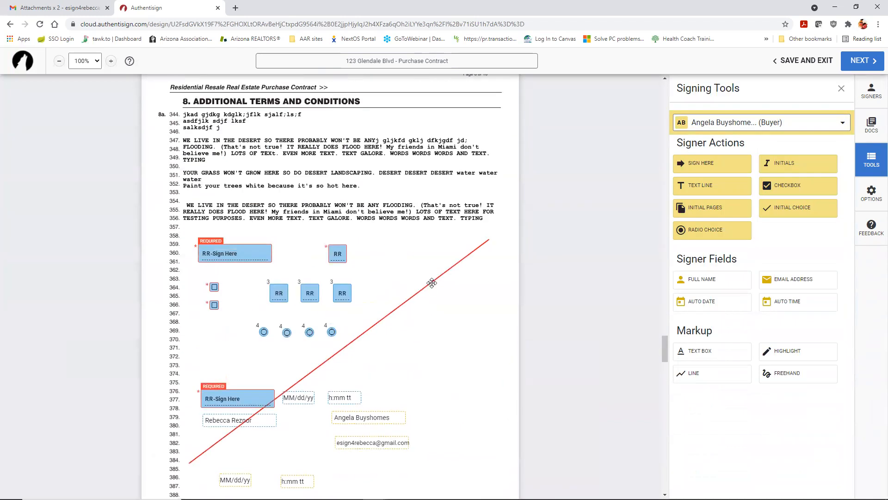
click(430, 283)
click(792, 237)
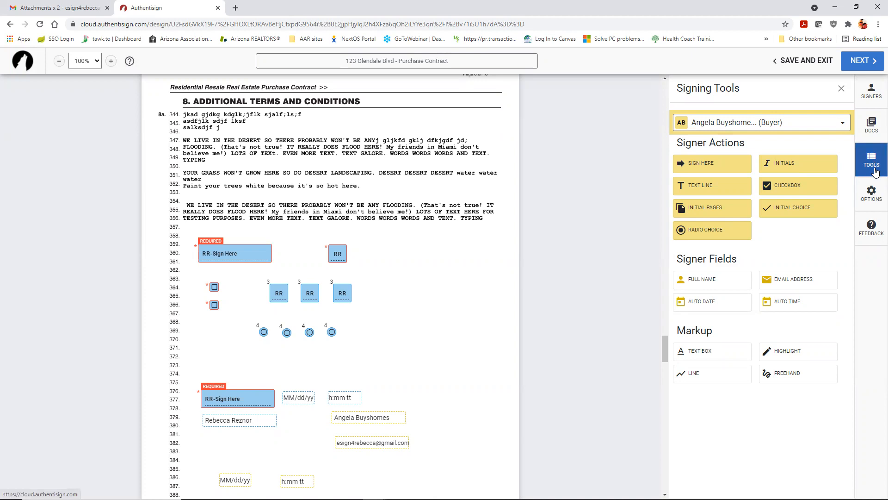
Step: Confirm in Signing Details the name reads '123 Glendale Blvd - Purchase Contract', then close Options
click(874, 195)
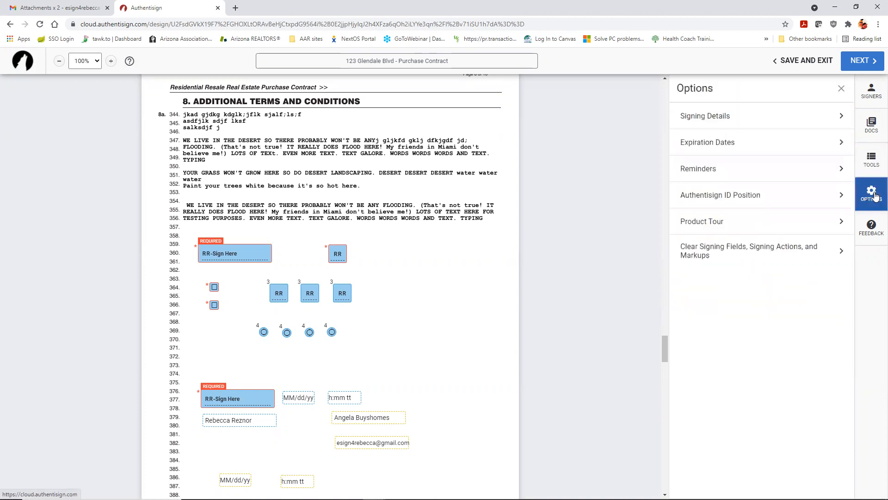
click(842, 118)
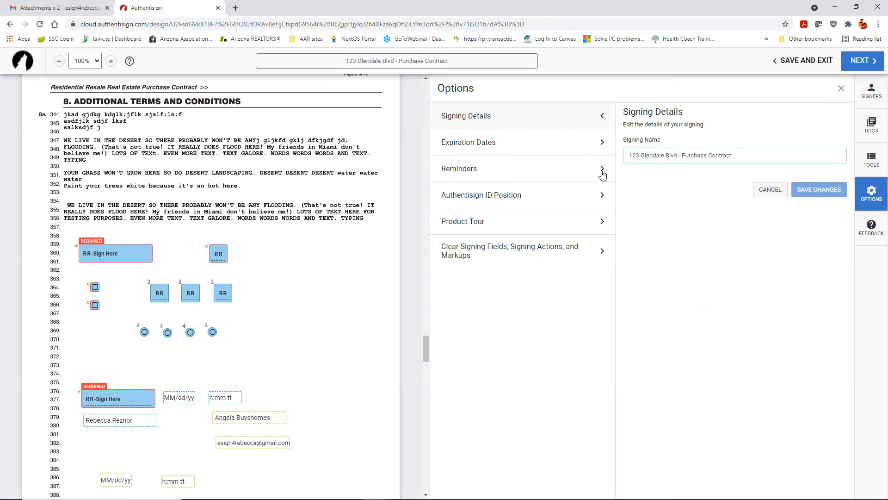
click(840, 89)
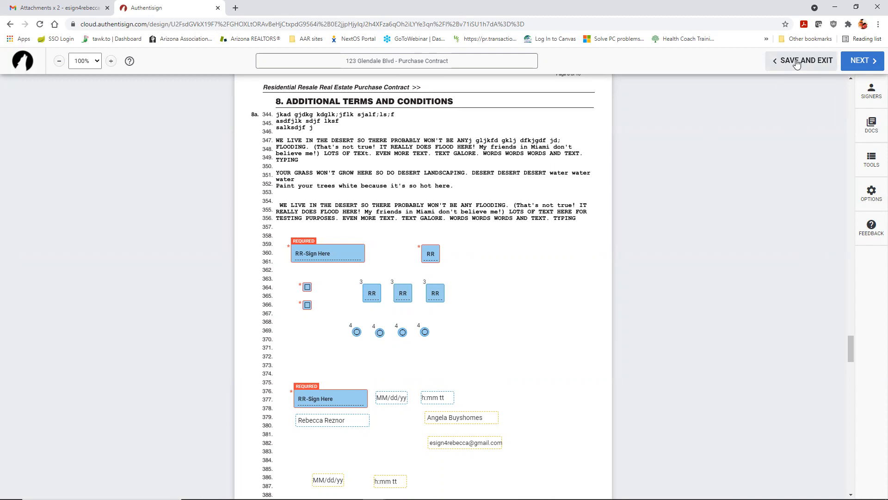
Step: Save customized invites: a hello greeting for the first buyer and a separate message for the second
click(858, 65)
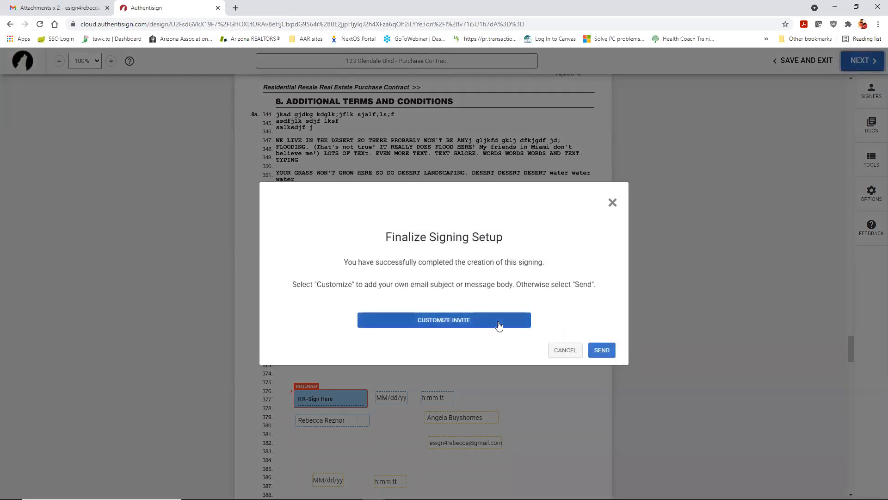
click(484, 322)
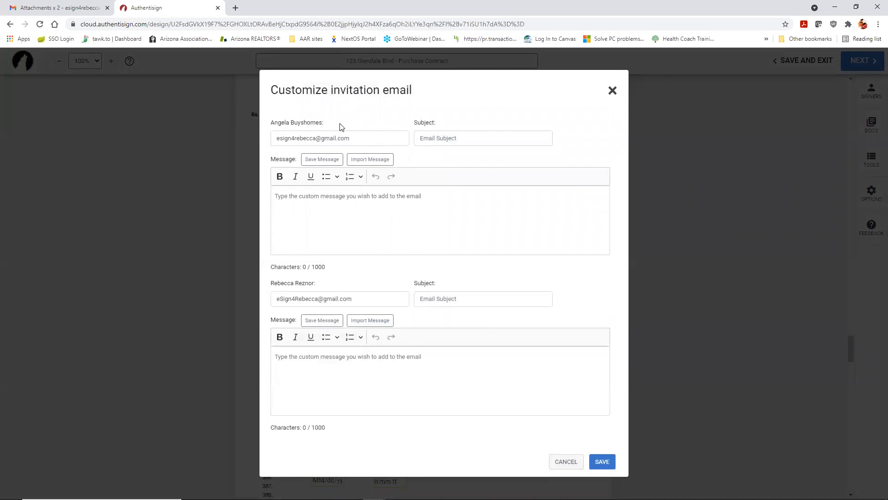
click(299, 199)
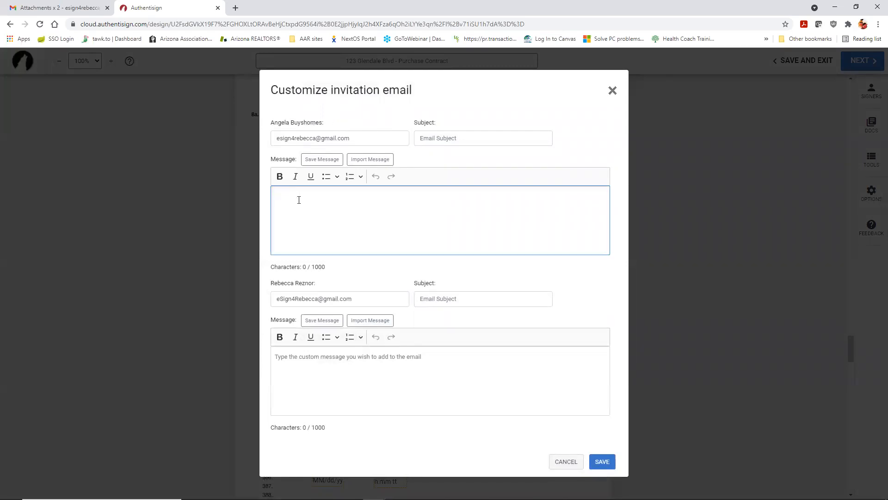
text(hEL)
key(BackSpace)
key(BackSpace)
key(BackSpace)
key(BackSpace)
text(ello to Angela)
click(307, 370)
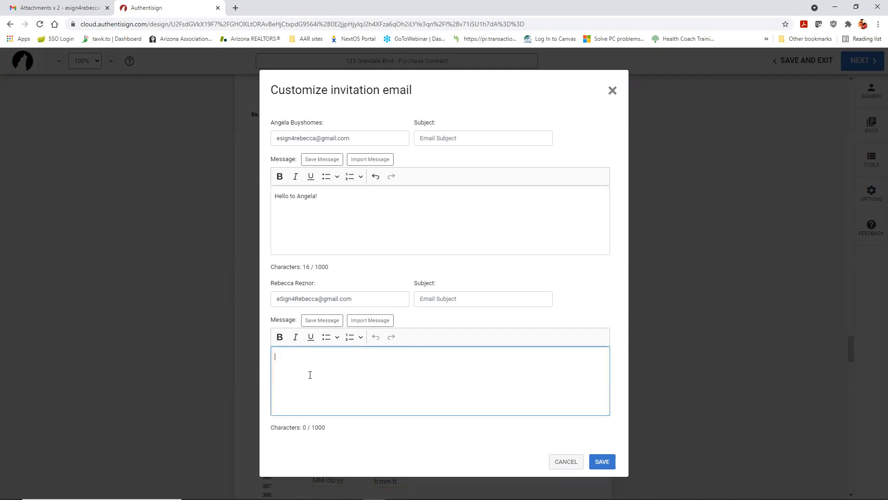
text(Separate message to Rebecca)
click(601, 461)
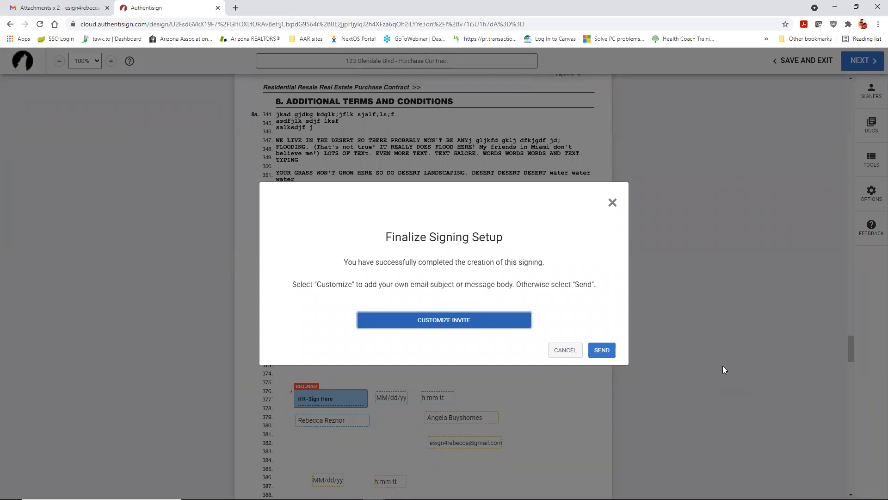
Step: Send the invitations, confirm the signing shows SENT in Classic and New lists, then open the Gmail inbox
click(603, 357)
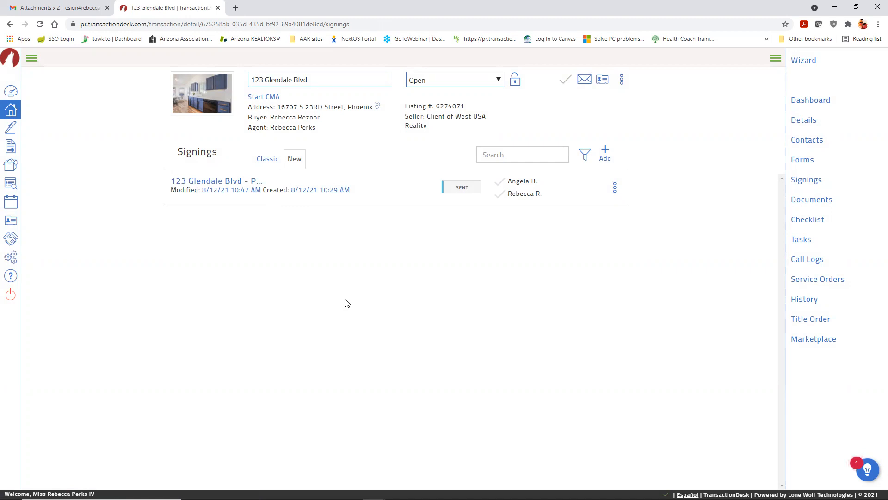
click(267, 162)
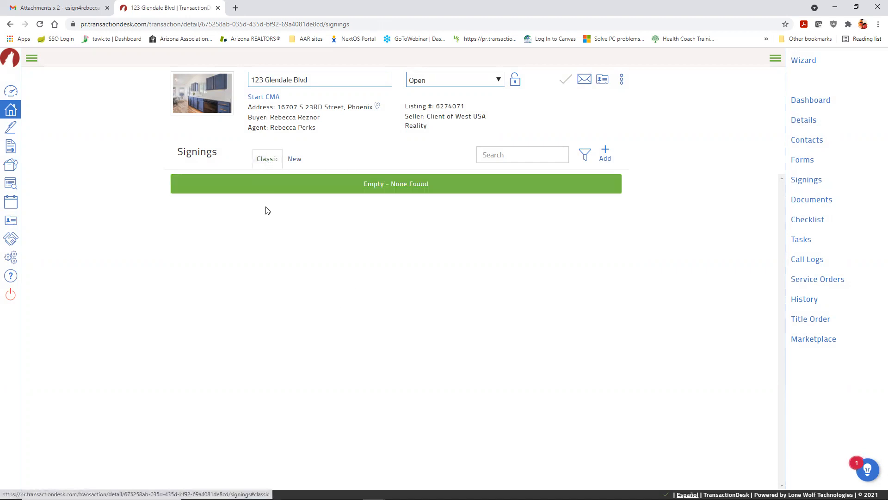
click(297, 164)
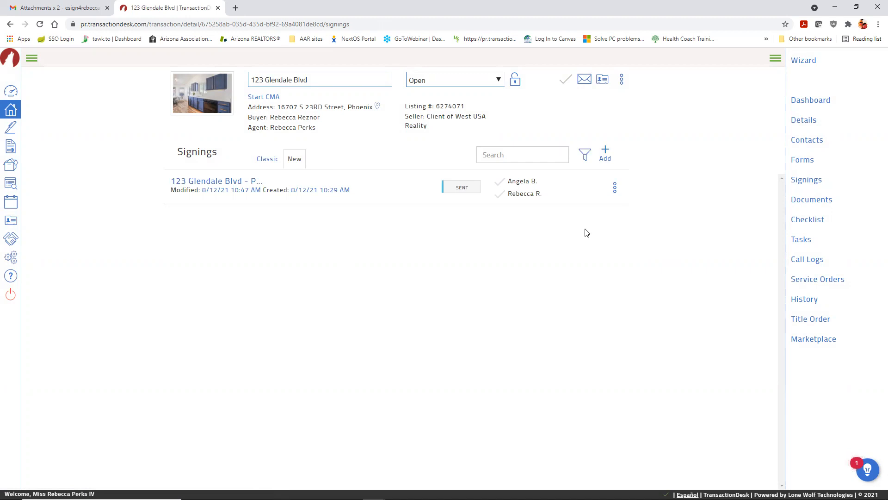
click(95, 7)
click(161, 100)
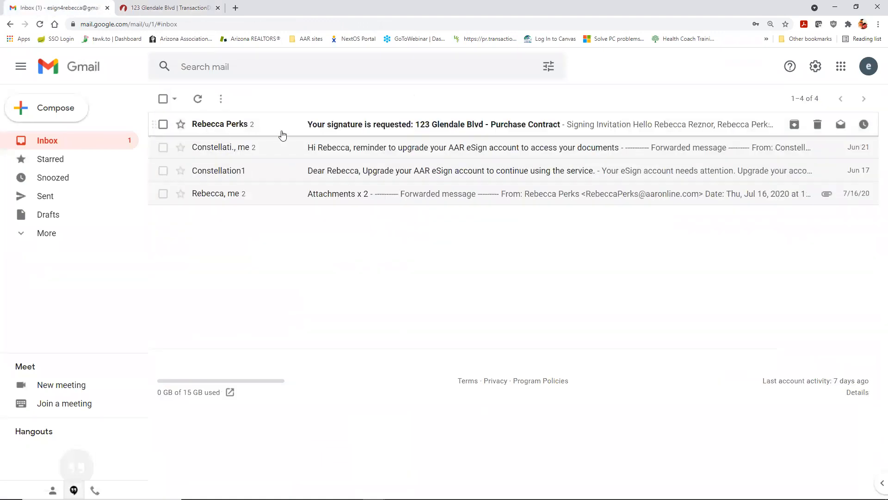
Step: Open the 'Your signature is requested' email and review both buyers' invitation messages
click(369, 127)
scroll(689, 193, down, 7)
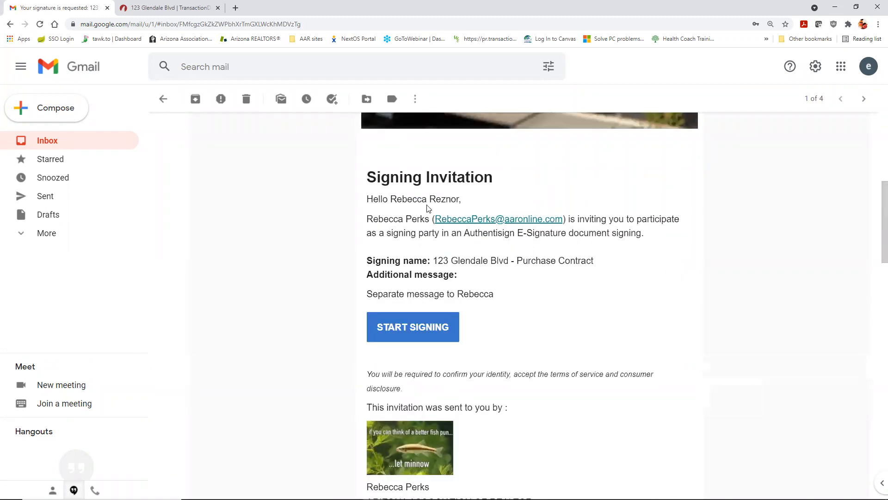
scroll(586, 281, down, 3)
scroll(587, 281, down, 15)
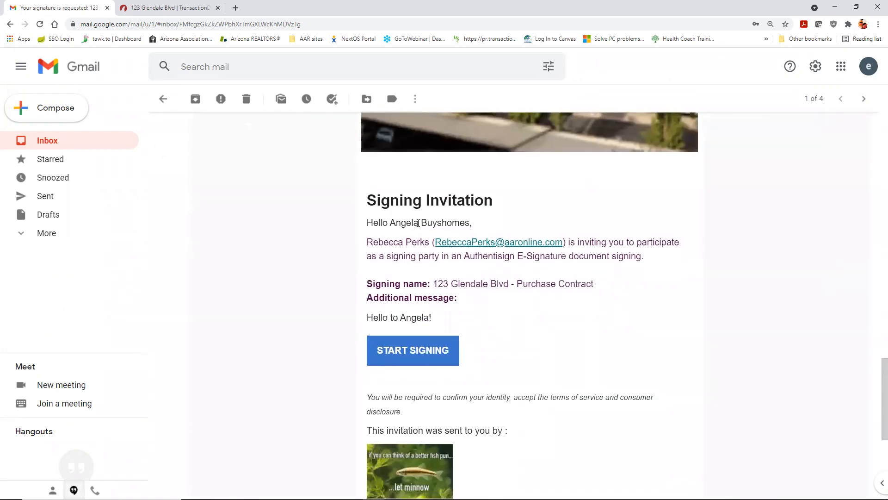
Step: Start signing the purchase contract, accept the participant acknowledgement, and begin at the first buyer initials box
click(414, 352)
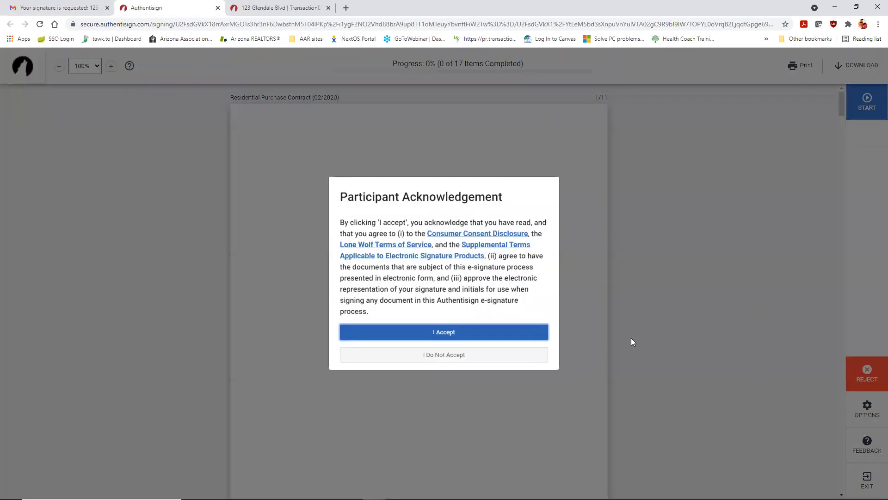
click(445, 335)
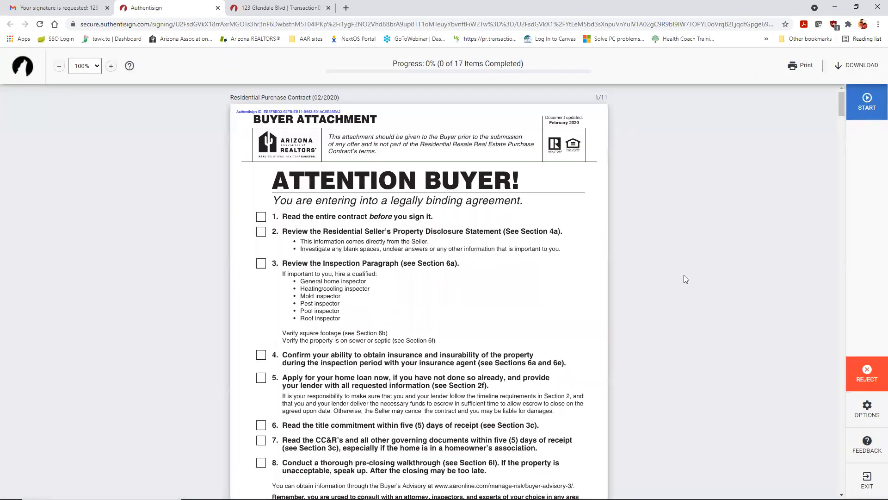
scroll(694, 268, down, 12)
scroll(694, 268, down, 7)
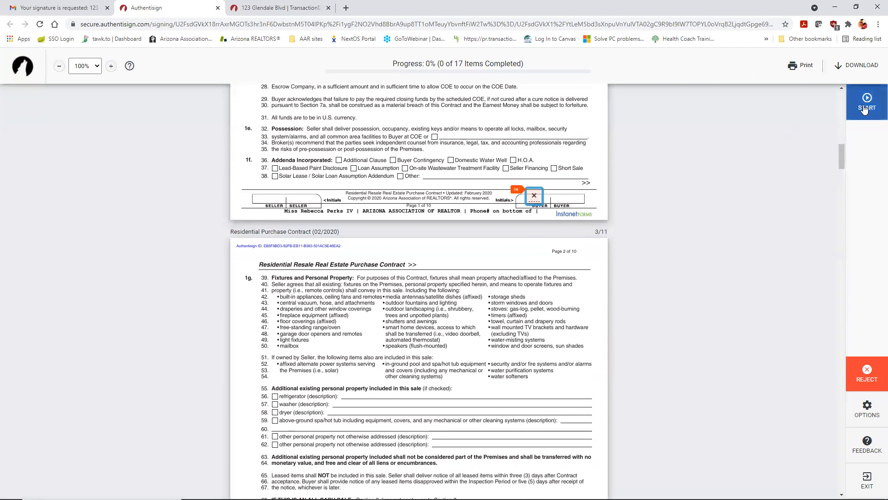
scroll(752, 220, up, 11)
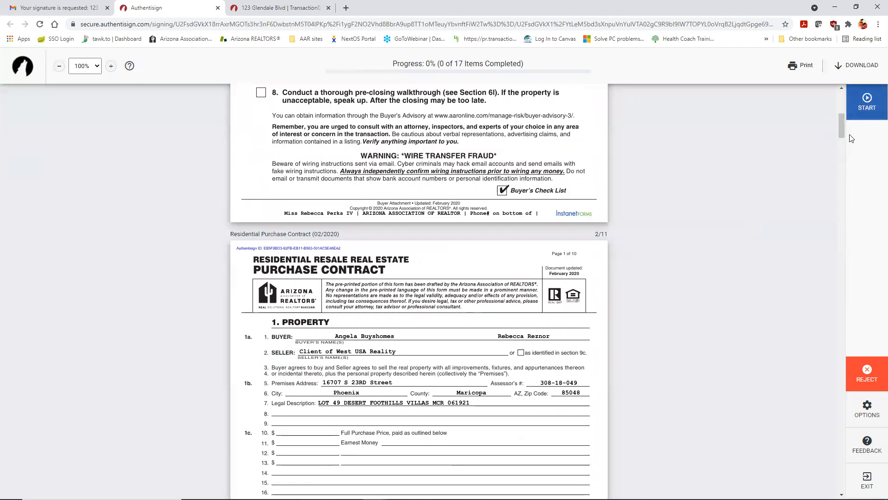
click(865, 102)
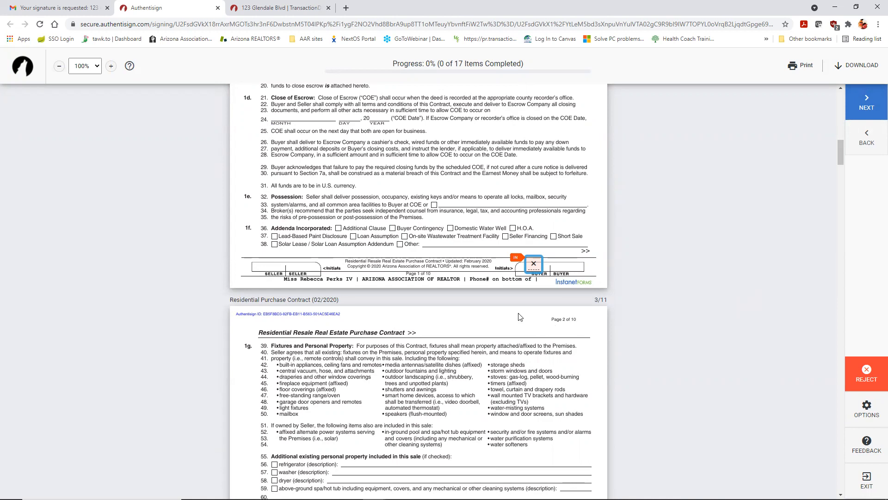
Step: Initial the buyer boxes on pages 1–5 and on lines 181, 246, 251 and 259
click(528, 270)
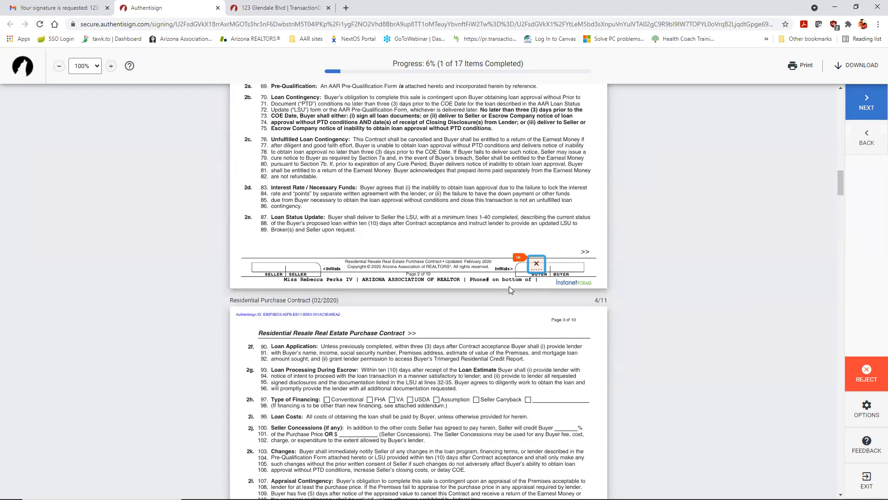
click(532, 267)
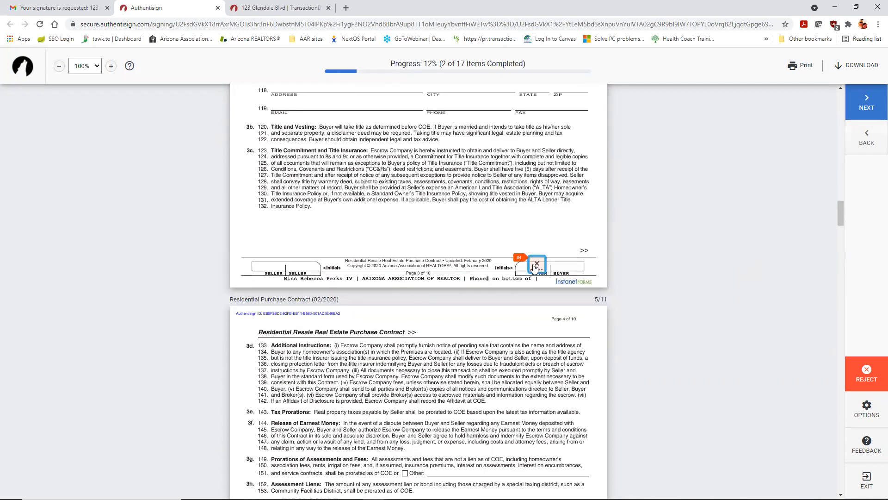
click(535, 267)
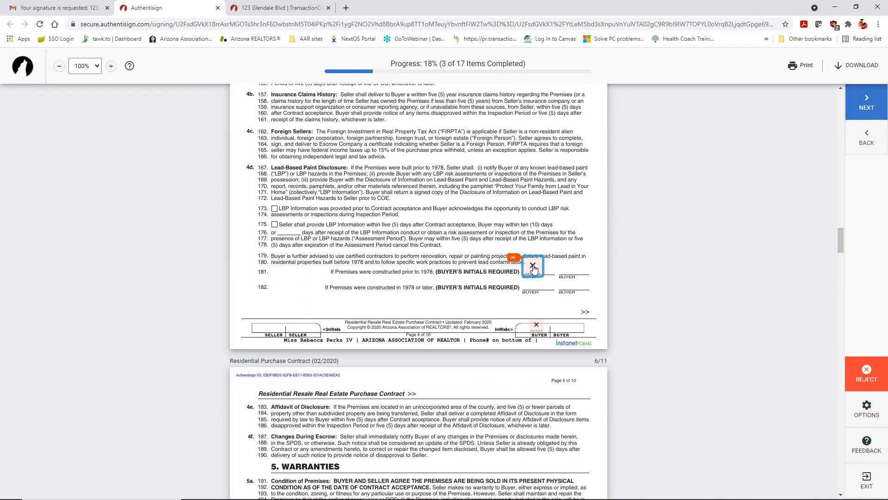
click(533, 267)
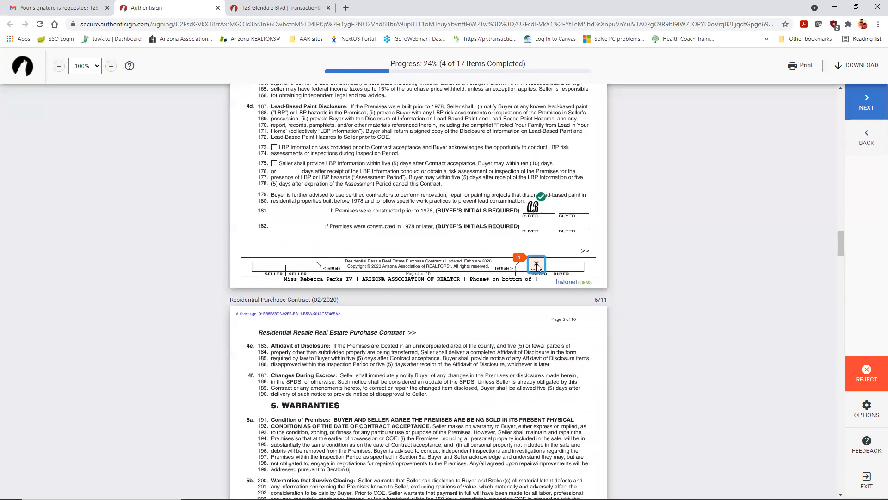
click(537, 267)
click(536, 267)
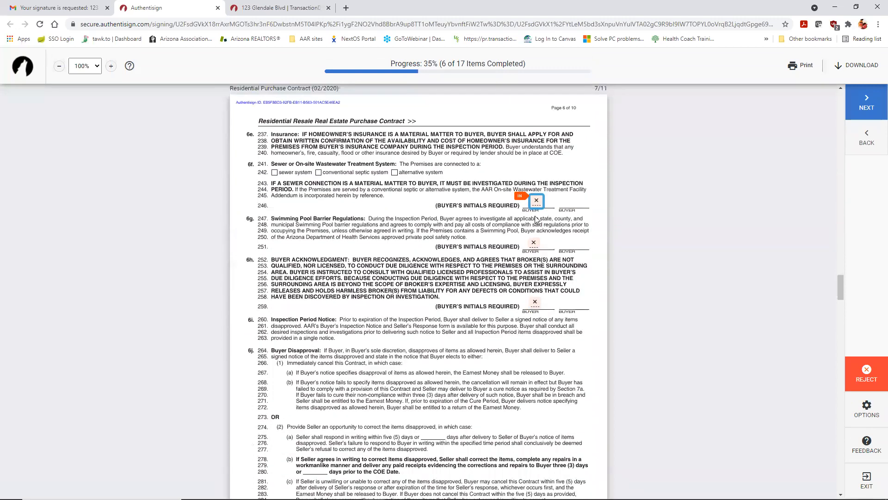
click(536, 202)
click(533, 243)
click(535, 262)
Step: Initial the buyer boxes on line 297 and page 7's footer, reaching 11 of 17
scroll(487, 210, up, 15)
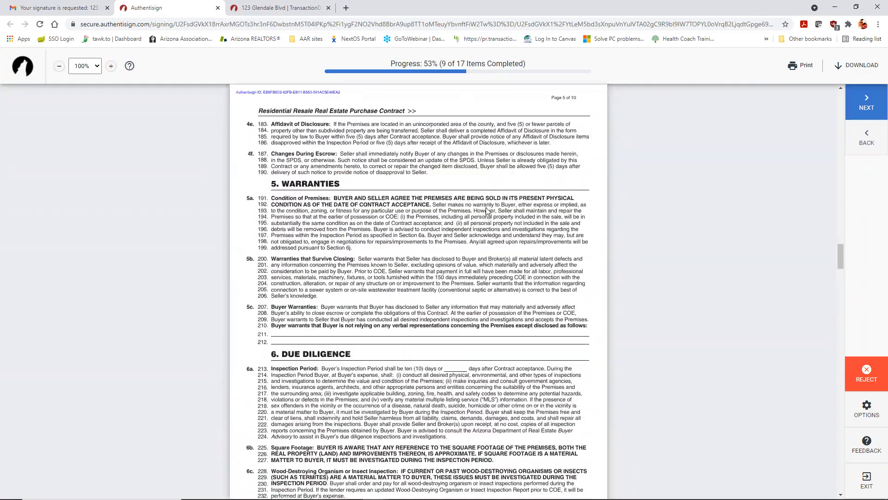
scroll(486, 211, up, 2)
scroll(486, 211, down, 20)
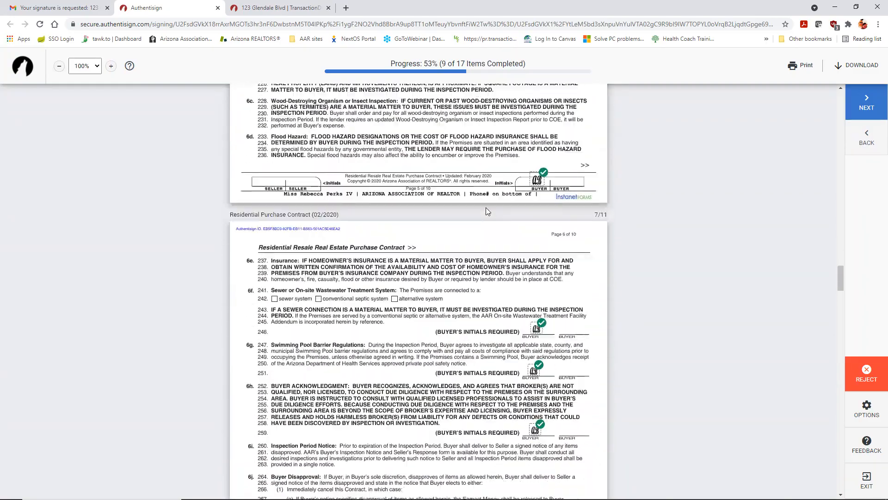
scroll(430, 168, down, 8)
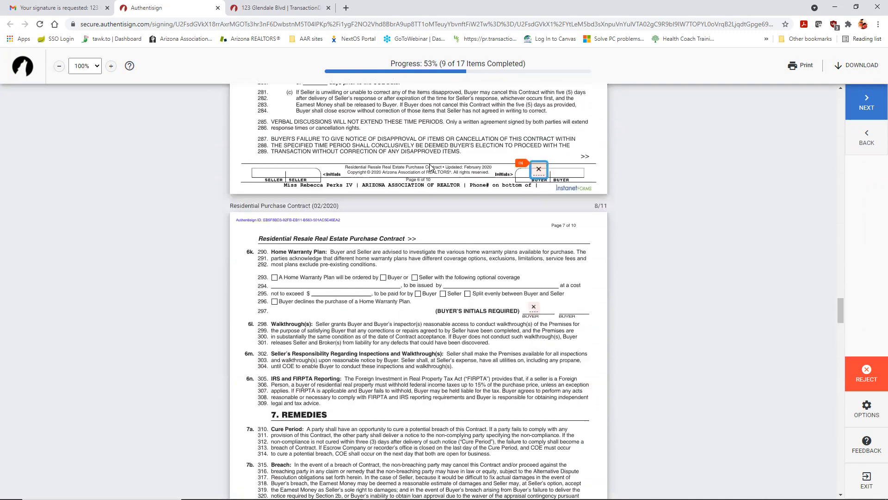
click(533, 123)
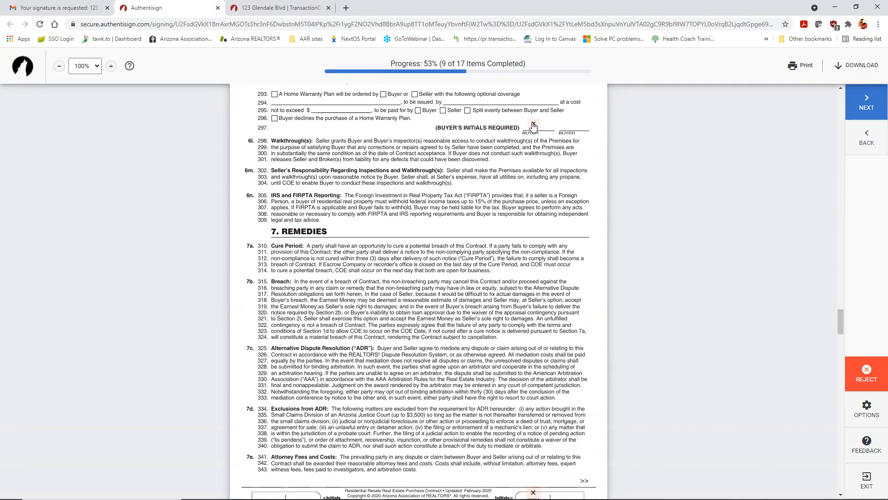
click(534, 266)
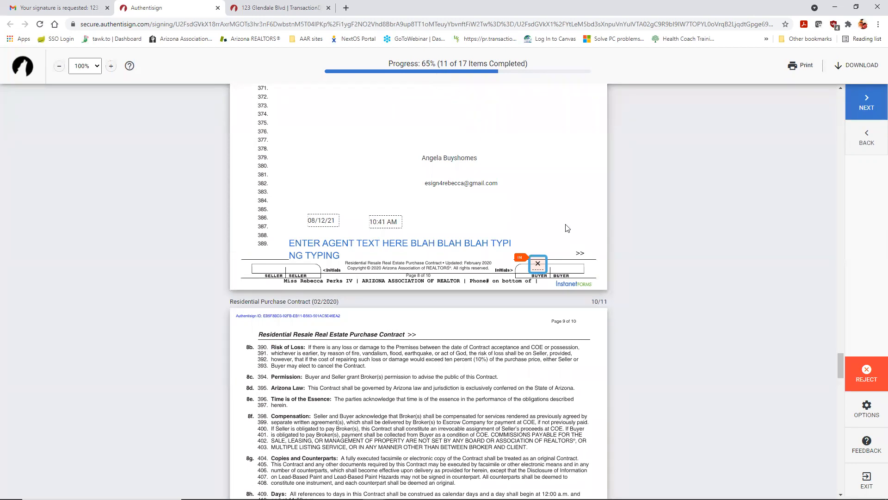
Step: Initial page 8 and line 434, sign line 453 and the walkthrough waiver, then fill the last initials
click(537, 264)
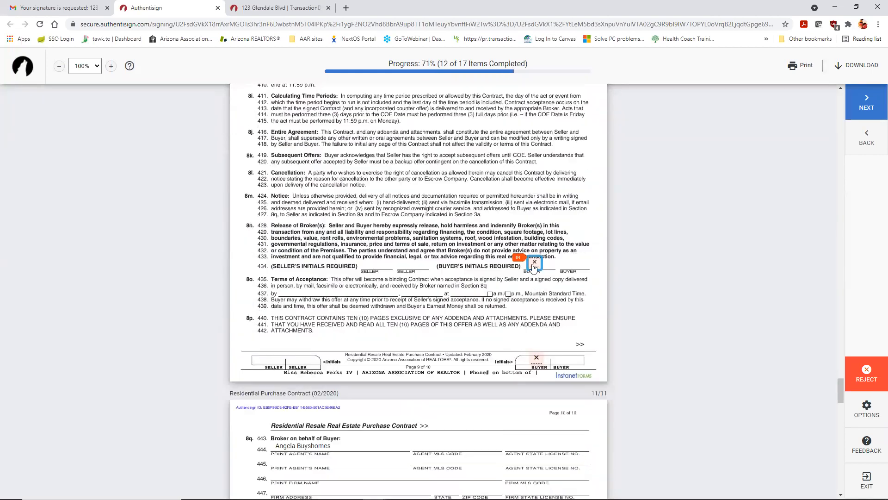
click(534, 264)
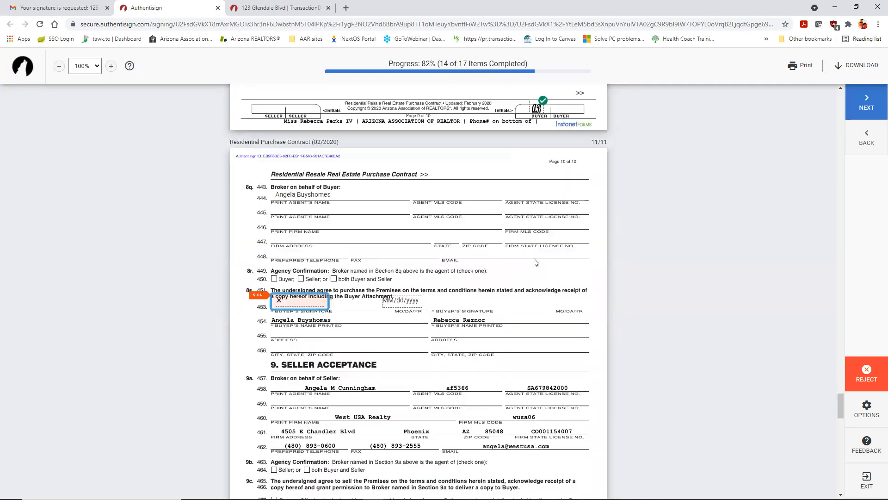
click(293, 251)
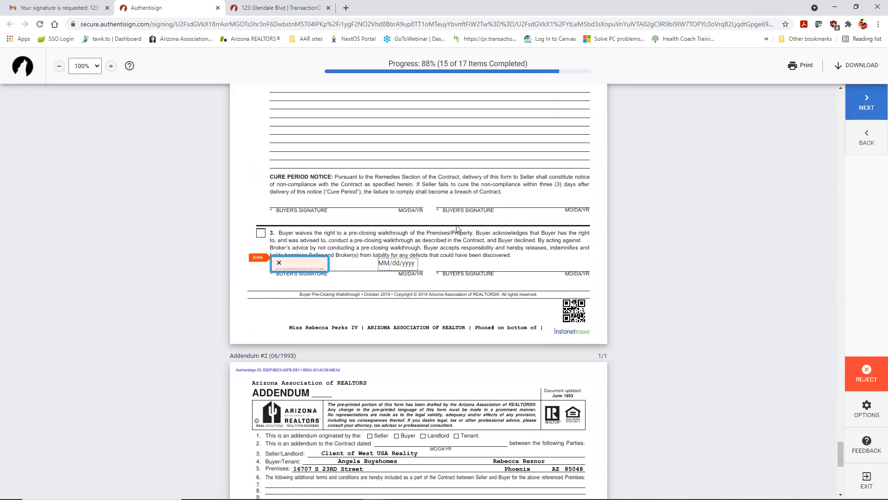
scroll(456, 229, up, 6)
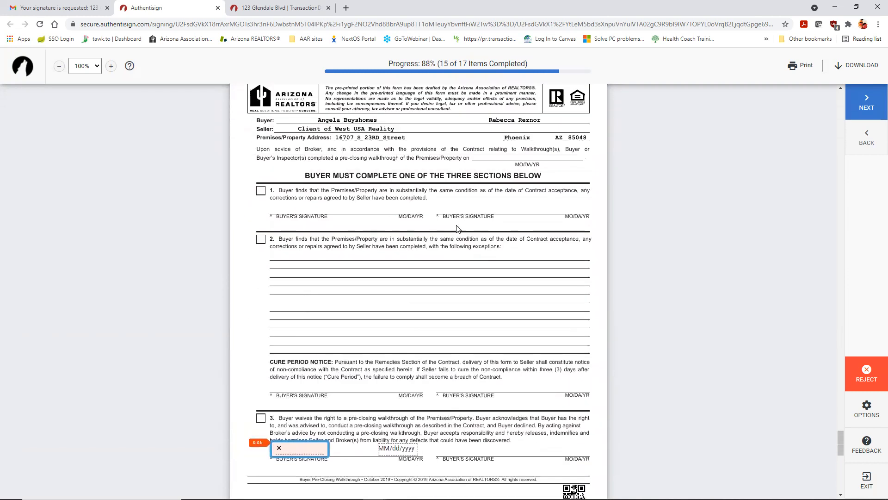
scroll(456, 231, down, 5)
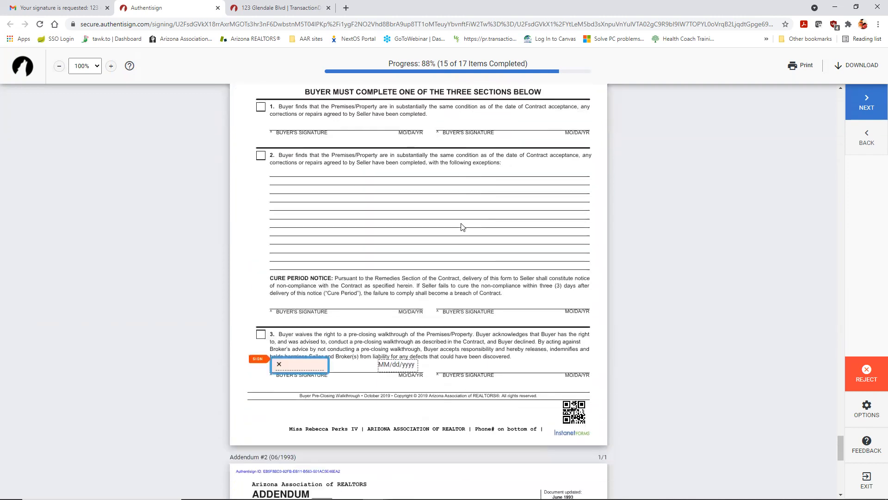
click(290, 358)
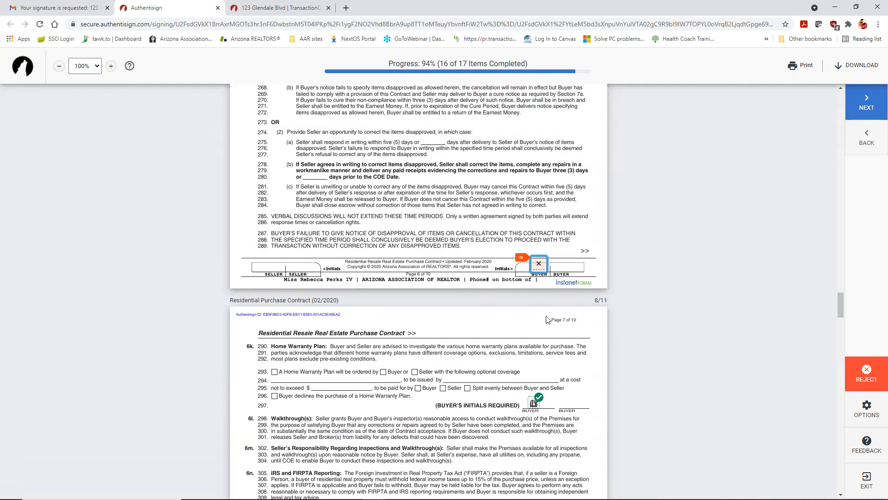
click(545, 273)
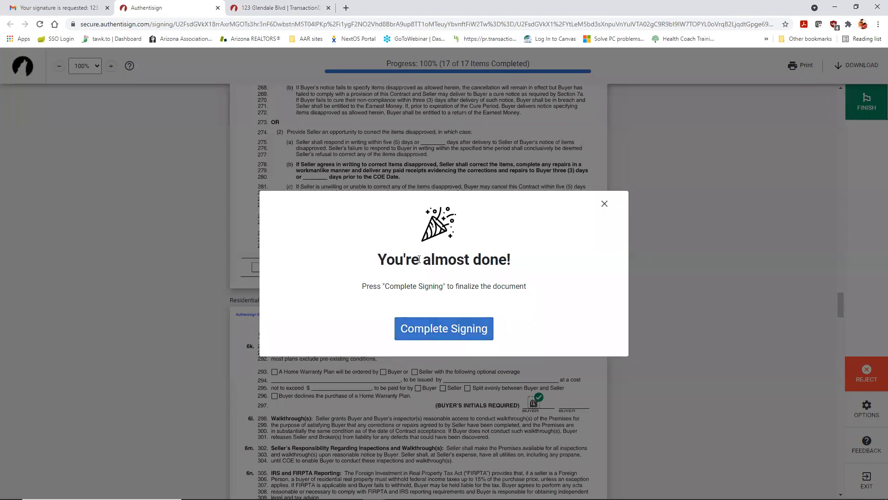
Step: Close the 'You're almost done!' prompt and scroll through pages 7–8 of the completed contract
click(605, 204)
scroll(525, 181, down, 15)
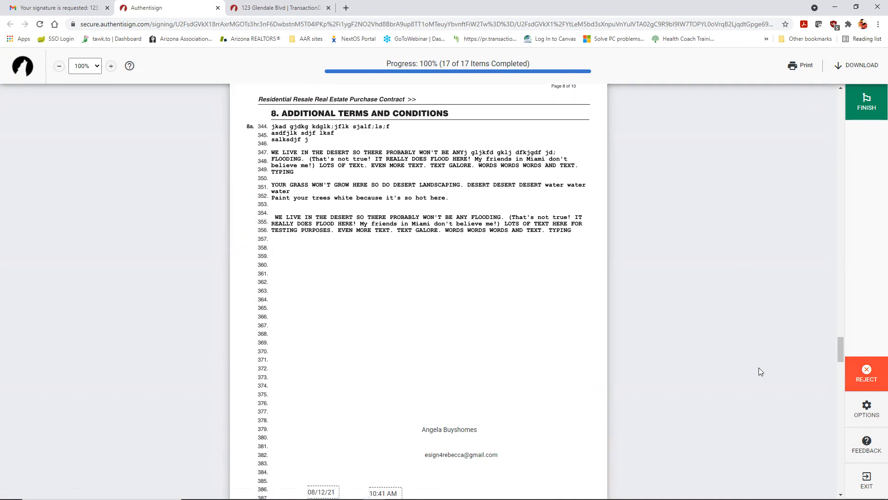
scroll(746, 364, up, 6)
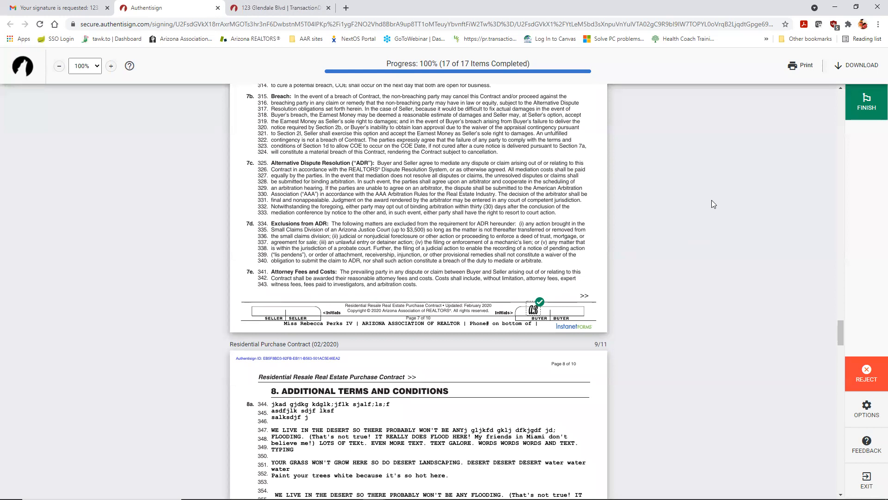
Step: Change the buyer's signature font to English Vivace through Options > Change Signature
click(876, 411)
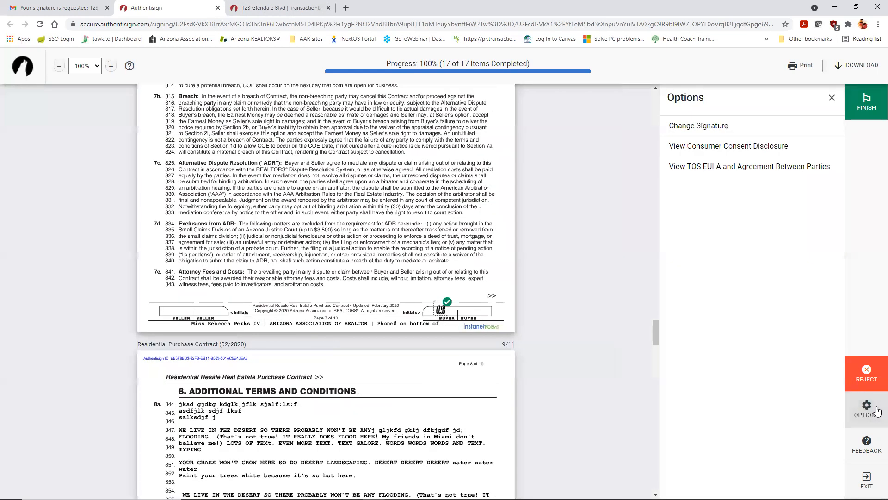
click(736, 125)
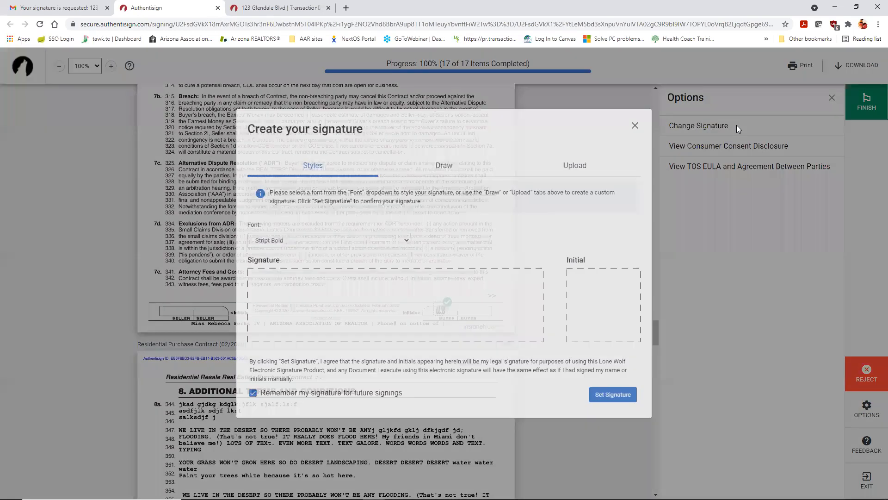
click(333, 254)
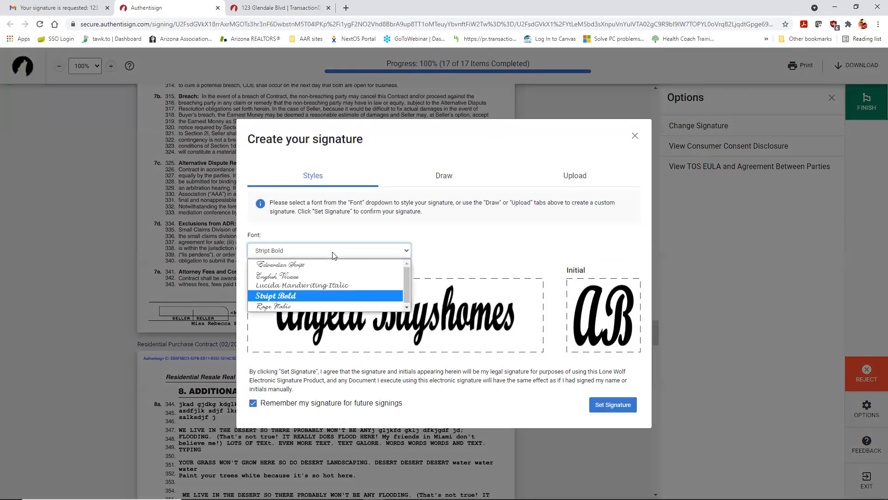
click(325, 275)
click(613, 405)
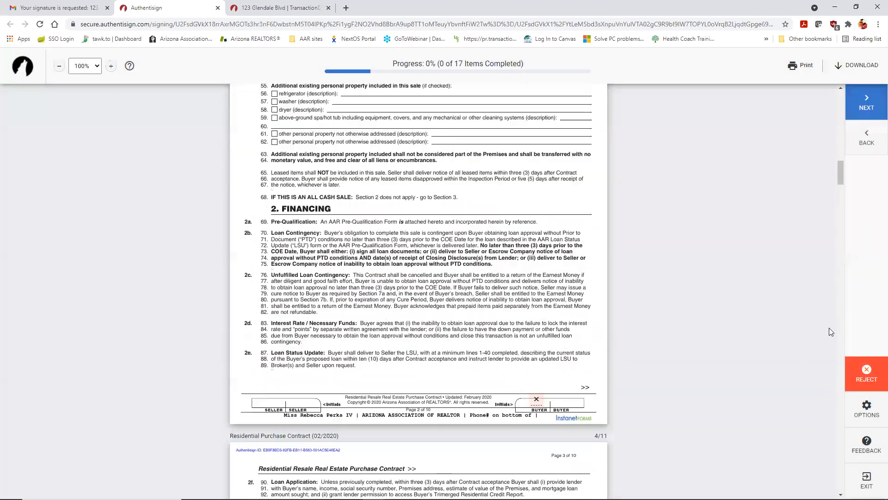
Step: Re-apply the buyer's initials to the first nine fields, including lines 246, 251 and 259
click(532, 267)
click(535, 267)
click(534, 268)
click(533, 267)
click(532, 264)
click(537, 129)
click(535, 207)
click(533, 244)
click(536, 262)
Step: Re-apply the remaining initials and both signatures, including line 453, reaching 17 of 17
click(536, 353)
click(533, 206)
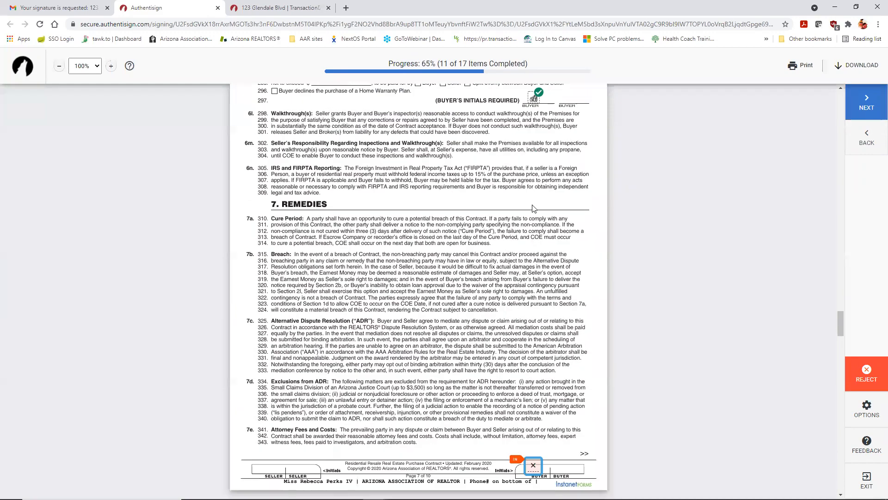
click(535, 261)
click(535, 262)
click(535, 263)
click(535, 262)
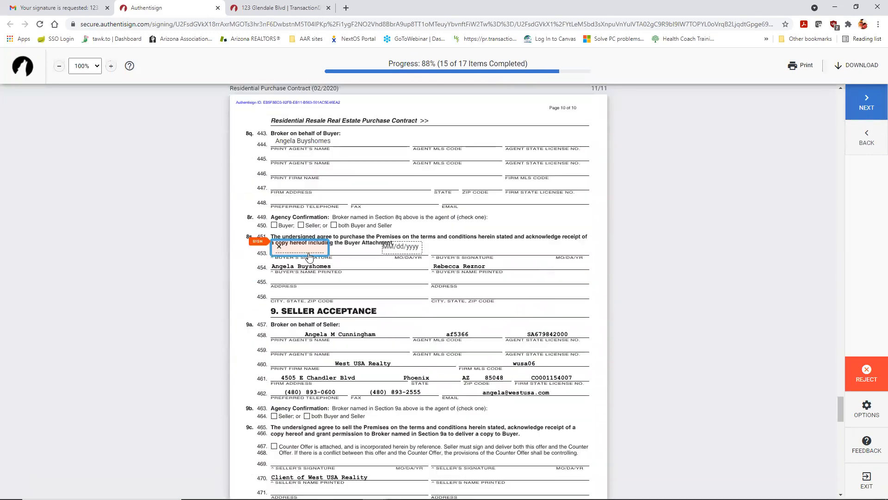
click(309, 257)
click(298, 265)
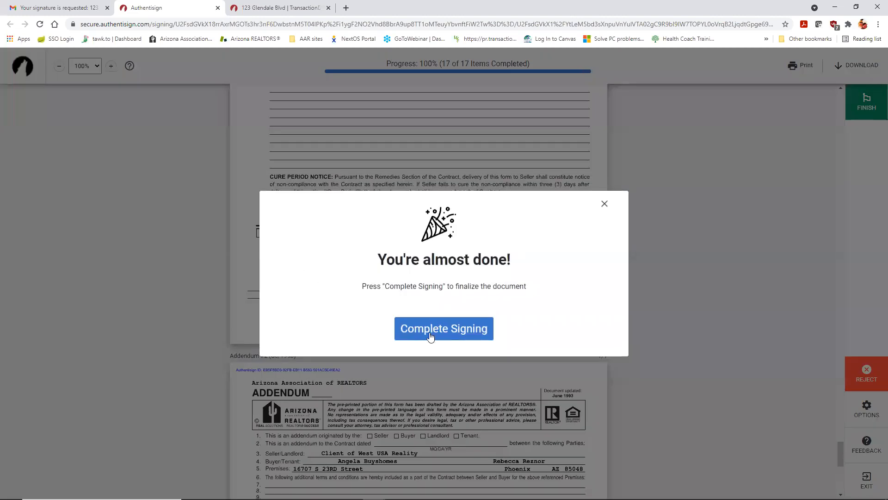
Step: Dismiss the prompt, look at Feedback and Options, then Finish and Complete Signing
click(605, 204)
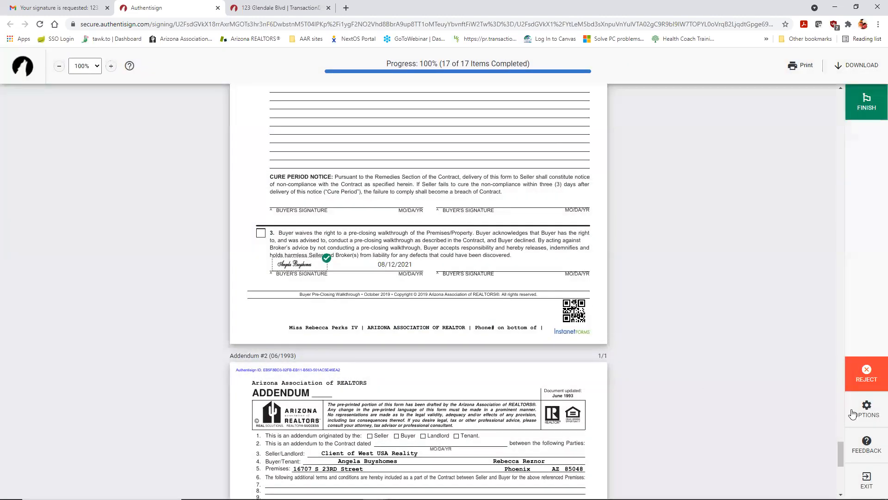
click(867, 447)
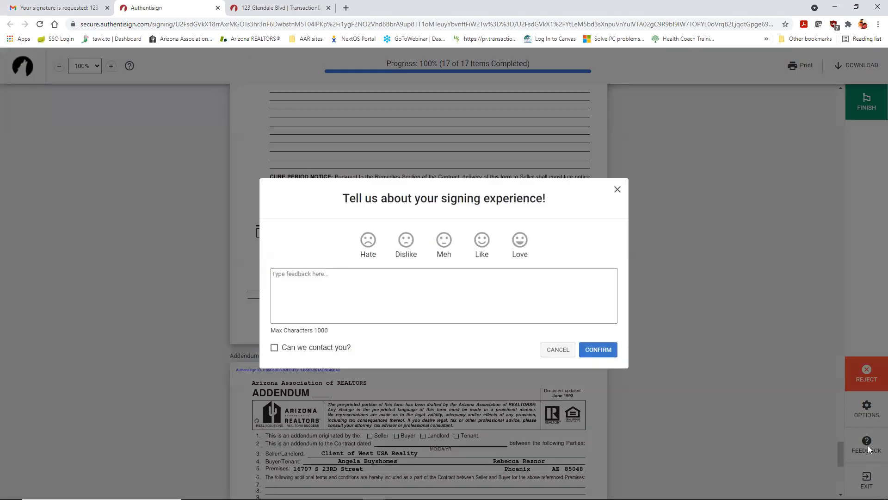
click(617, 190)
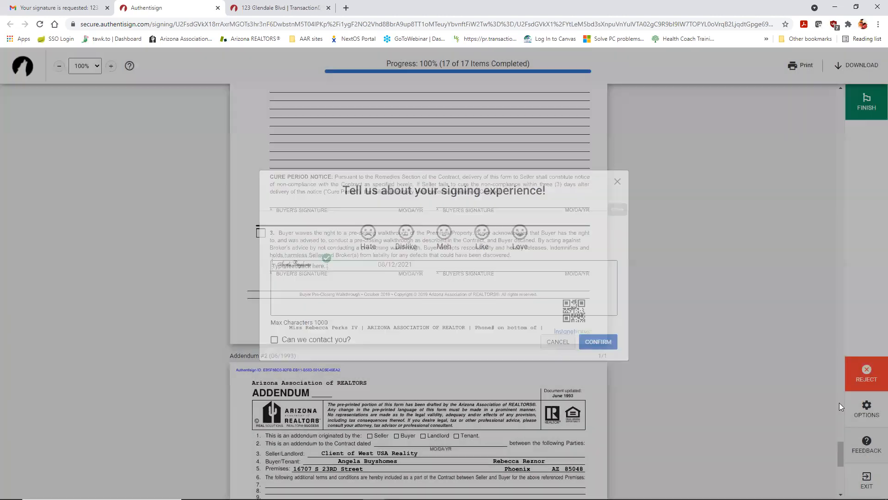
click(875, 409)
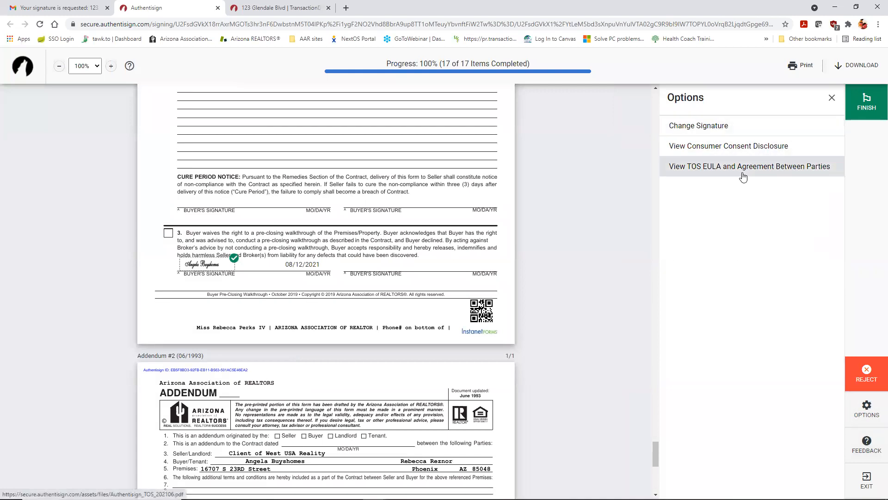
click(832, 99)
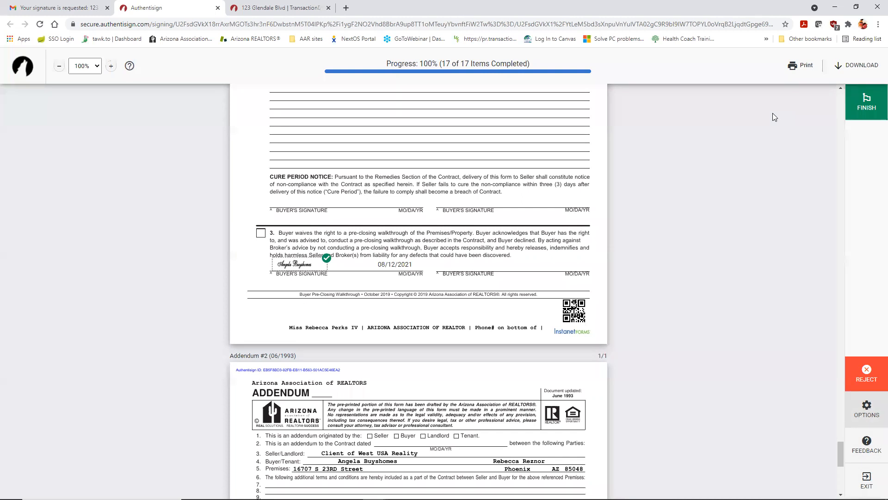
click(855, 116)
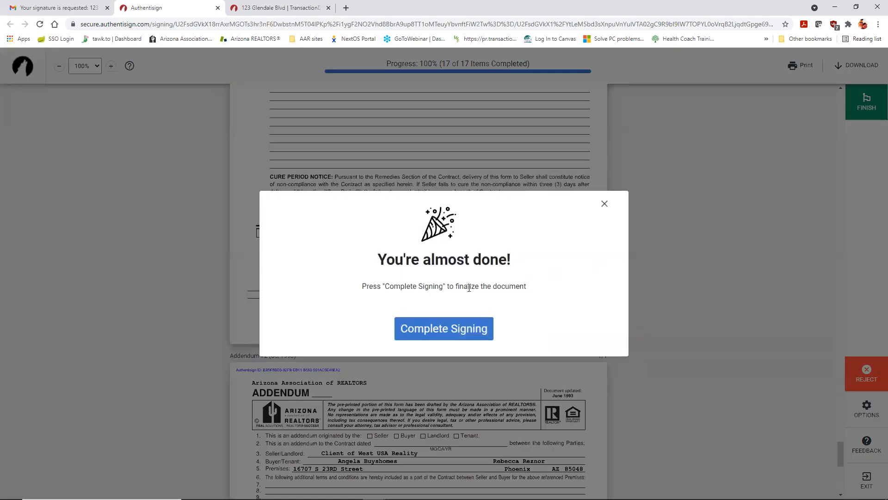
click(440, 338)
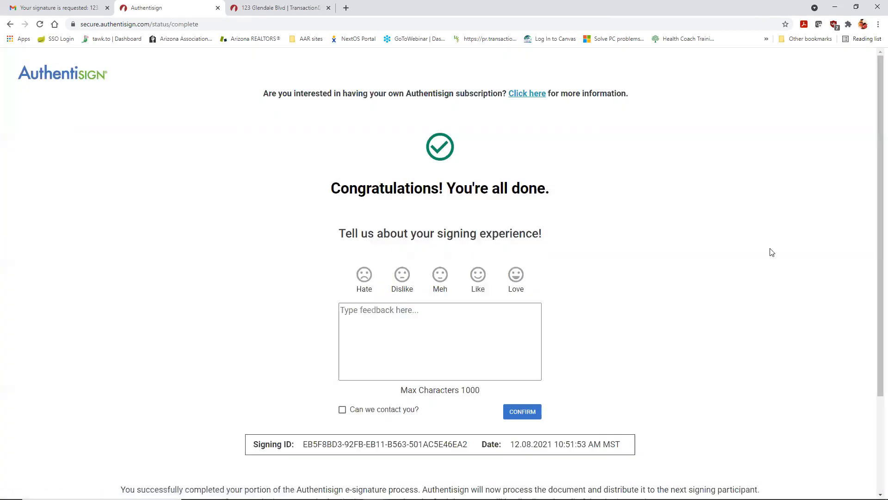
click(217, 9)
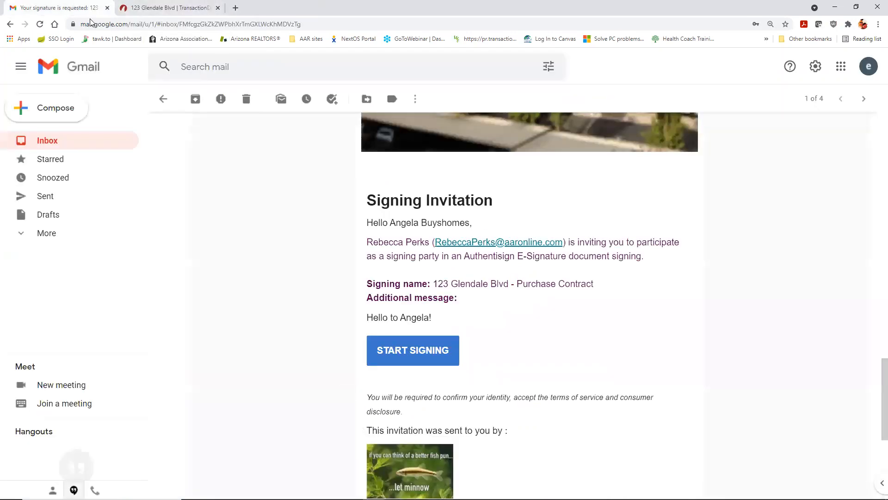
click(157, 8)
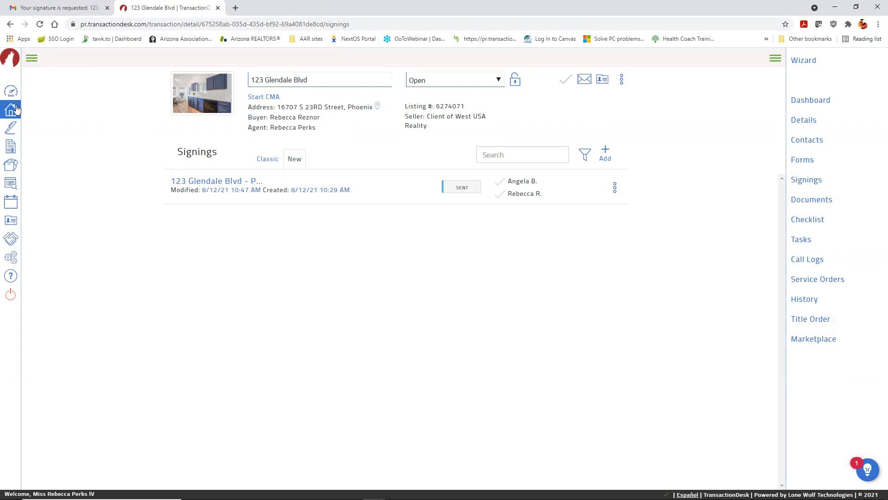
click(10, 90)
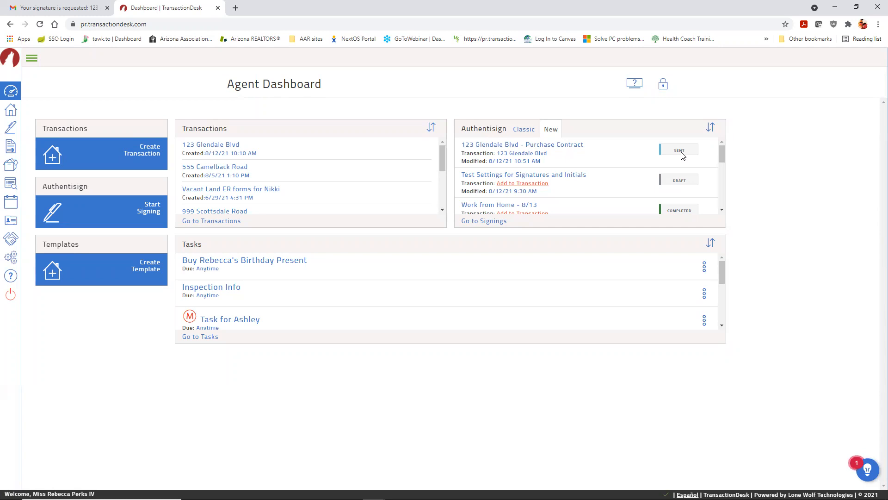
Step: Open Signing Details for the '123 Glendale Blvd - Purchase Contract' signing from the Authentisign panel
click(570, 145)
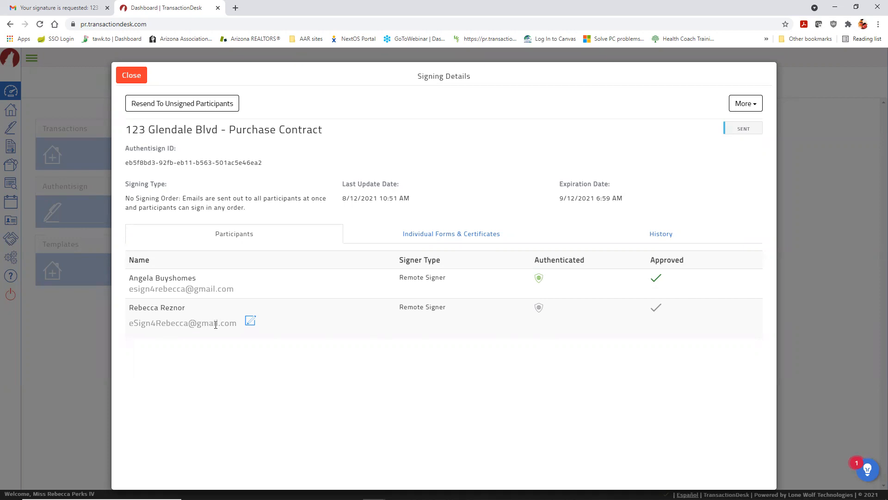
Step: Start and cancel an edit of the second buyer's email, then show the More actions list
click(250, 322)
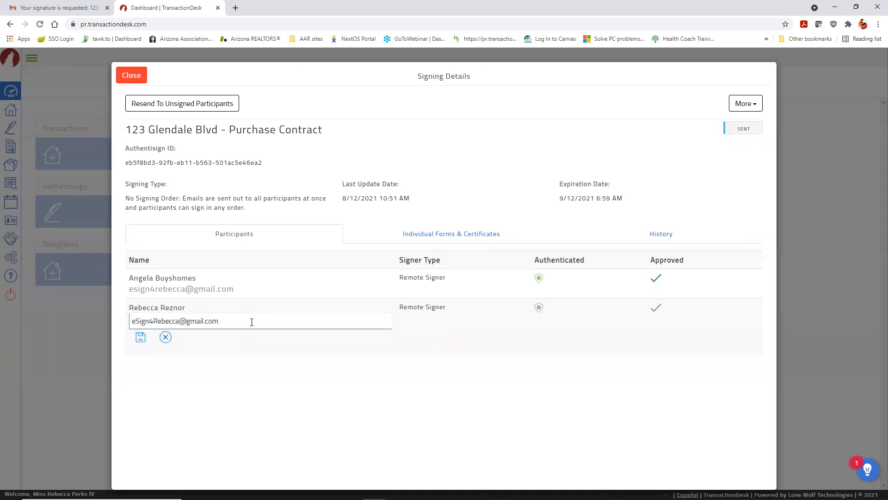
click(166, 338)
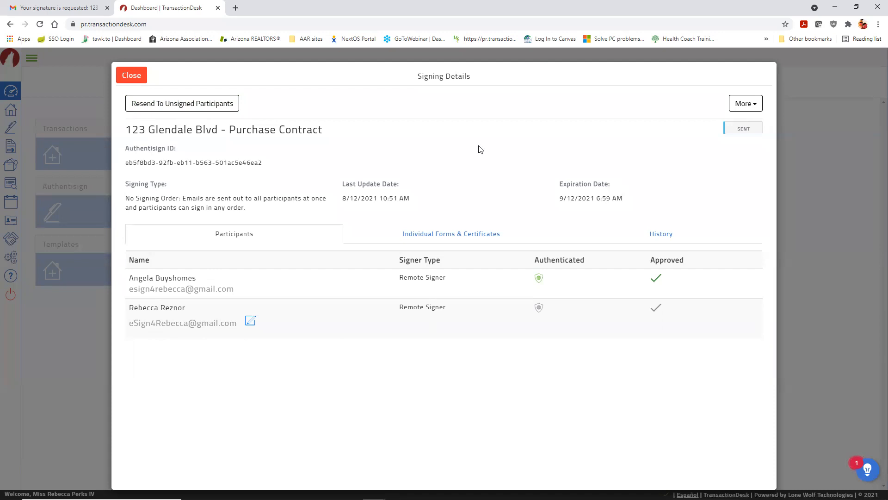
click(758, 109)
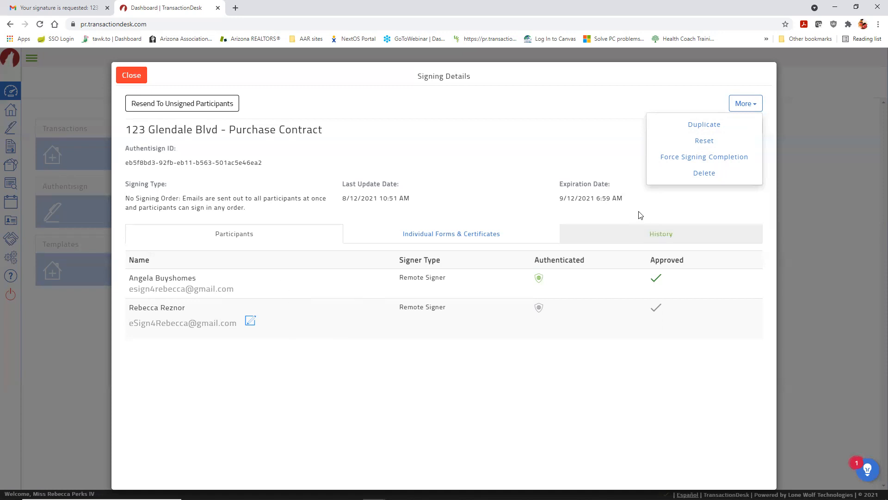
Step: Dismiss the More actions list and close the Purchase Contract's Signing Details dialog
click(746, 104)
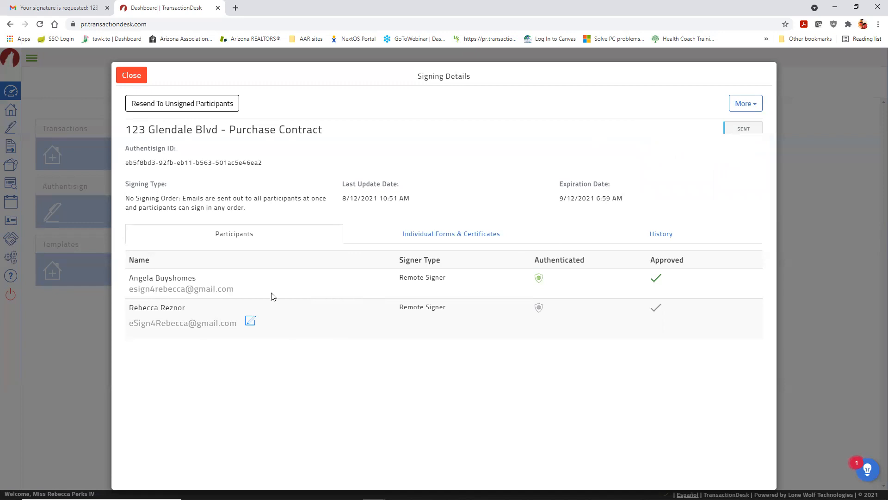
click(133, 77)
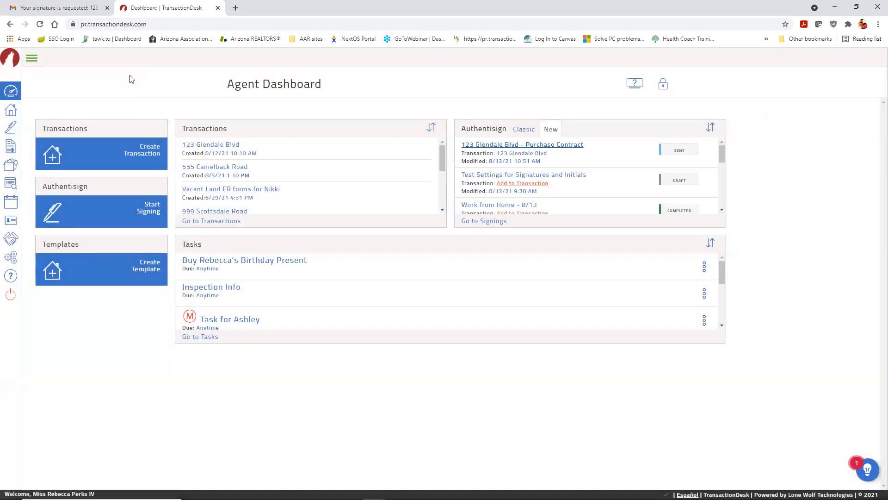
Step: From Gmail, start the second buyer's Purchase Contract signing session in Authentisign
click(51, 4)
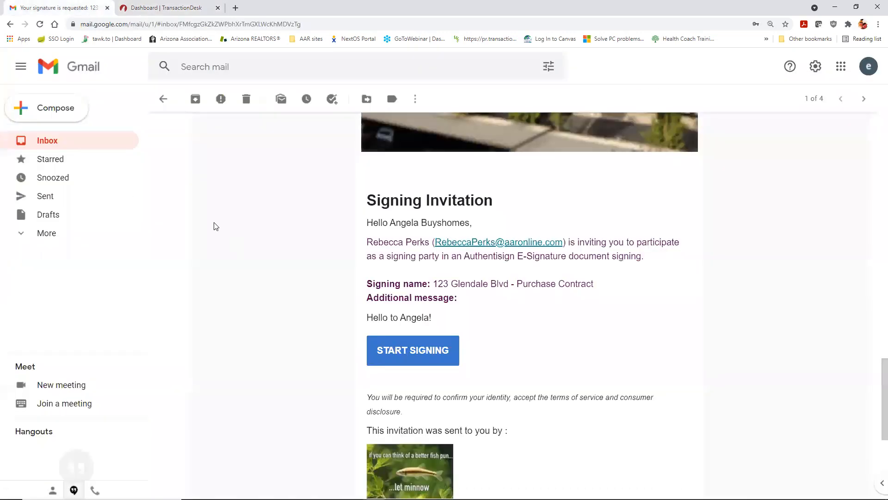
scroll(216, 225, up, 10)
scroll(218, 225, up, 8)
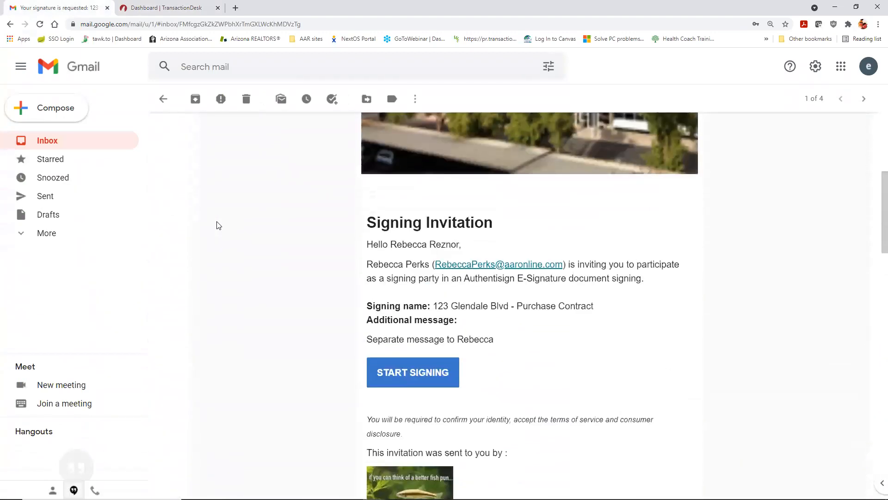
click(412, 373)
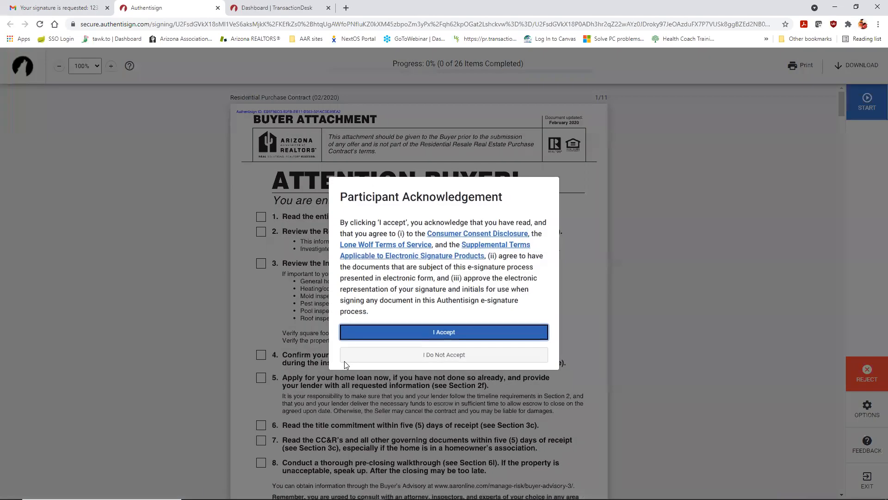
Step: Accept the terms and initial buyer fields through page 4, choosing the 1978-or-later lead-paint line
click(465, 332)
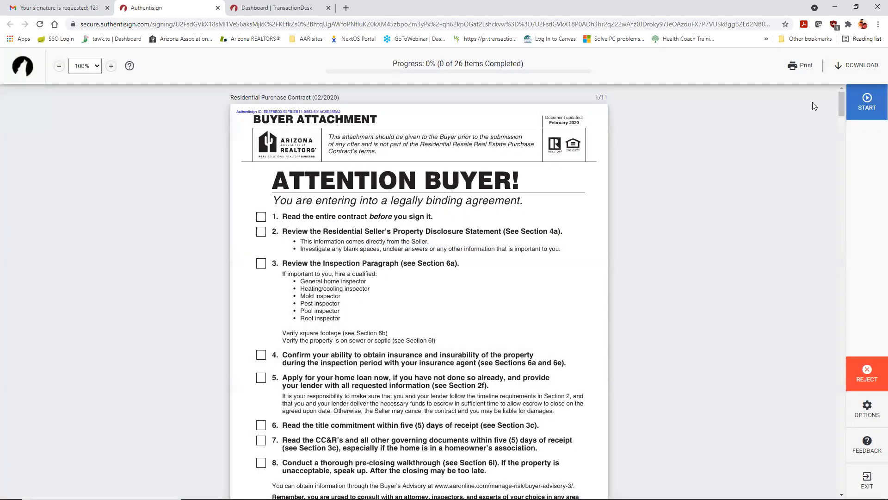
click(868, 103)
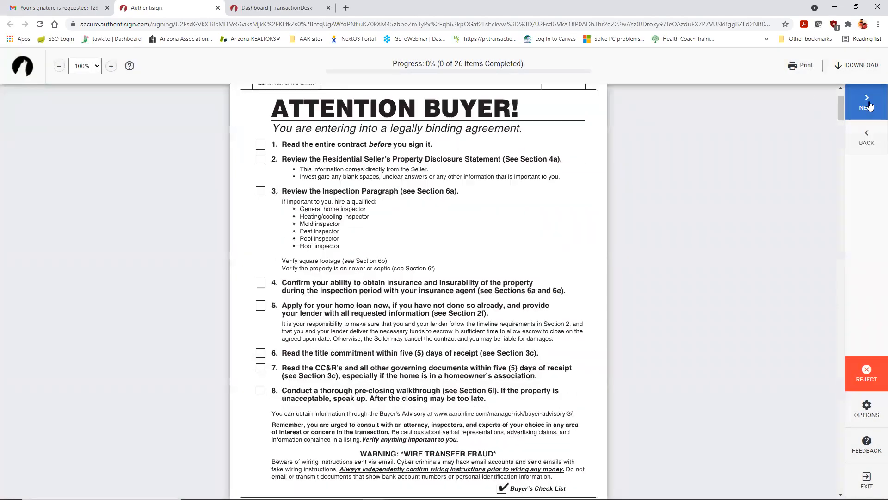
click(565, 271)
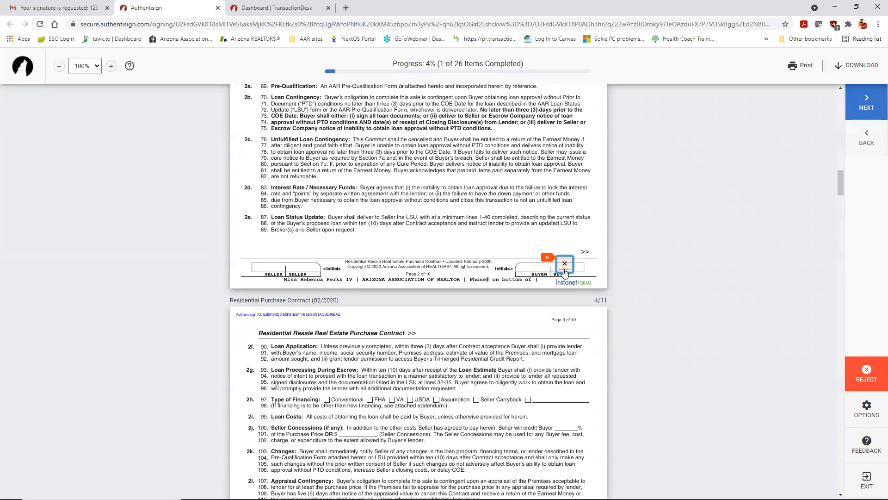
click(565, 271)
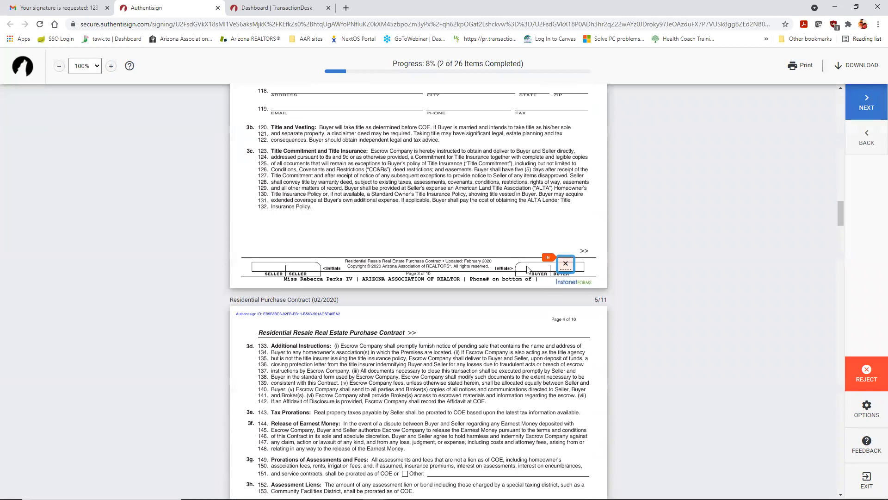
click(565, 267)
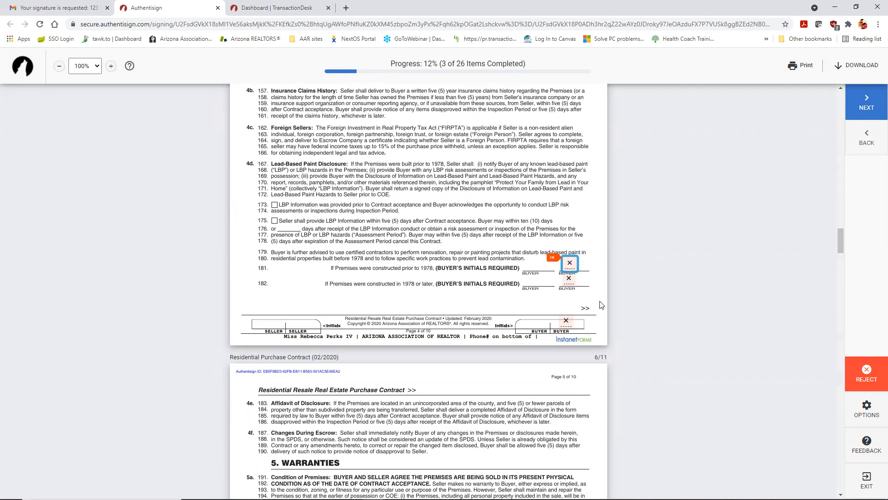
click(572, 267)
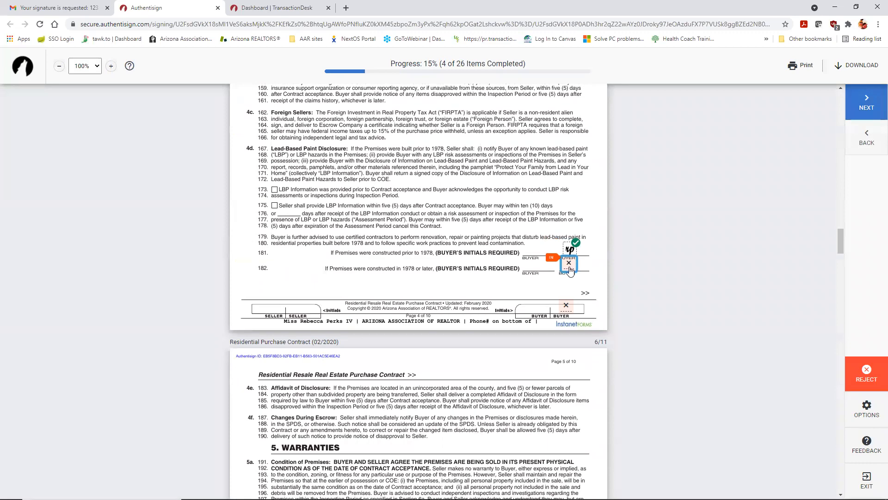
click(568, 269)
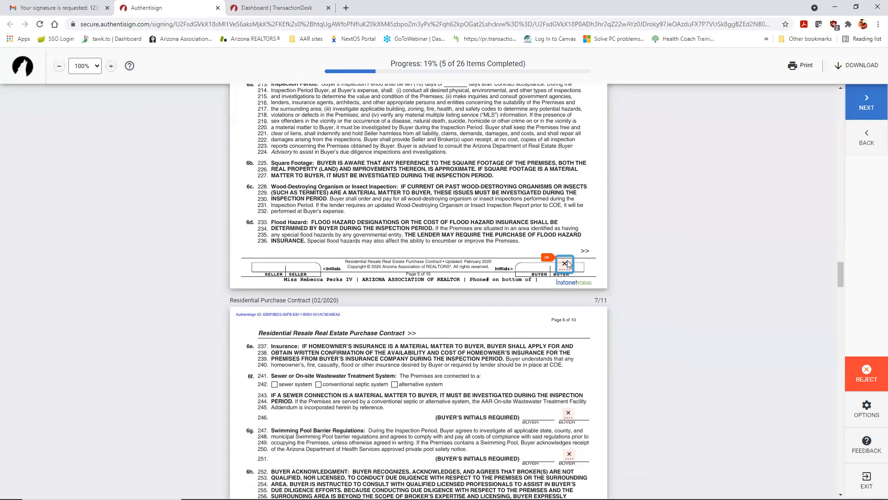
click(571, 299)
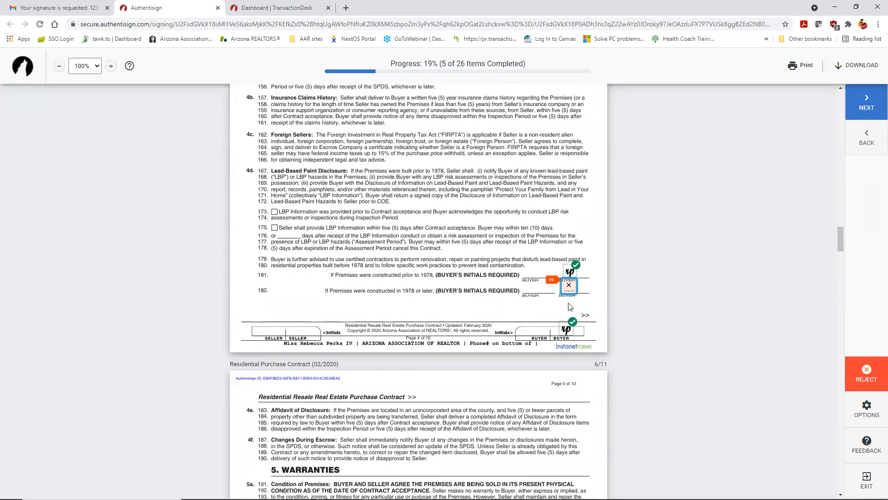
click(570, 268)
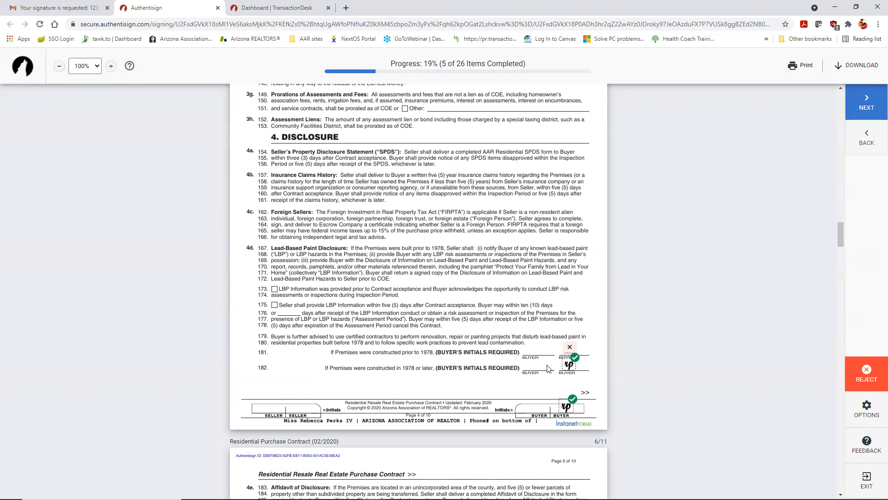
scroll(529, 341, down, 12)
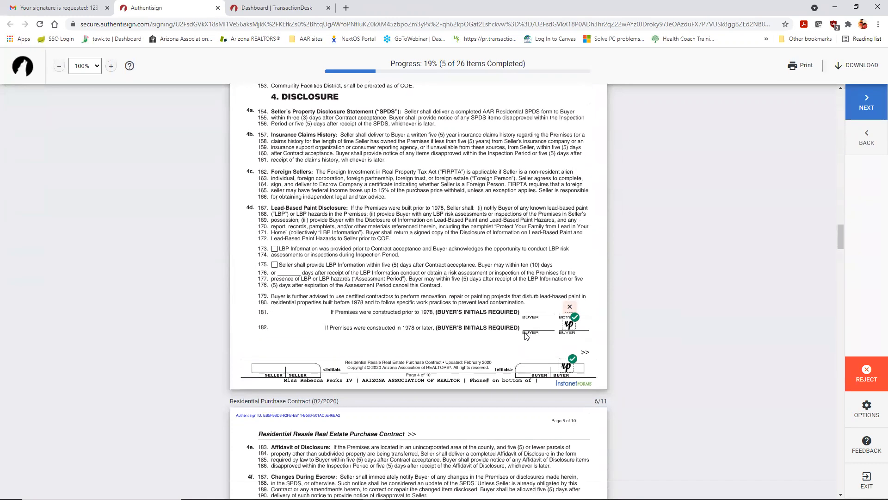
Step: Initial the buyer fields on pages 5 through 7, including lines 246, 251 and 259
click(566, 315)
click(568, 205)
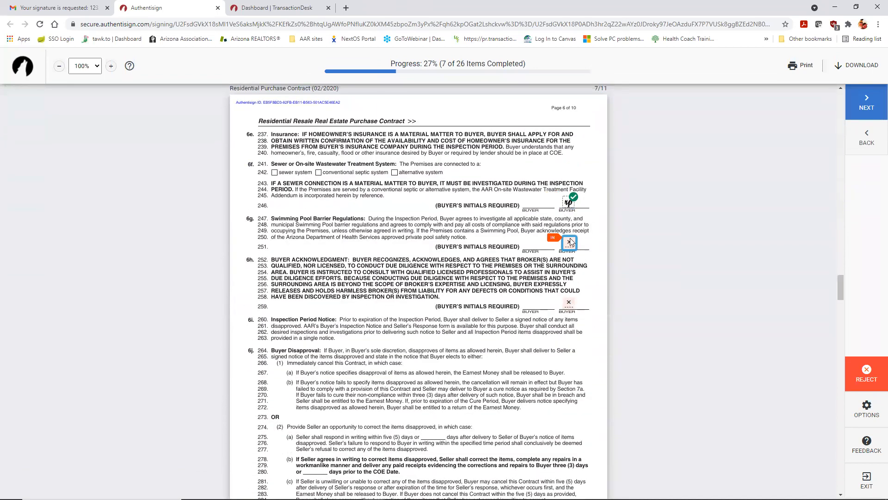
click(569, 243)
click(568, 268)
click(568, 266)
click(569, 194)
click(563, 266)
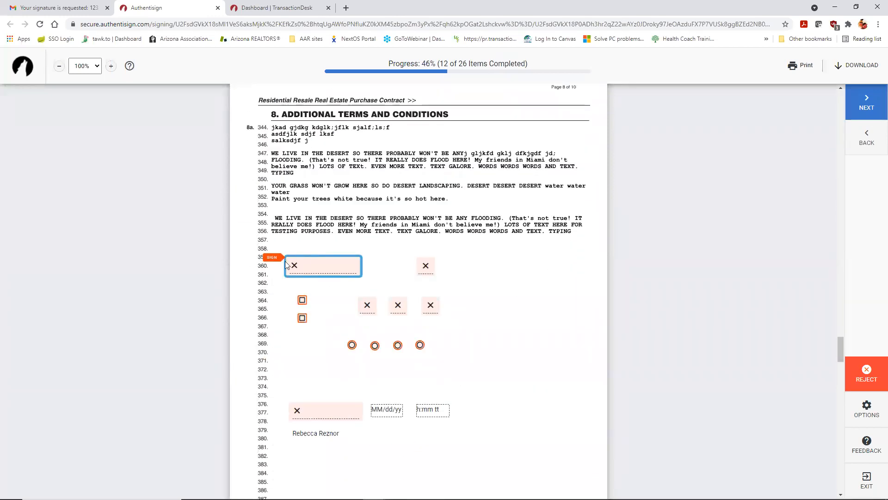
Step: Sign line 360, tick the checkboxes on lines 364 and 366, and initial line 365
click(326, 271)
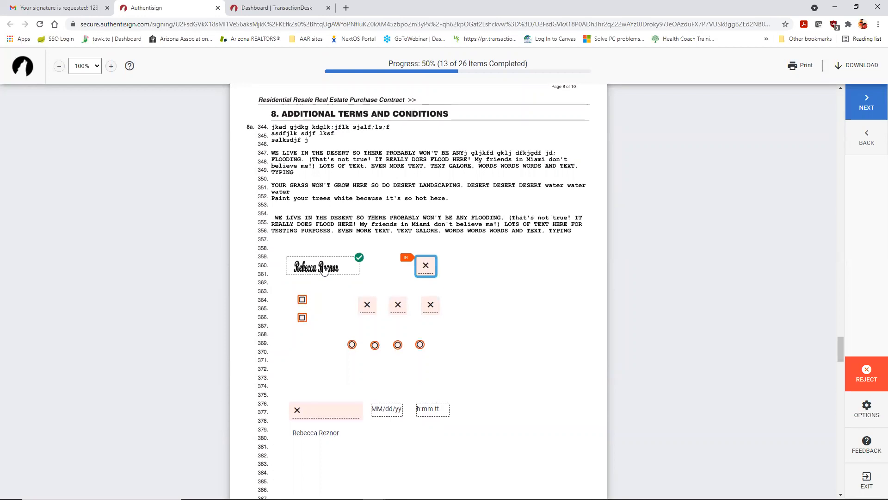
click(427, 267)
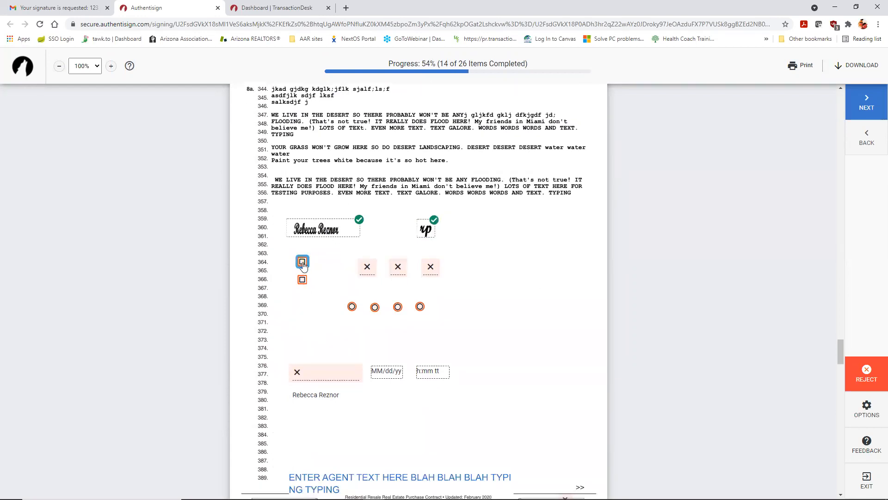
click(302, 261)
click(301, 284)
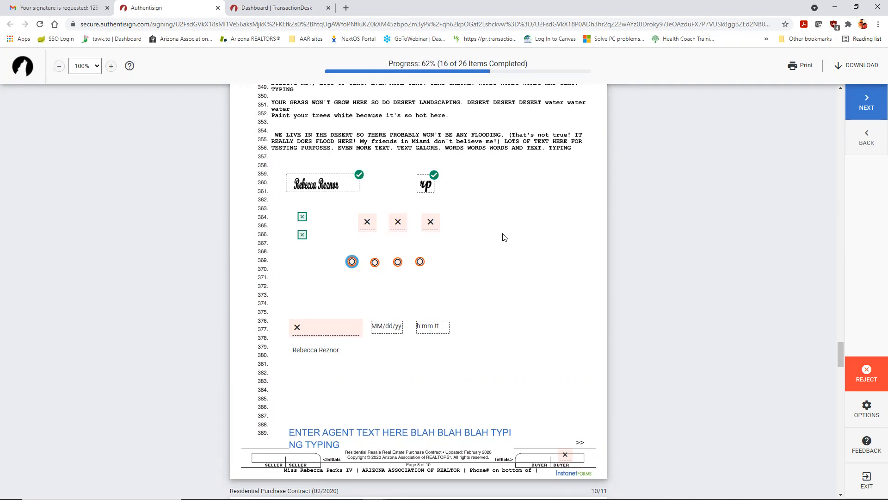
click(366, 223)
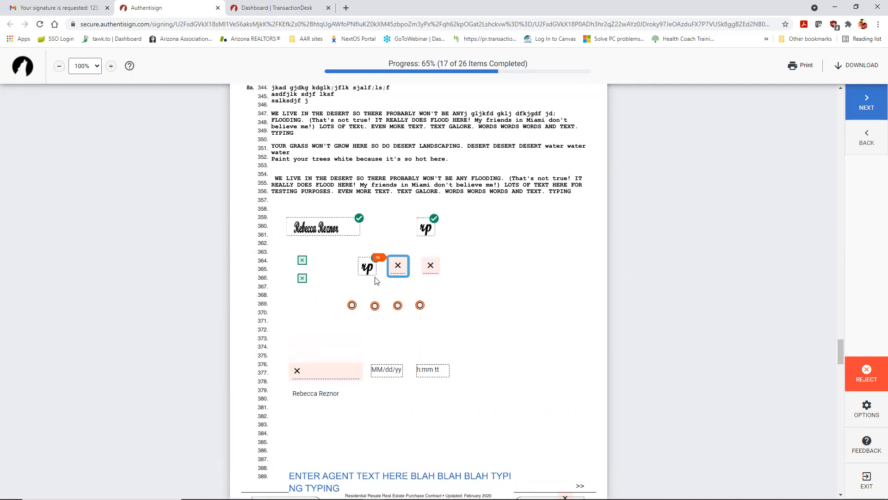
click(433, 268)
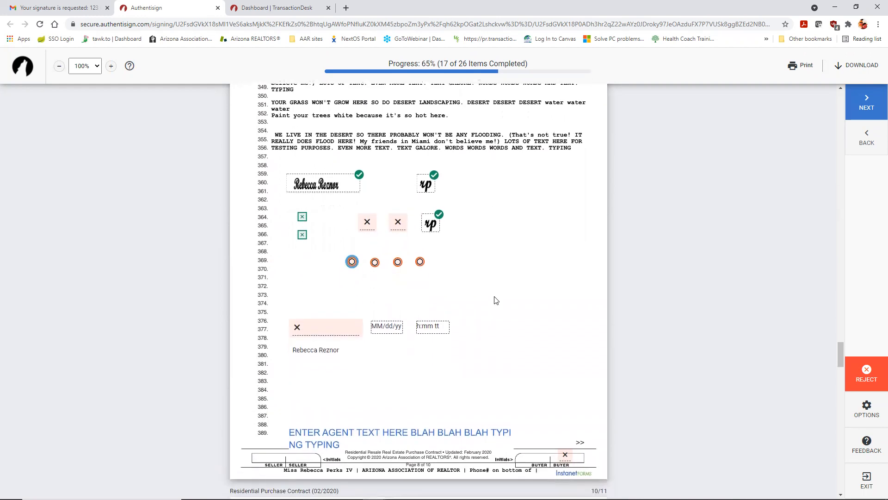
click(367, 222)
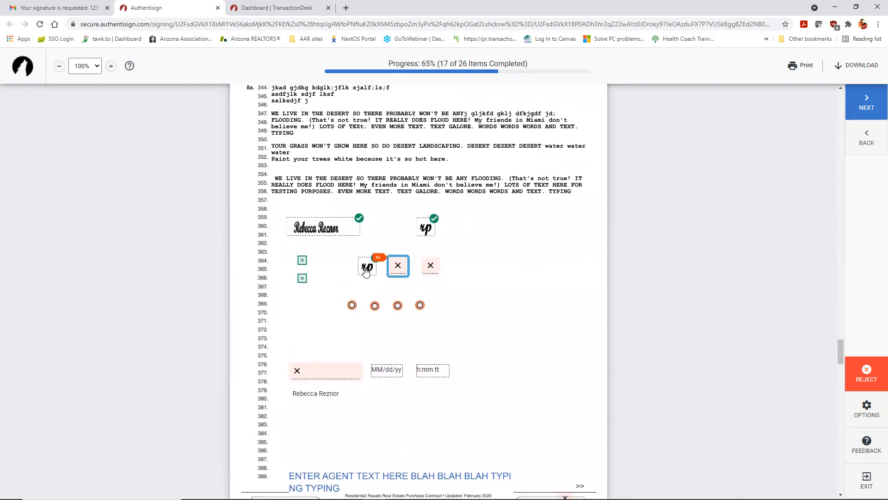
click(430, 272)
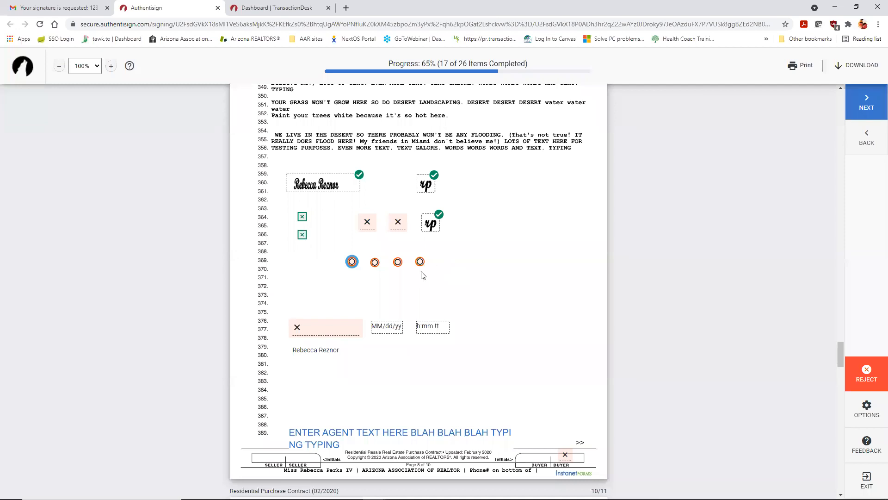
Step: Select the first option on line 369 and sign line 377 with date and time
click(352, 261)
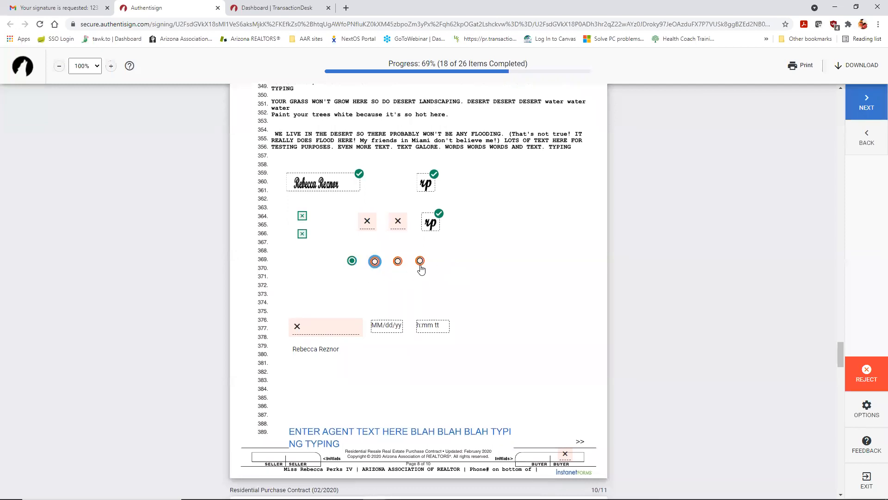
click(377, 208)
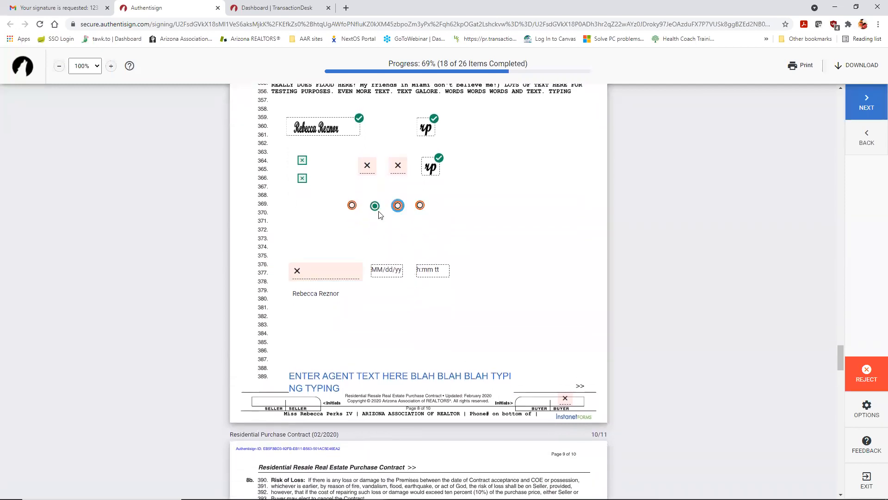
scroll(381, 215, up, 1)
click(397, 263)
click(352, 262)
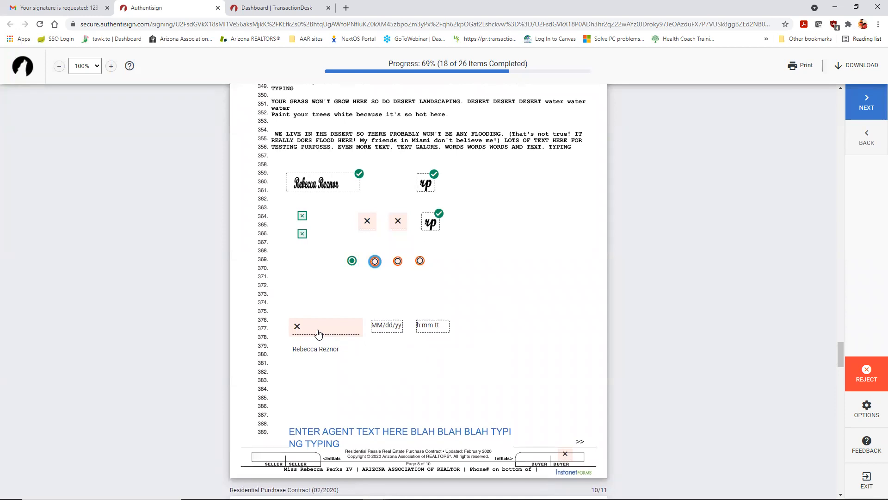
click(342, 329)
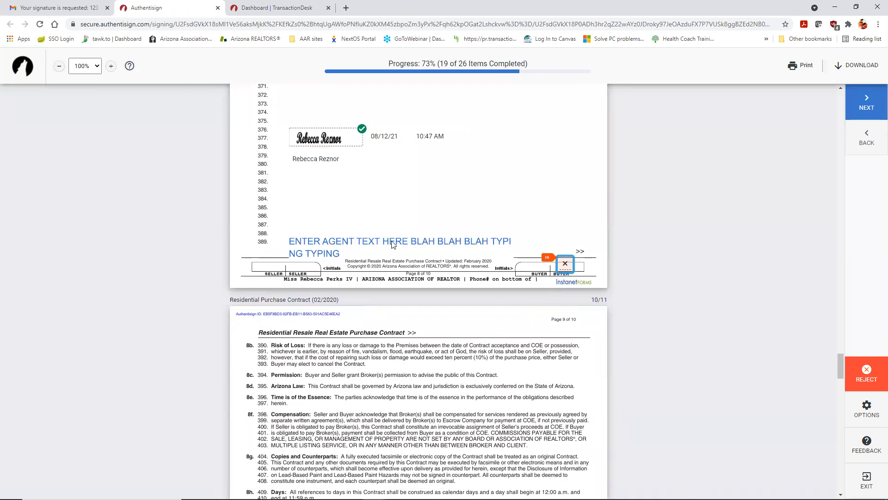
Step: Initial the page 8 and page 9 buyer fields and sign line 453
click(564, 266)
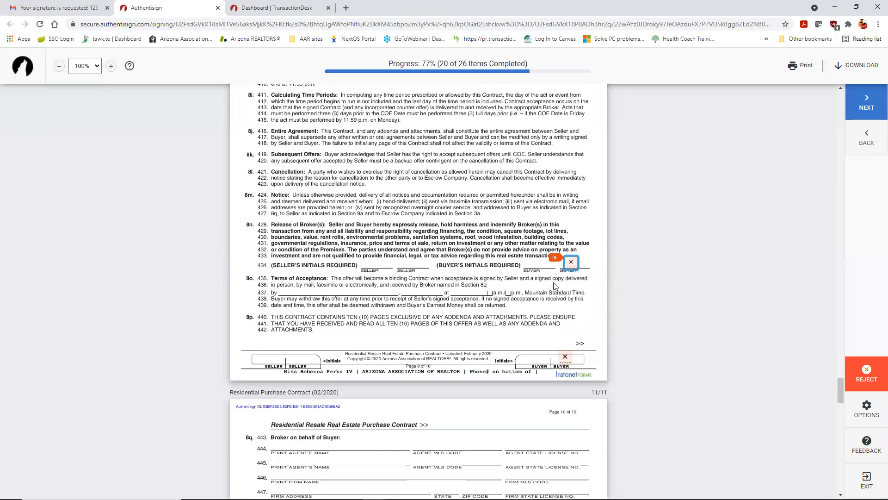
click(568, 265)
click(565, 264)
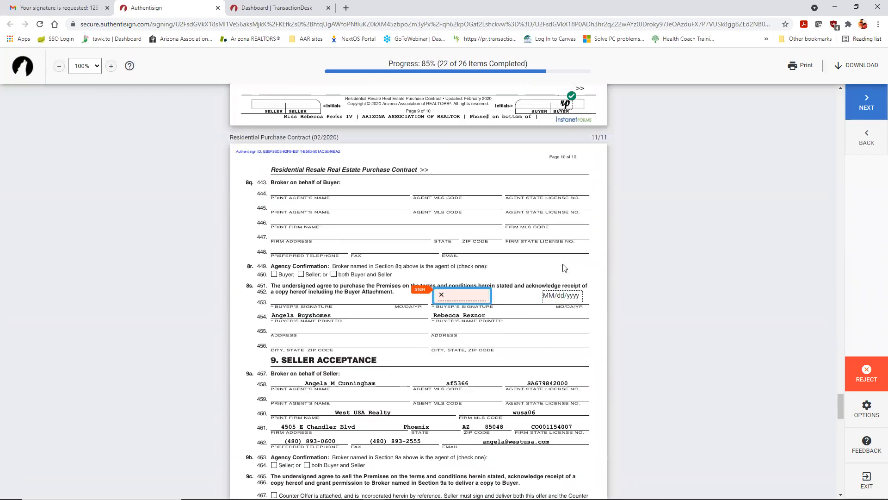
click(464, 250)
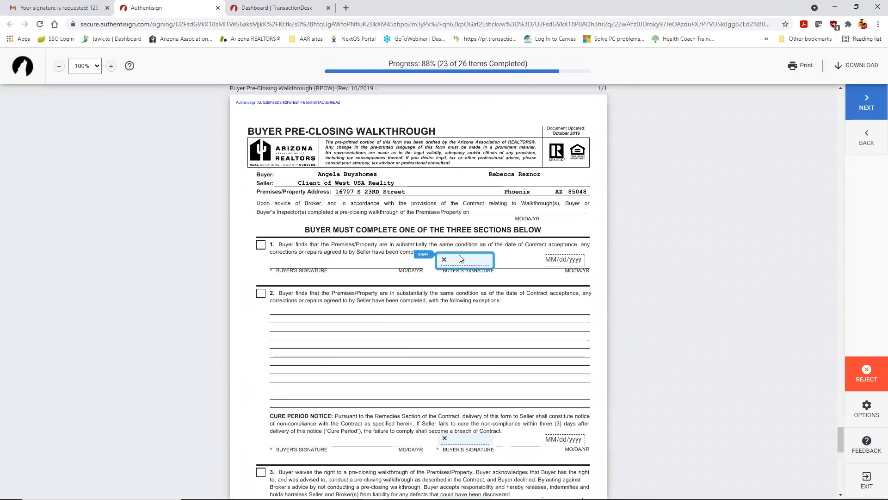
scroll(397, 324, down, 4)
scroll(416, 319, up, 3)
Step: Sign the pre-closing walkthrough sections and cure period notice as the buyer
click(465, 259)
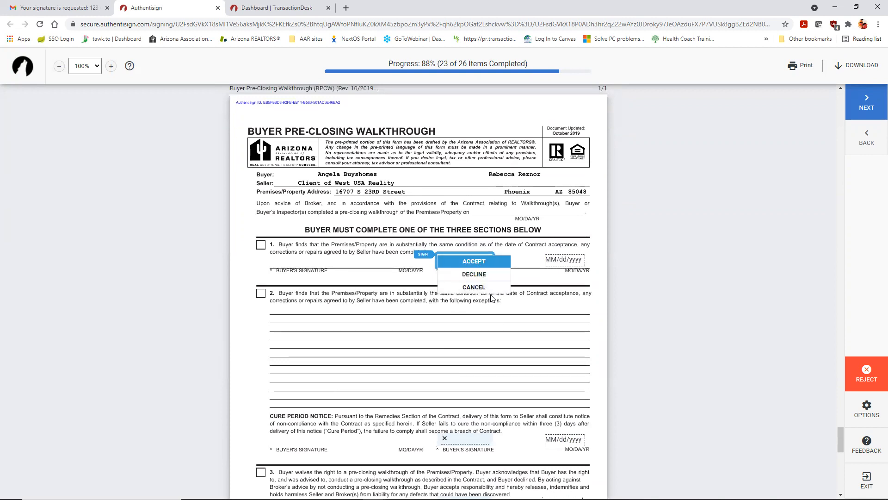
click(491, 262)
click(468, 267)
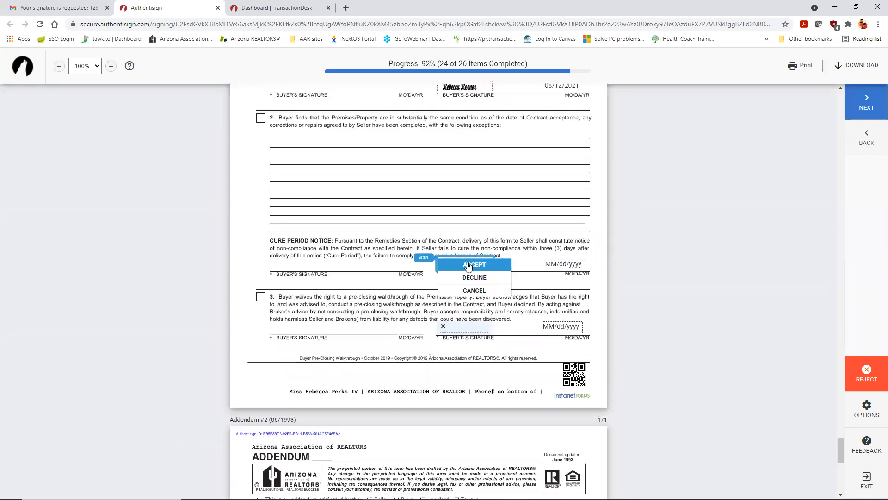
click(458, 264)
click(447, 268)
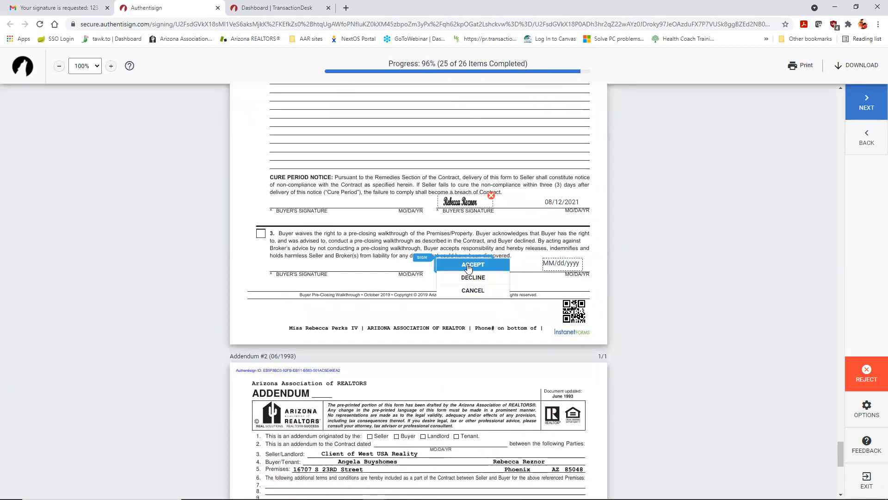
click(447, 267)
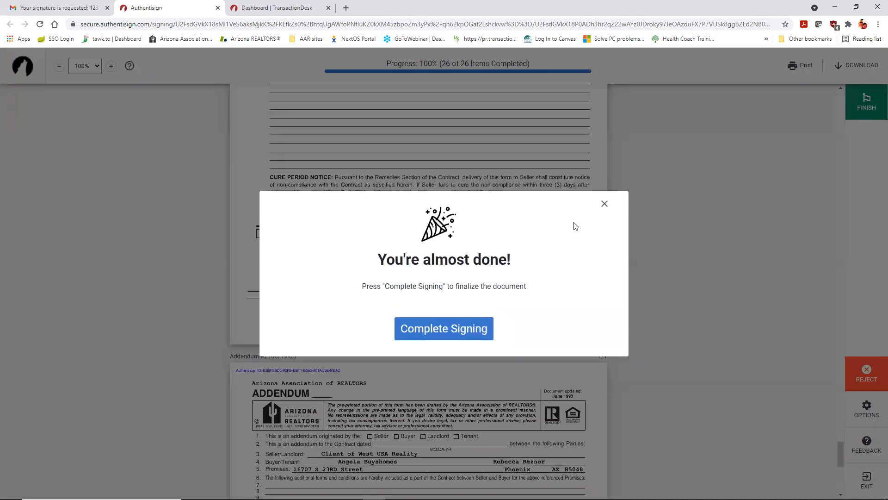
Step: Complete the signing, close the Authentisign tab, and go back to the Gmail inbox and TransactionDesk
click(467, 337)
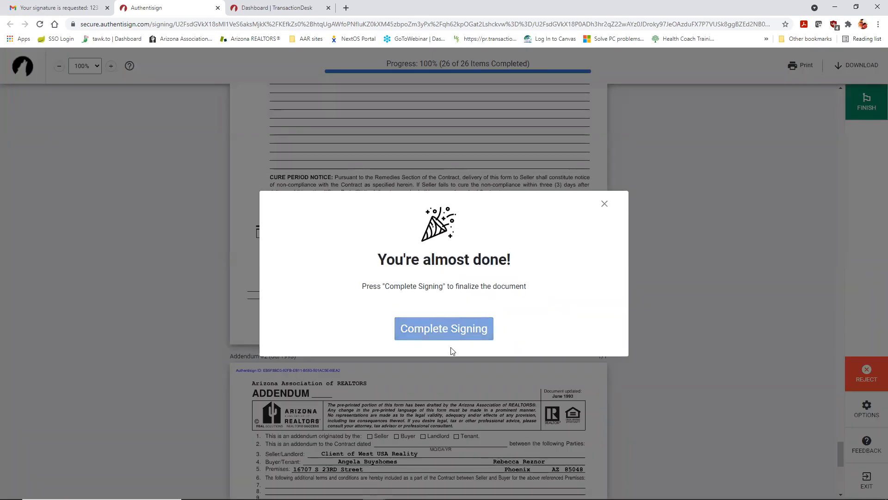
click(218, 8)
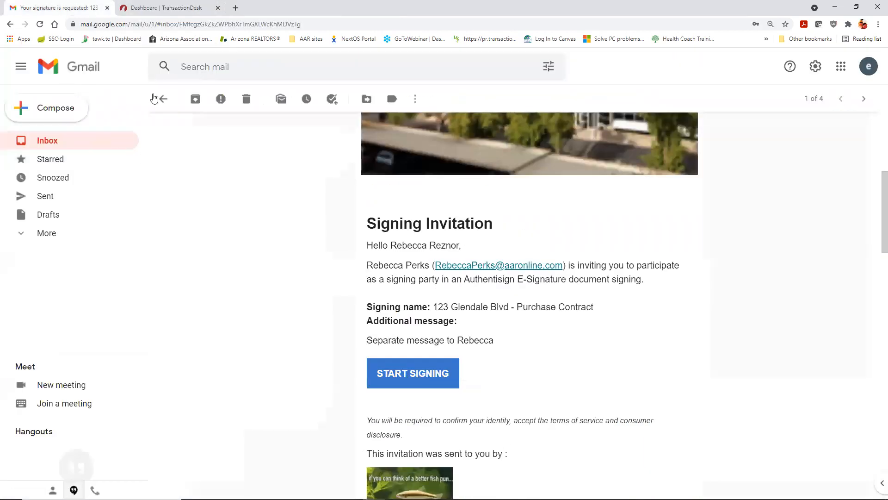
click(163, 99)
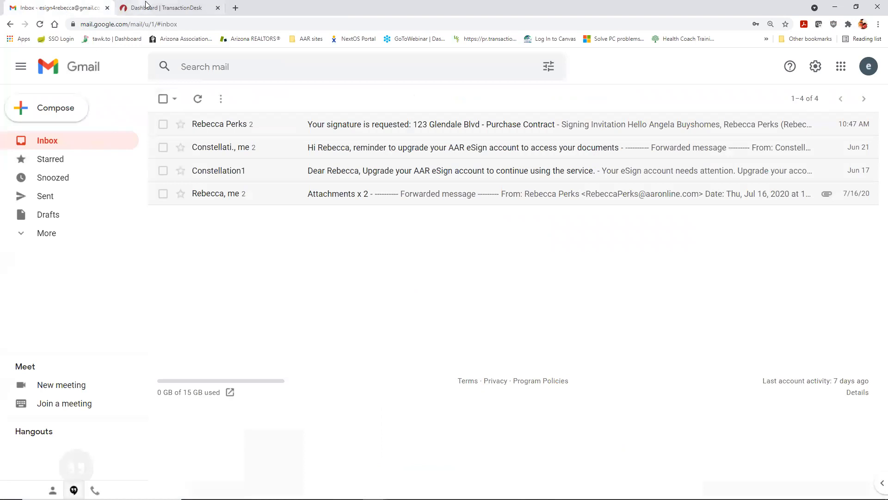
click(146, 5)
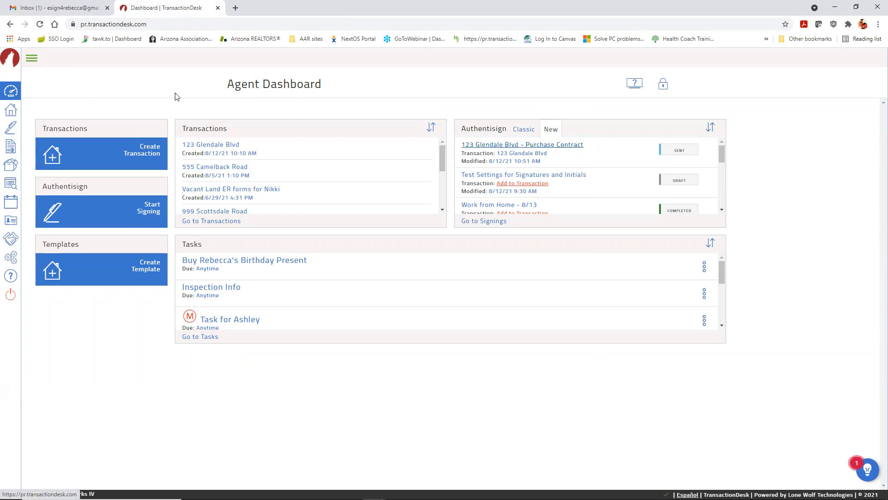
Step: Open the 123 Glendale Blvd signing's details from the Signings list
click(31, 59)
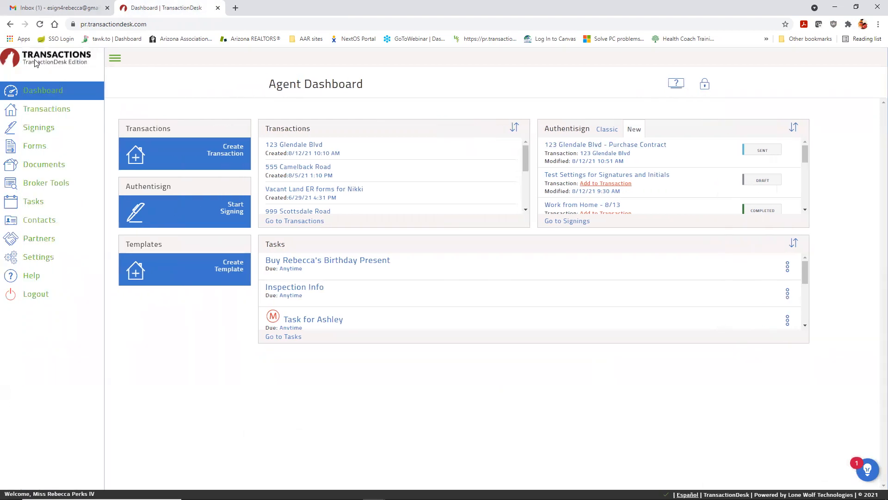
click(39, 133)
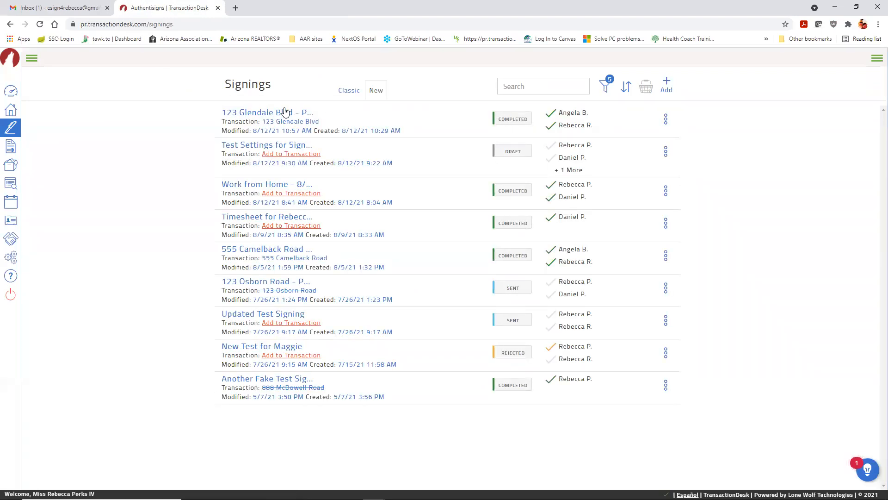
click(271, 112)
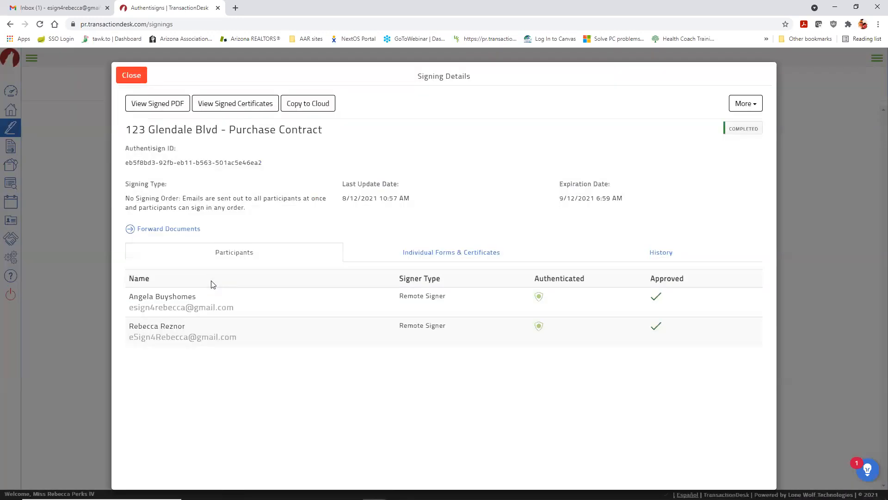
Step: Review the signed contract PDF, then close it and the Signing Details window
click(163, 111)
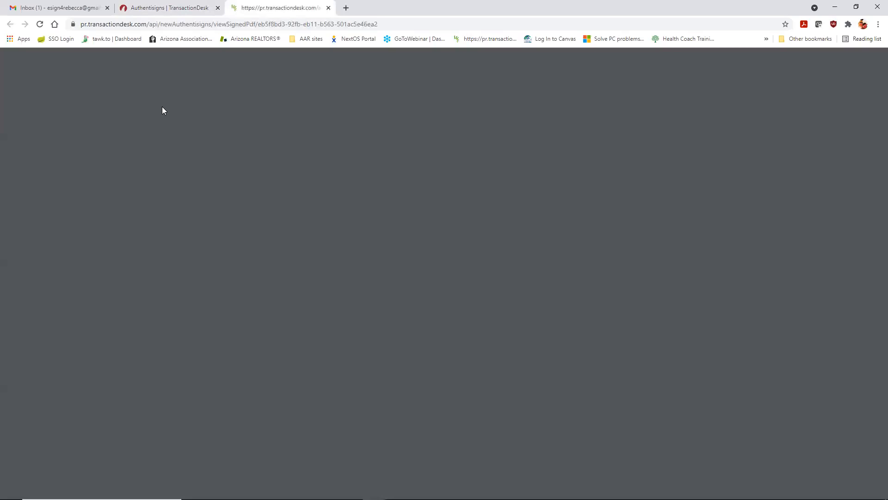
scroll(563, 348, down, 3)
scroll(563, 347, down, 13)
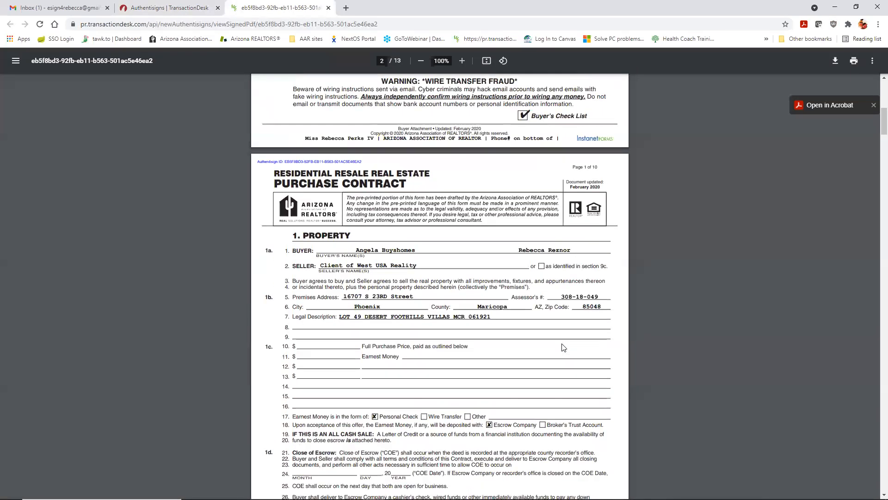
scroll(564, 237, down, 10)
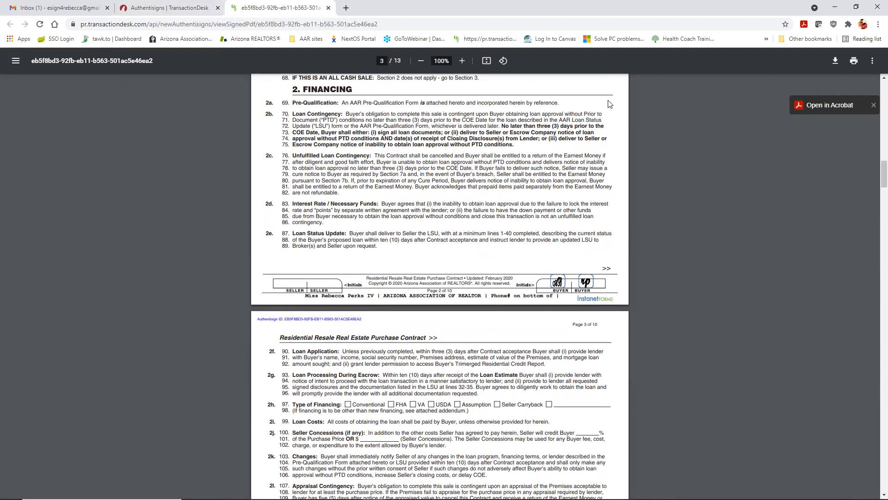
click(329, 9)
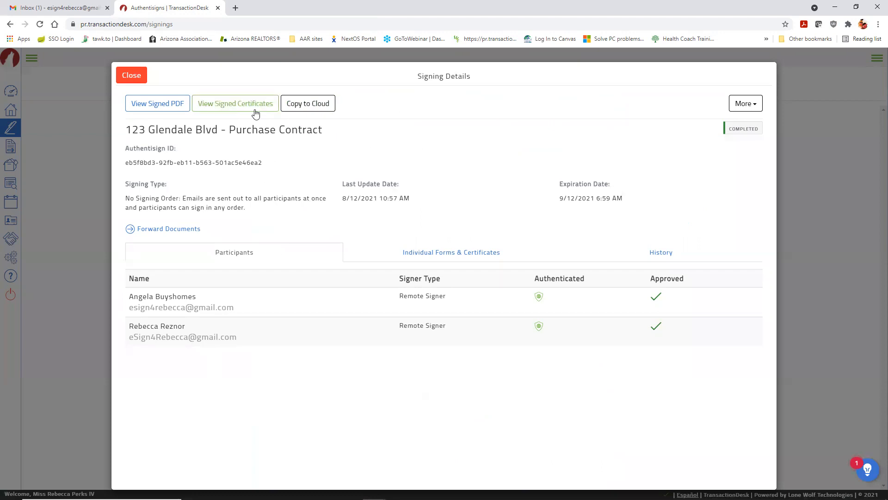
click(133, 75)
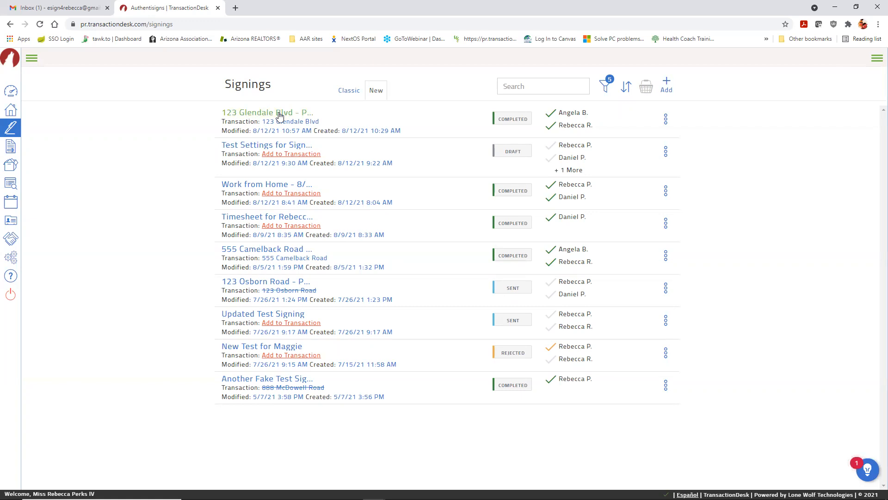
Step: Read Authentisign's 'Signing complete: 123 Glendale Blvd - Purchase Contract' email and go back to the inbox
click(62, 9)
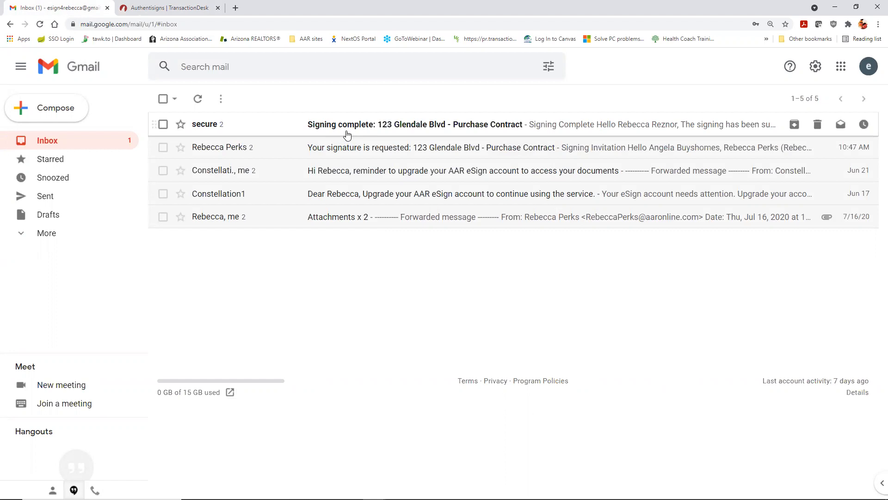
click(347, 125)
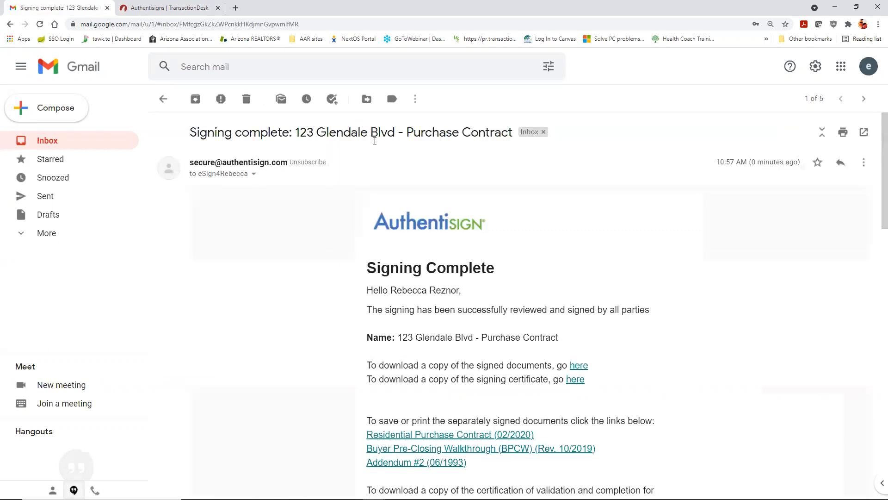
scroll(736, 246, down, 2)
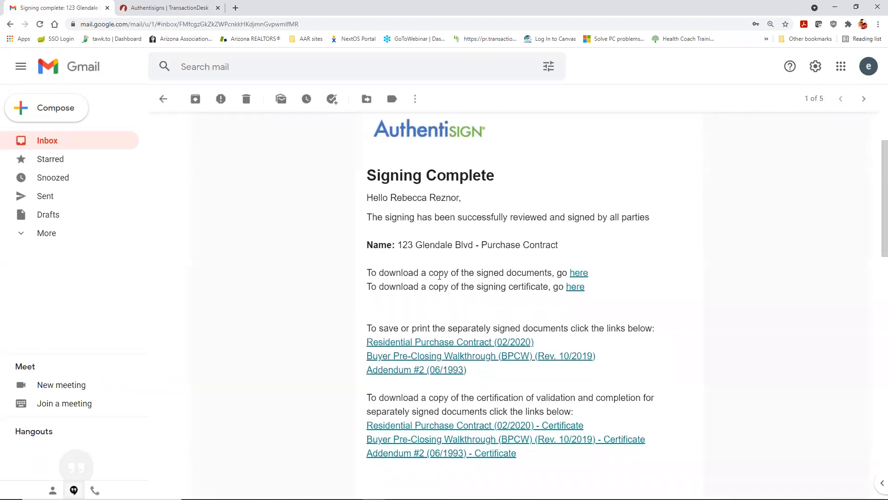
scroll(577, 277, down, 2)
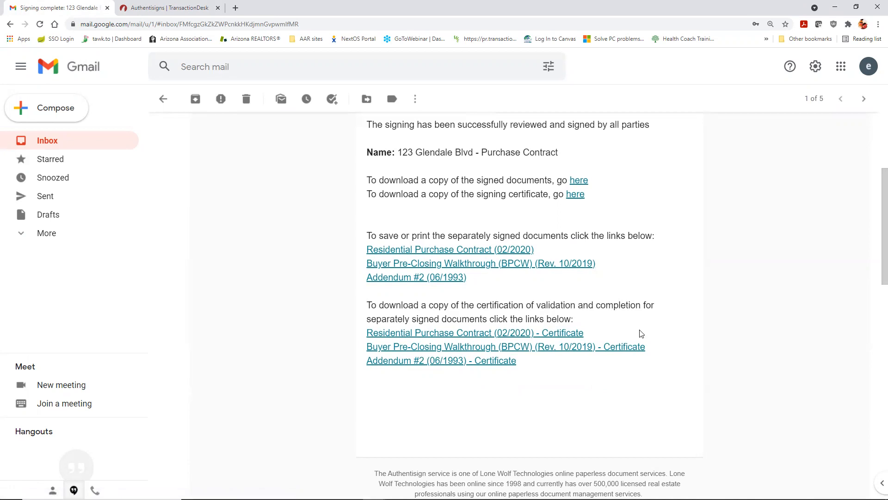
scroll(646, 304, up, 3)
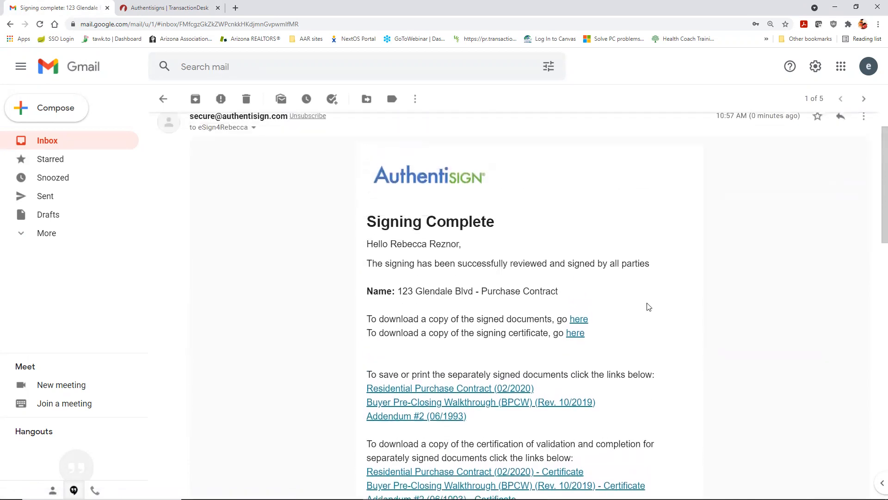
scroll(646, 305, up, 1)
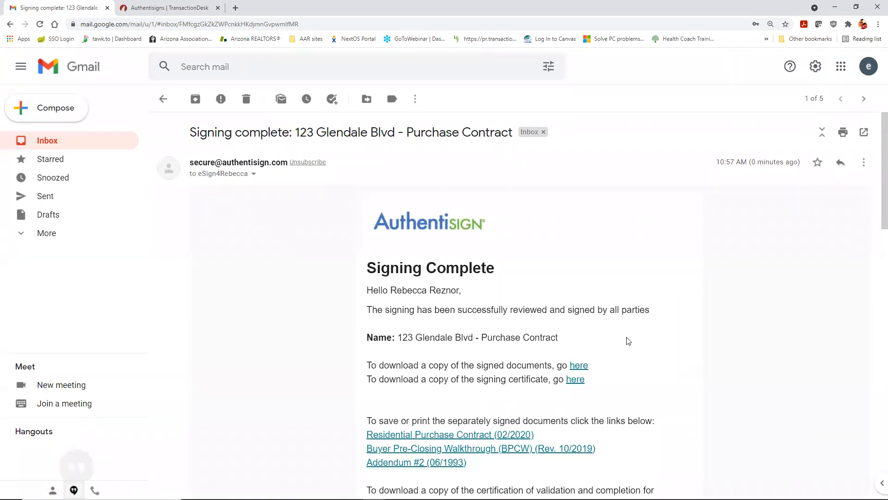
scroll(628, 341, down, 1)
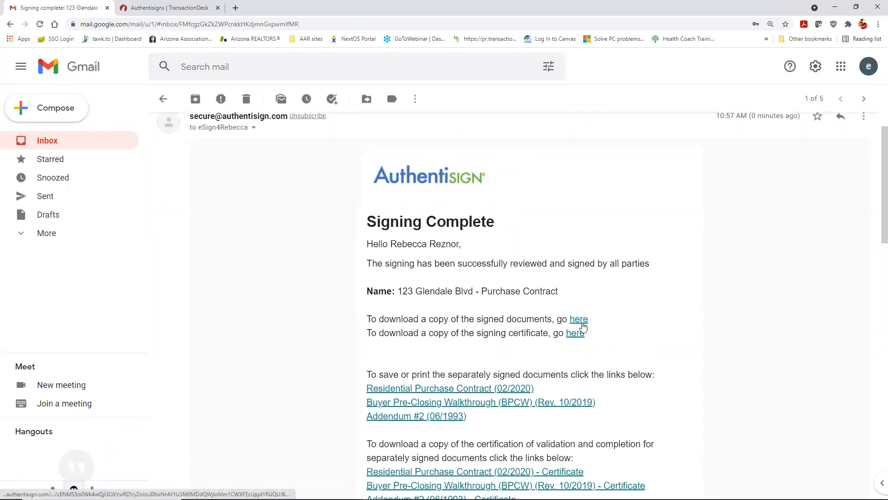
scroll(301, 188, up, 1)
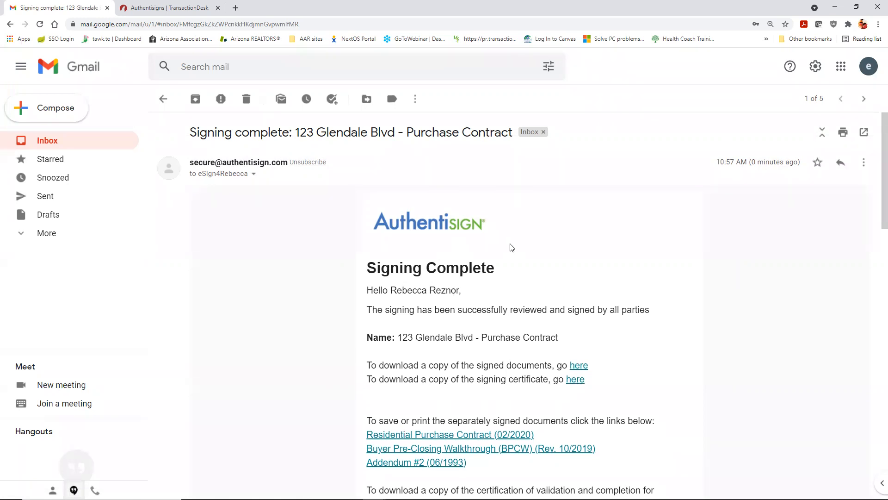
click(165, 100)
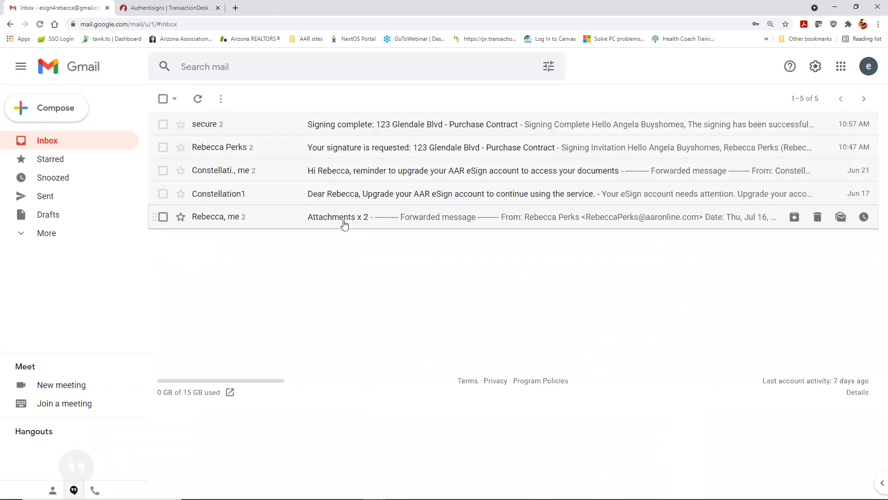
Step: In 123 Glendale Blvd's Documents, inspect the signed Purchase Contract folder, then return to the documents list
click(166, 8)
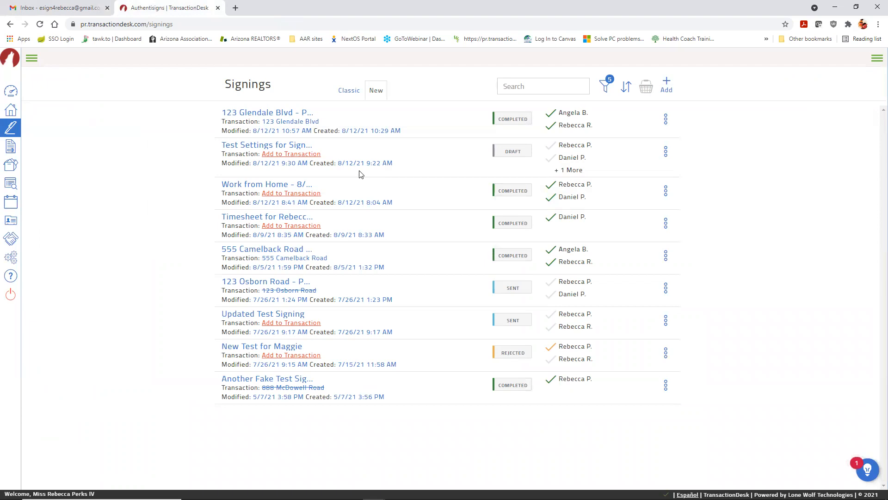
click(12, 113)
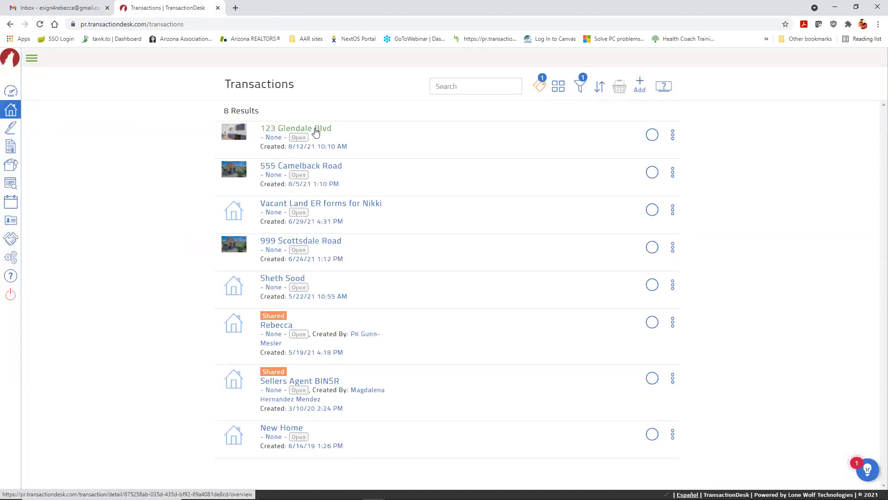
click(316, 131)
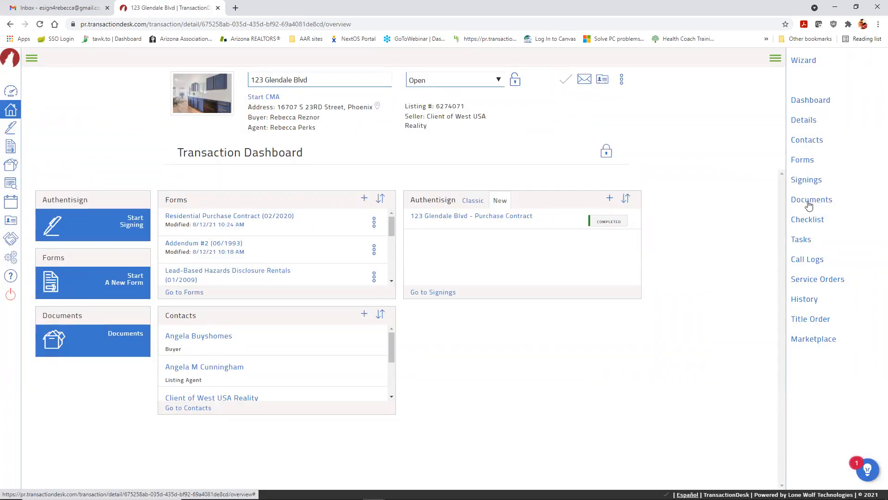
click(809, 203)
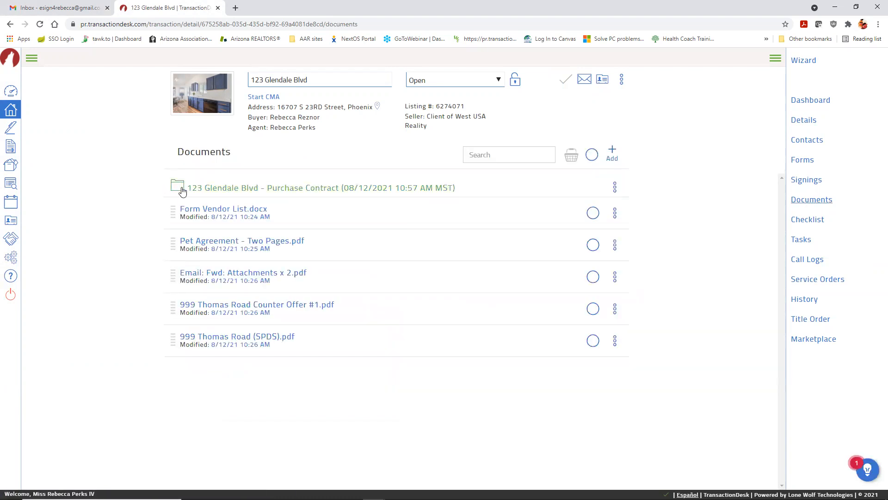
click(313, 190)
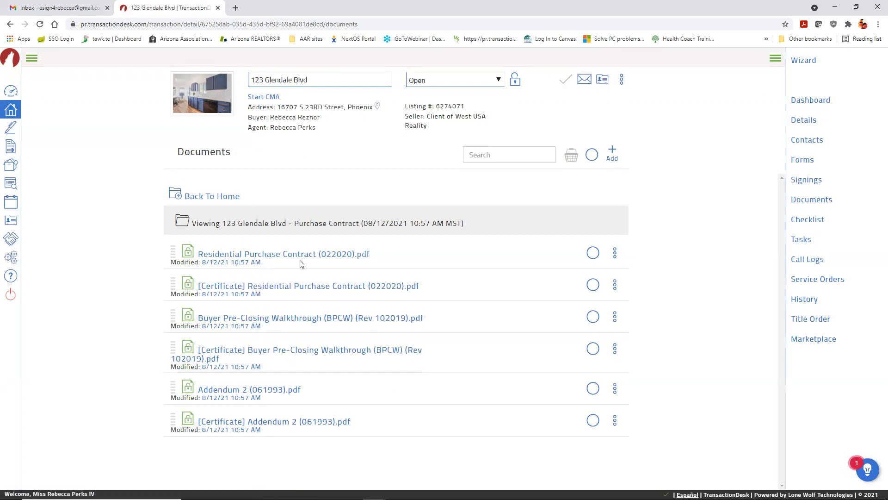
click(191, 198)
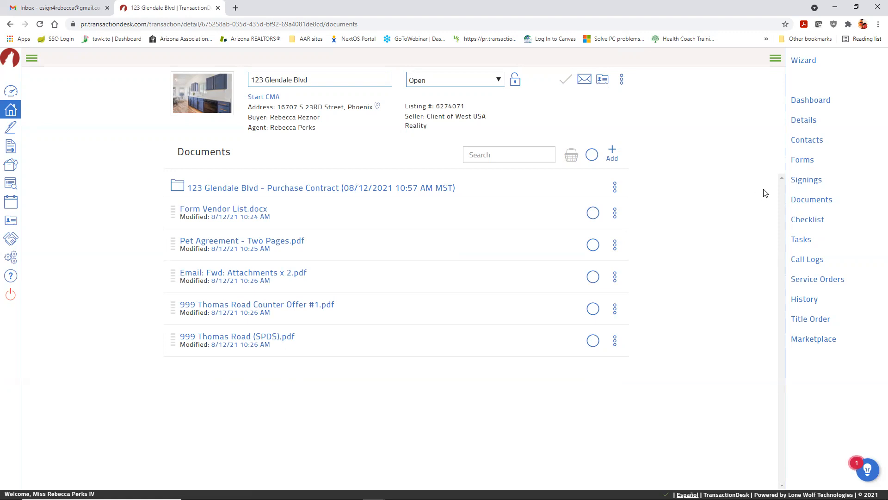
click(802, 161)
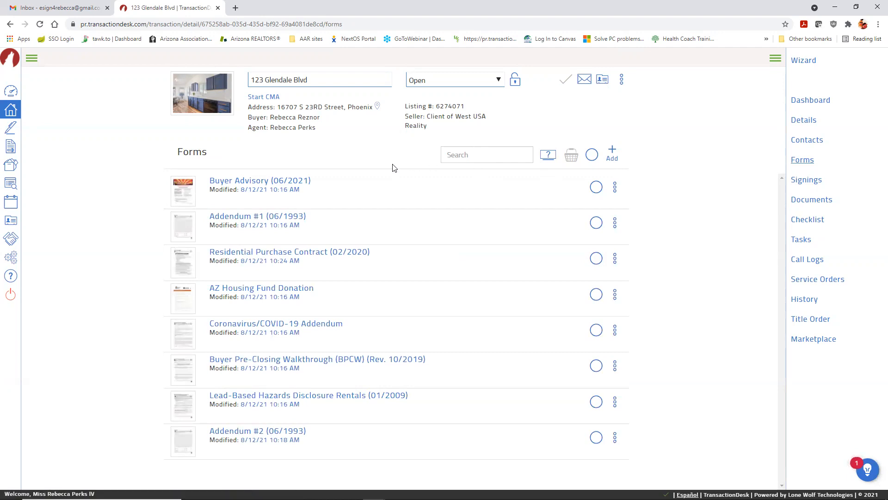
click(323, 253)
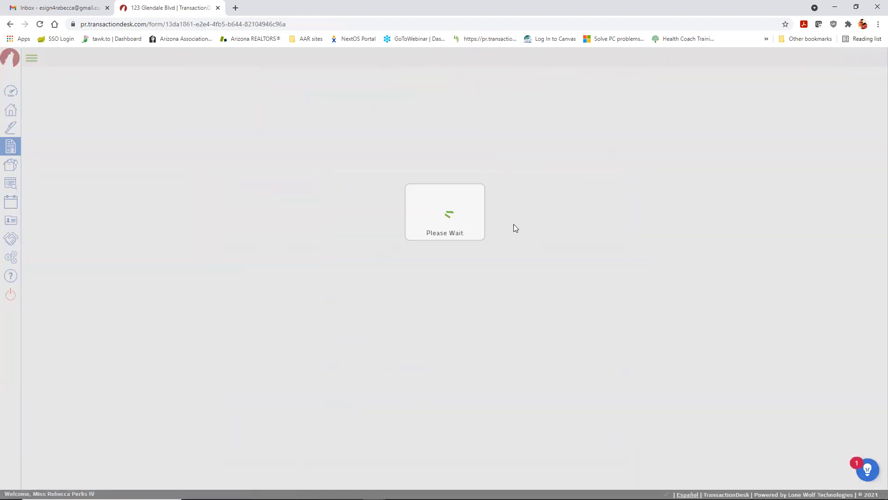
scroll(515, 228, down, 15)
scroll(471, 253, down, 2)
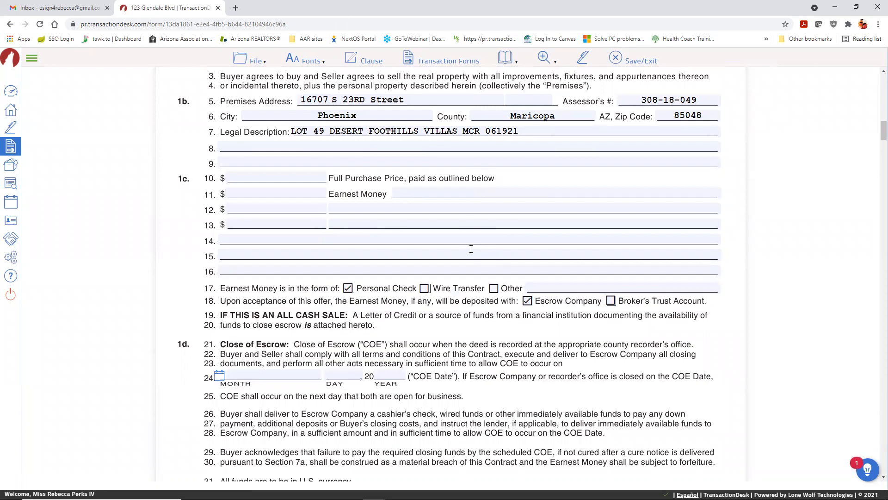
click(616, 59)
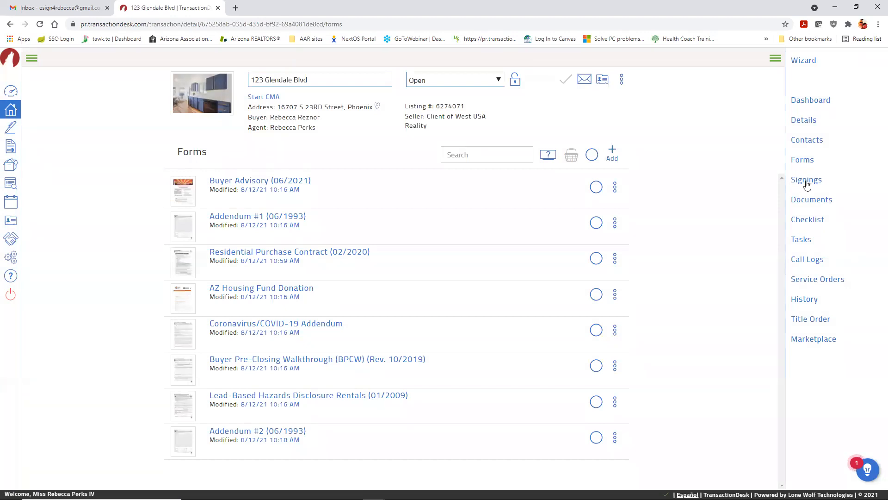
click(806, 180)
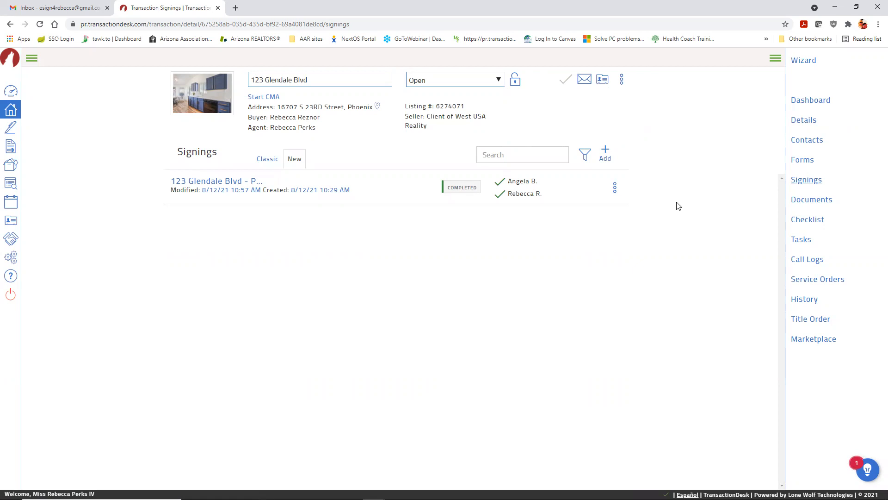
click(813, 203)
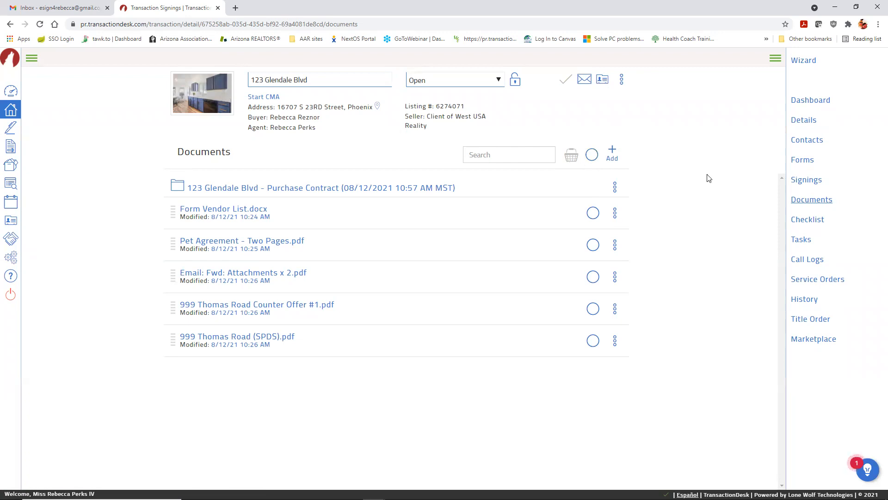
click(805, 184)
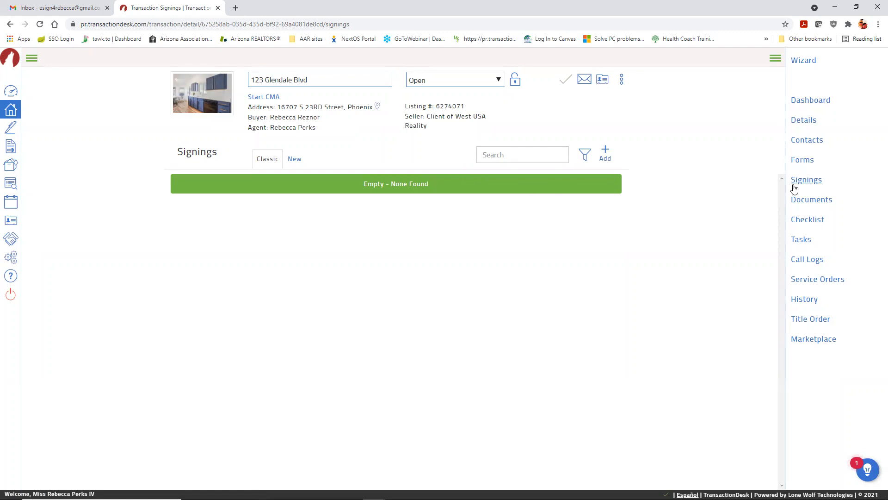
click(299, 158)
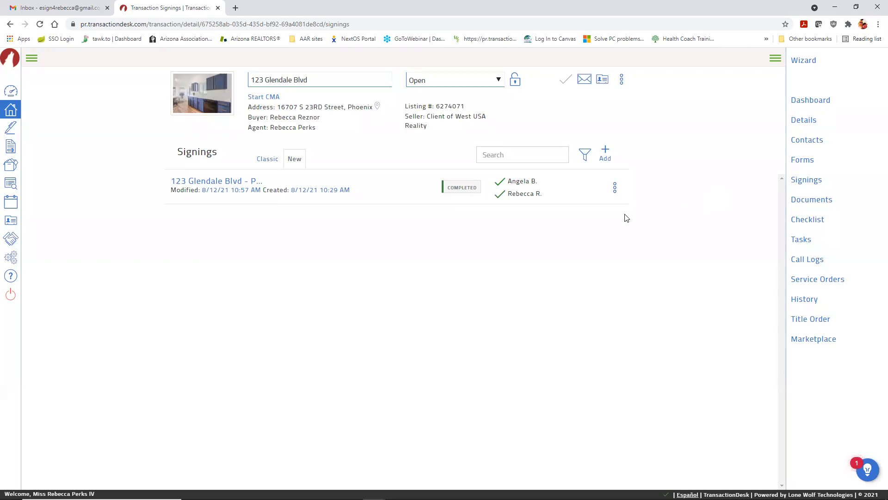
click(32, 59)
Step: Expand User Information in Settings > Preferences and highlight the phone and email values
click(36, 261)
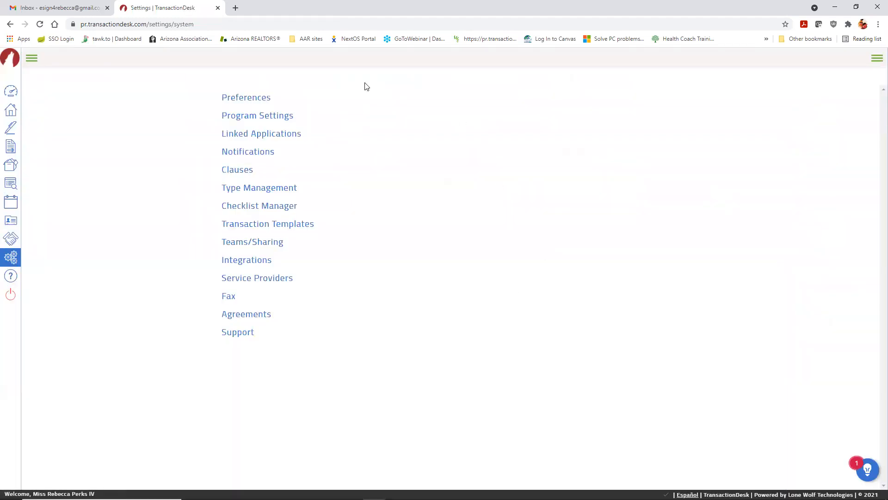
click(248, 100)
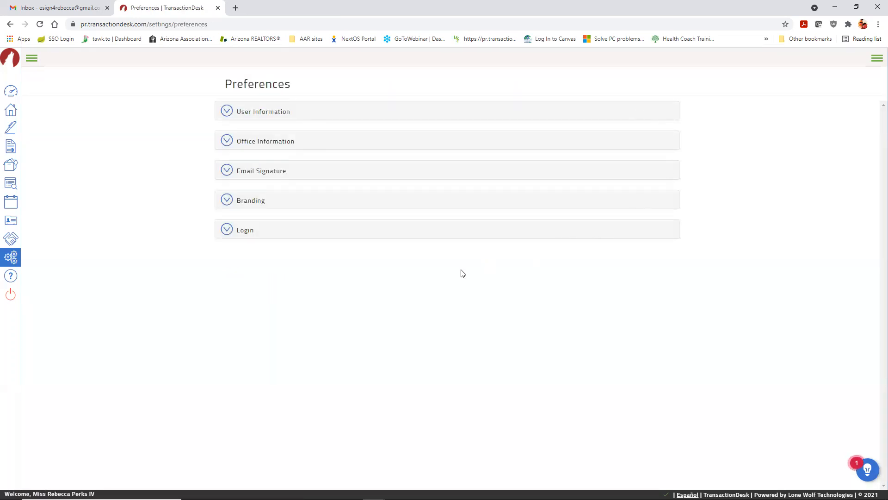
click(225, 116)
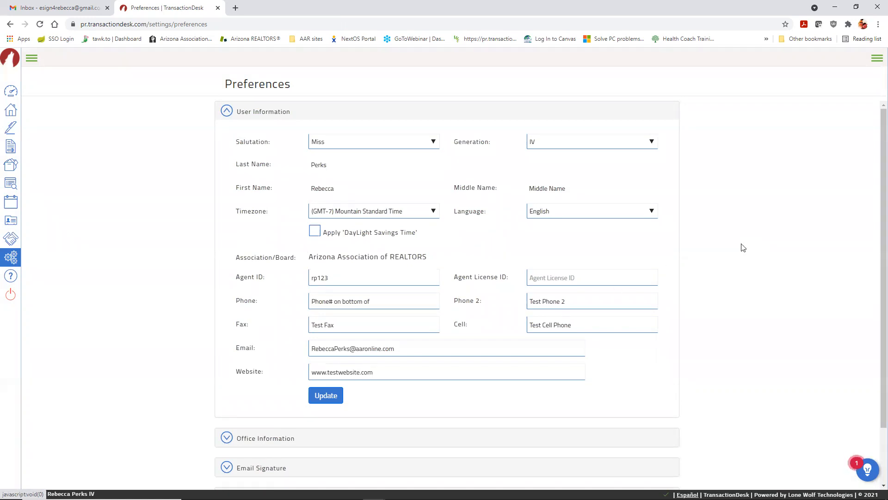
scroll(726, 244, down, 1)
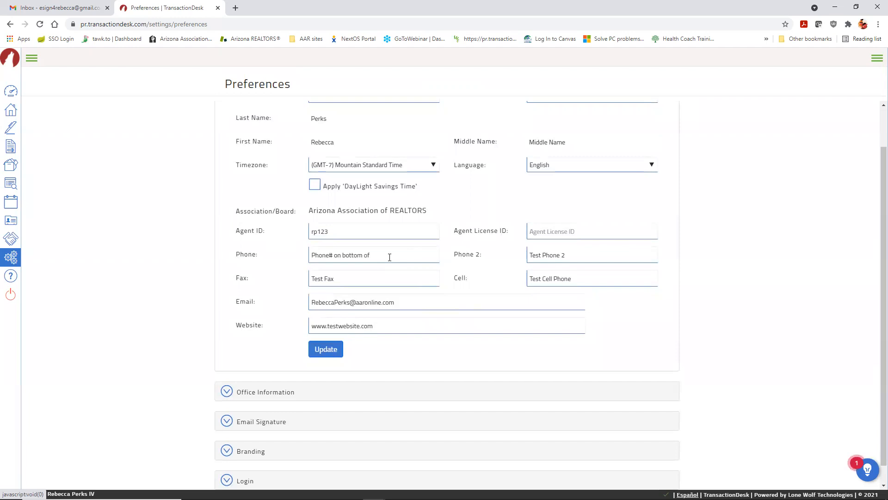
drag(390, 257, 301, 257)
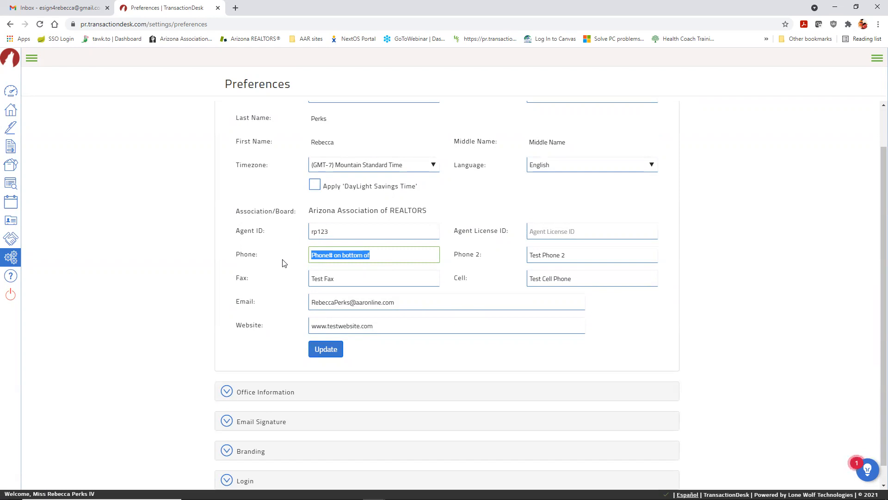
scroll(266, 259, up, 1)
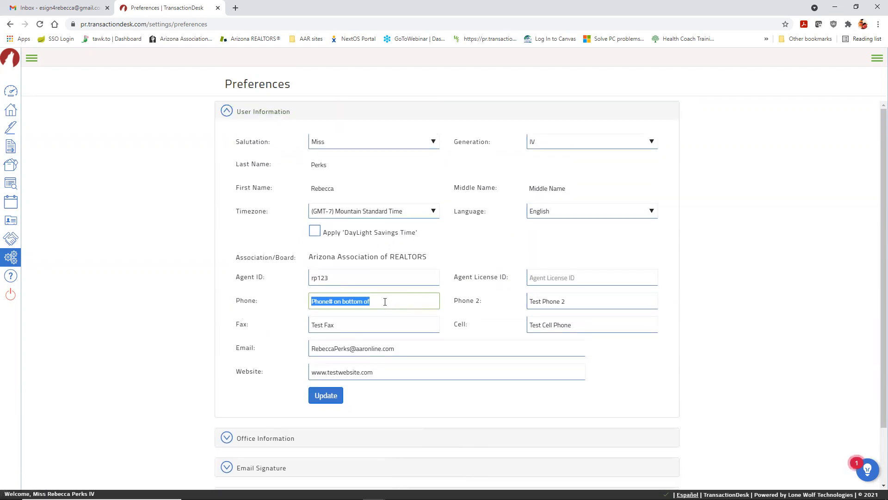
click(385, 302)
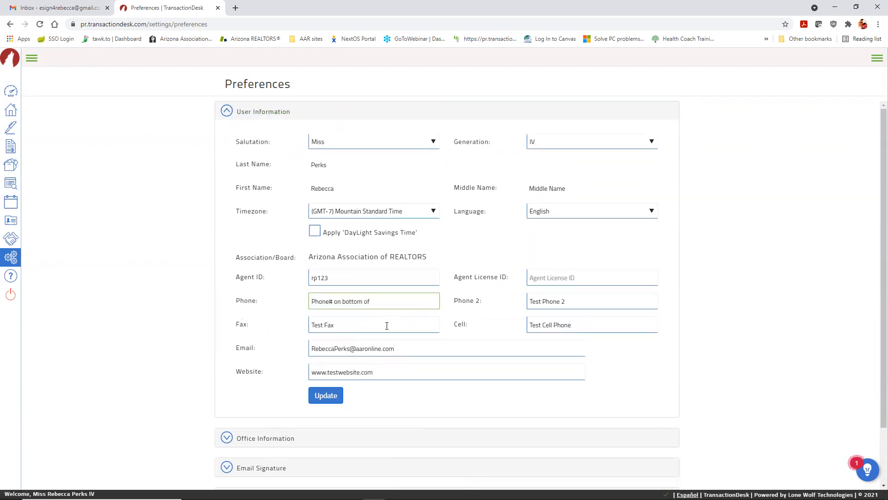
drag(409, 352, 272, 348)
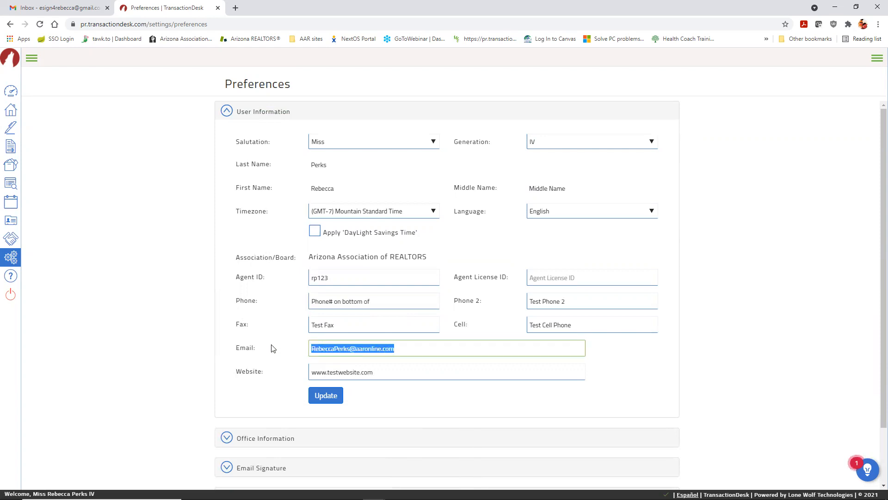
click(273, 348)
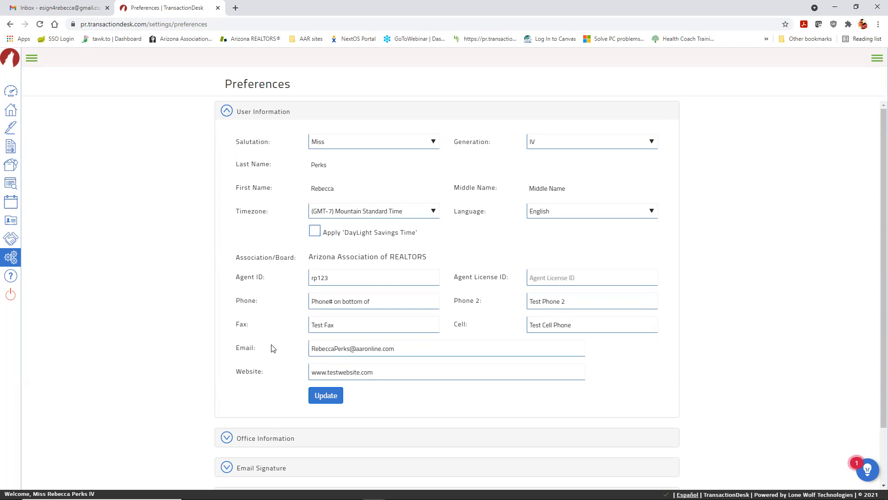
Step: Expand Office Information and highlight the Office ID AA123
scroll(277, 344, down, 2)
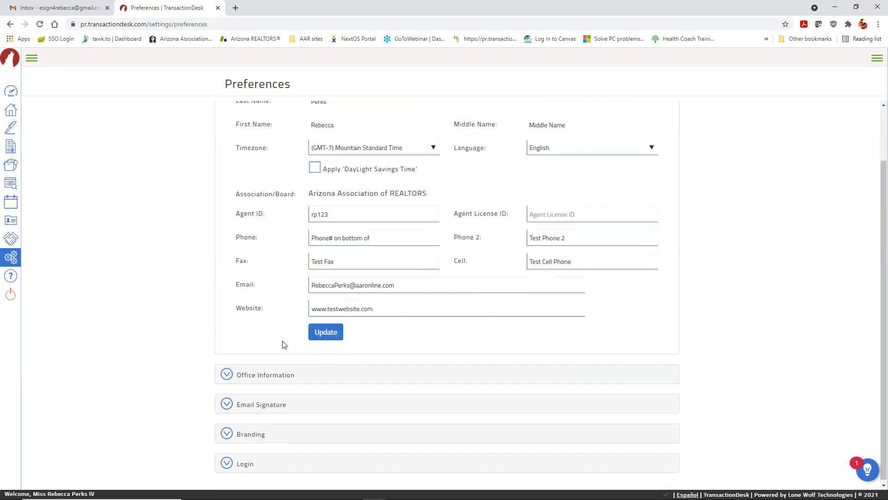
click(224, 369)
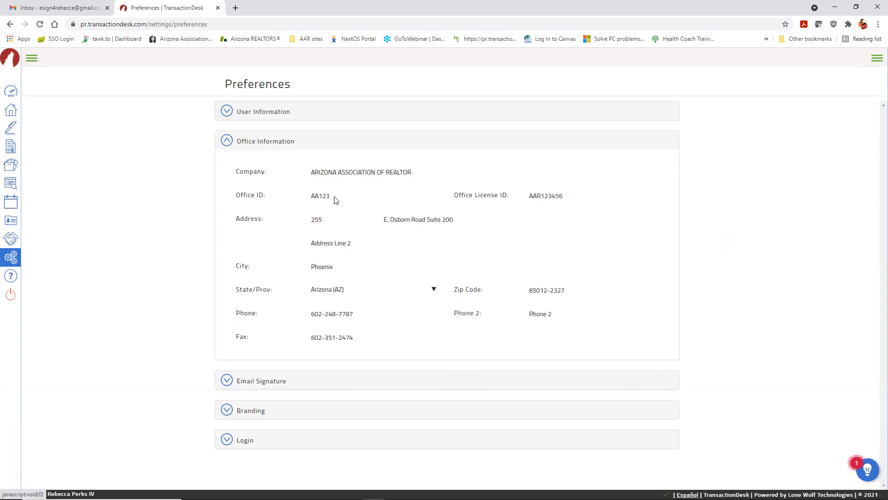
drag(331, 199, 310, 198)
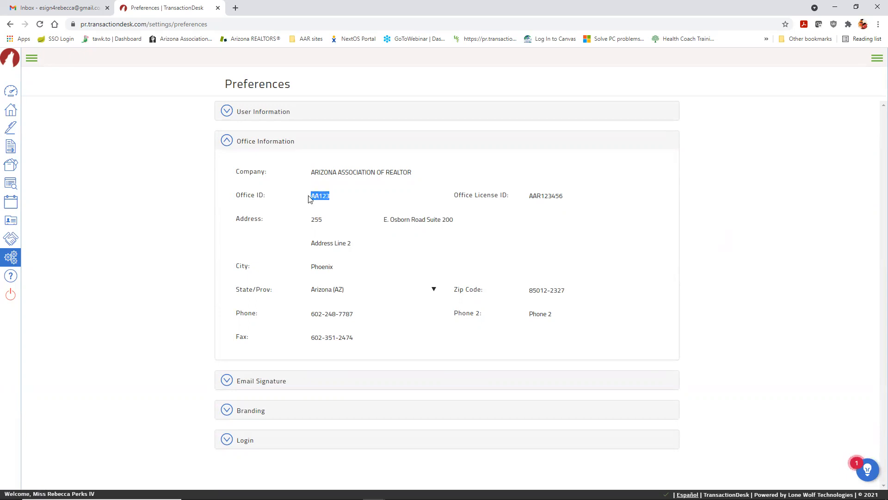
click(328, 202)
Step: Look over the Email Signature and Branding sections, then go back to the Settings list
click(227, 380)
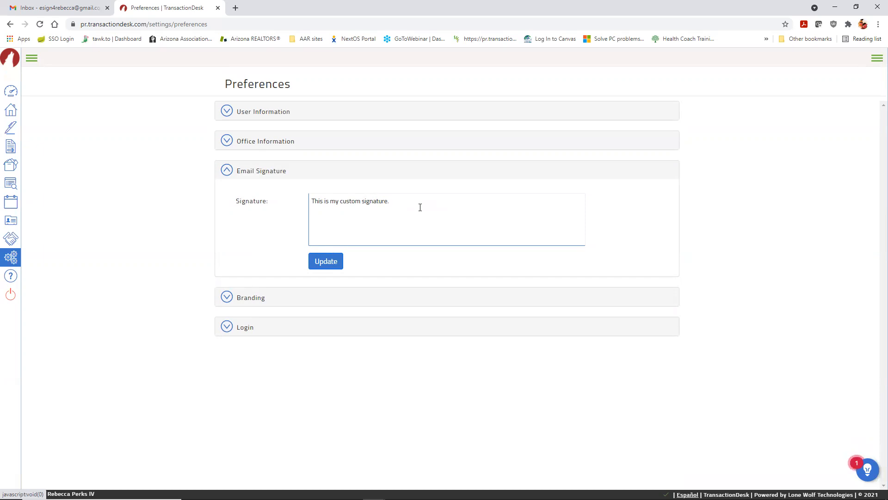
click(225, 301)
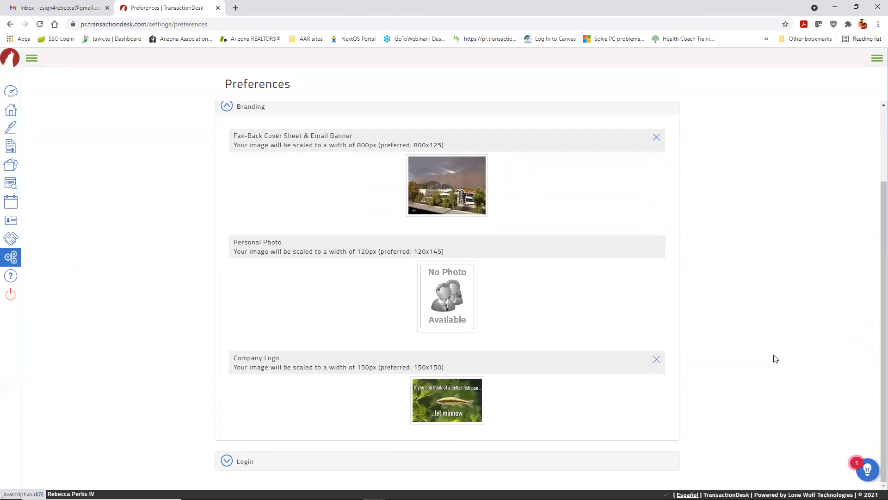
scroll(763, 347, up, 2)
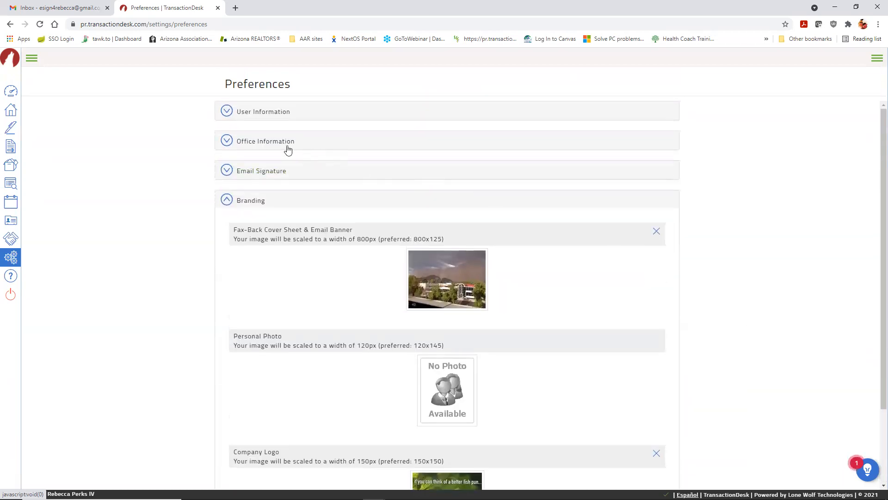
click(10, 258)
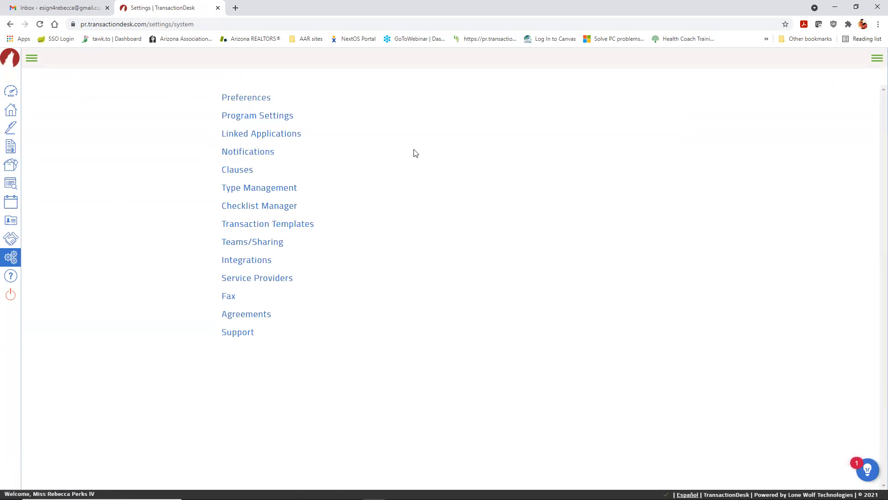
Step: Add the note 'changes here' to the Flood Zone personal clause and save it
click(241, 175)
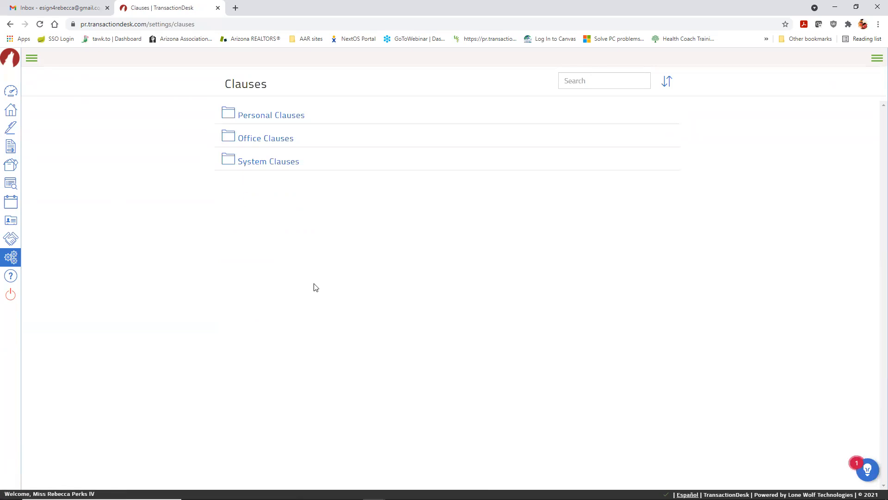
click(262, 119)
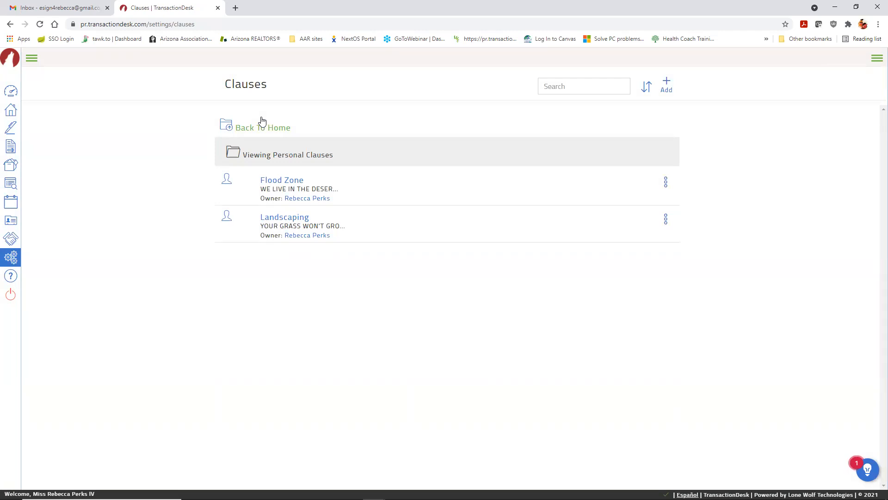
click(276, 184)
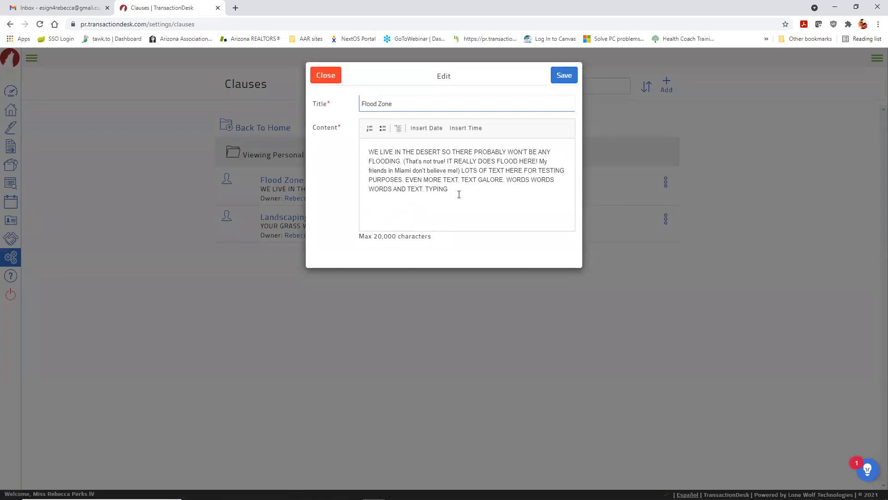
text(changes here)
click(564, 77)
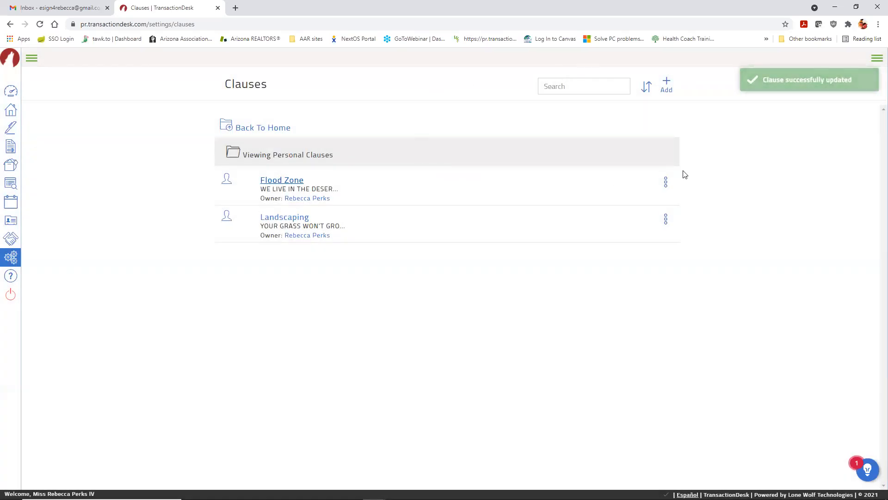
Step: Create a personal clause titled 'COVID INFORMATION' with three paragraphs of placeholder text and save it
click(667, 83)
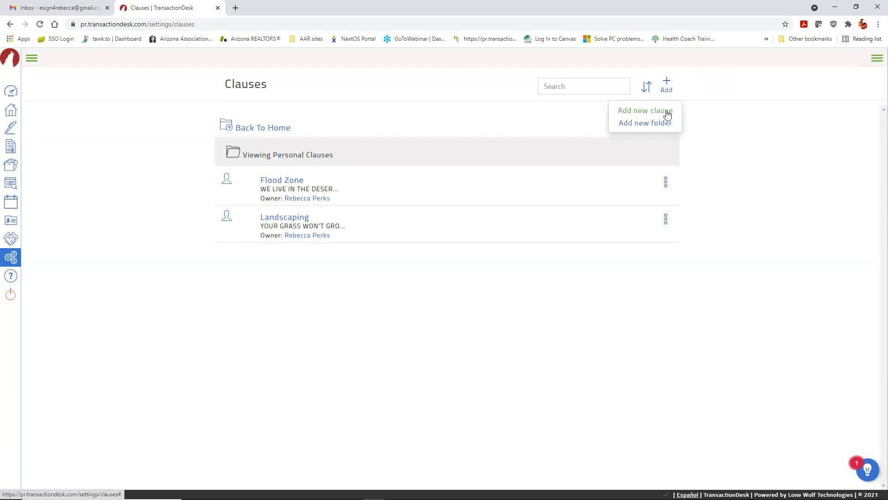
click(654, 111)
click(442, 103)
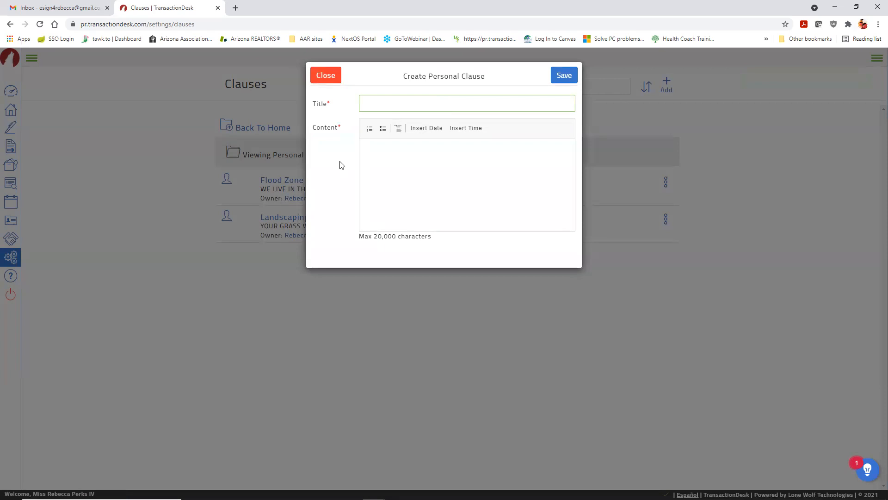
text(COVID INFORMATION)
click(374, 174)
text(sdjf skjfkhhsd fkjshkjsdf jsk)
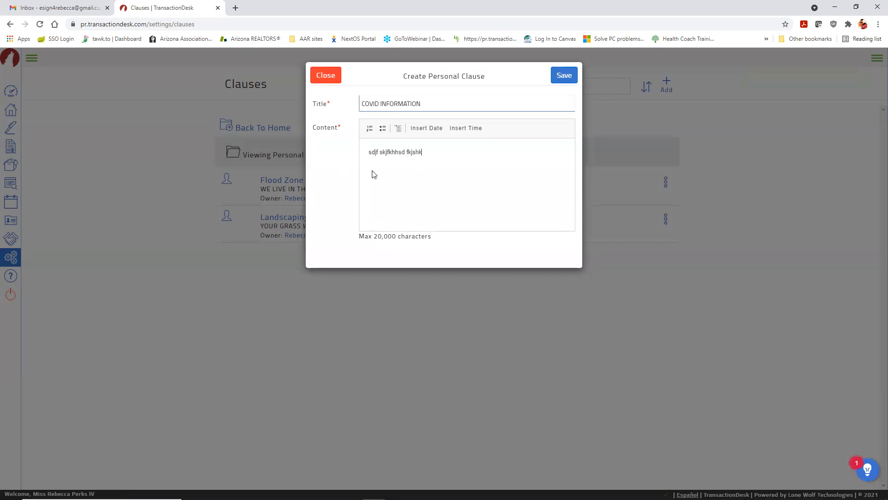
key(Return)
text(kdsljf sklajd fals)
key(Return)
text(sadkjf lksjf;lsakdf asdjkf lsakdjf l)
click(569, 75)
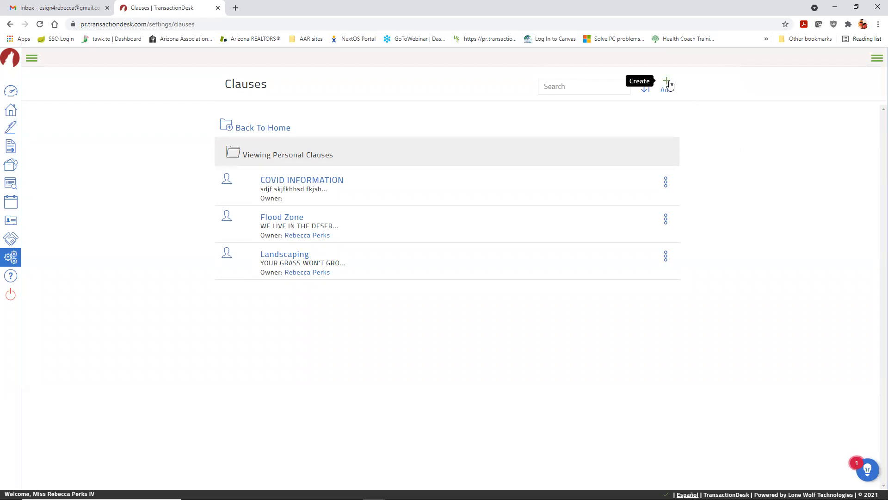
Step: Browse back through the clause folders to Personal Clauses, then bring up the settings list
click(668, 83)
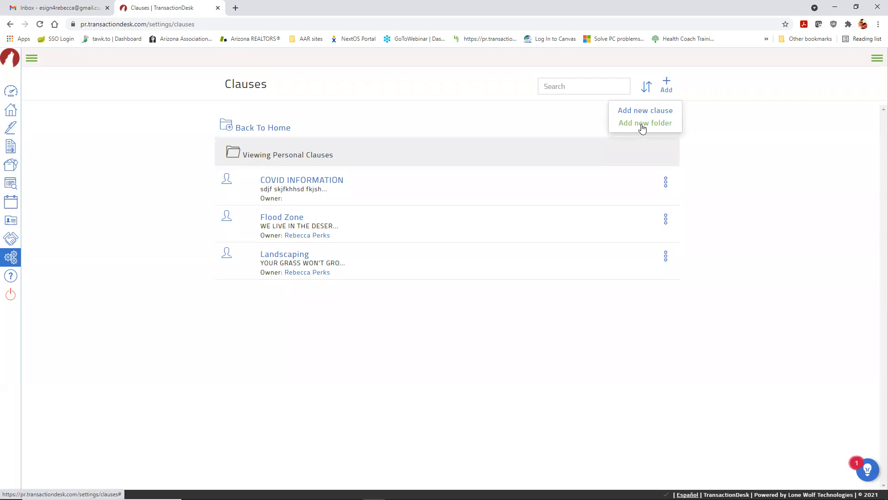
click(752, 121)
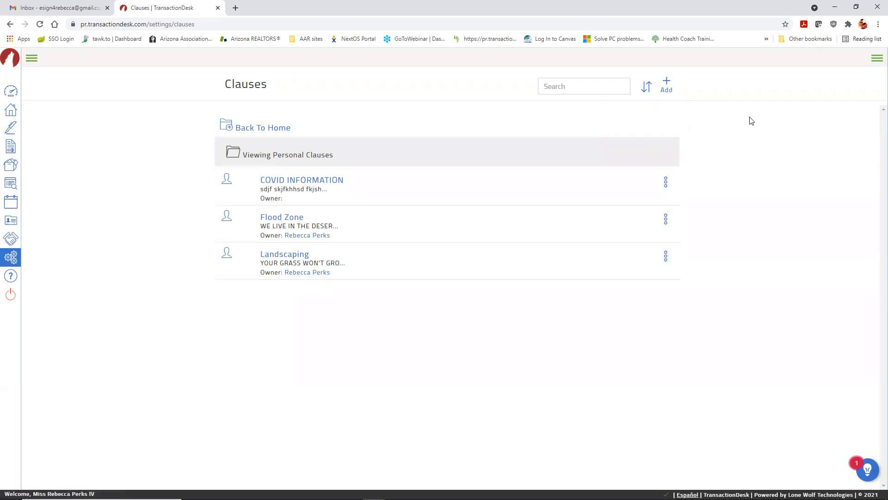
click(286, 130)
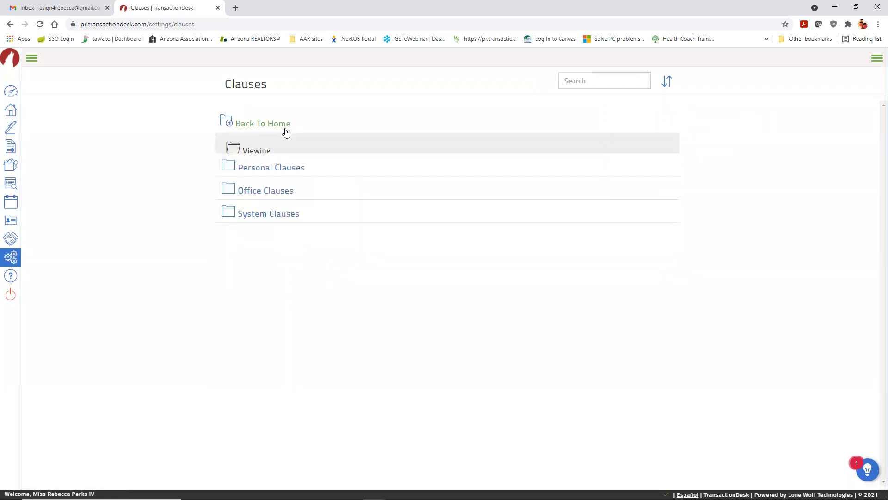
click(255, 115)
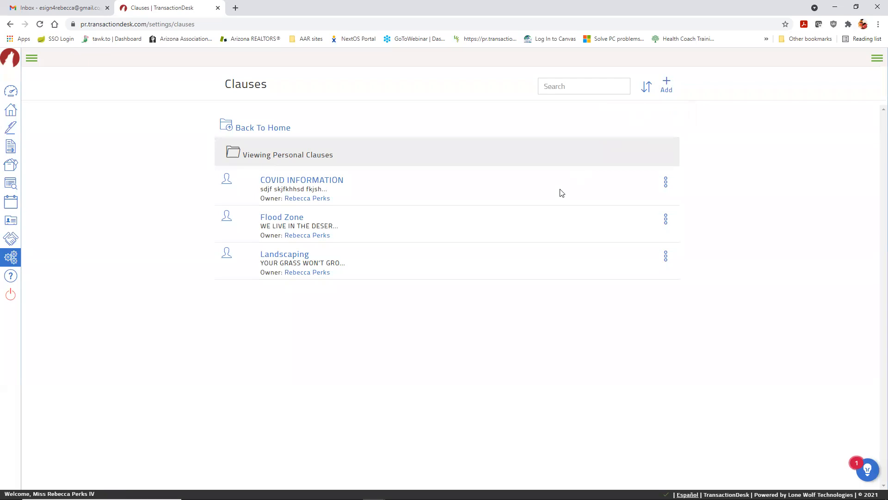
click(21, 259)
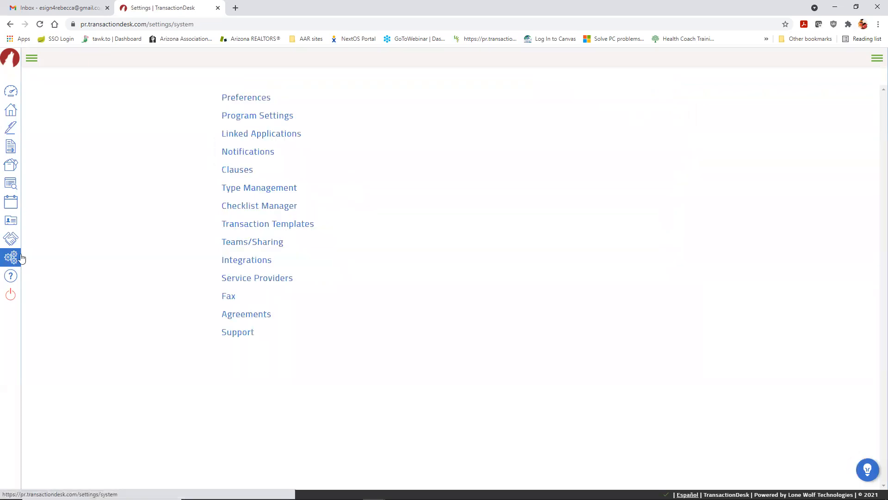
Step: Create a Personal-ownership transaction template named 'Purchase Template' and save it
click(286, 227)
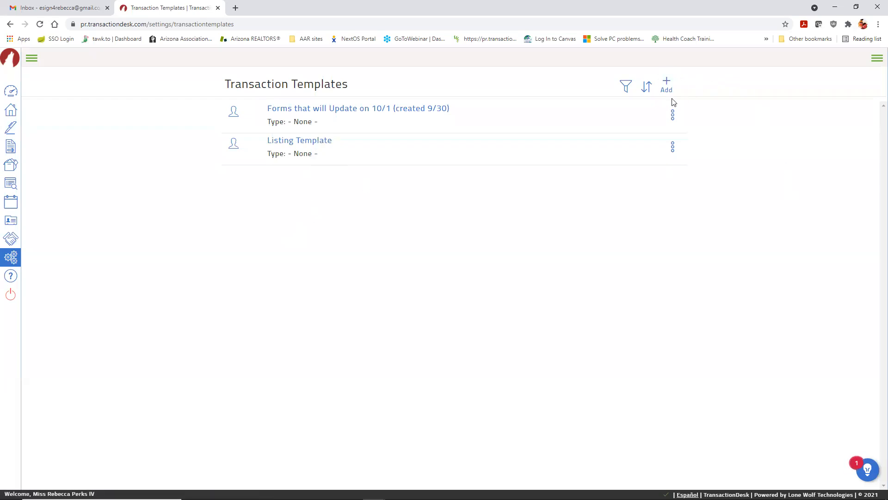
click(666, 84)
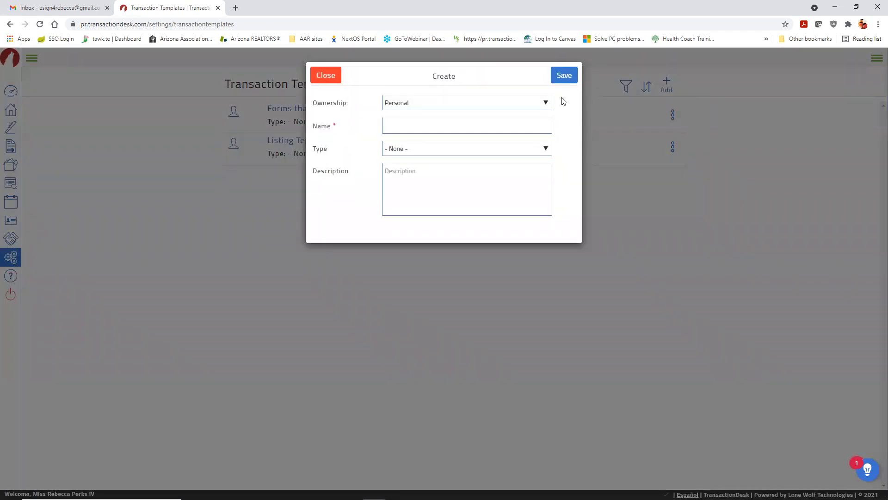
click(545, 103)
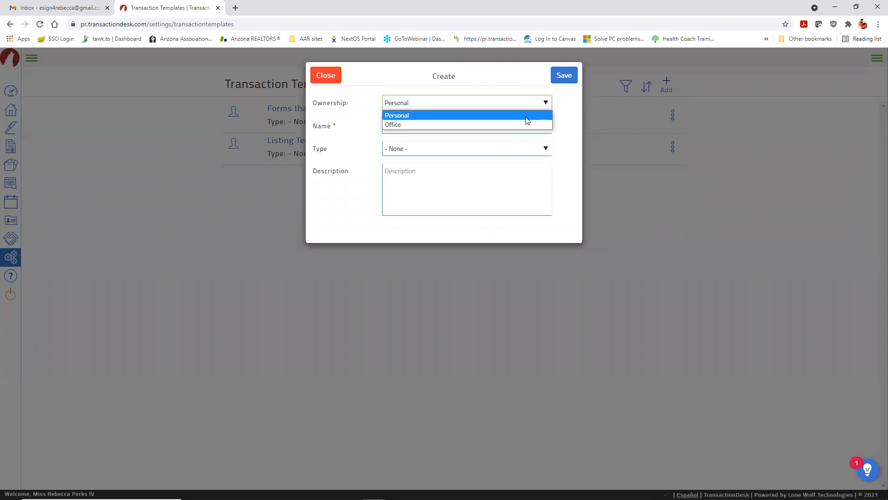
click(526, 117)
click(462, 132)
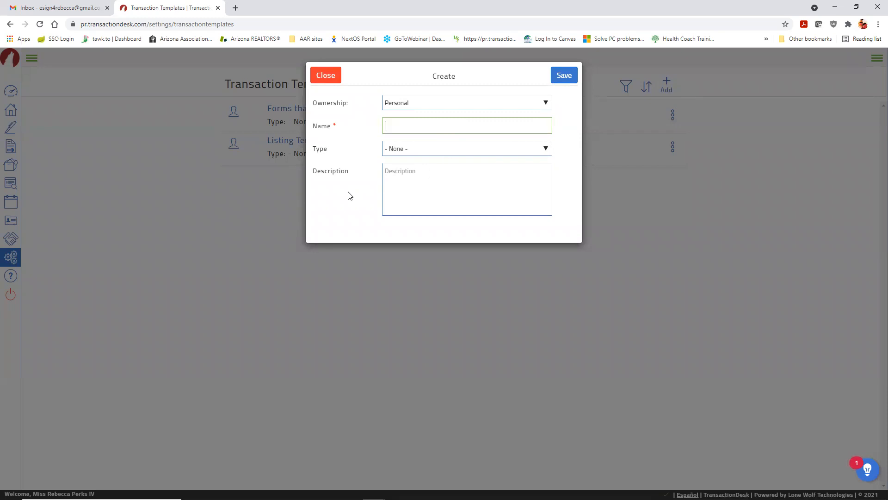
text(Purchase Template)
click(563, 76)
Step: Pick seven Arizona Association Of Realtors forms, from Addendum #1 and #2 through the COVID-19 Addendum
scroll(737, 170, down, 1)
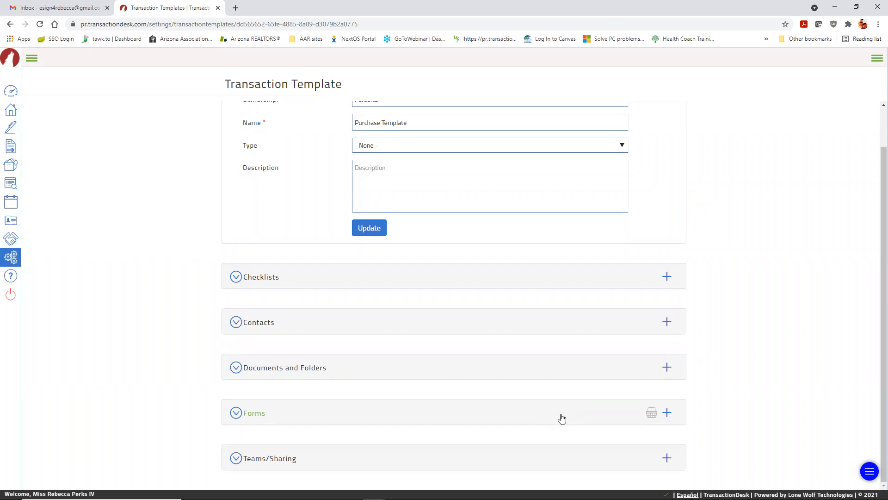
click(667, 412)
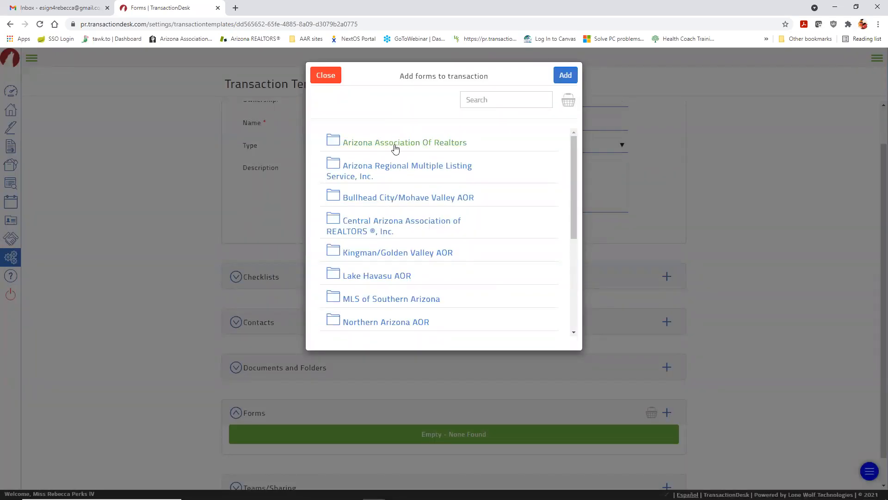
click(395, 148)
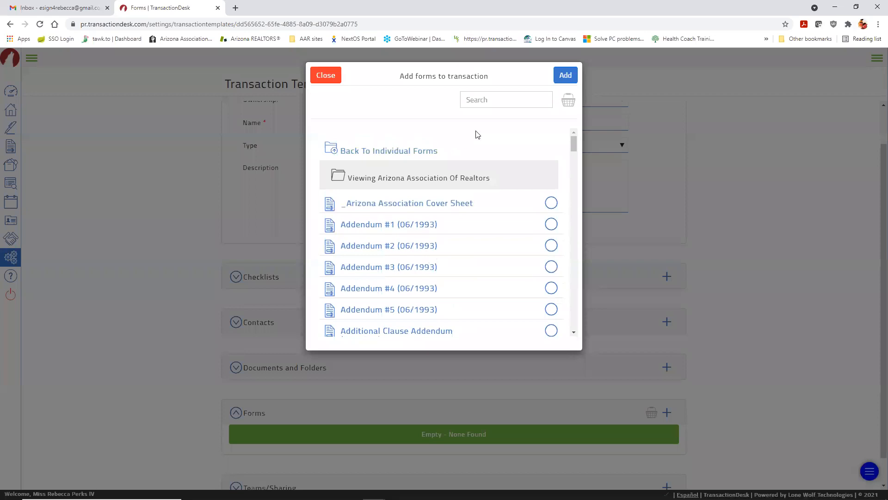
scroll(477, 134, down, 1)
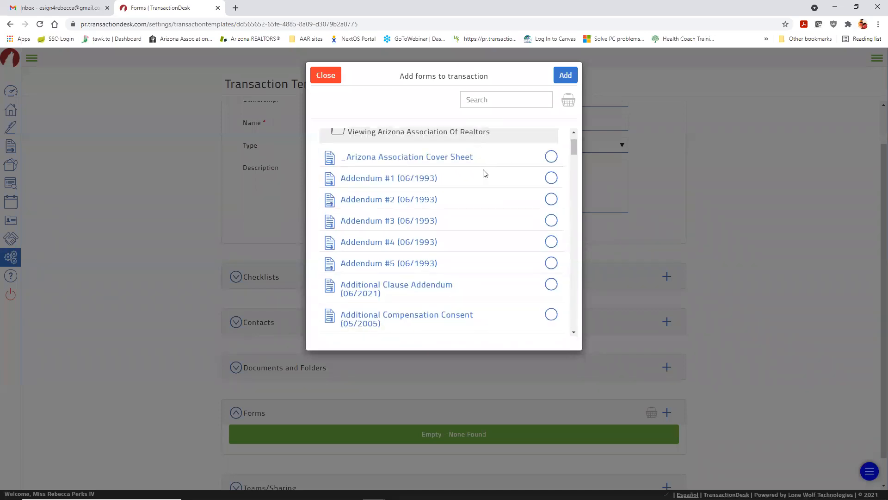
click(402, 180)
click(386, 202)
scroll(386, 201, down, 6)
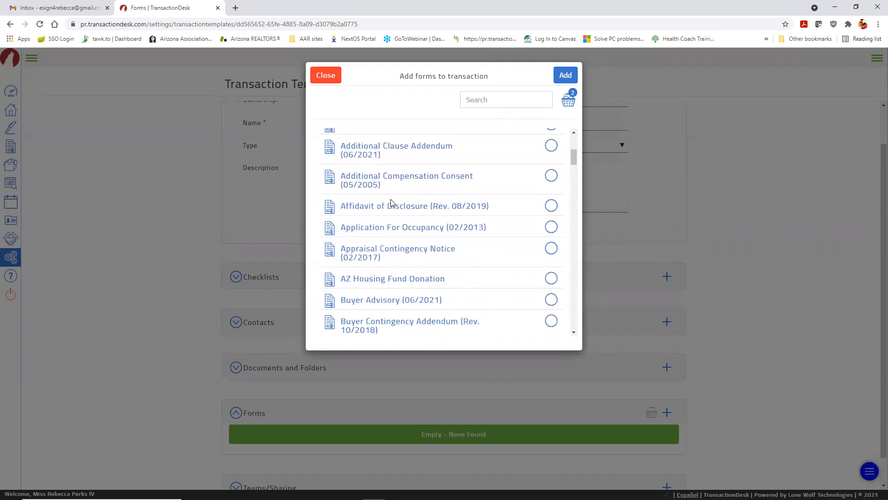
click(376, 234)
click(371, 254)
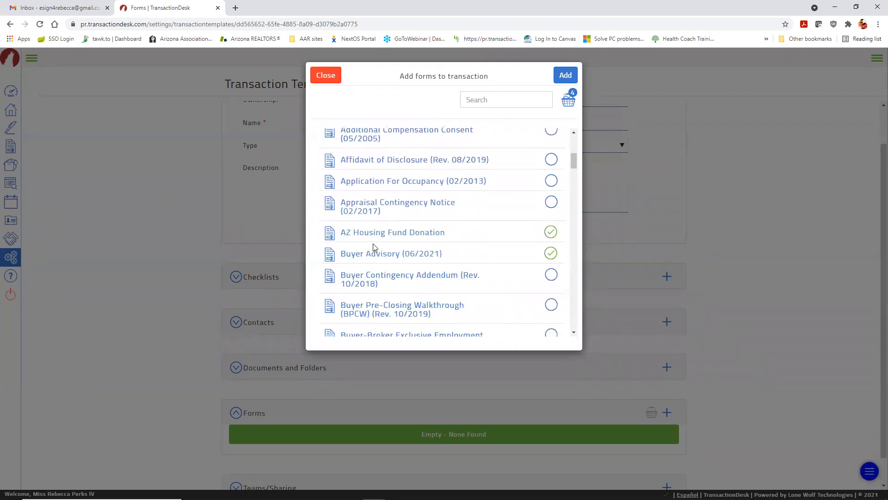
scroll(373, 250, down, 2)
click(391, 190)
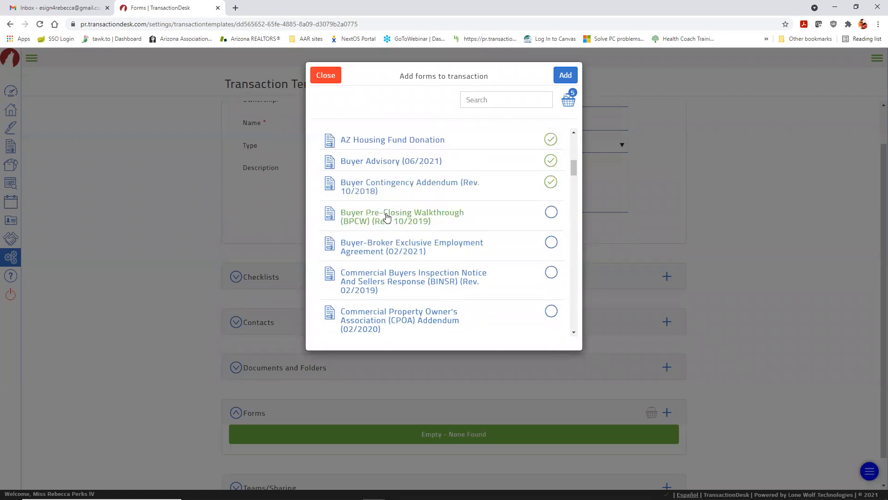
click(416, 213)
scroll(423, 211, down, 2)
scroll(424, 211, down, 3)
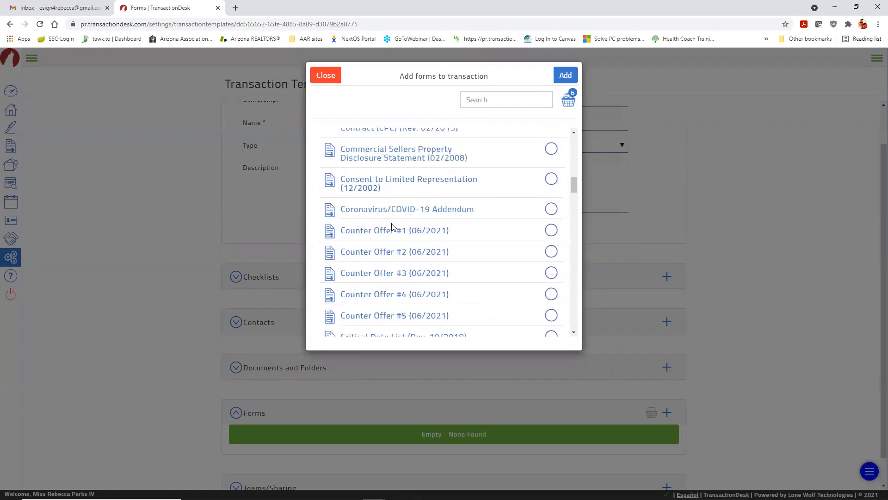
click(384, 212)
scroll(390, 207, down, 5)
Step: Search 'purchase' to add Residential Purchase Contract (02/2020), review the basket, and add all eight forms
click(491, 101)
text(purchase)
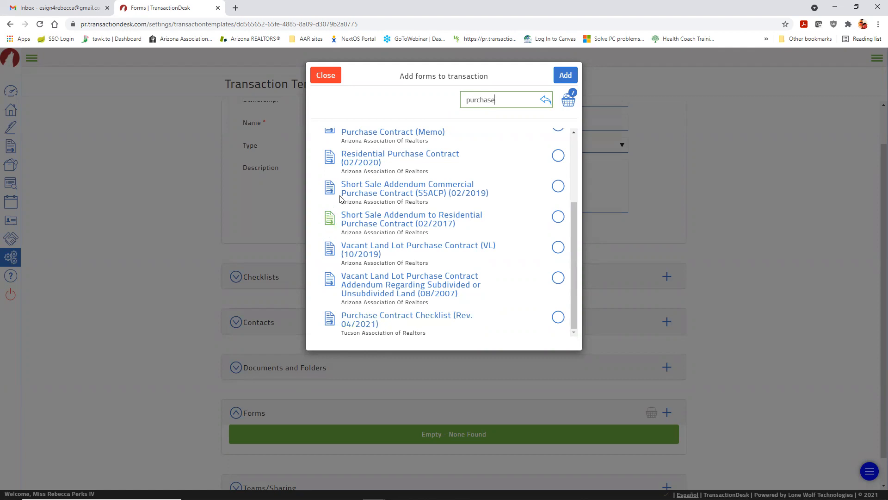
click(397, 156)
click(546, 99)
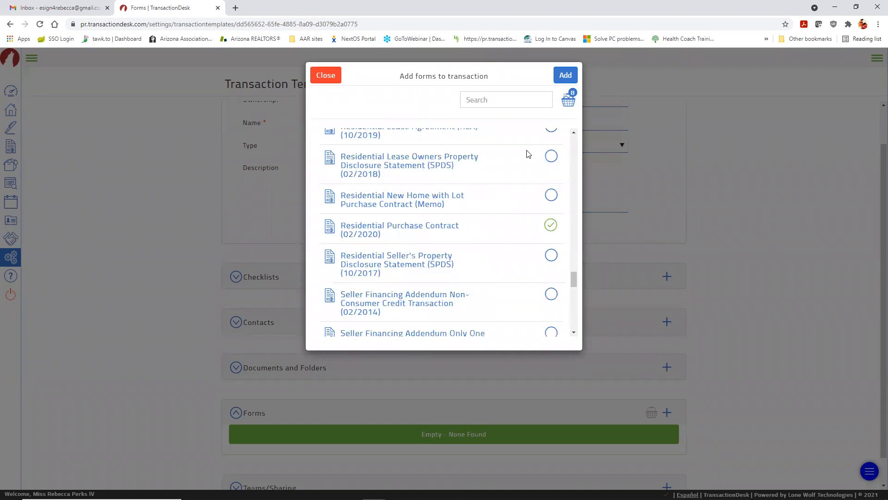
scroll(493, 254, down, 2)
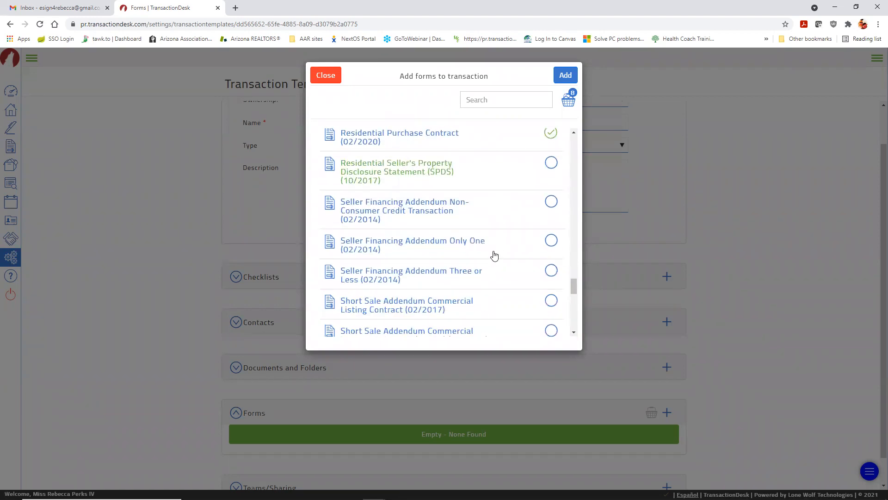
scroll(494, 255, up, 1)
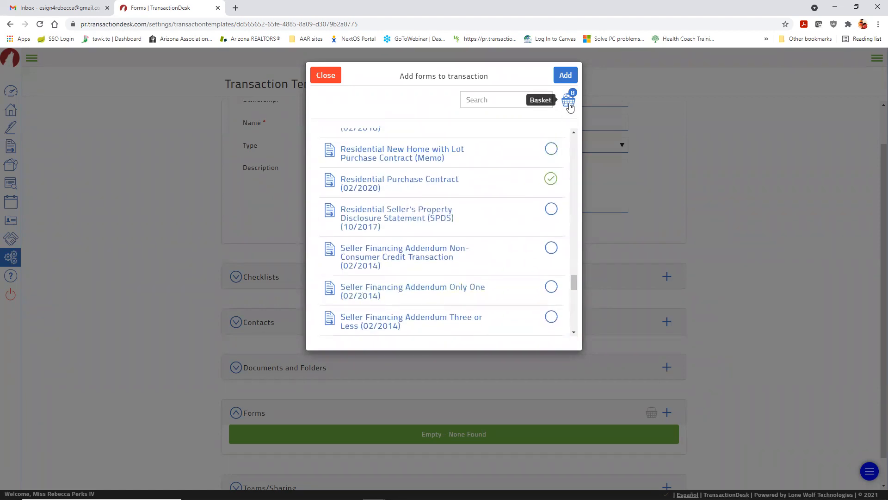
click(569, 101)
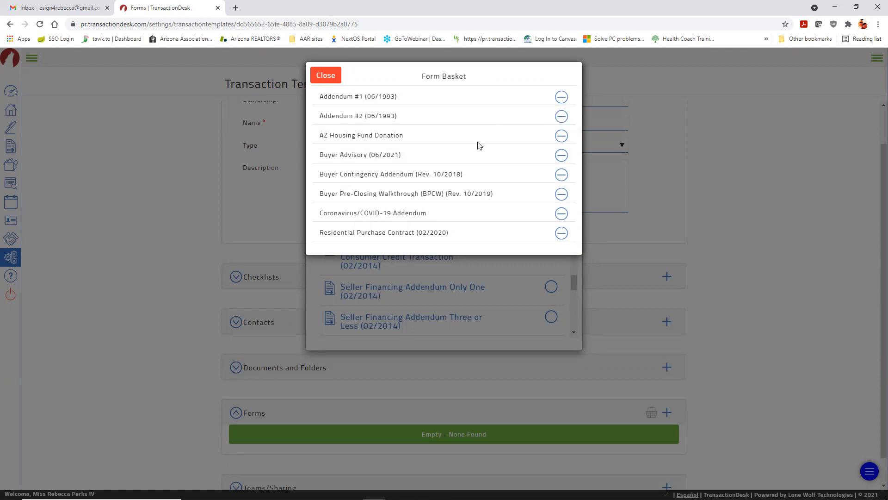
click(325, 75)
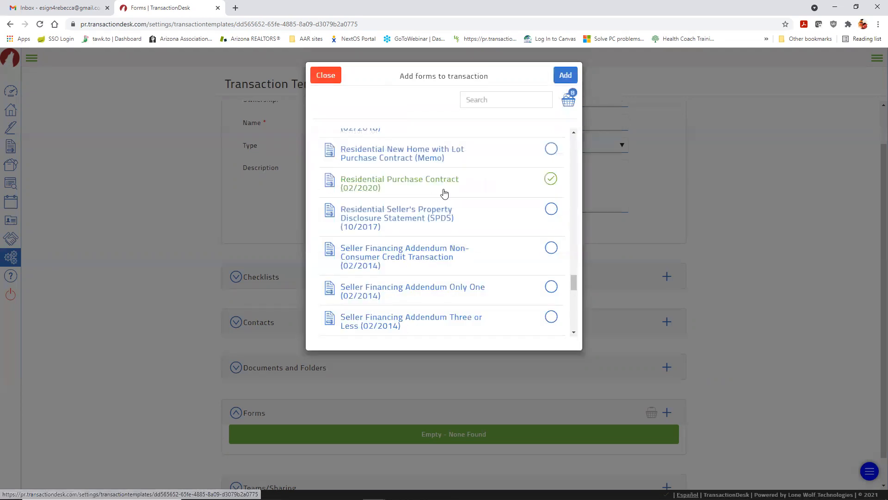
click(566, 75)
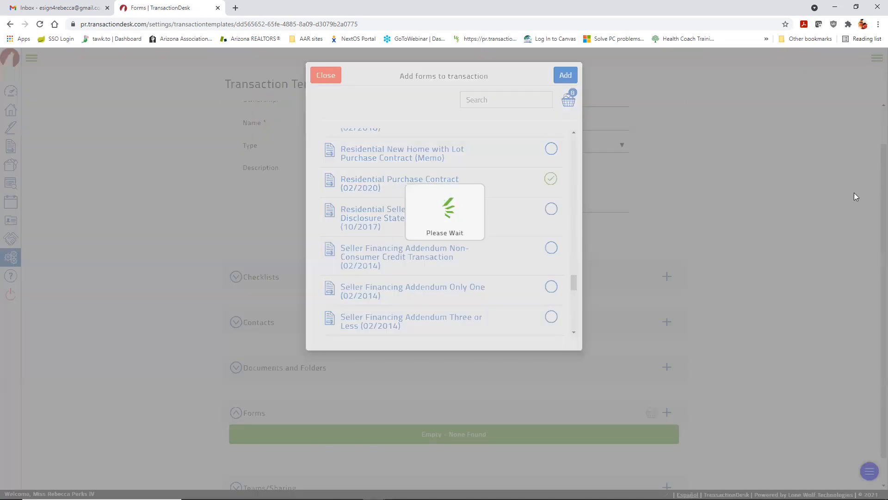
Step: Move Buyer Advisory to the top and Residential Purchase Contract into second place
scroll(779, 236, down, 3)
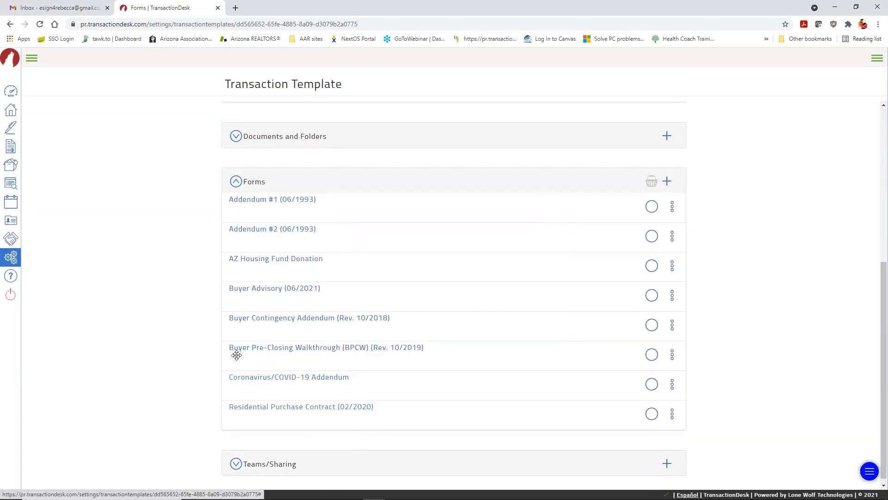
drag(249, 291, 255, 229)
drag(246, 433, 235, 252)
drag(258, 403, 259, 443)
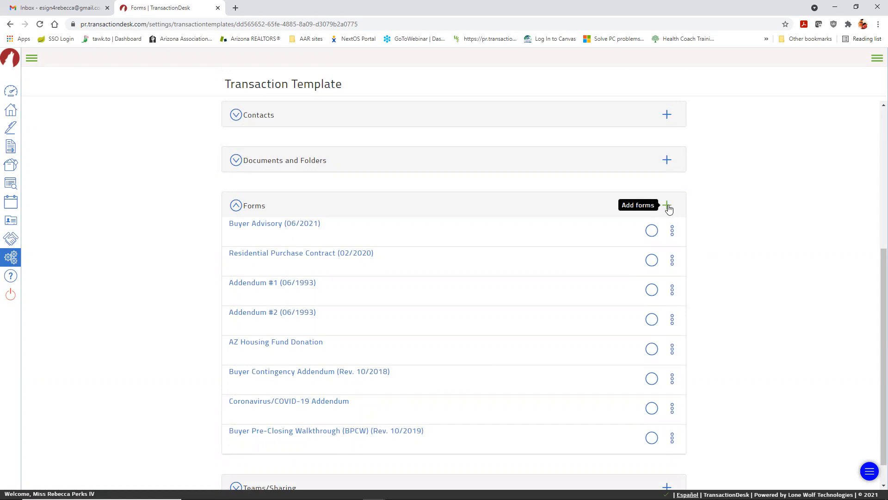
Step: Tick Residential Purchase Contract, Addendum #1 and #2, review them in the basket, then untick them
click(672, 230)
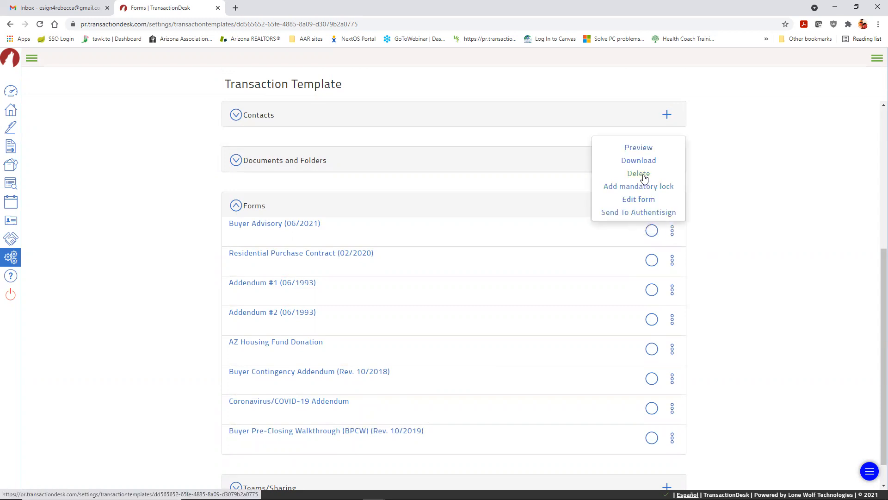
click(723, 219)
click(651, 260)
click(651, 289)
click(651, 320)
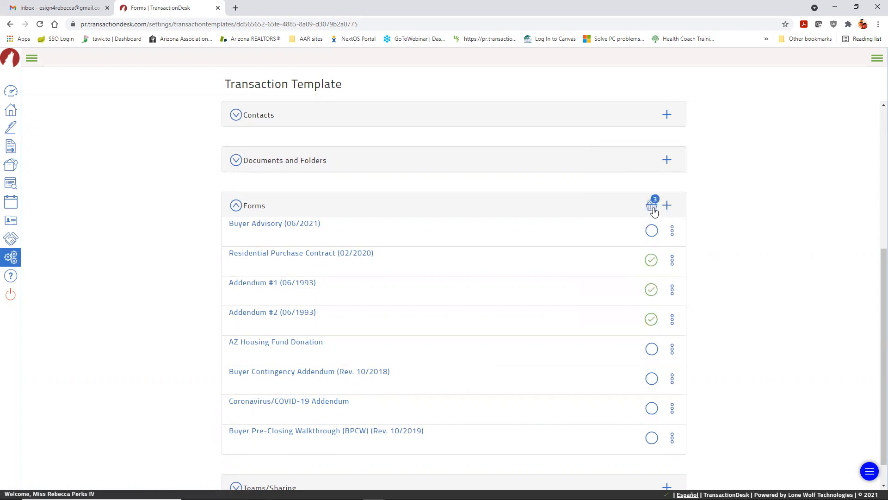
click(653, 207)
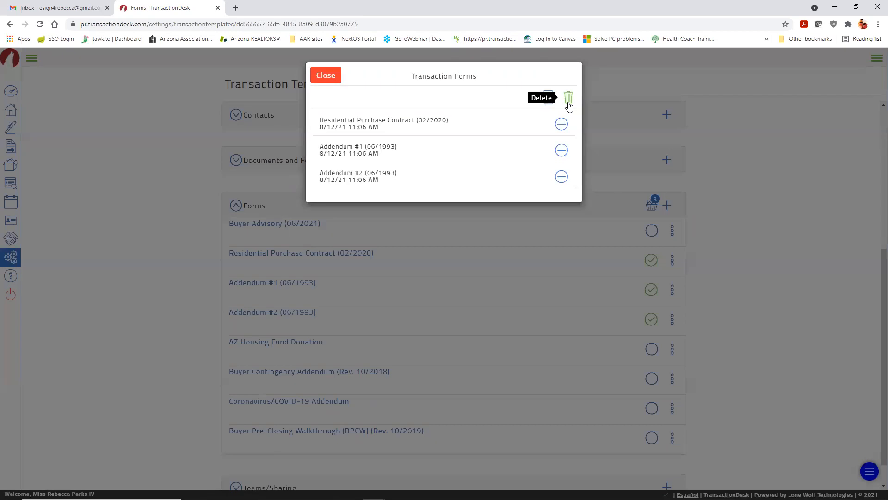
click(325, 75)
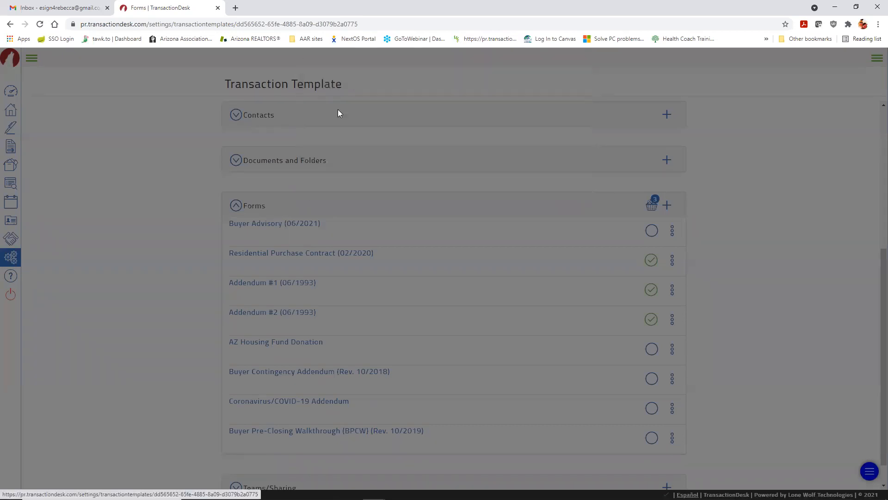
click(651, 260)
click(651, 289)
click(651, 318)
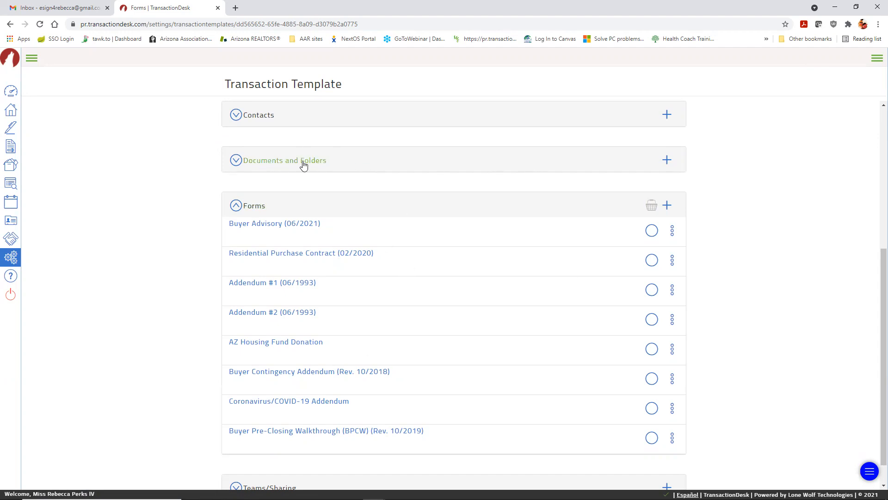
Step: Import 'Pet Agreement - Two Pages.pdf' from My Folders into the template's documents
click(666, 160)
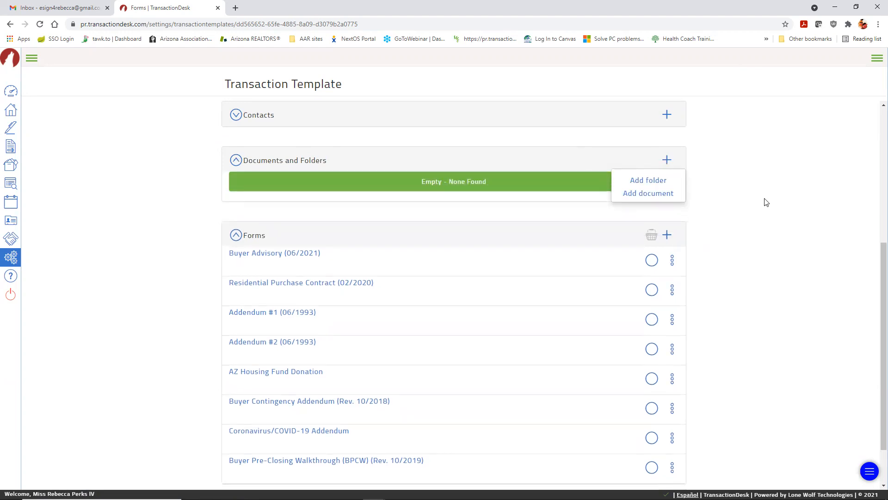
click(638, 194)
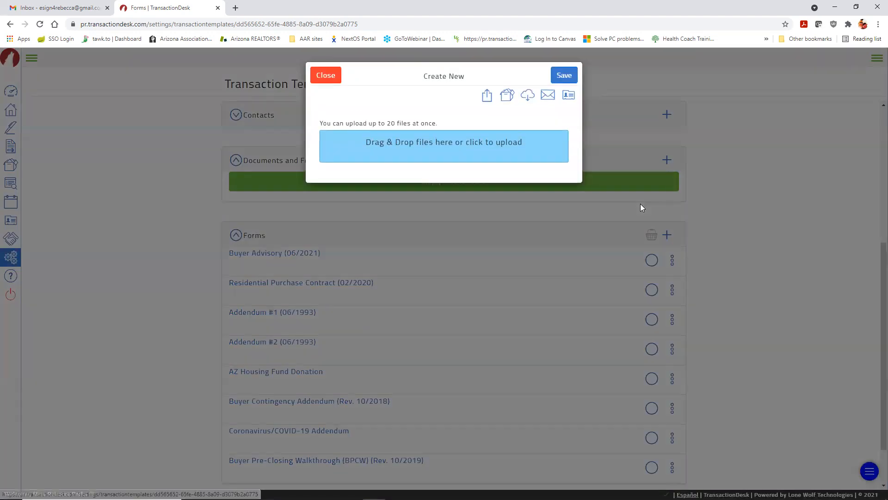
click(507, 97)
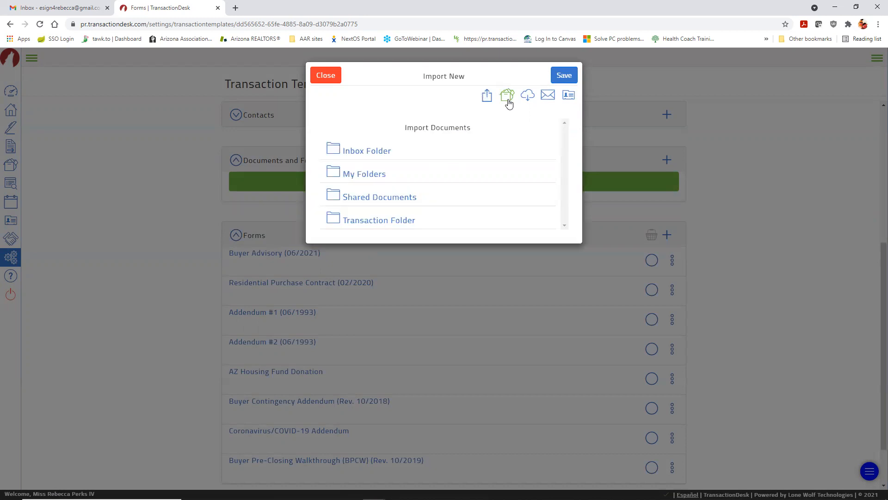
click(364, 175)
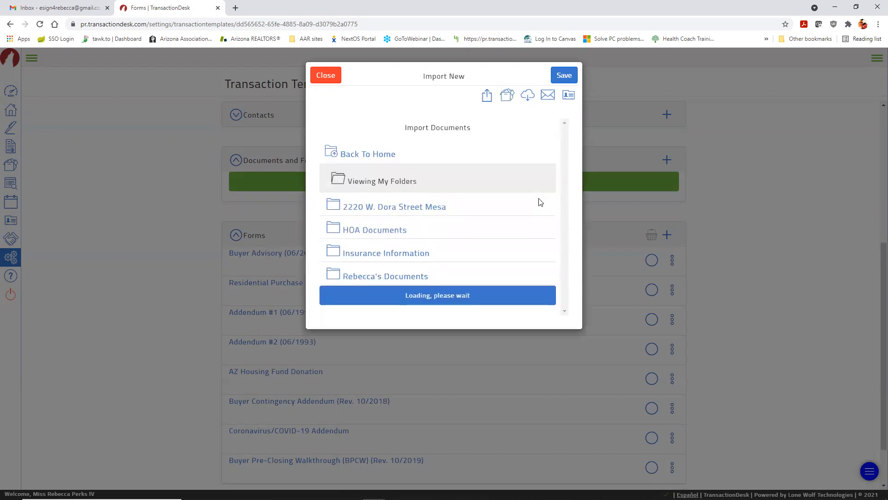
click(375, 275)
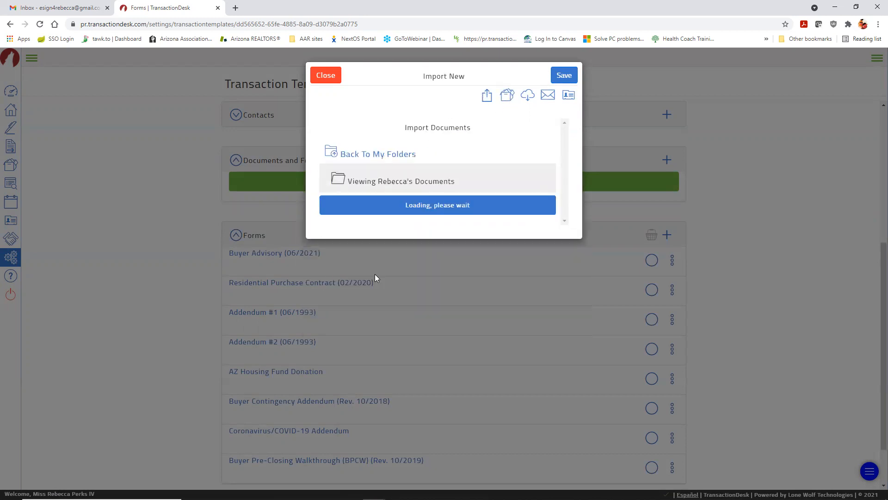
click(540, 246)
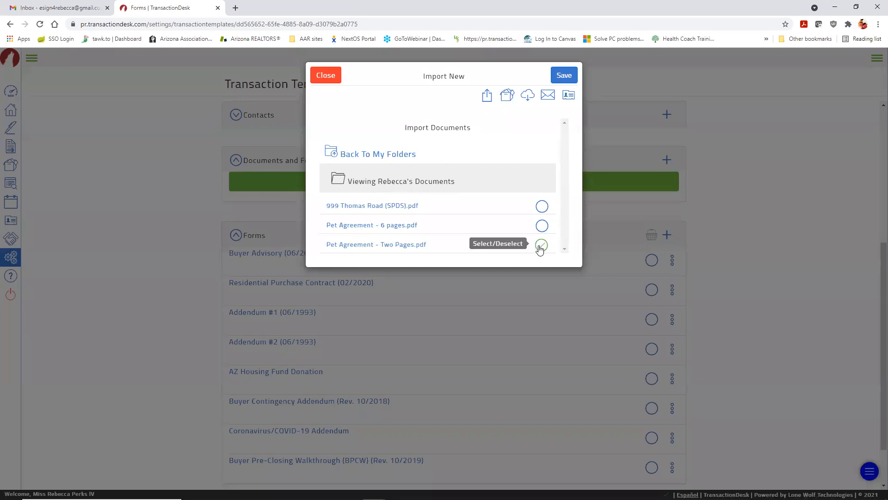
click(564, 76)
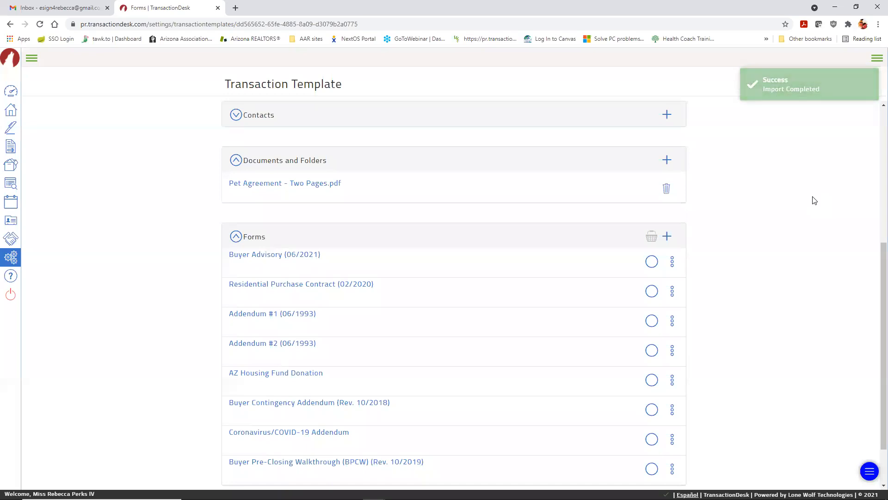
scroll(814, 199, down, 1)
scroll(814, 200, up, 1)
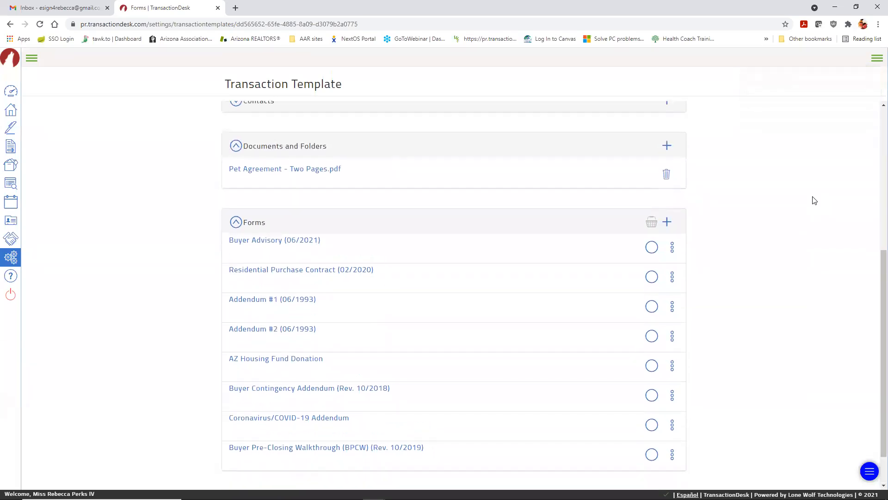
scroll(814, 200, up, 5)
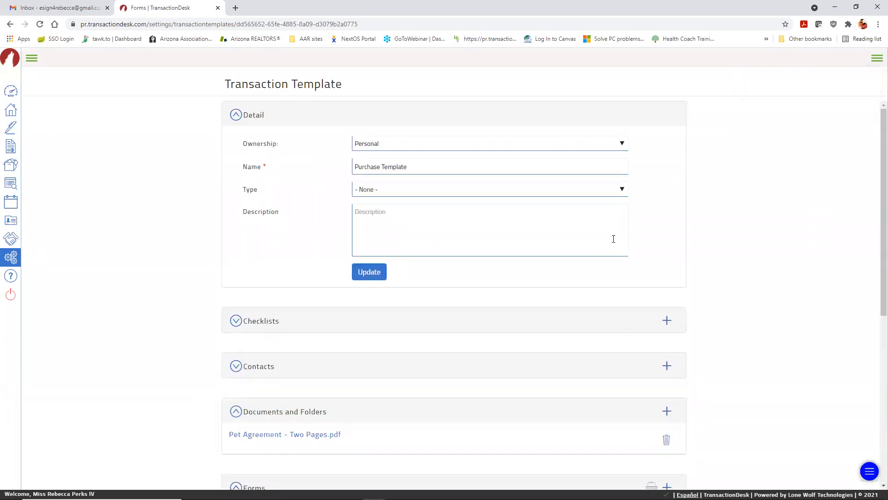
scroll(579, 253, down, 3)
scroll(579, 253, down, 3)
scroll(569, 250, up, 6)
Step: Open the 'Forms that will Update on 10/1' template's forms, check a disabled form's actions, then return to Settings
click(11, 258)
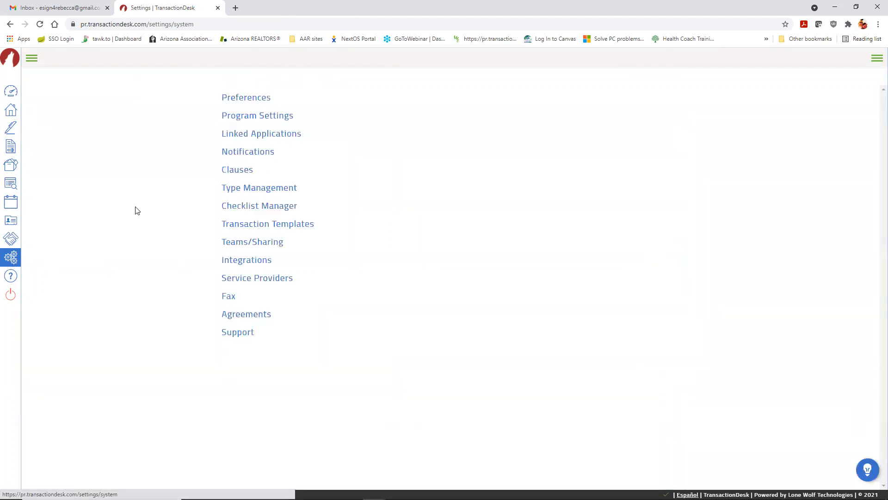
click(279, 225)
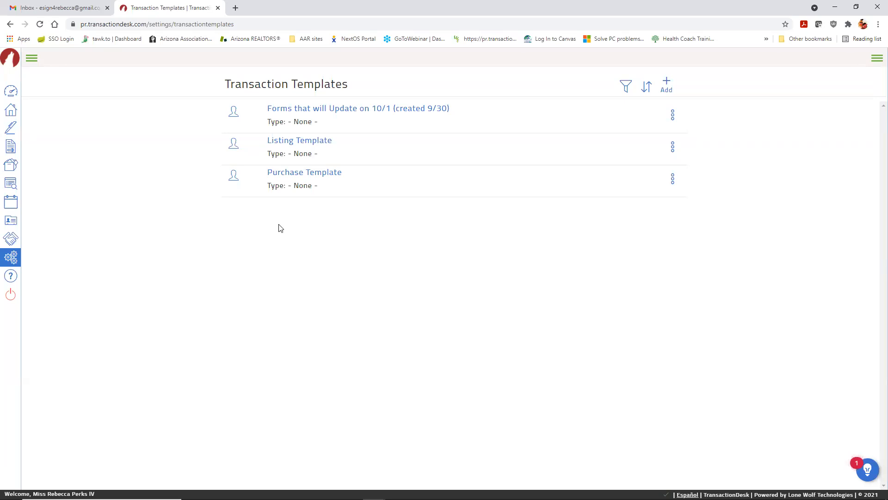
click(394, 110)
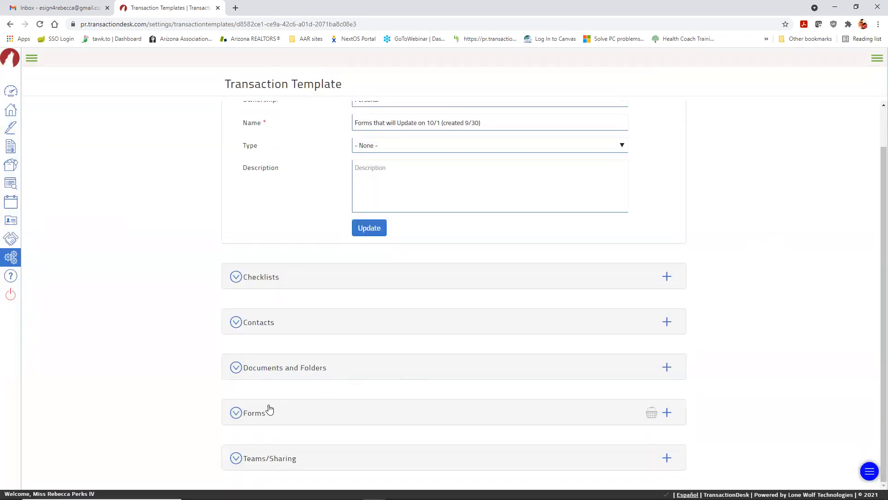
click(254, 413)
scroll(251, 395, down, 1)
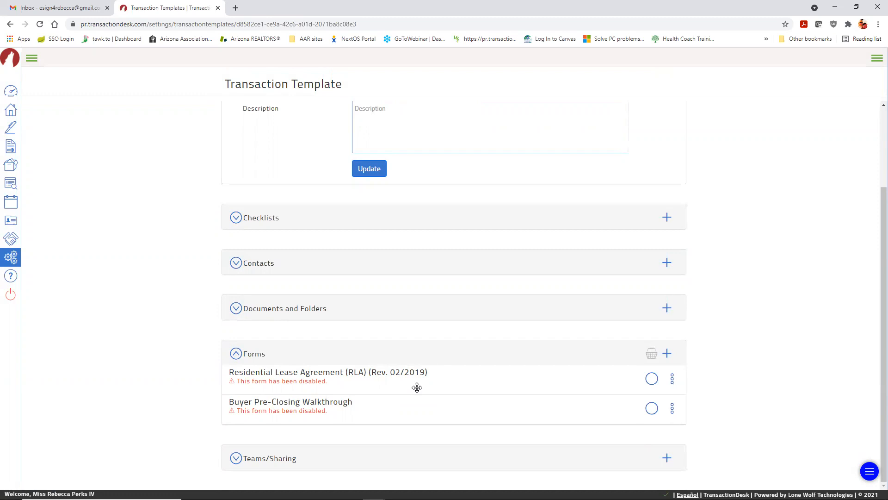
click(672, 382)
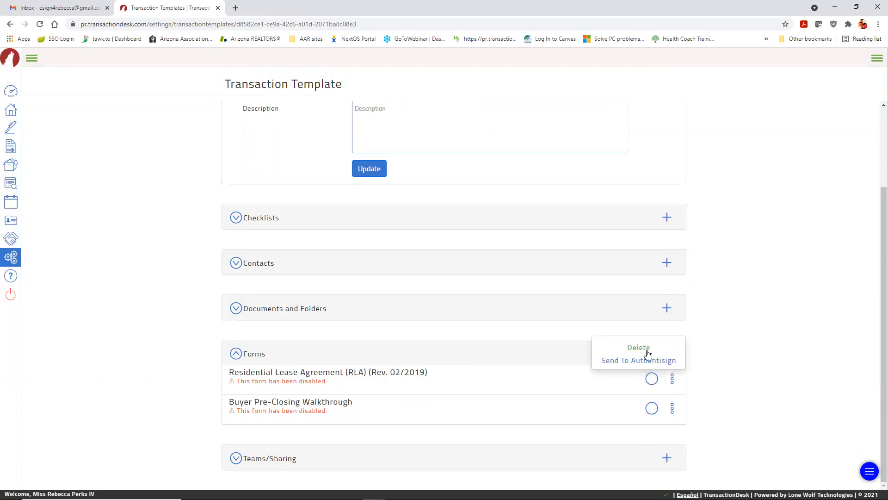
click(727, 369)
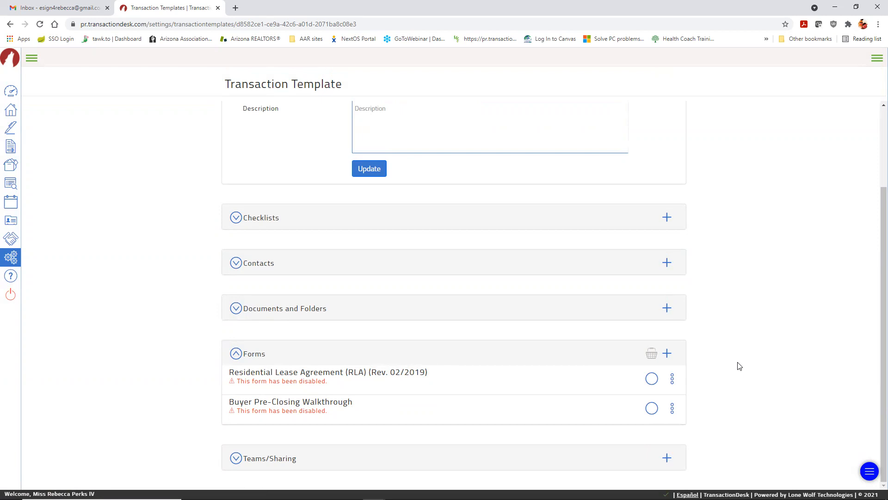
click(11, 259)
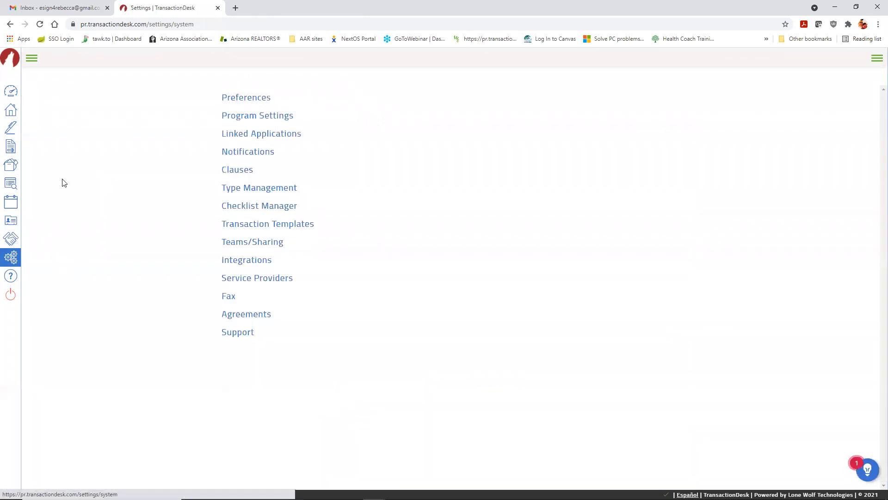
Step: From the Dashboard, start a transaction named 'Testing the Template' using Purchase Template
click(11, 91)
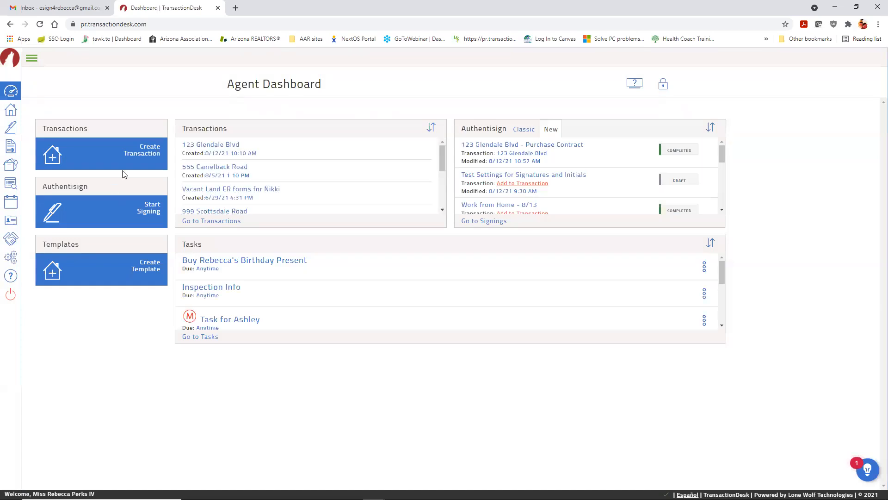
click(149, 152)
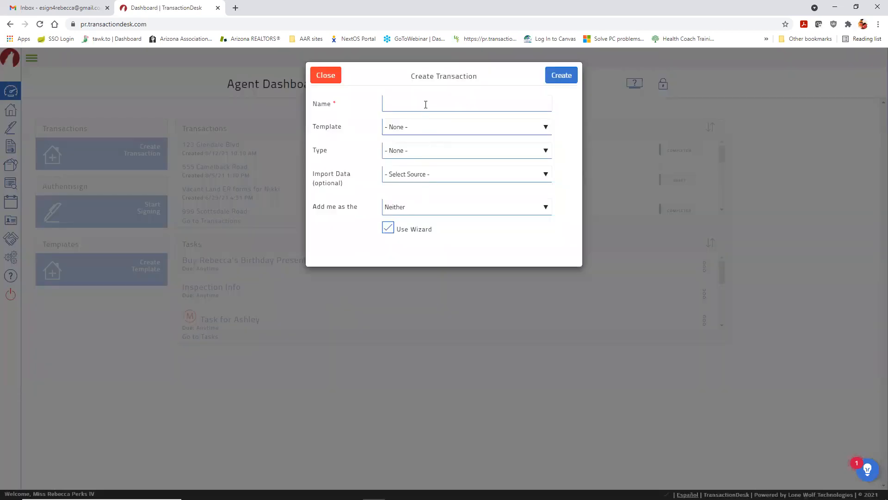
click(426, 104)
text(Testin)
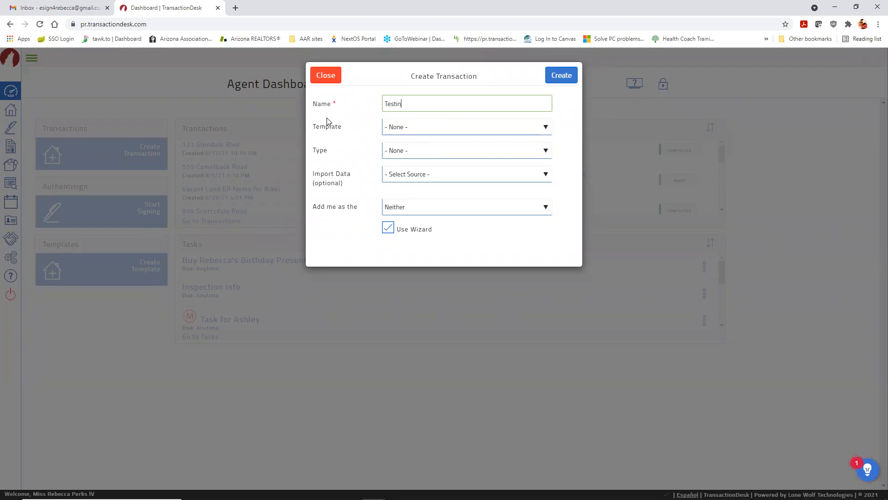
text(g the Template)
click(463, 123)
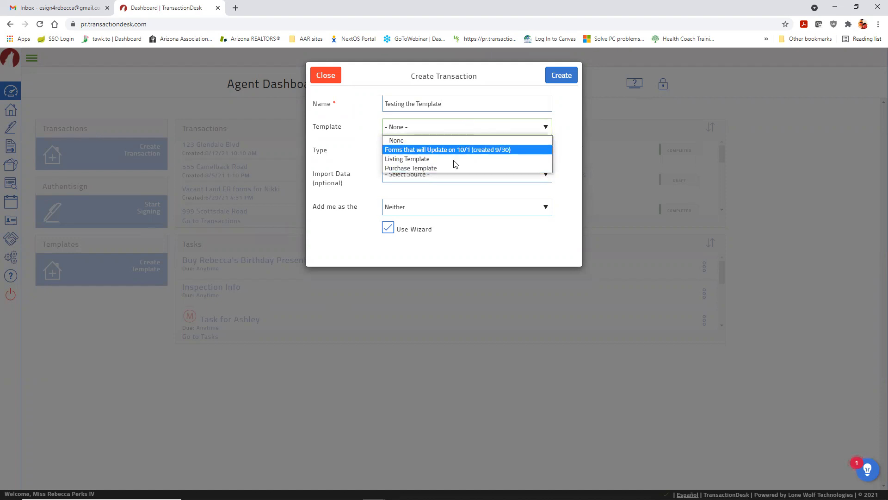
click(437, 168)
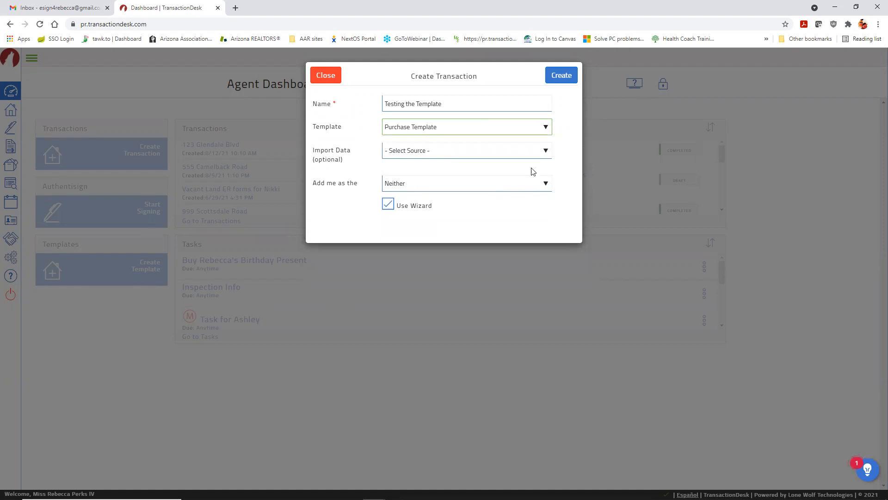
Step: Create the Testing the Template transaction and move Addendum #1 (06/1993) to the top of its forms
click(563, 78)
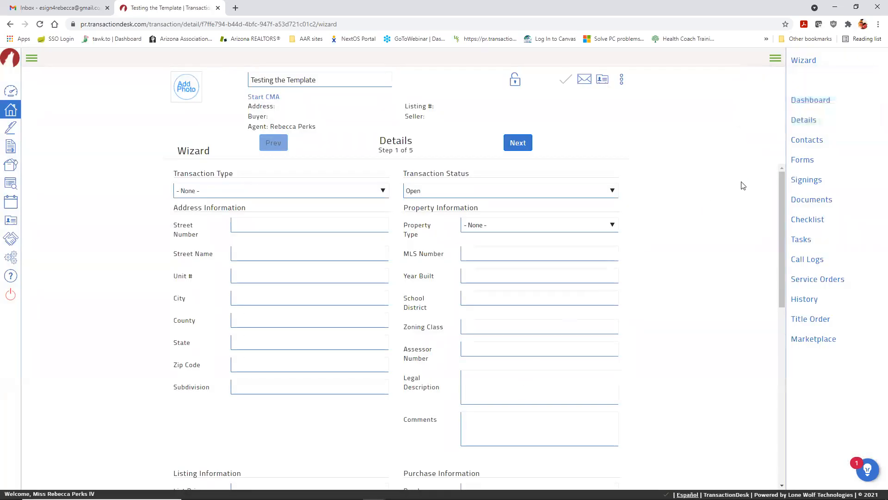
click(802, 160)
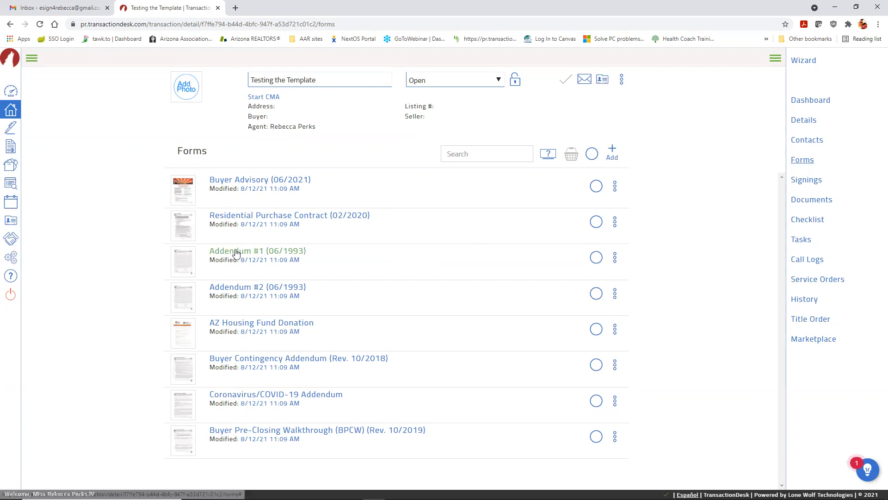
drag(235, 246, 237, 182)
Step: Select the Residential Purchase Contract, Addendum #2 and AZ Housing Fund Donation forms, then clear the selection
click(596, 257)
click(596, 293)
click(598, 329)
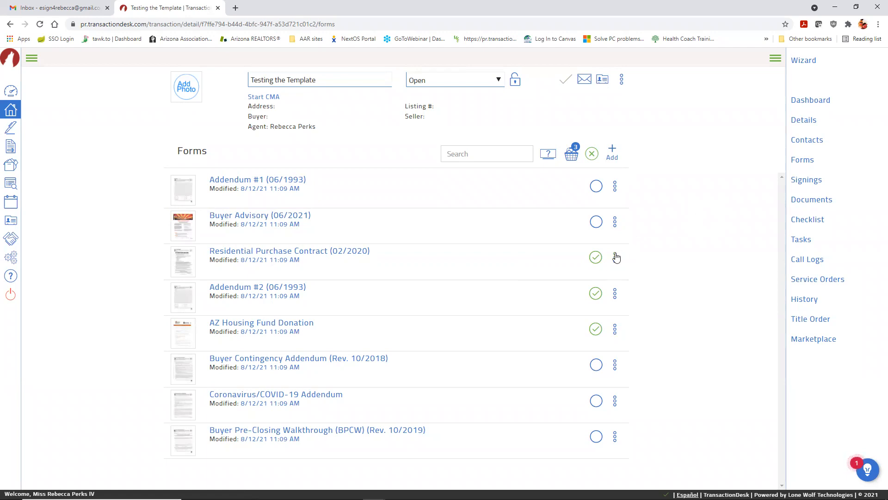
click(591, 154)
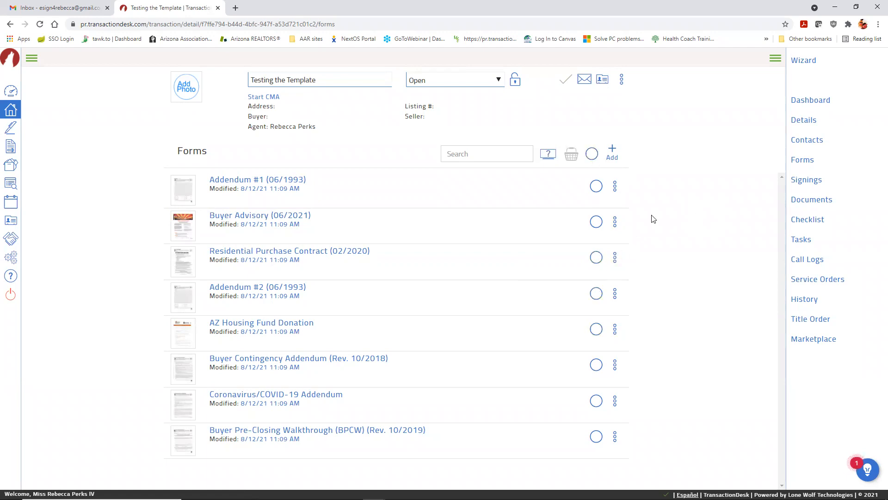
Step: Delete Pet Agreement - Two Pages.pdf from the transaction's documents and return to the Agent Dashboard
click(809, 204)
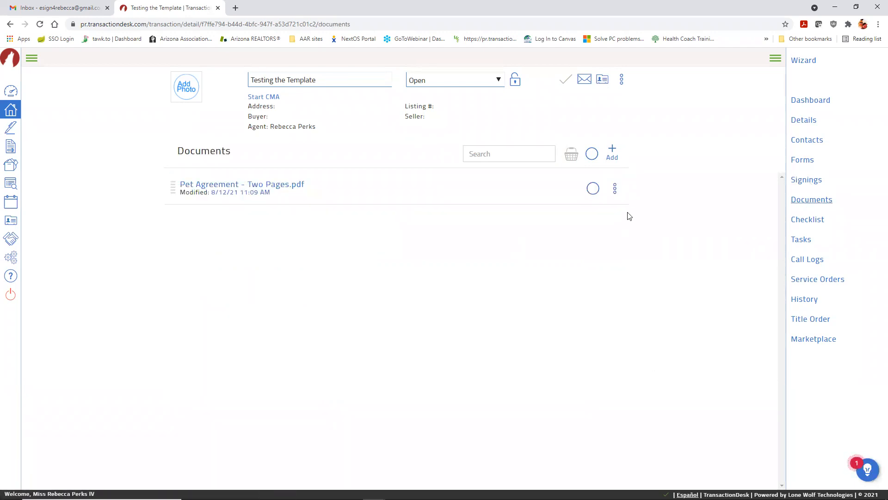
click(615, 190)
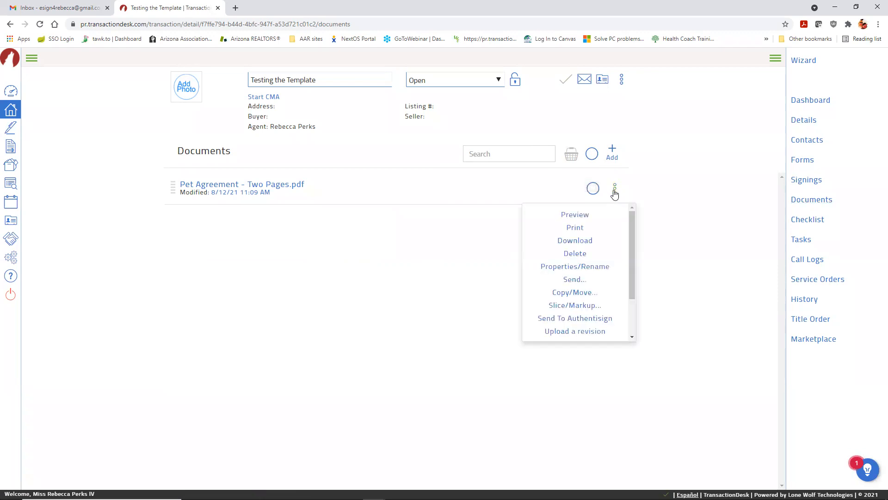
click(571, 252)
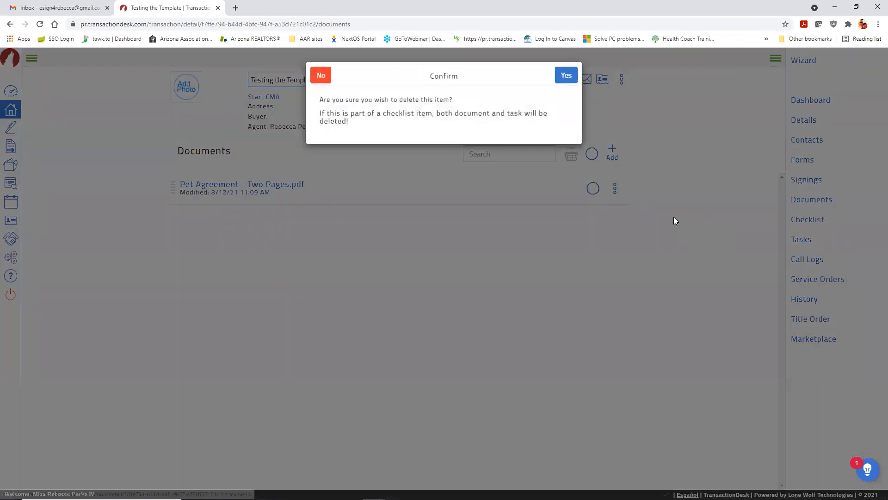
click(565, 85)
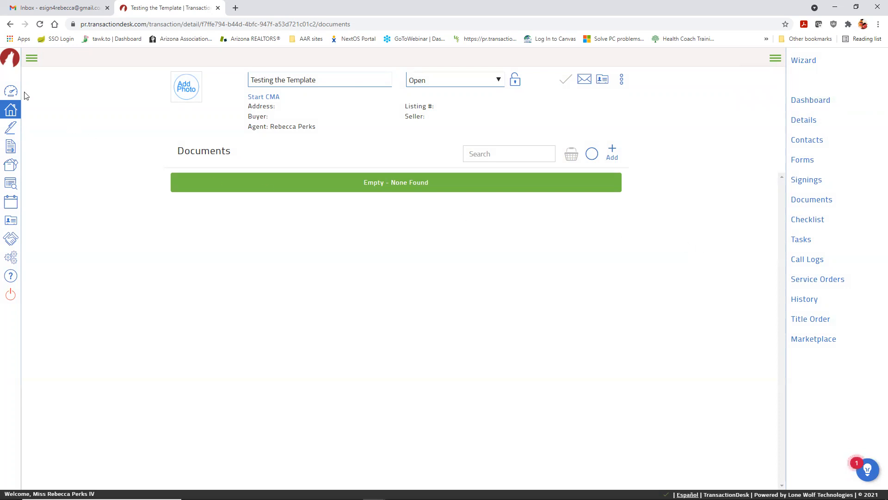
click(11, 91)
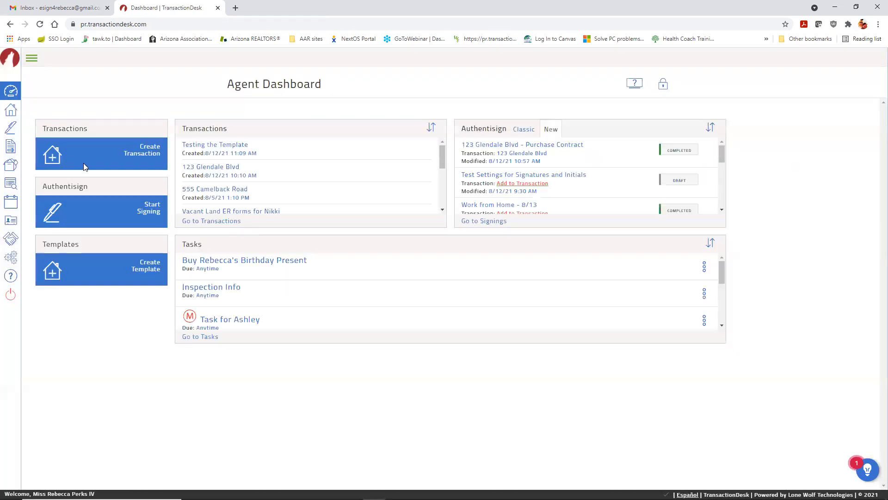
Step: Create a template-free transaction named 'Soooo excited' and view its empty forms list
click(147, 155)
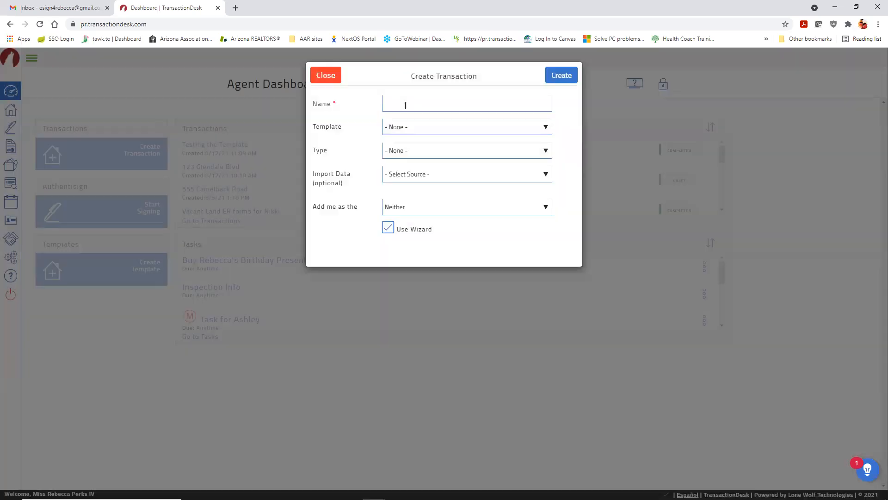
click(406, 105)
text(Soooo excited!)
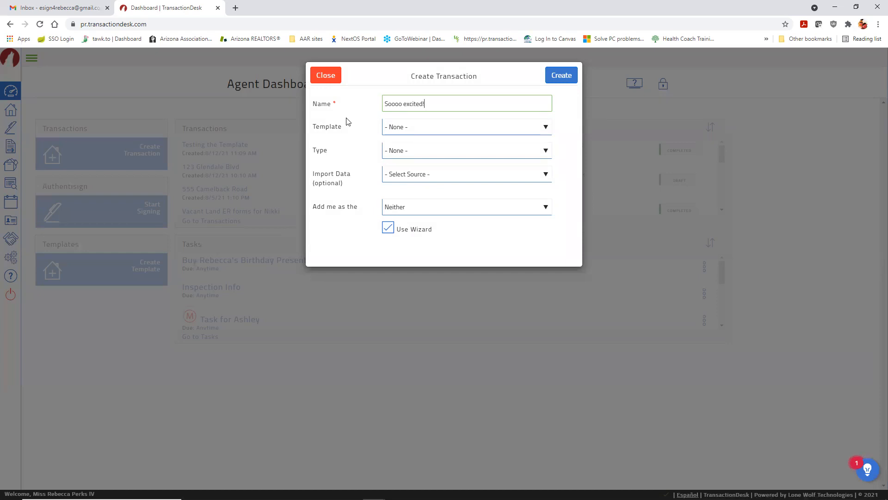
click(555, 76)
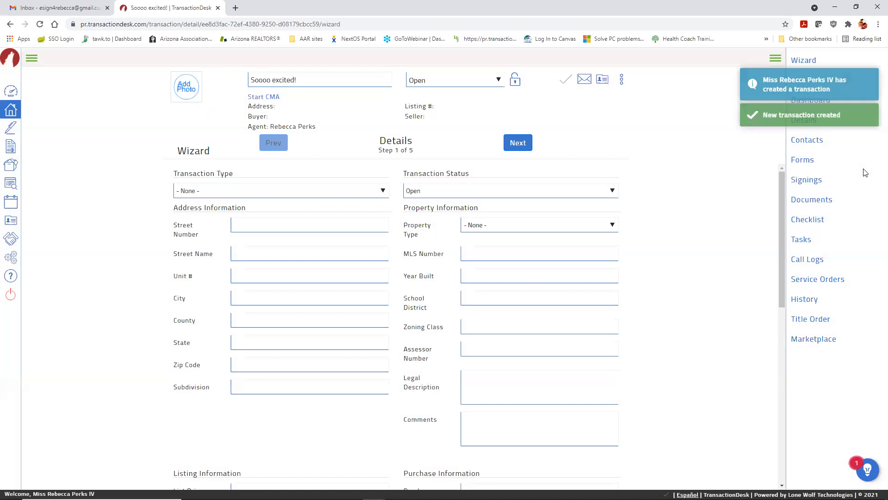
click(801, 160)
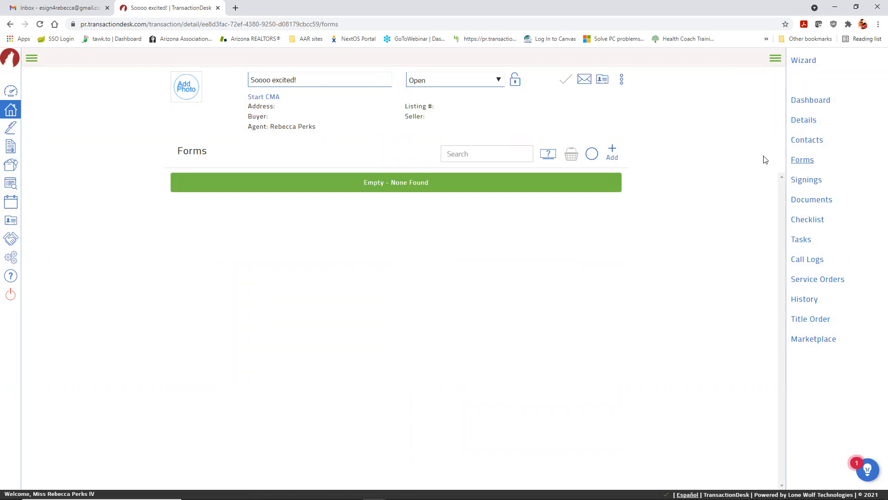
Step: Apply the Purchase Template, adding eight forms from Buyer Advisory (06/2021) to Buyer Pre-Closing Walkthrough
click(623, 88)
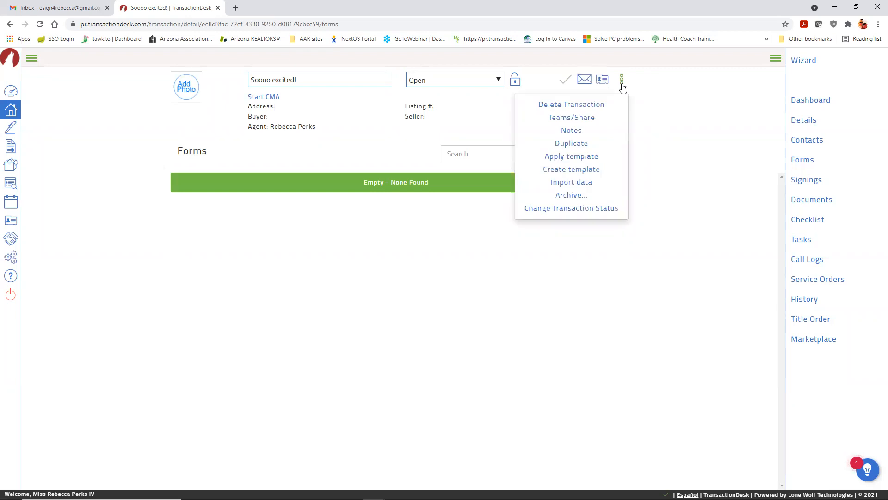
click(573, 159)
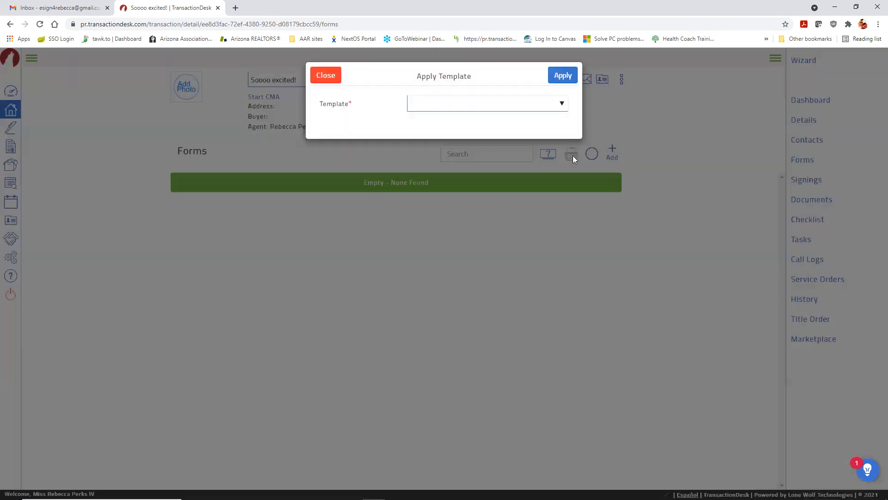
click(557, 105)
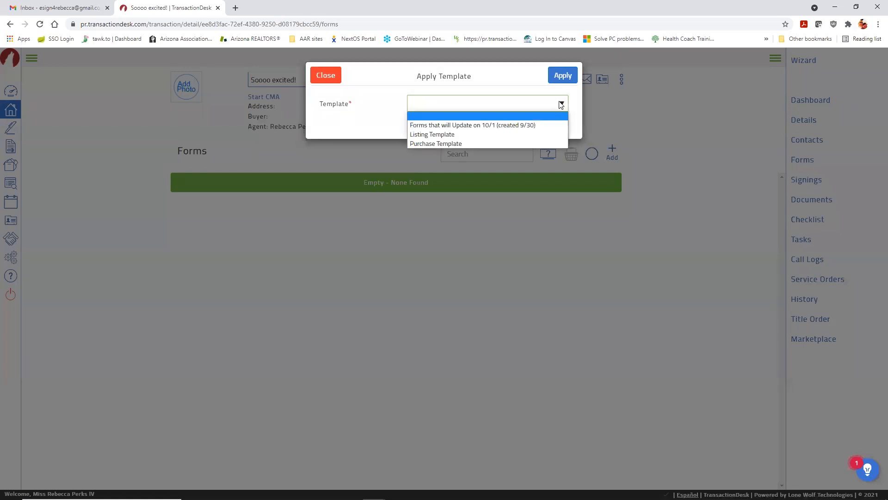
click(540, 144)
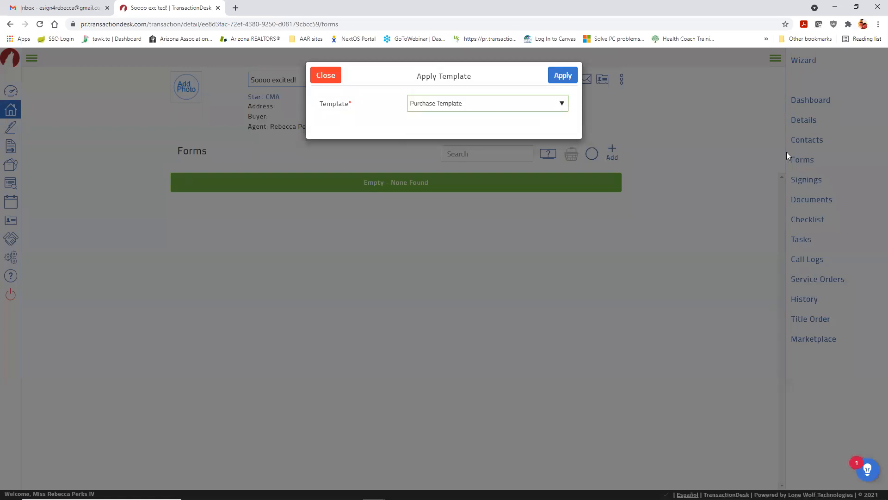
click(572, 79)
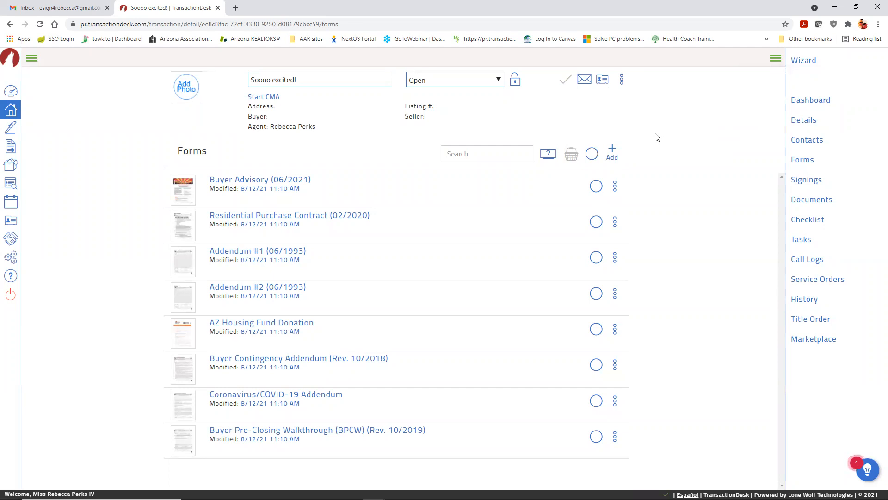
click(621, 82)
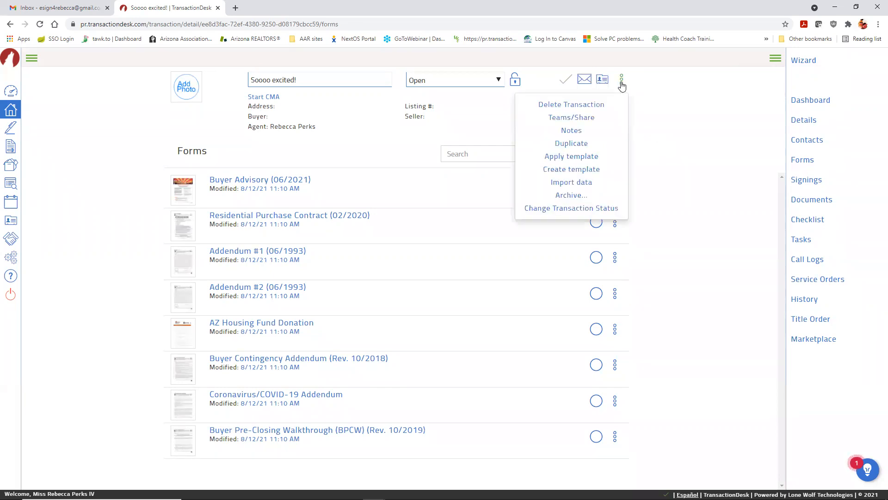
Step: Apply the Listing Template, adding Profile Sheet, Residential Listing Contract, Listing Contract Addendum and Sold/Change Form
click(590, 159)
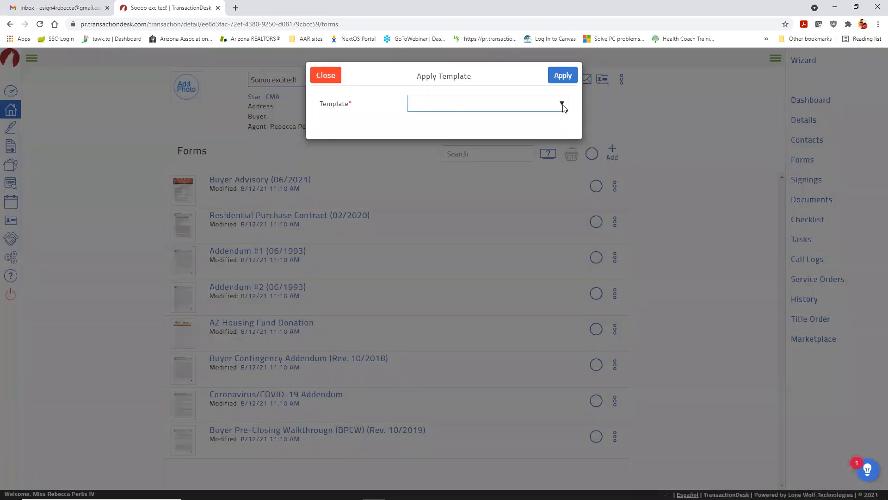
click(563, 106)
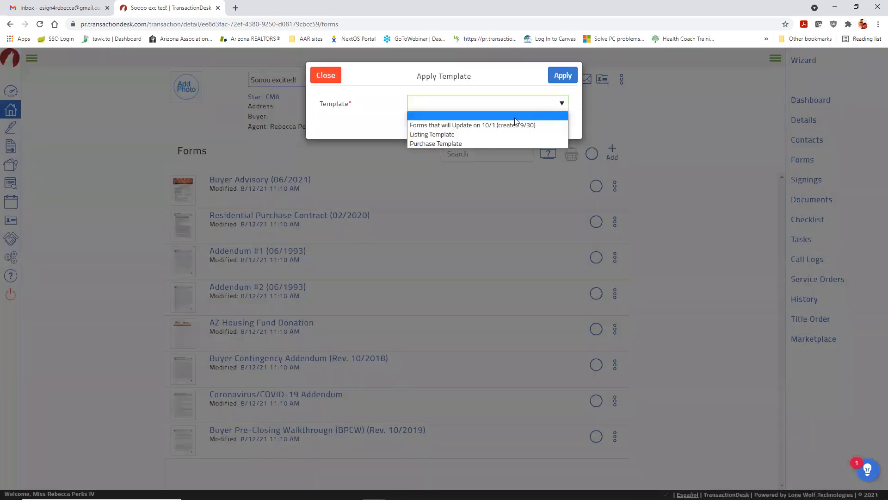
click(460, 138)
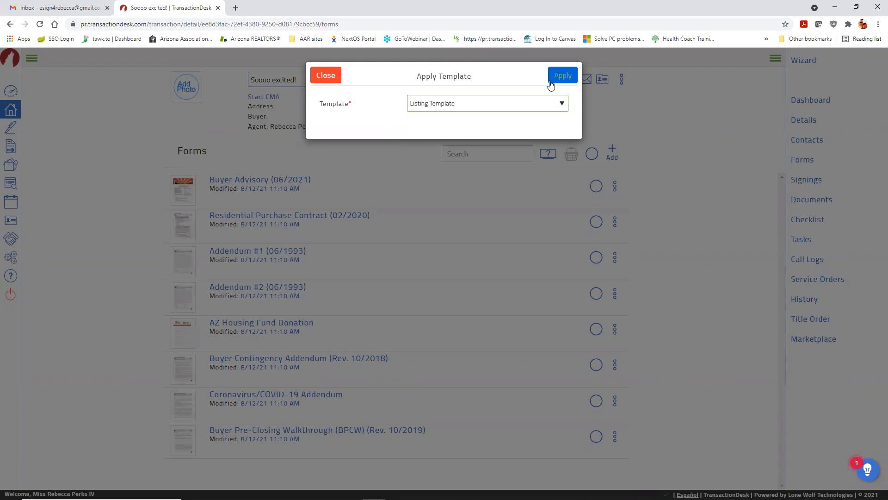
click(550, 84)
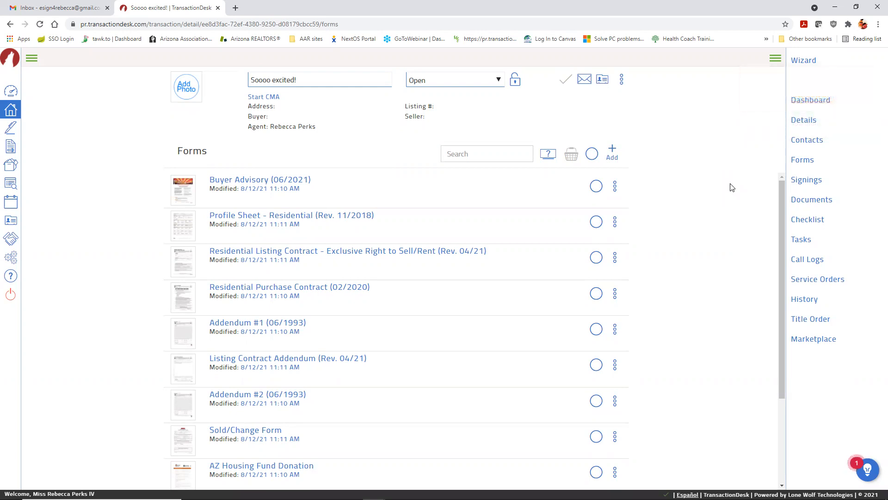
scroll(390, 202, down, 1)
scroll(390, 202, down, 4)
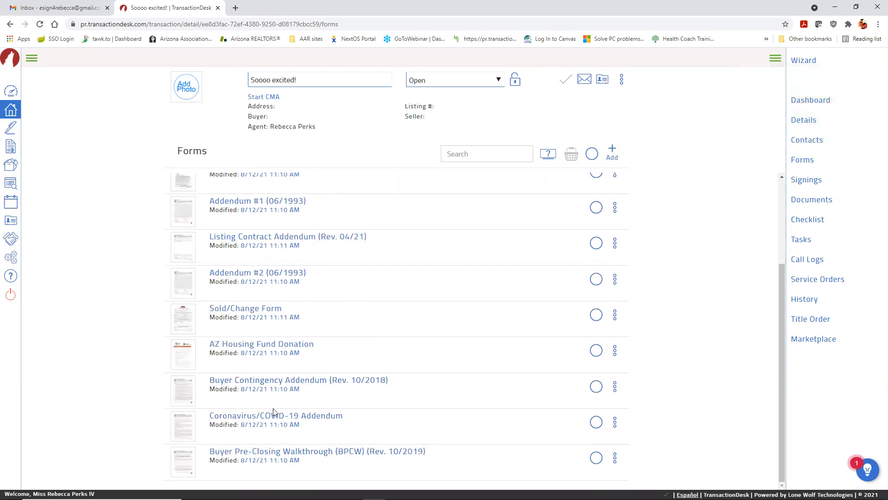
scroll(562, 303, up, 5)
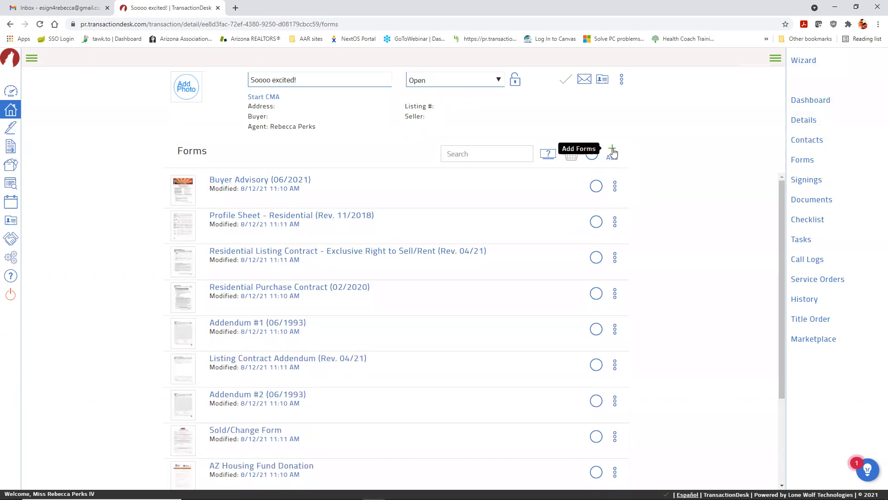
click(613, 153)
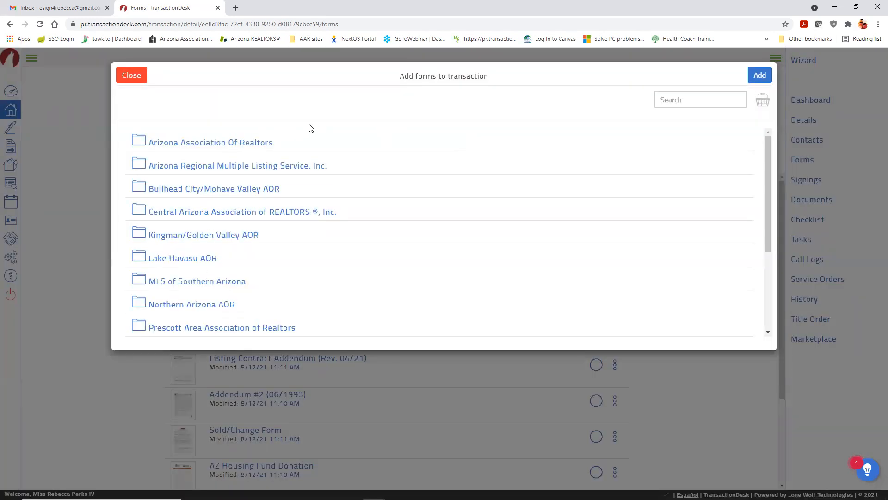
click(135, 75)
scroll(723, 182, down, 1)
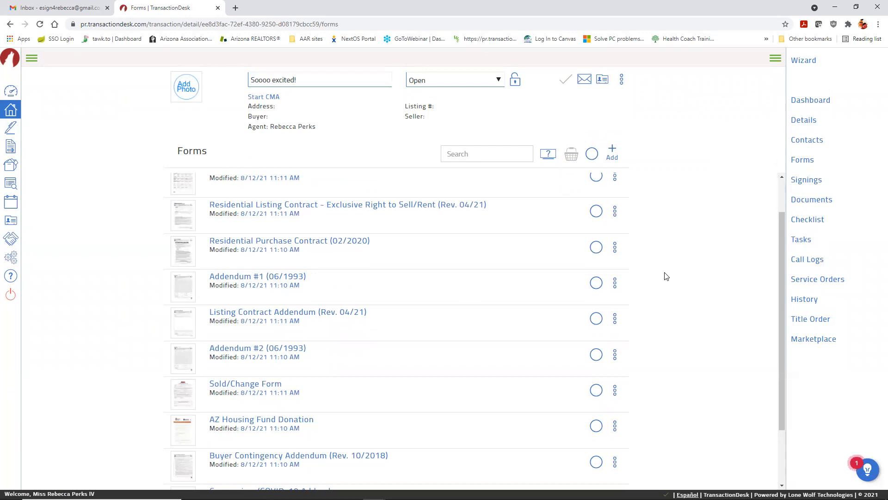
Step: Create a template named 'Super Awesome Template' from the Soooo excited transaction's forms
click(621, 83)
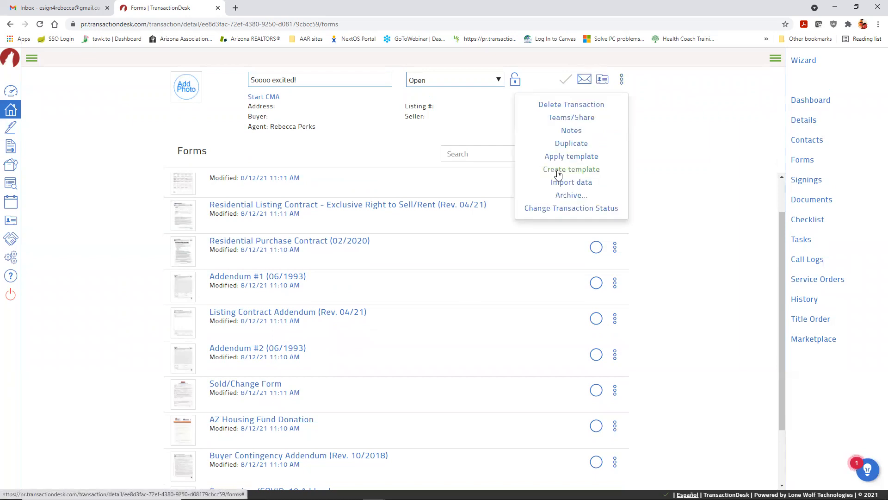
click(583, 173)
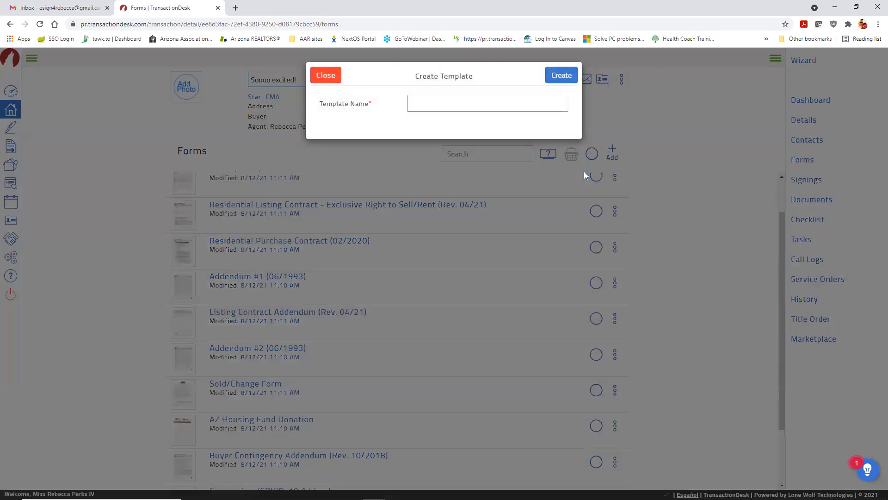
click(494, 105)
text(Super Awesome Template)
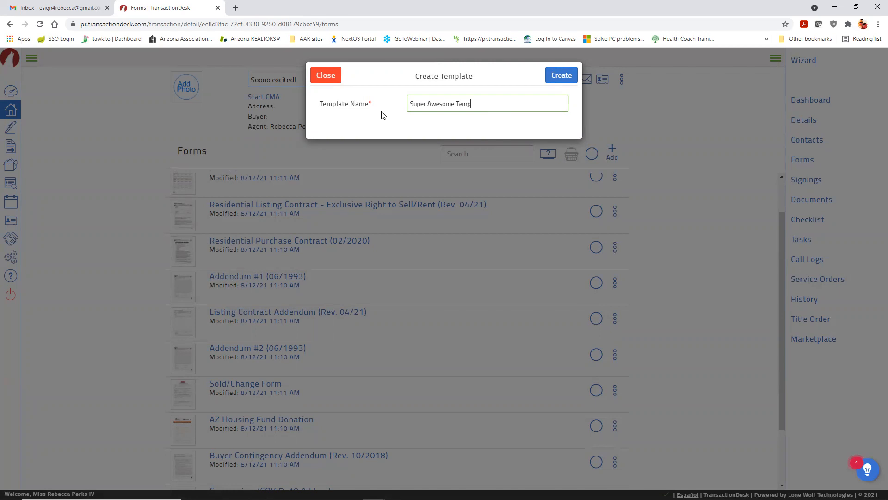
click(543, 79)
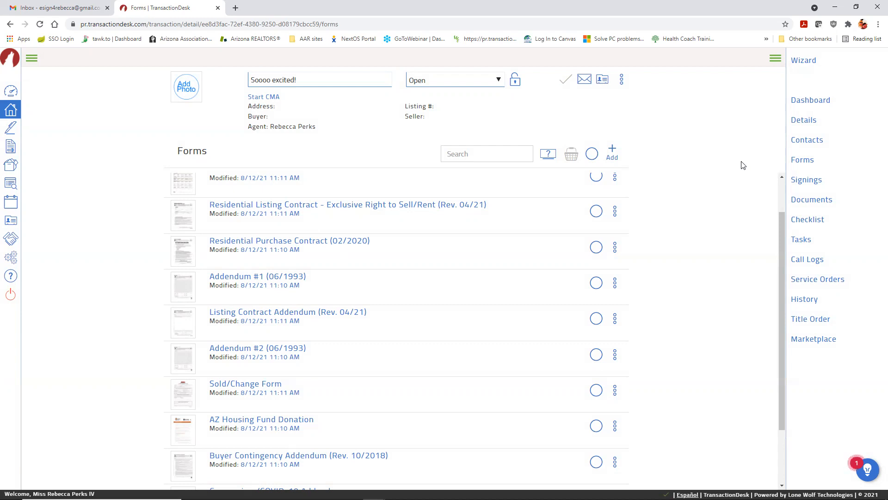
Step: Apply the Purchase Template a second time, duplicating its purchase forms in the list
click(621, 81)
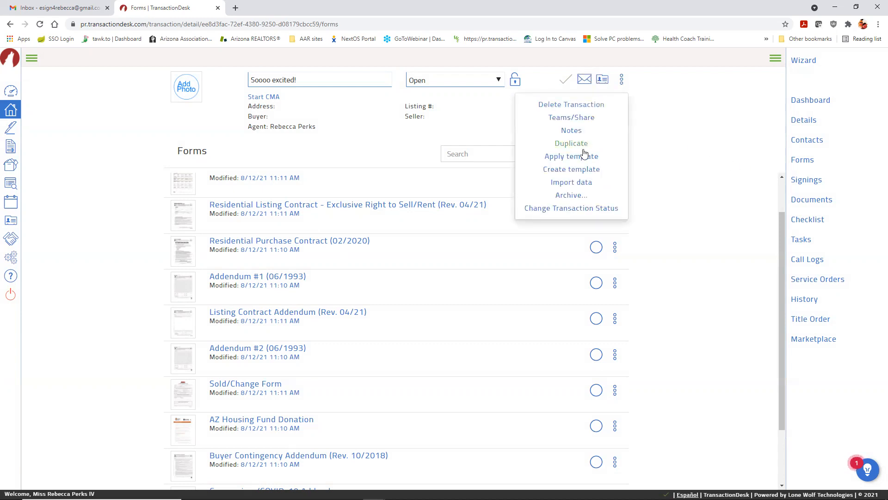
click(571, 156)
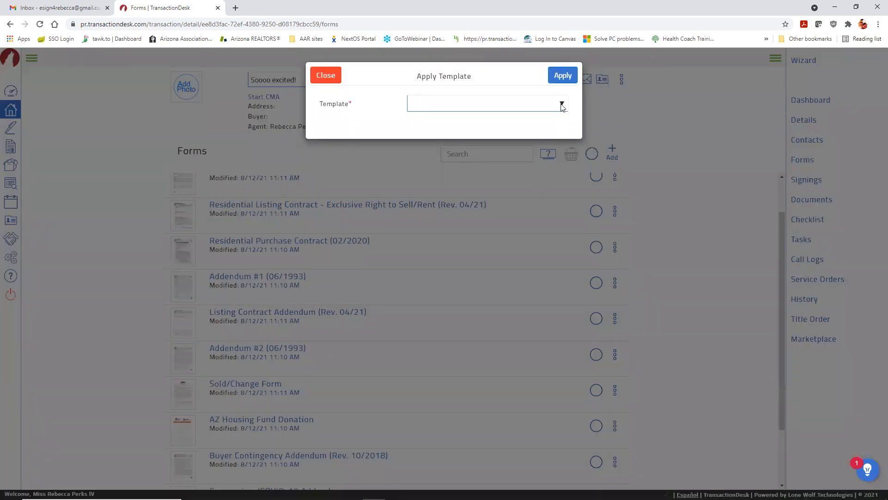
click(561, 103)
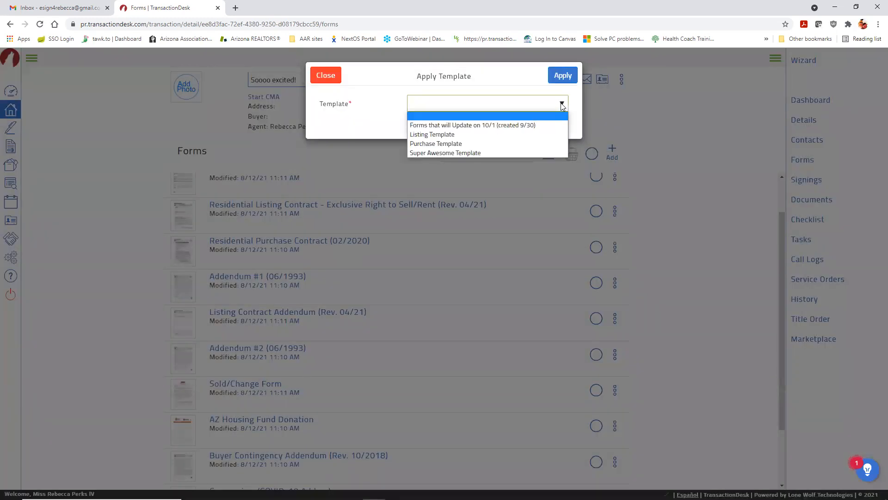
click(493, 143)
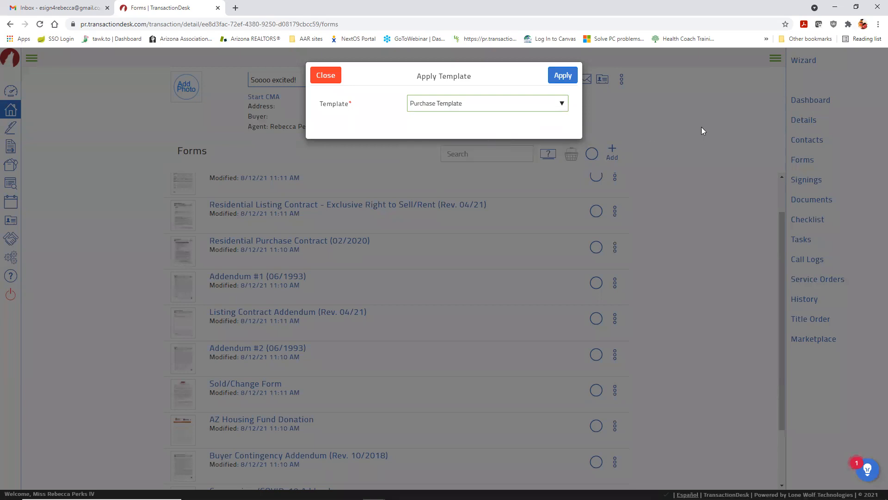
click(562, 76)
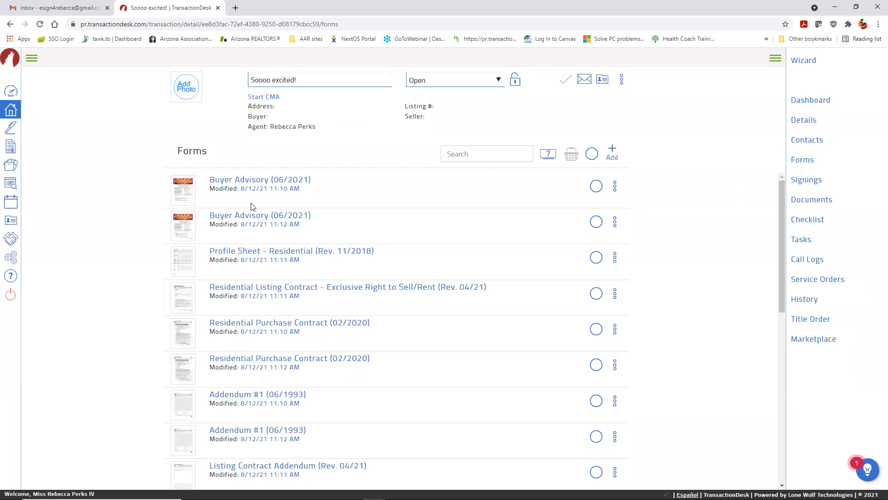
scroll(372, 333, down, 2)
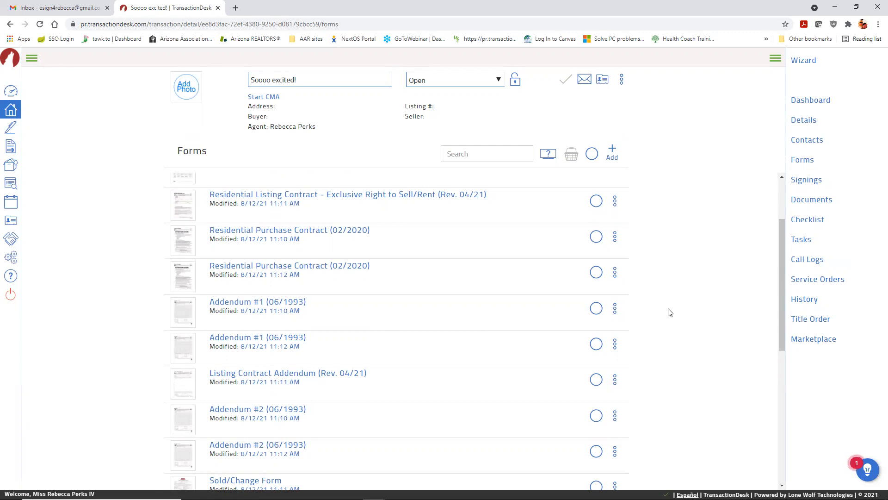
scroll(664, 312, up, 2)
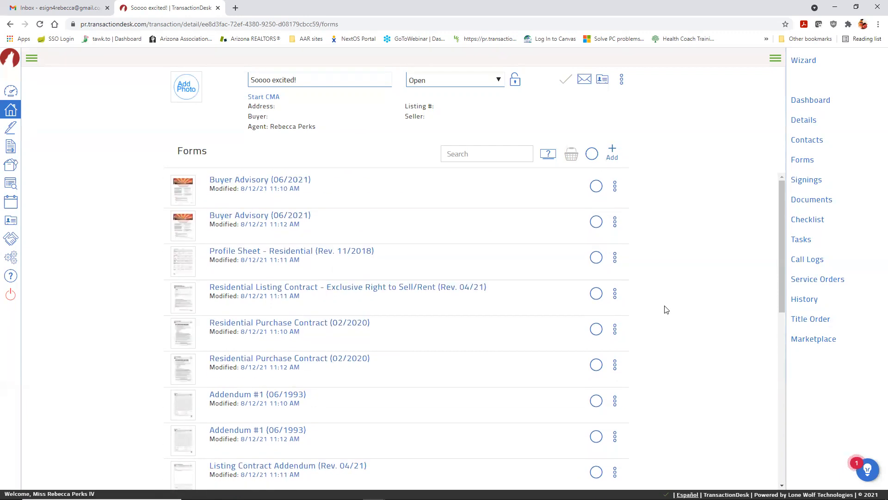
Step: Mark Buyer Advisory, Profile Sheet, Residential Purchase Contract and Addendum #1, then clear the marks
click(596, 186)
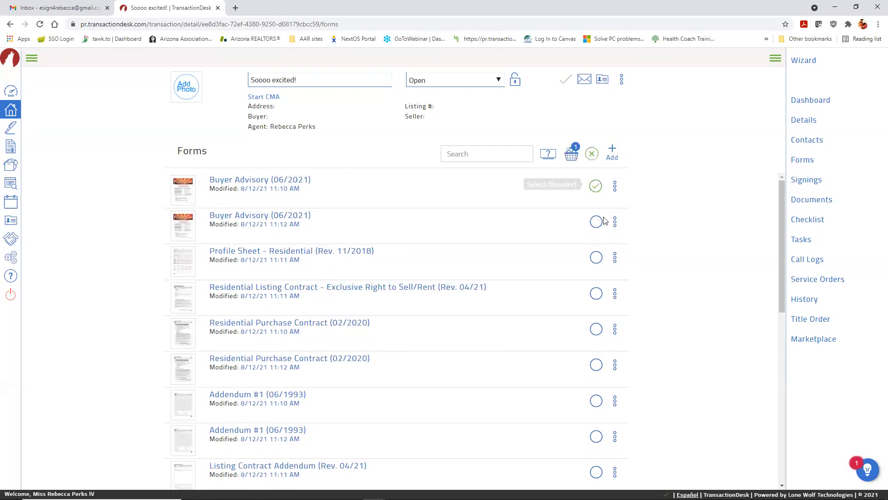
click(596, 257)
click(596, 329)
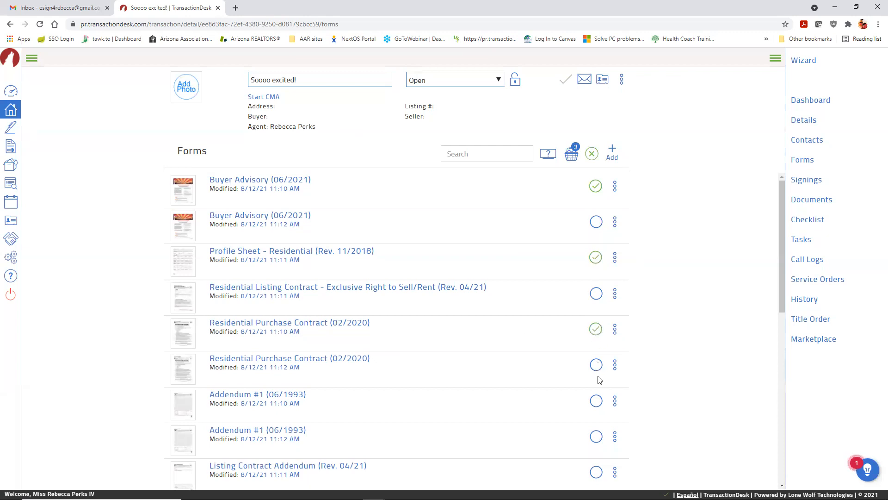
click(596, 401)
click(592, 154)
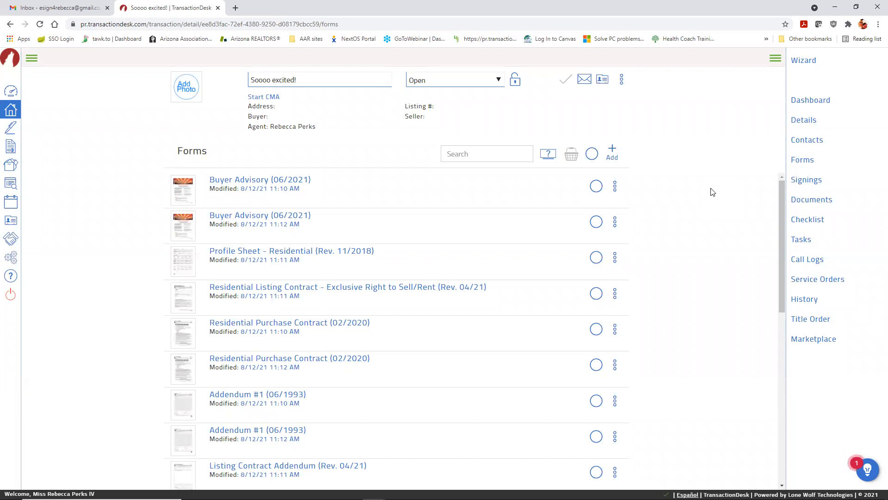
click(36, 60)
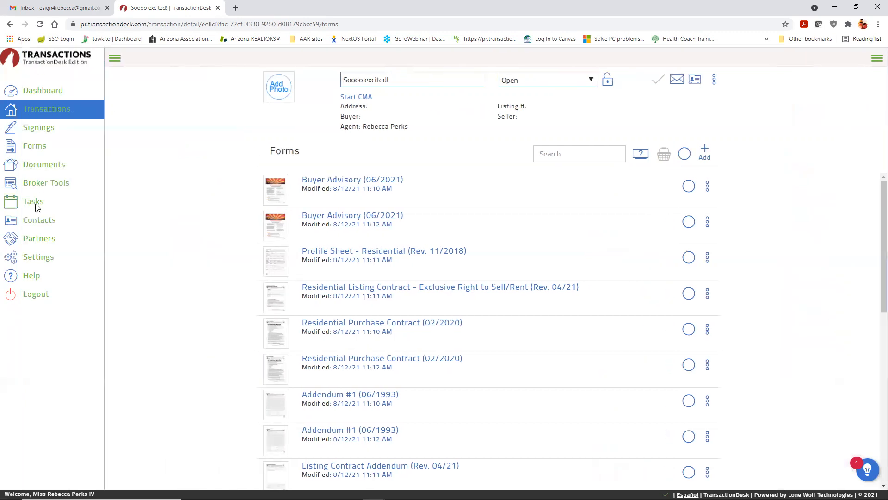
Step: Add and save a new share group named 'Team Awesome' under Settings > Teams/Sharing
click(34, 258)
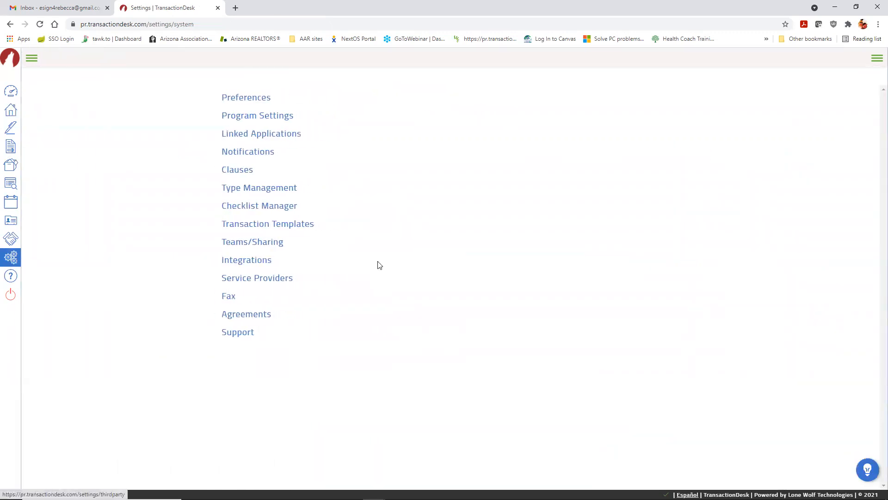
click(265, 247)
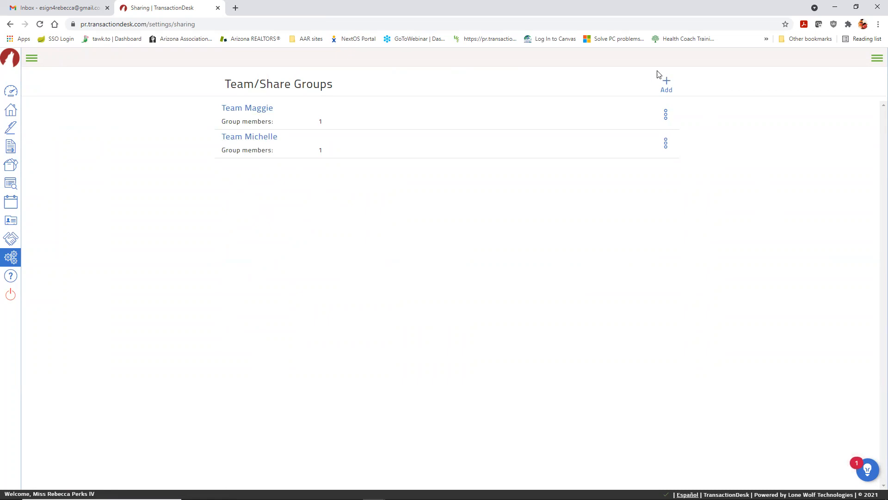
click(667, 83)
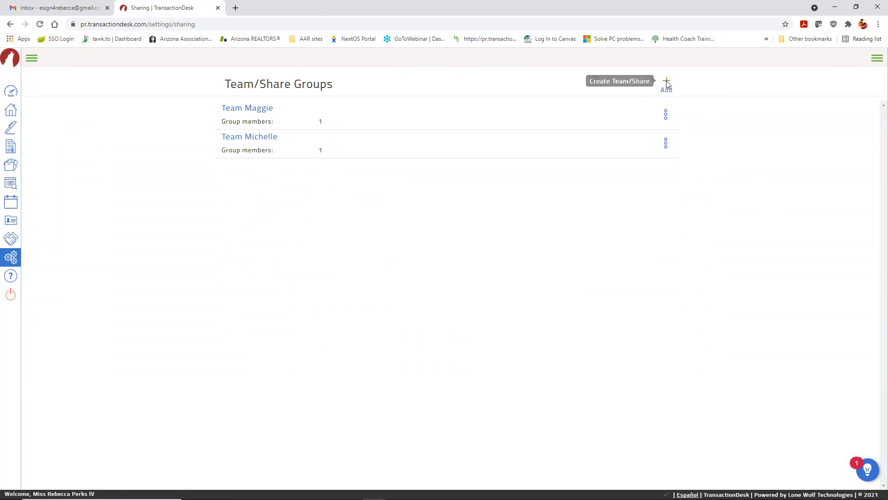
click(489, 103)
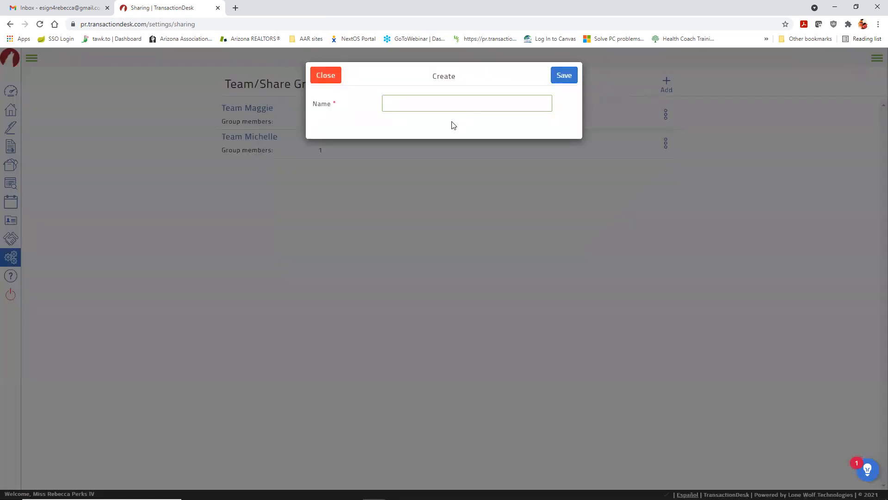
text(Team Awesome!)
click(572, 74)
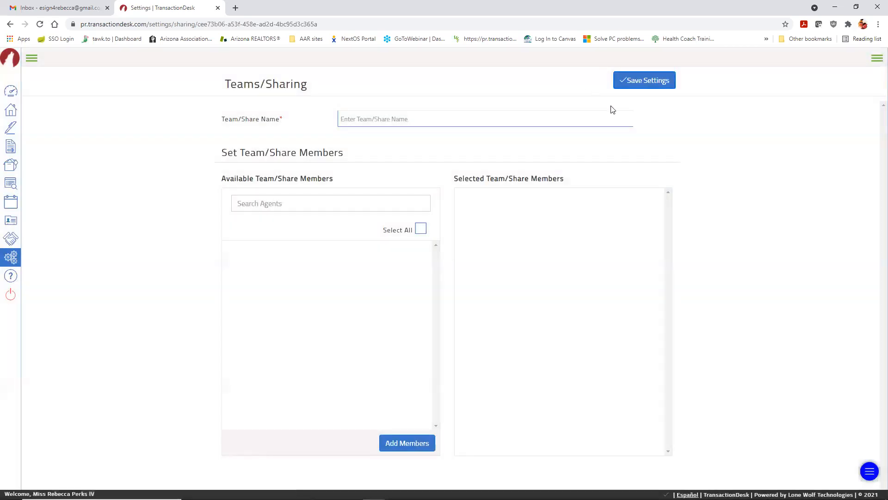
Step: Tick three agents in Available Team/Share Members and add them as Team Awesome! members
scroll(256, 257, down, 2)
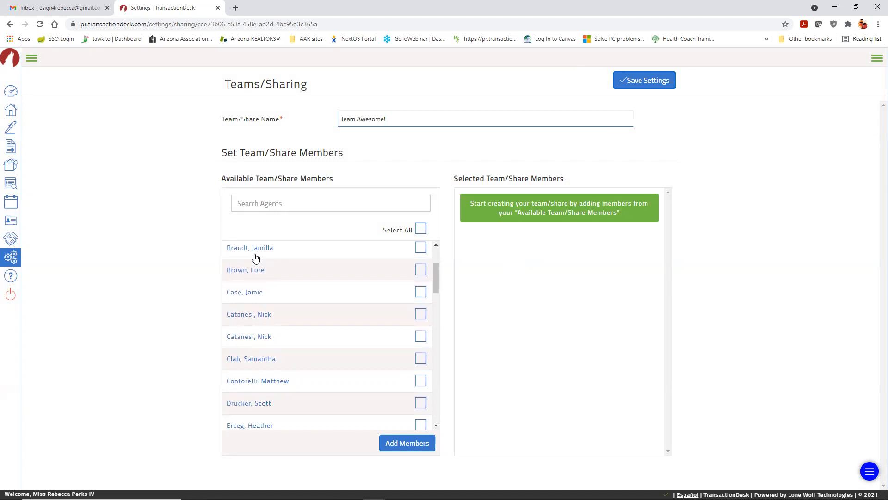
scroll(344, 272, down, 3)
scroll(345, 272, down, 2)
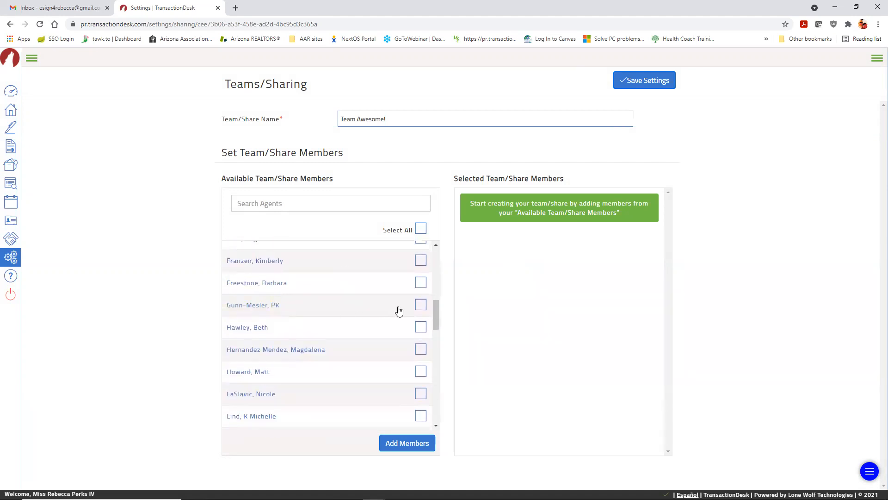
click(420, 307)
scroll(375, 309, down, 1)
click(421, 305)
scroll(362, 307, down, 4)
scroll(362, 309, down, 2)
click(420, 361)
scroll(369, 297, down, 3)
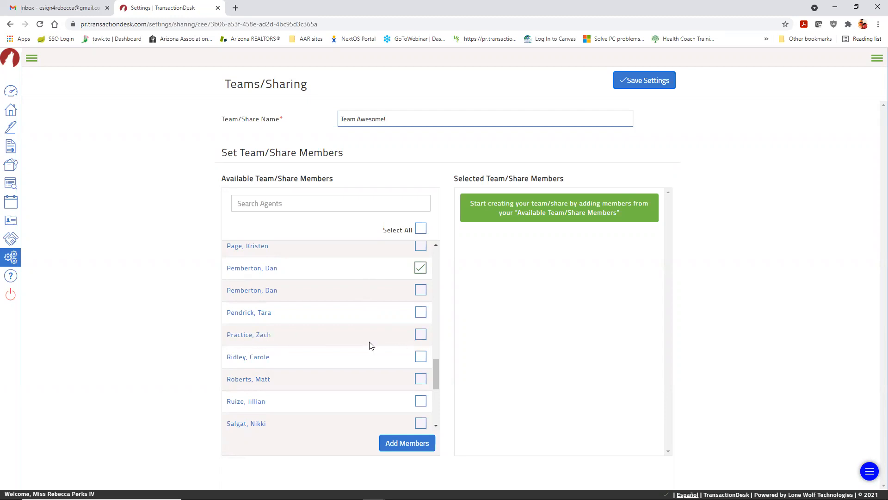
click(412, 445)
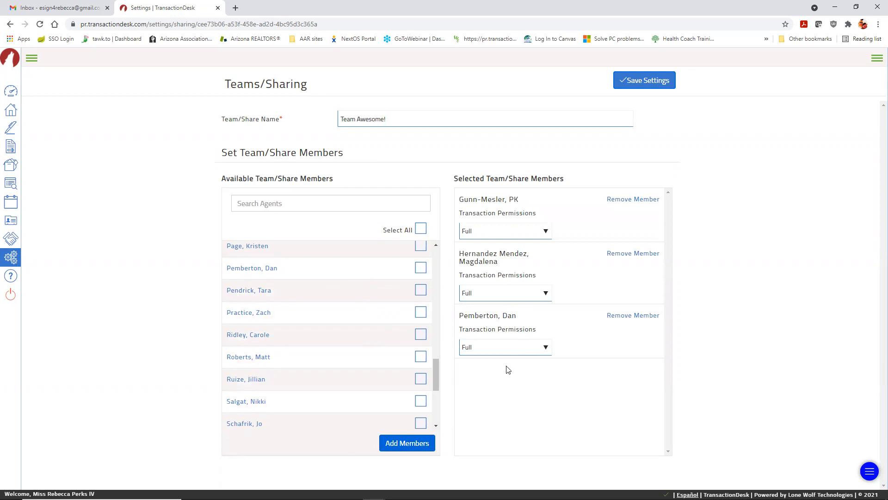
Step: Set the first member to Read and the second to Write, remove the first member, and save
click(546, 235)
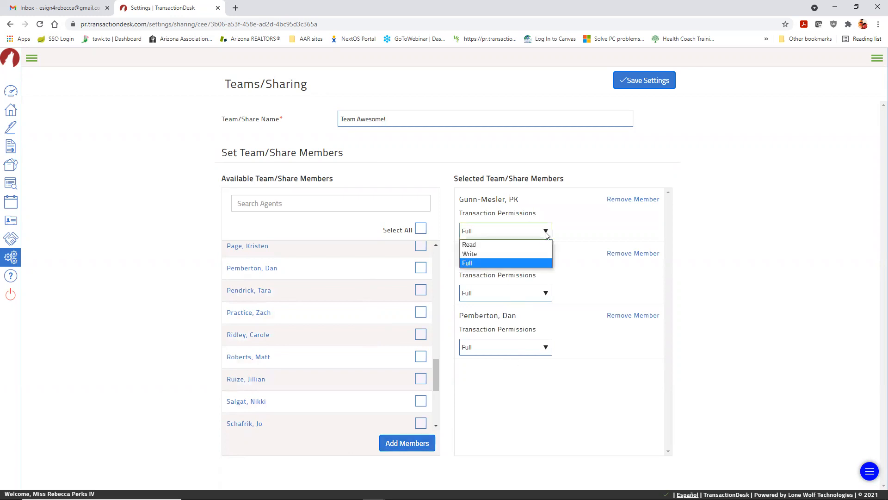
click(544, 244)
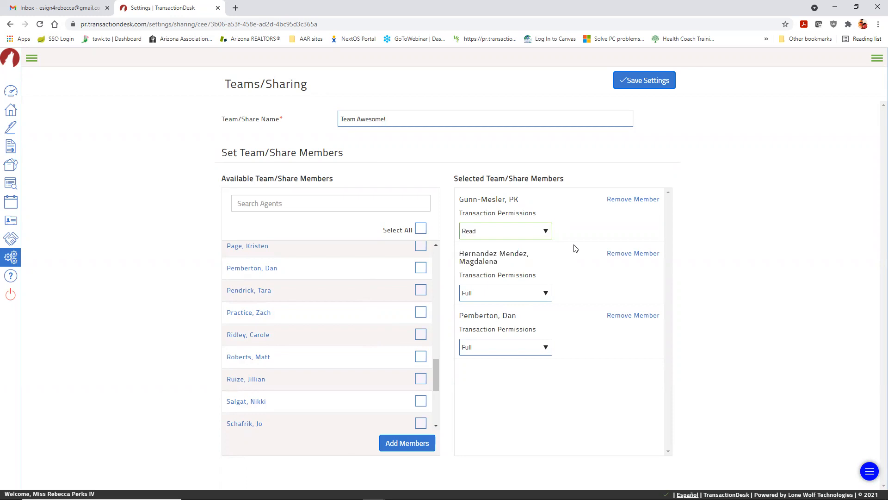
click(546, 296)
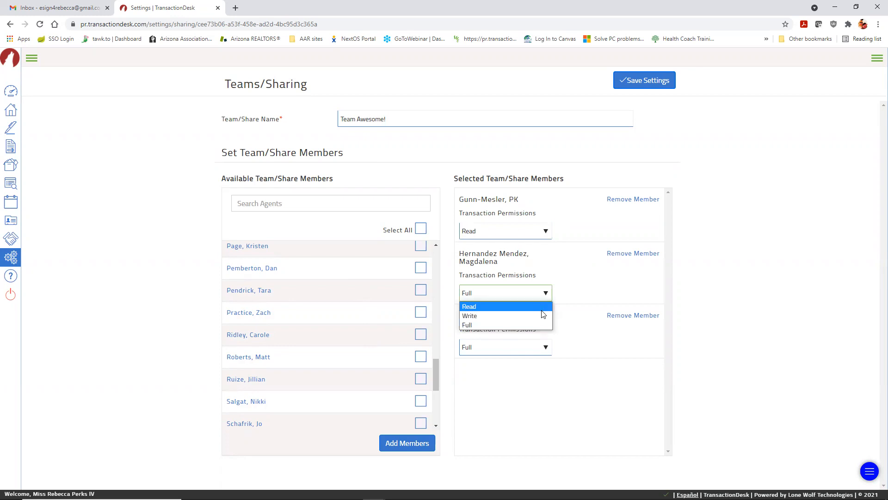
click(540, 315)
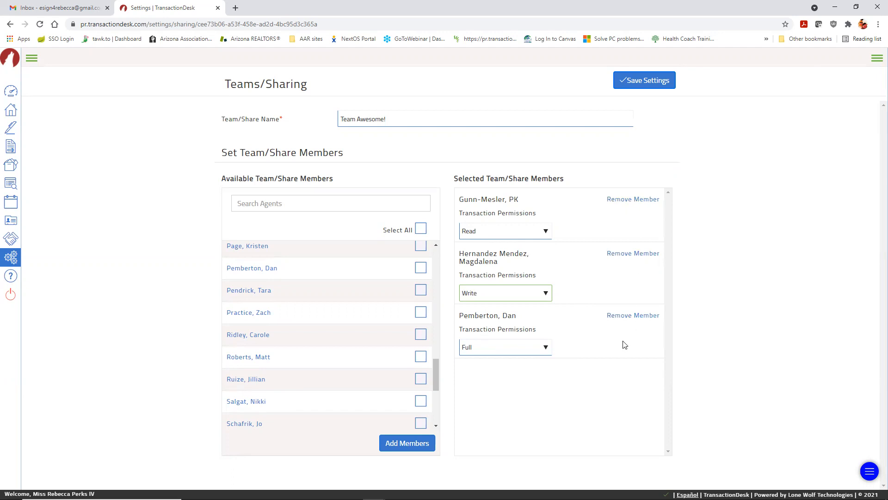
click(629, 199)
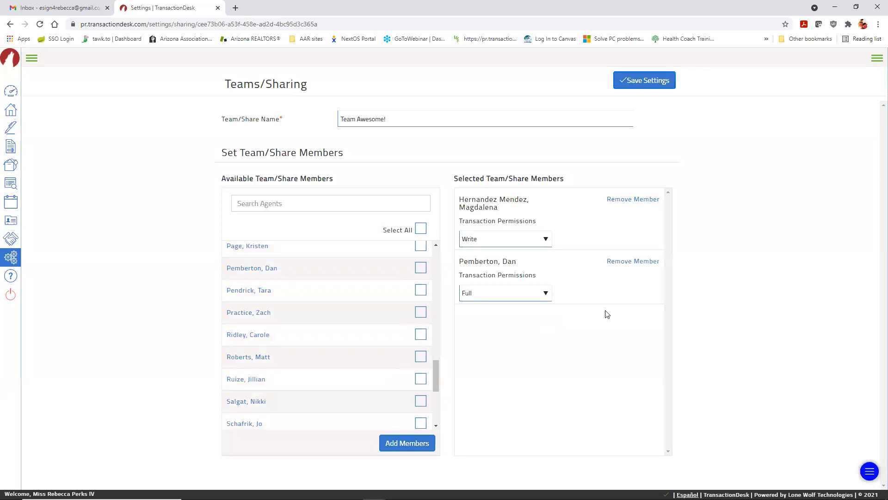
click(648, 83)
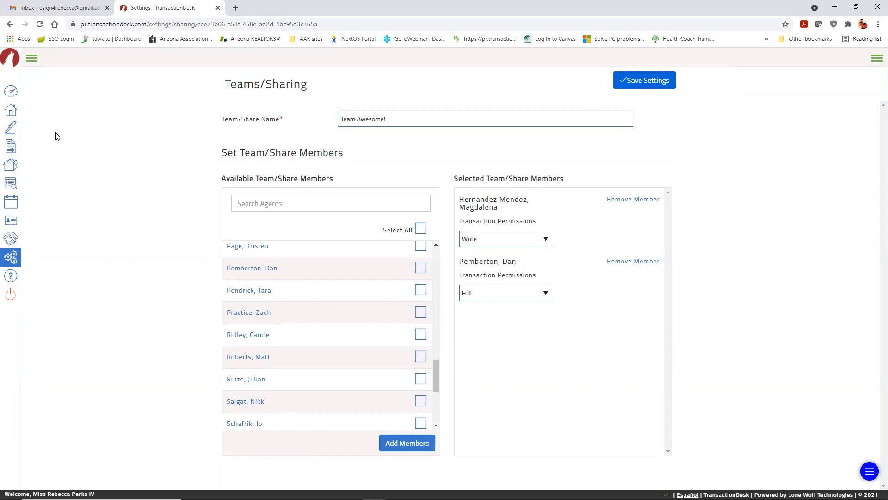
click(12, 116)
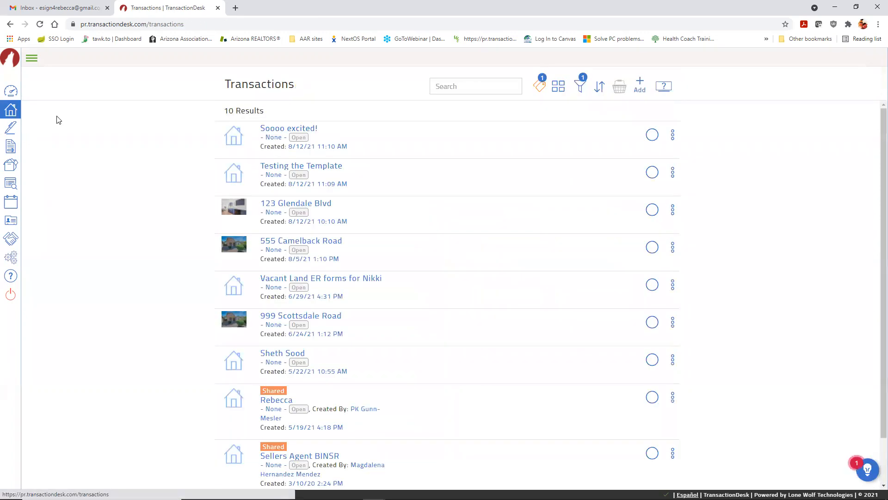
scroll(272, 351, down, 2)
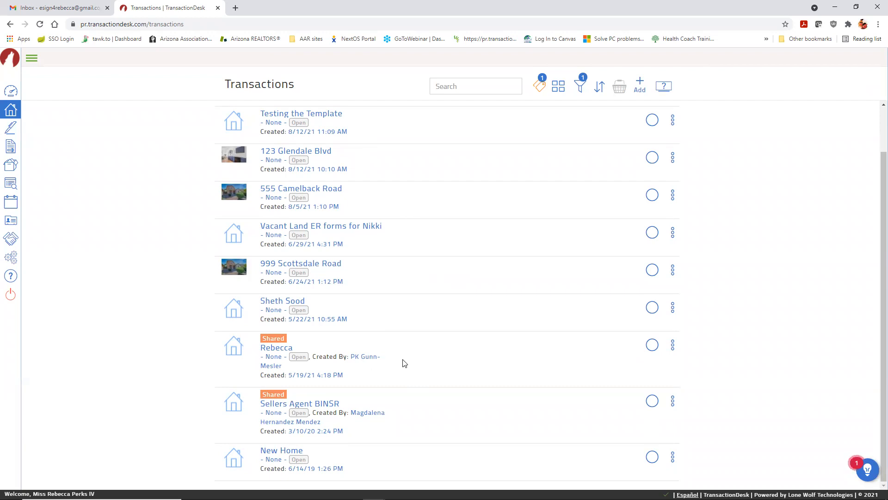
scroll(364, 378, up, 1)
scroll(357, 375, down, 1)
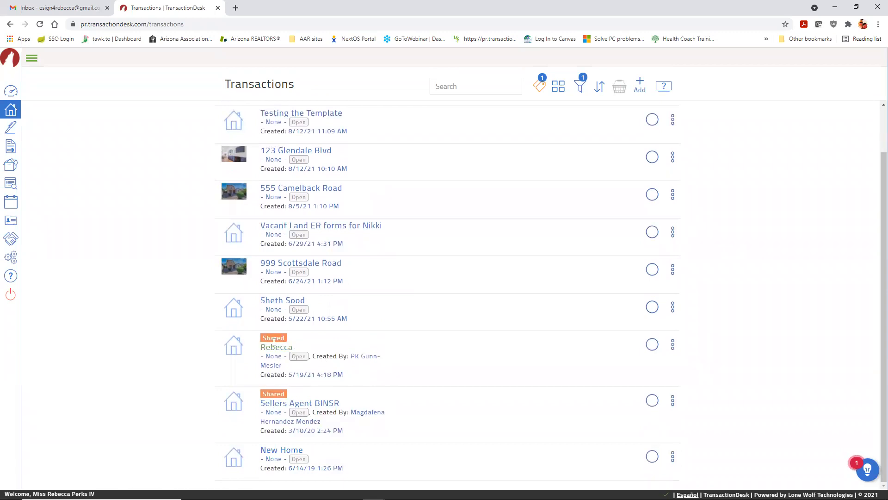
scroll(380, 368, up, 2)
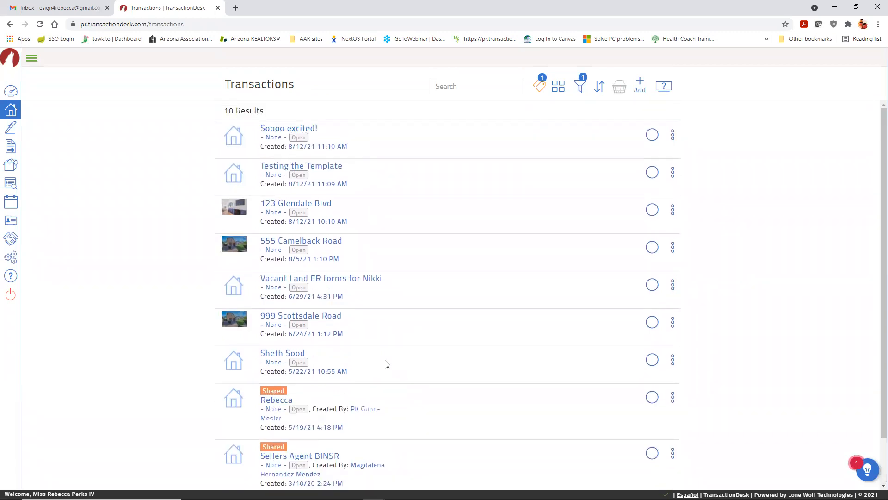
click(318, 204)
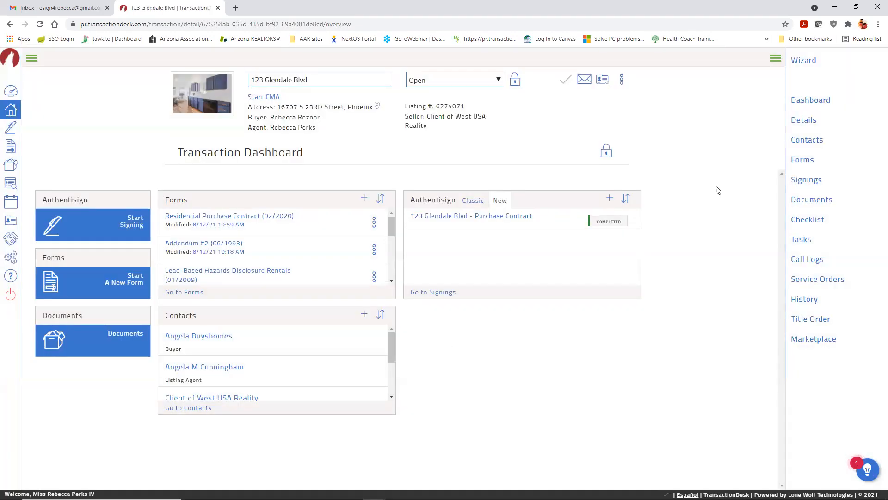
Step: Share the 123 Glendale Blvd transaction with Team Awesome! via Teams/Share and save
click(621, 82)
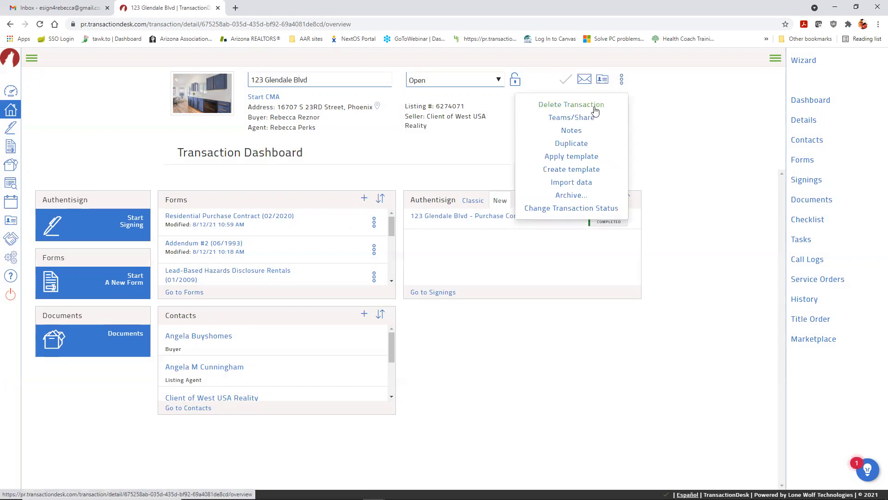
click(572, 120)
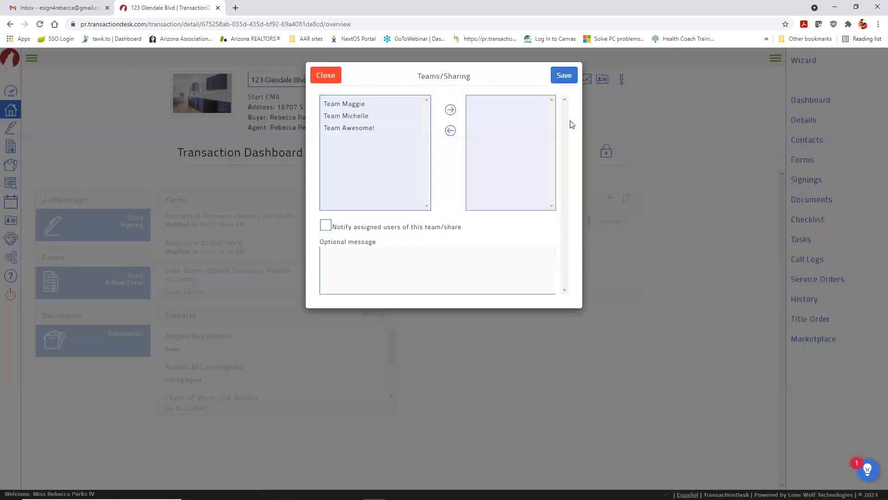
click(352, 129)
click(450, 109)
click(572, 79)
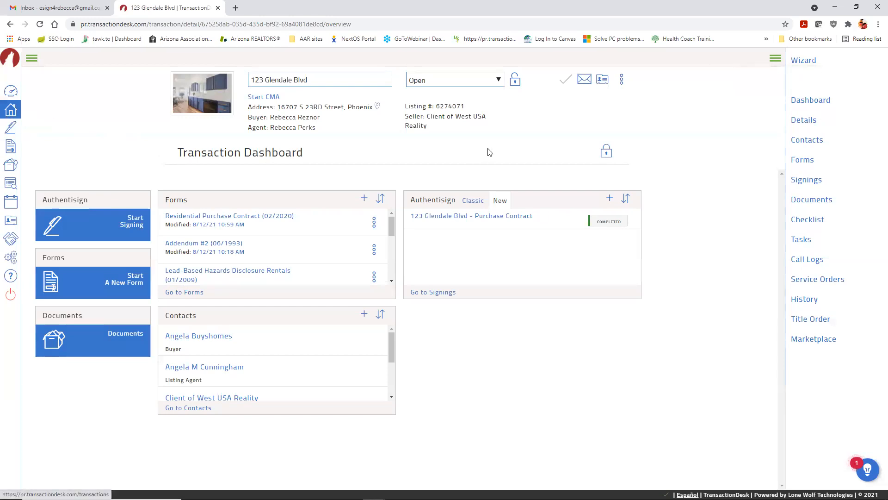
Step: Remove Team Awesome! from the transaction's assigned teams and save, leaving none assigned
click(621, 82)
click(587, 118)
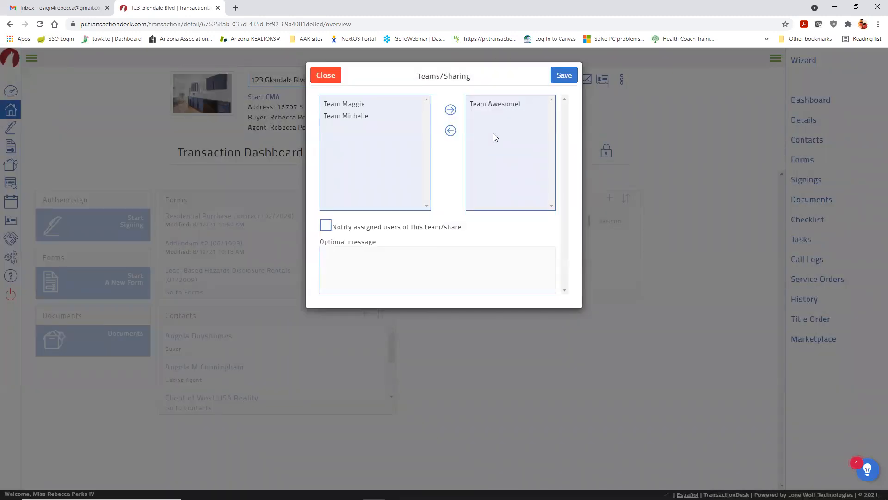
click(496, 105)
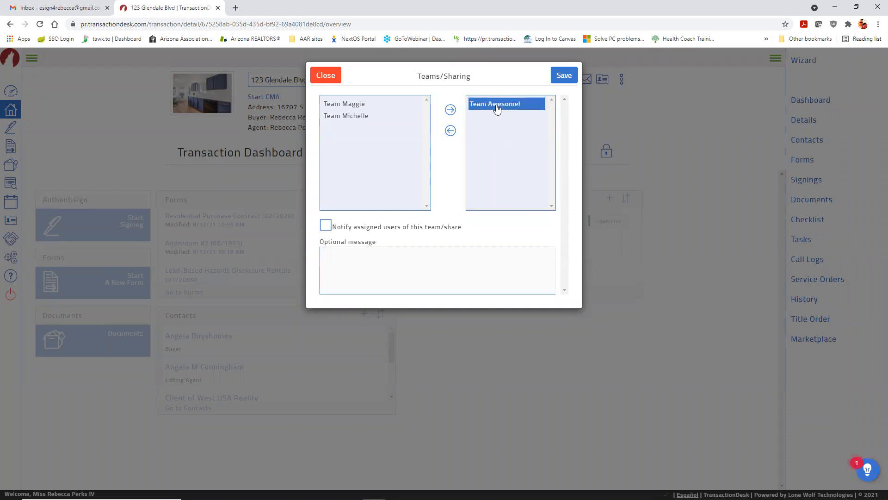
click(450, 131)
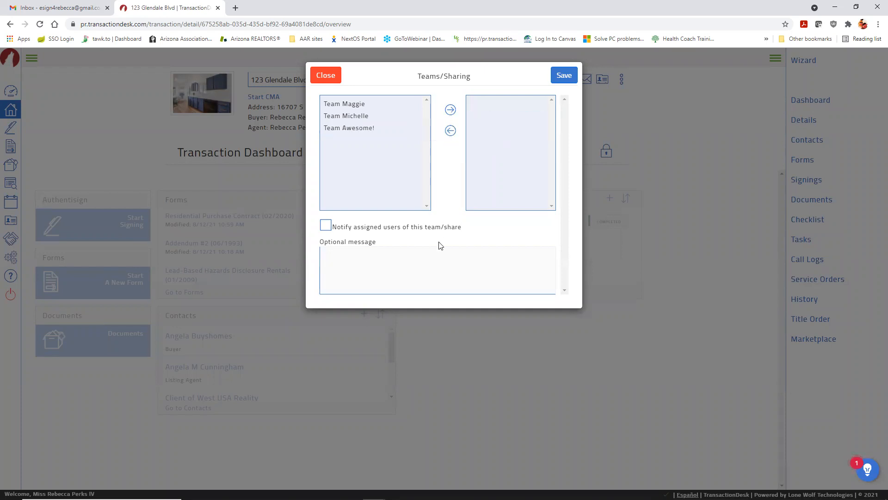
click(557, 77)
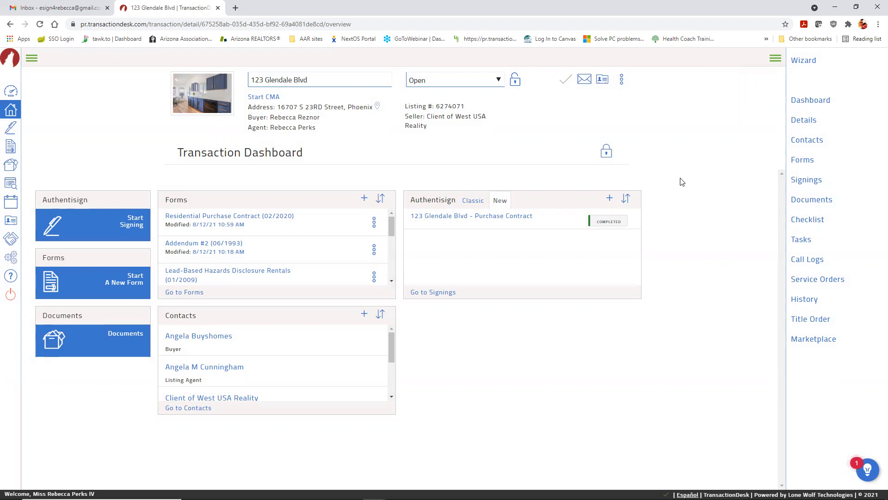
Step: Select and delete the 'Testing the Template' and 'Soooo excited!' transactions, then view Signings
click(37, 57)
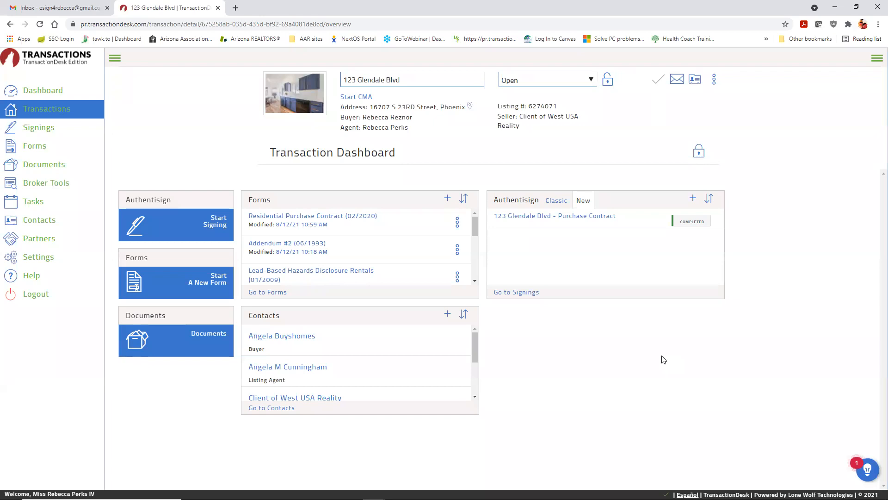
click(38, 109)
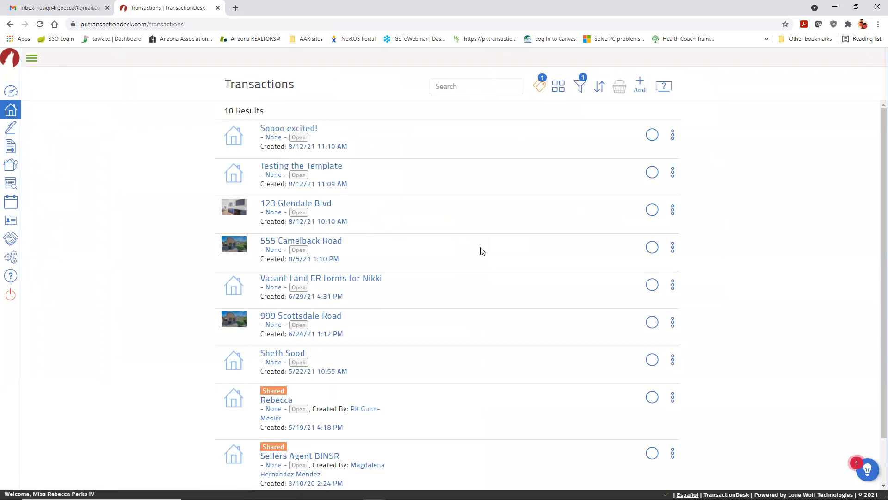
click(653, 175)
click(652, 135)
click(619, 88)
click(568, 90)
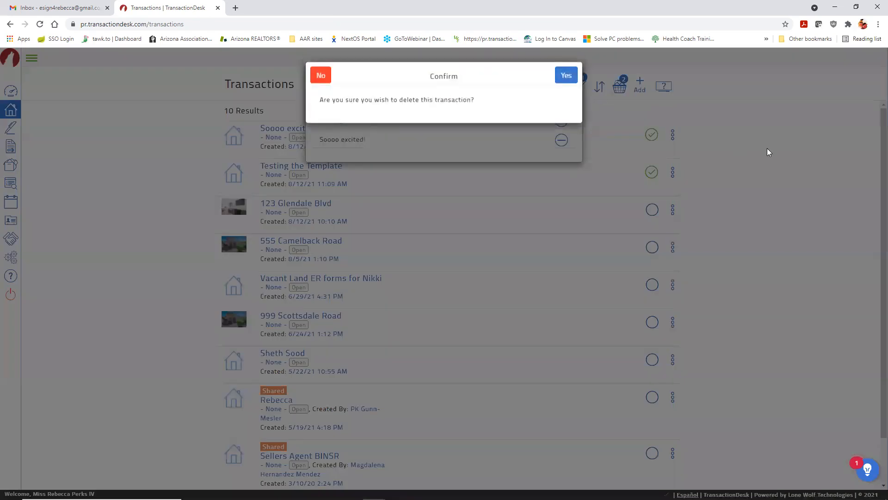
click(568, 79)
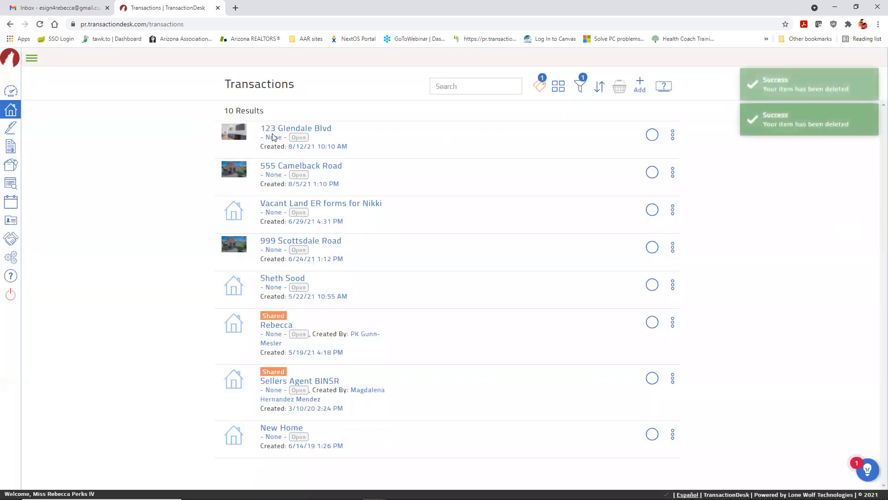
click(11, 128)
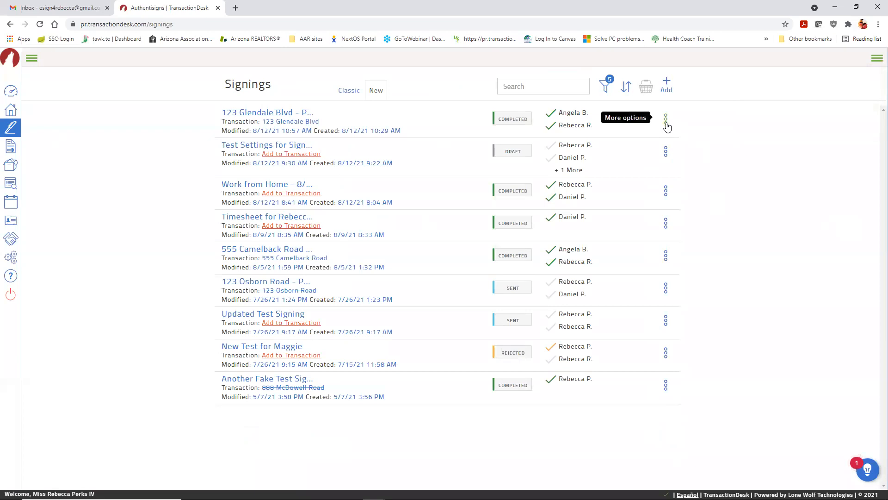
click(666, 123)
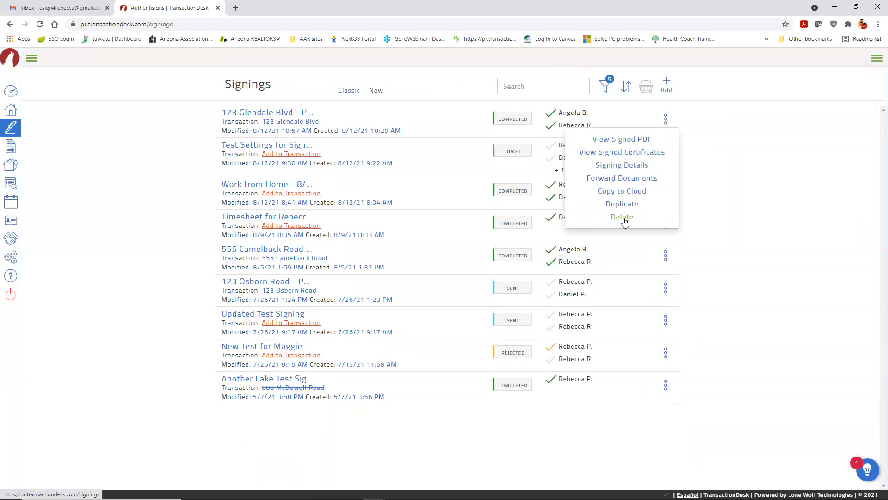
click(792, 197)
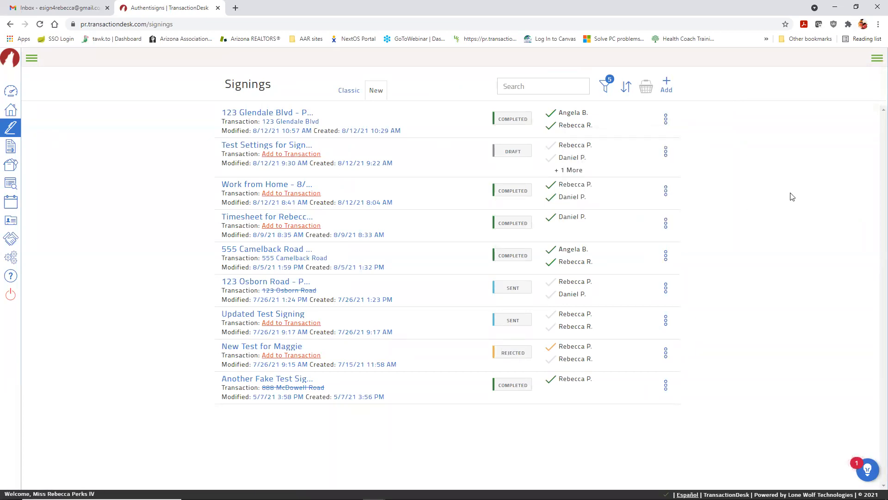